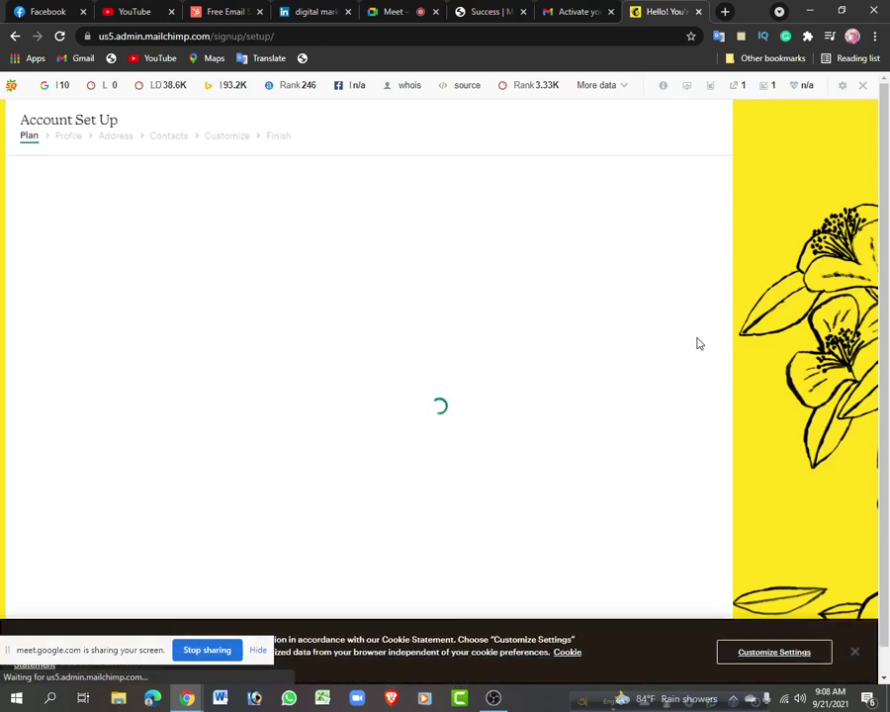
# Examine the pricing plans and the Free plan's contact and email send limits in the purchase summary
pyautogui.scroll(-1, 699, 441)
pyautogui.scroll(1, 547, 370)
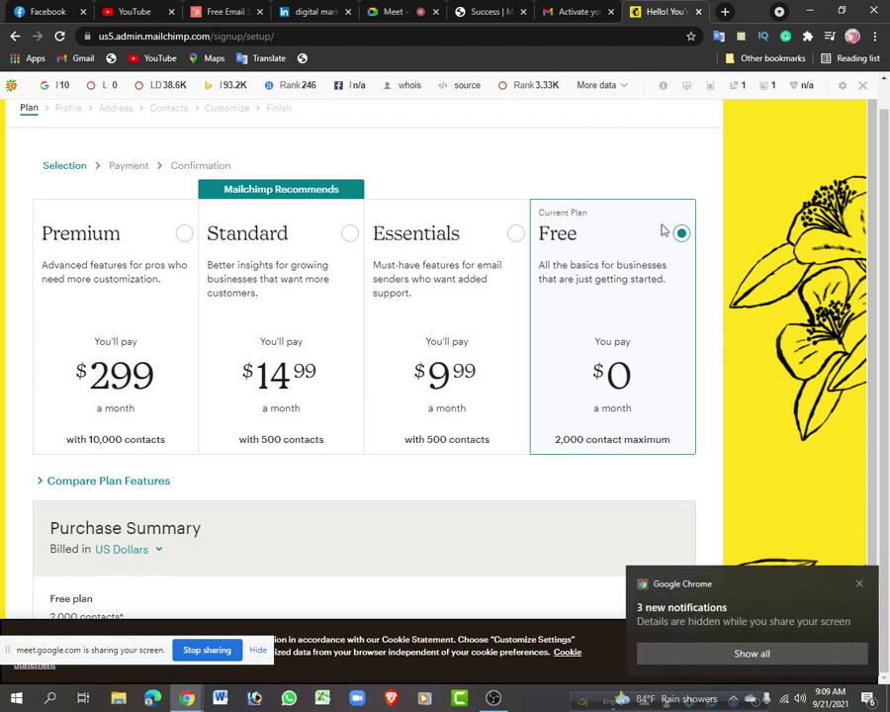
pyautogui.scroll(-2, 663, 247)
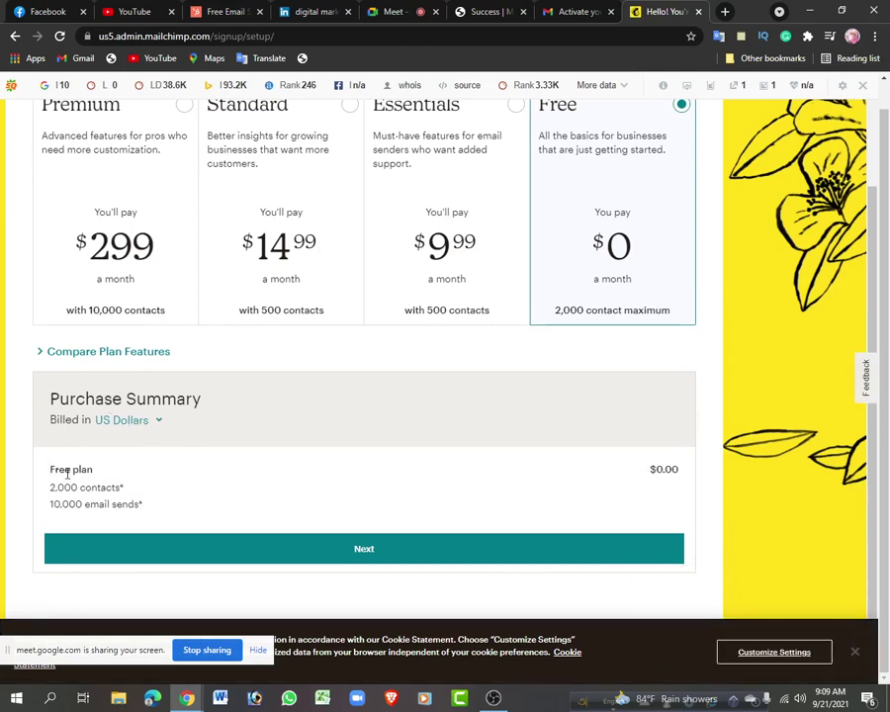
pyautogui.moveTo(68, 474); pyautogui.dragTo(147, 514)
pyautogui.click(41, 482)
pyautogui.moveTo(155, 504); pyautogui.dragTo(45, 509)
pyautogui.click(213, 495)
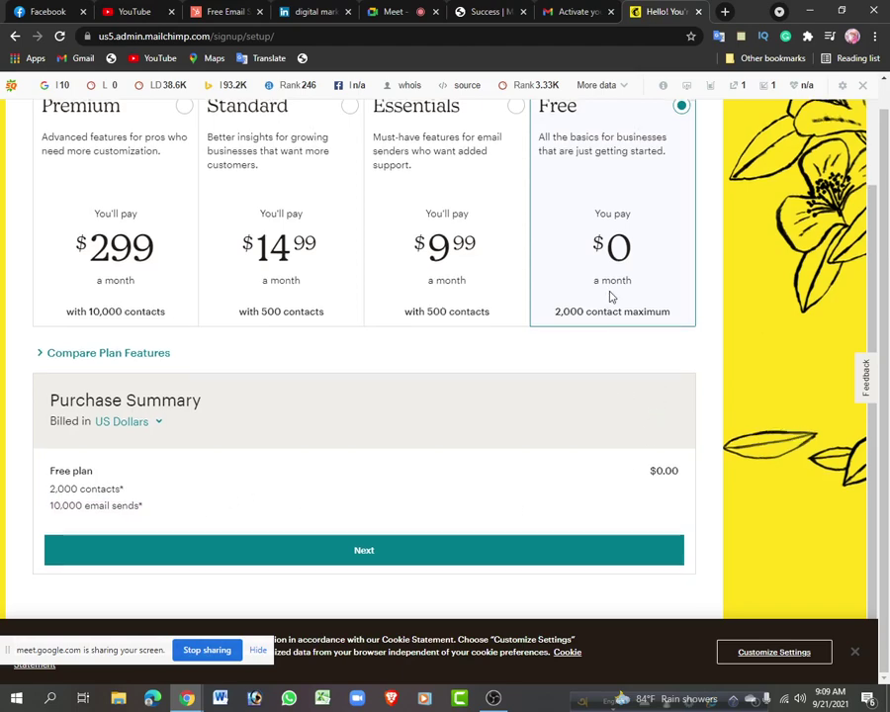
pyautogui.scroll(3, 610, 297)
pyautogui.scroll(-3, 610, 297)
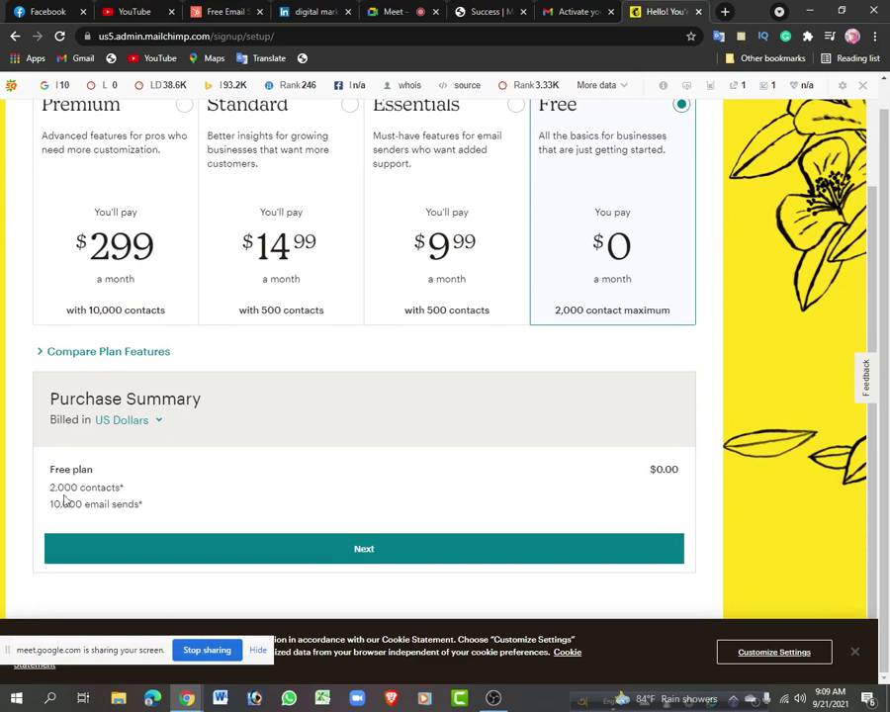
pyautogui.moveTo(51, 504); pyautogui.dragTo(175, 512)
pyautogui.click(175, 510)
pyautogui.scroll(3, 252, 520)
pyautogui.scroll(-3, 254, 516)
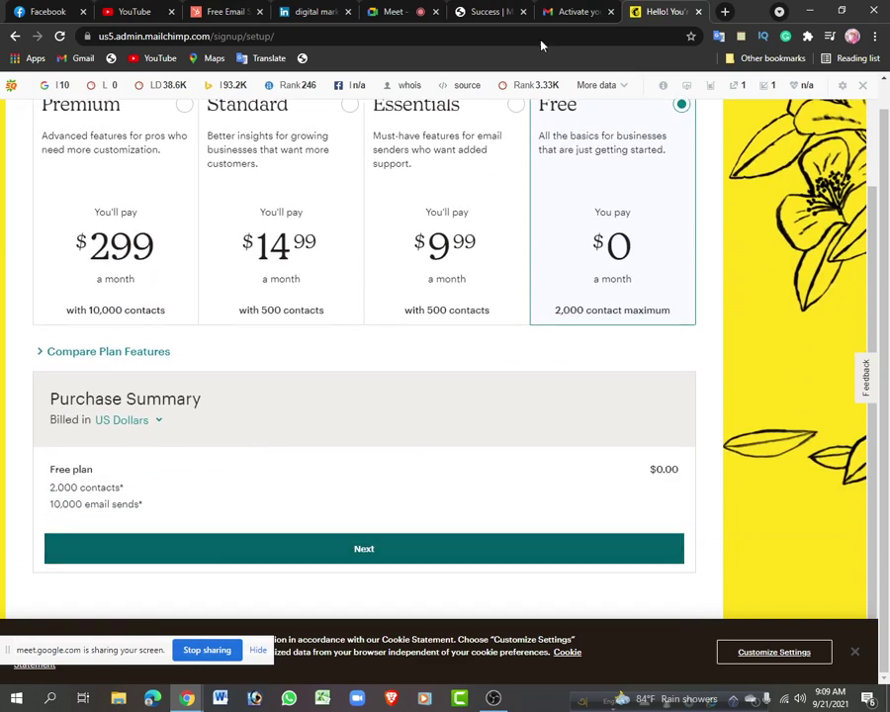
# Switch to the Google Meet call and check the in-call messages for participants' replies
pyautogui.click(386, 13)
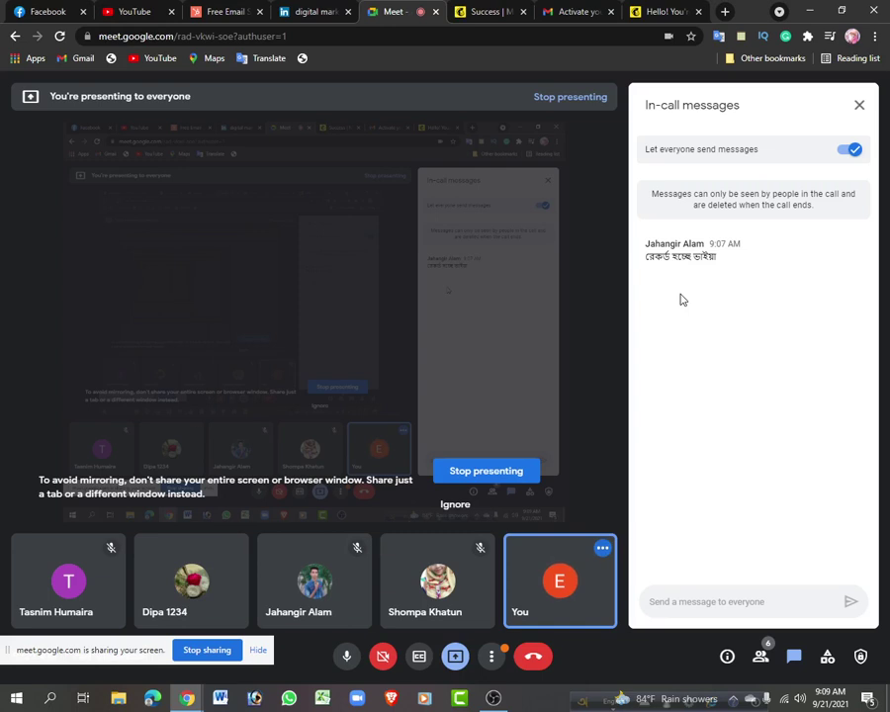
pyautogui.click(488, 663)
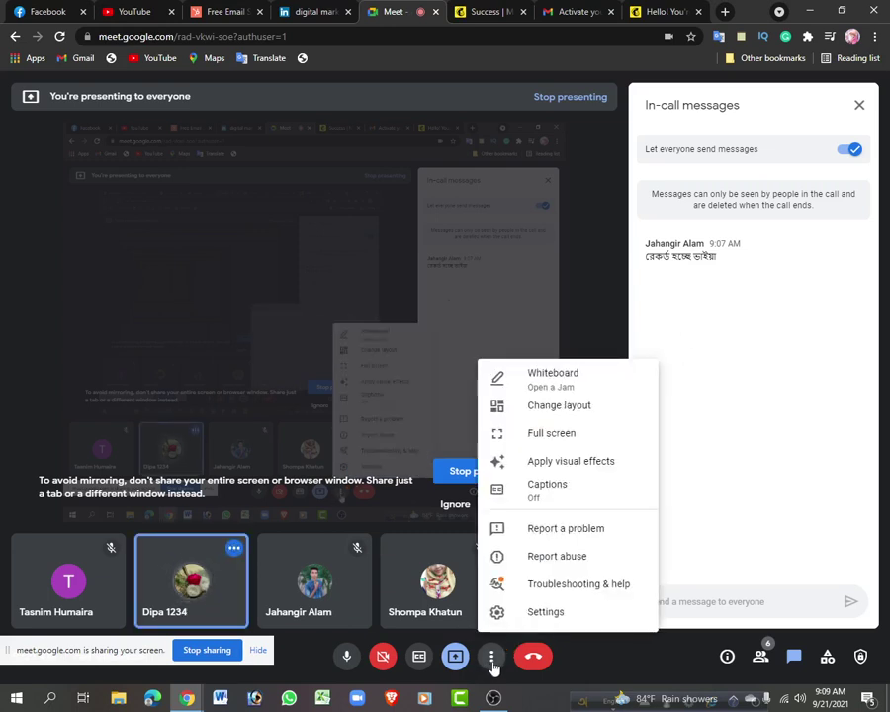
pyautogui.click(491, 663)
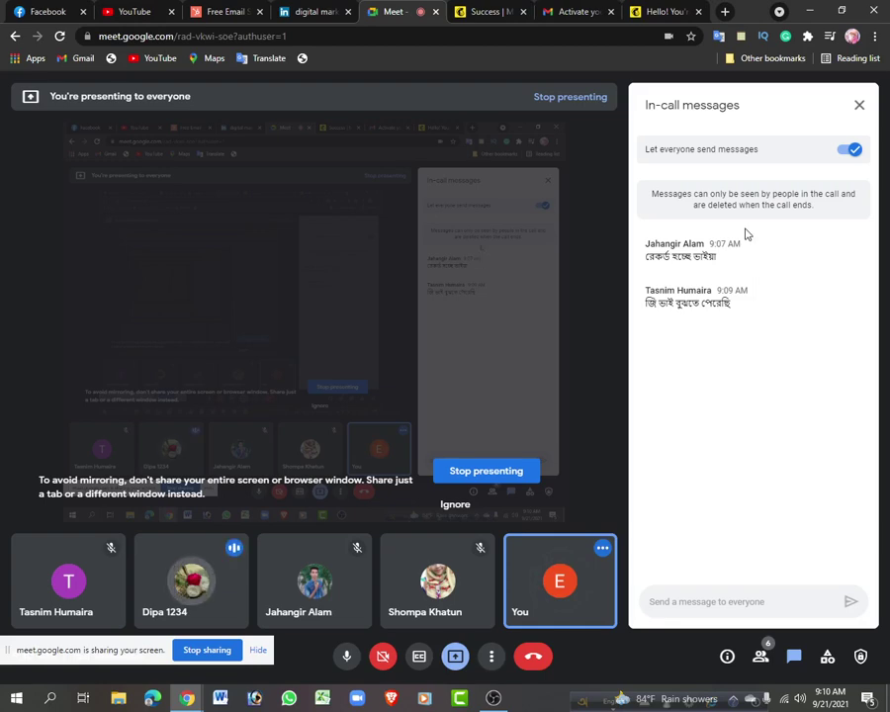
# Return to the Mailchimp account setup and proceed with the Free plan
pyautogui.click(653, 14)
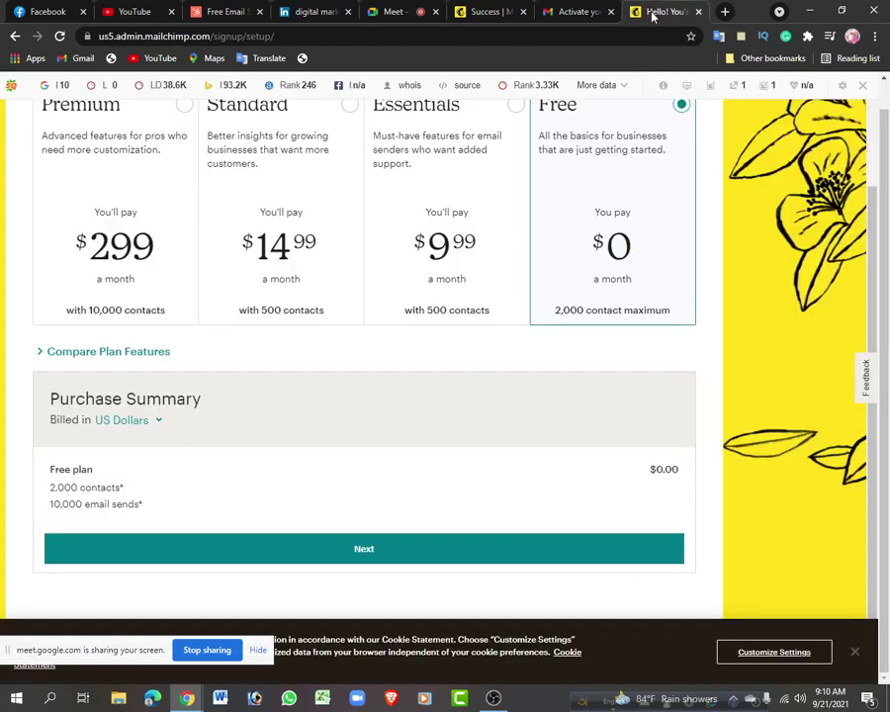
pyautogui.click(336, 552)
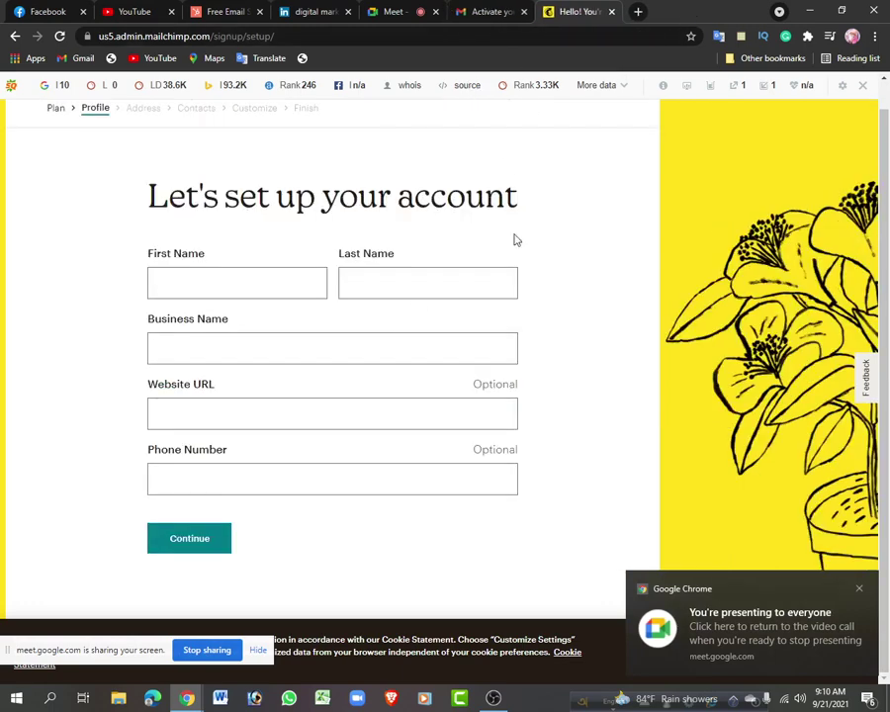
# Fill in the first name, last name and phone number from the saved entry, and enter "exclusive it" as the business name
pyautogui.click(203, 281)
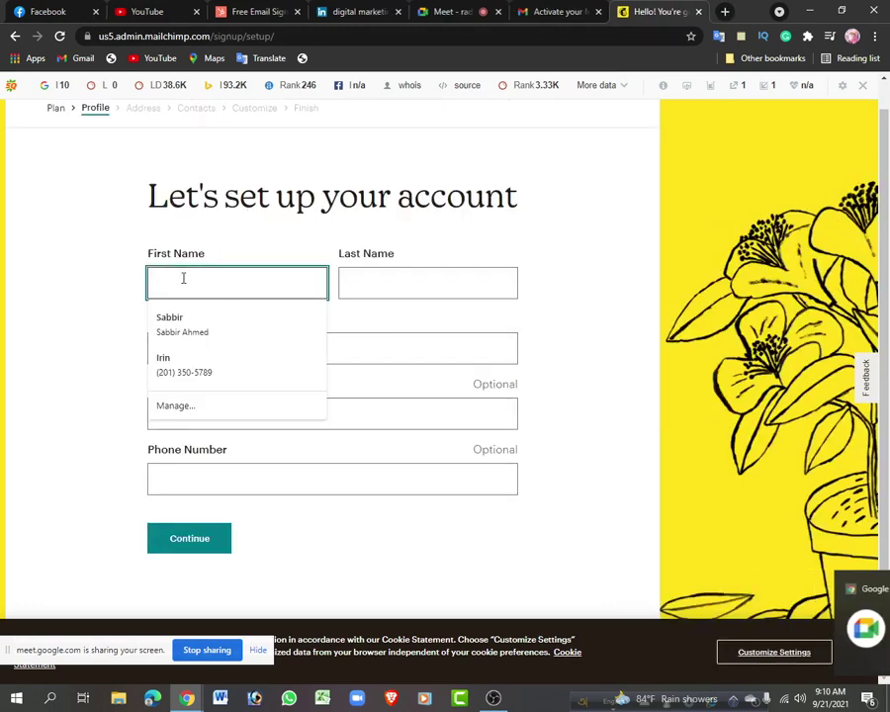
pyautogui.click(179, 366)
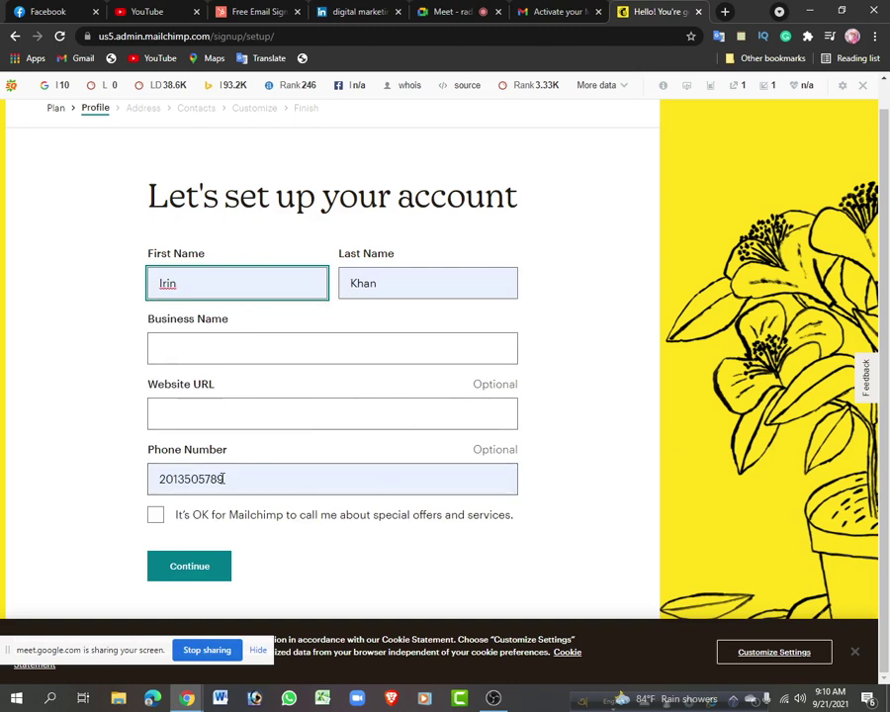
pyautogui.click(221, 349)
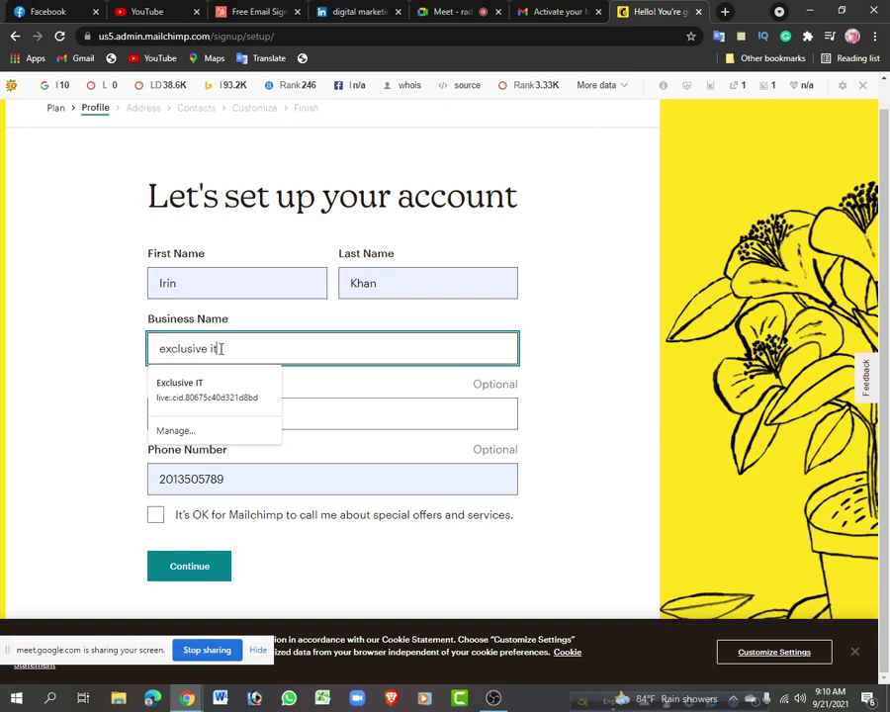
pyautogui.click(633, 347)
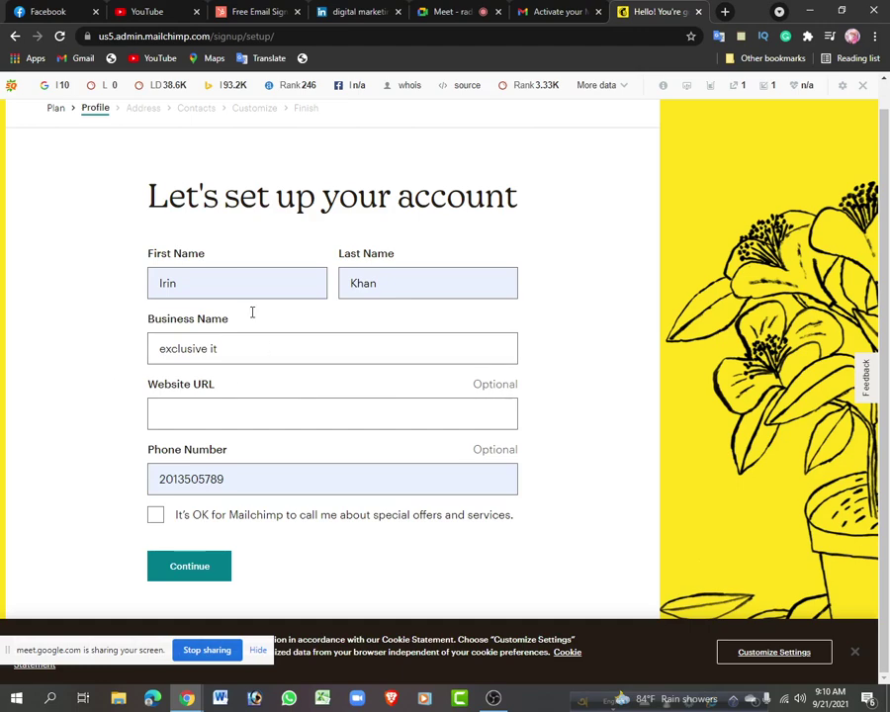
# Review the account profile form's heading and its optional Website URL and Phone Number fields
pyautogui.moveTo(150, 196); pyautogui.dragTo(454, 201)
pyautogui.click(454, 200)
pyautogui.moveTo(149, 194); pyautogui.dragTo(511, 198)
pyautogui.click(427, 198)
pyautogui.moveTo(396, 202); pyautogui.dragTo(570, 224)
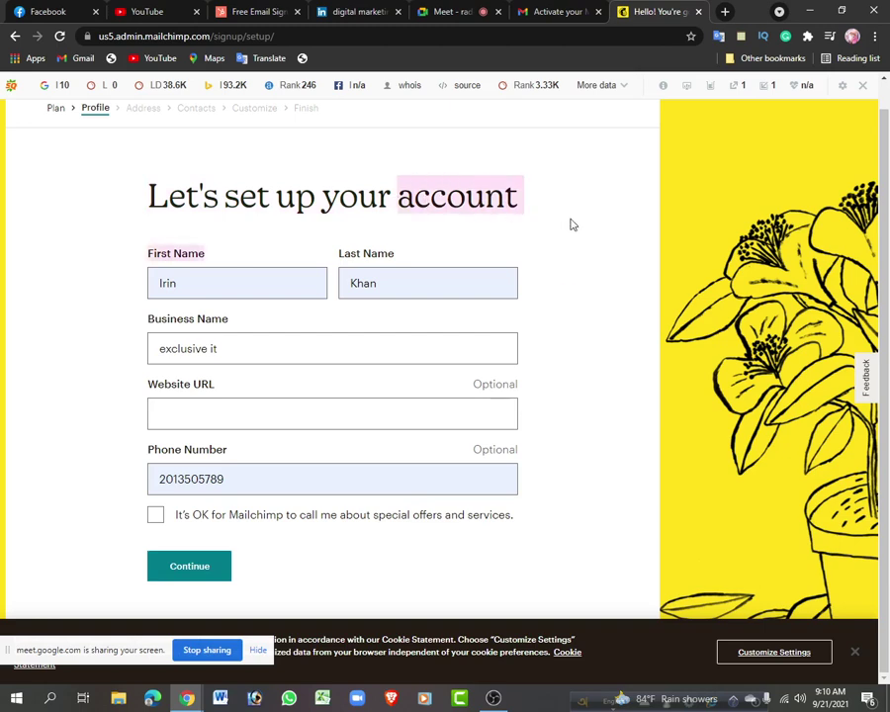
pyautogui.click(564, 222)
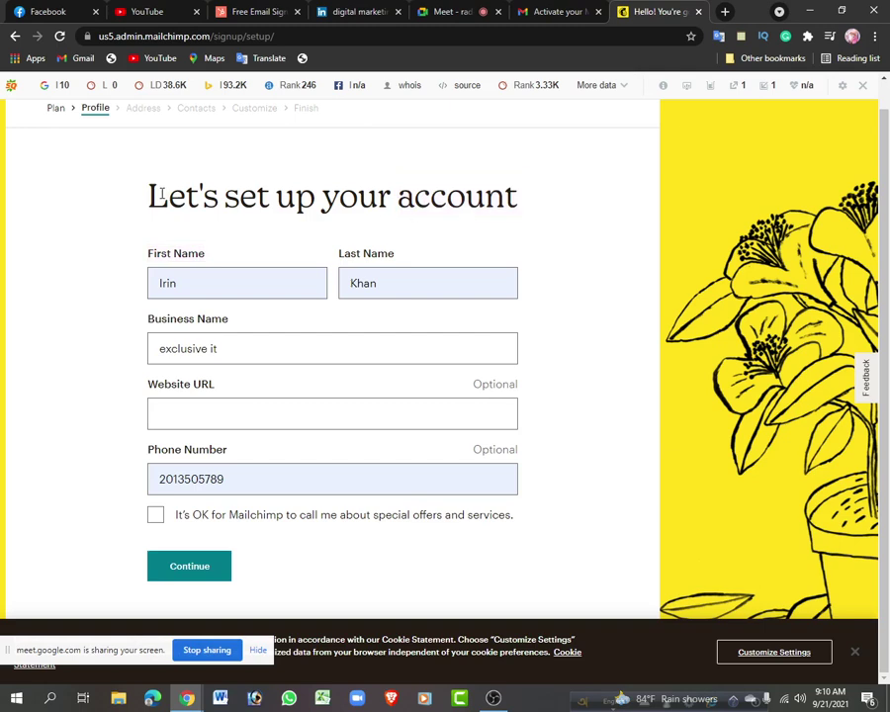
pyautogui.moveTo(164, 198); pyautogui.dragTo(516, 194)
pyautogui.click(485, 230)
pyautogui.click(201, 419)
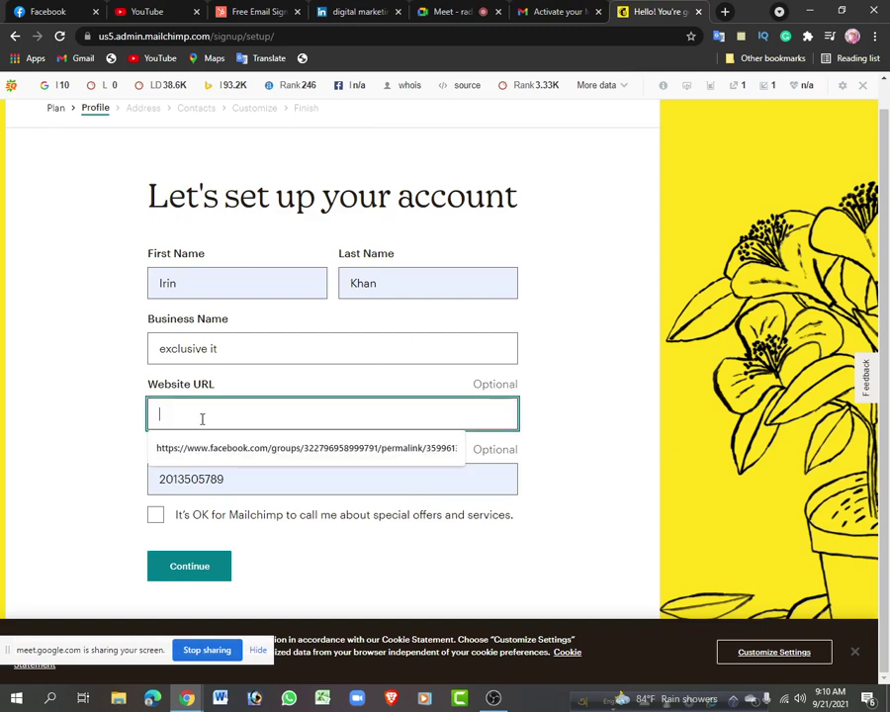
pyautogui.click(40, 424)
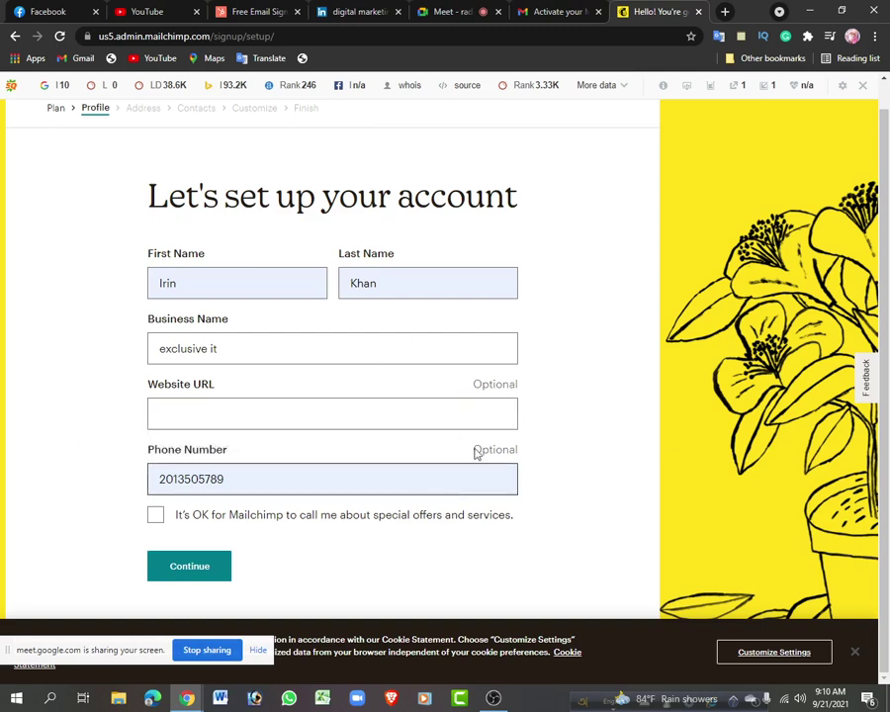
pyautogui.doubleClick(475, 388)
pyautogui.click(487, 459)
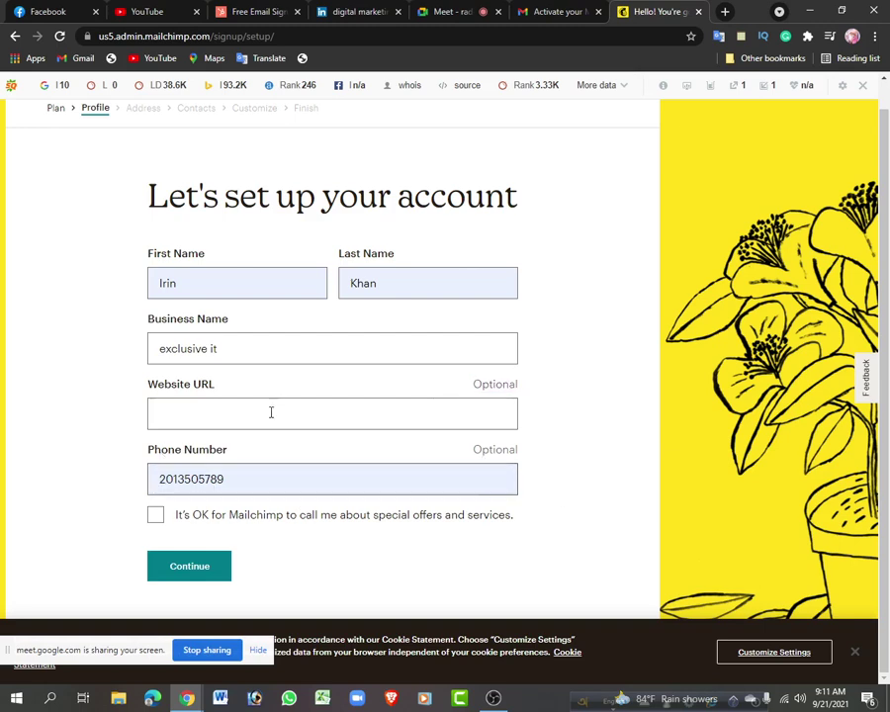
# Allow Mailchimp to call about special offers and services, and submit the profile details
pyautogui.click(252, 481)
pyautogui.click(71, 481)
pyautogui.click(155, 515)
pyautogui.click(186, 570)
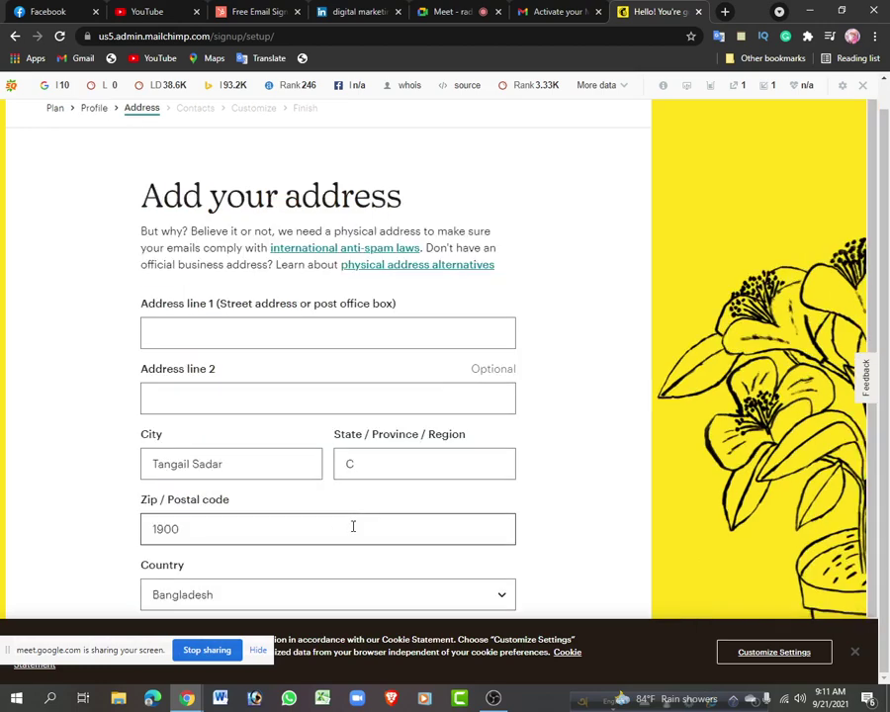
# Fill in the street address, city, state and postal code using the saved address suggestion
pyautogui.scroll(-1, 353, 526)
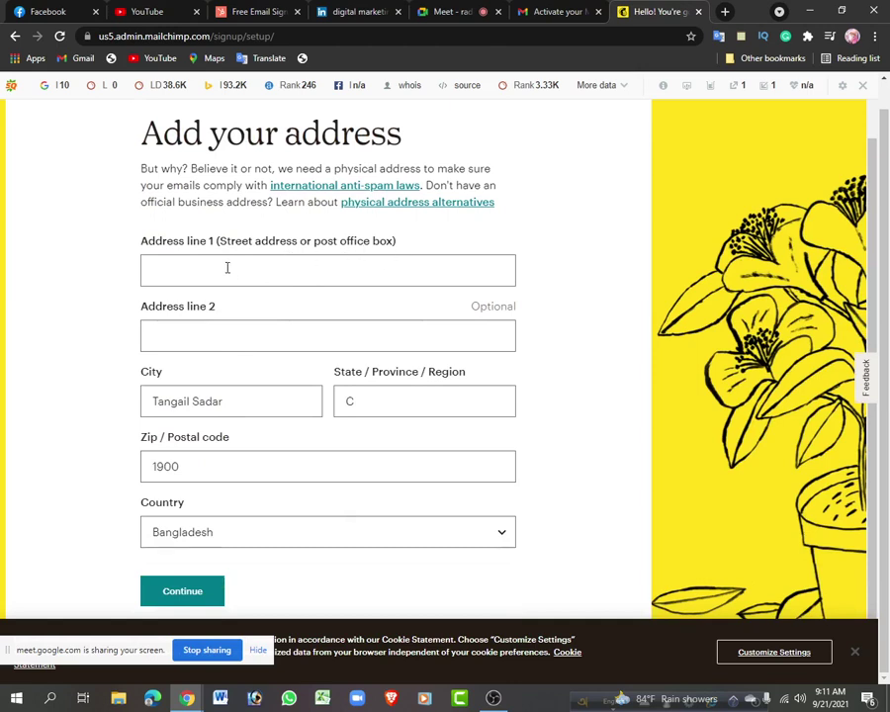
pyautogui.click(227, 267)
pyautogui.write('alabam')
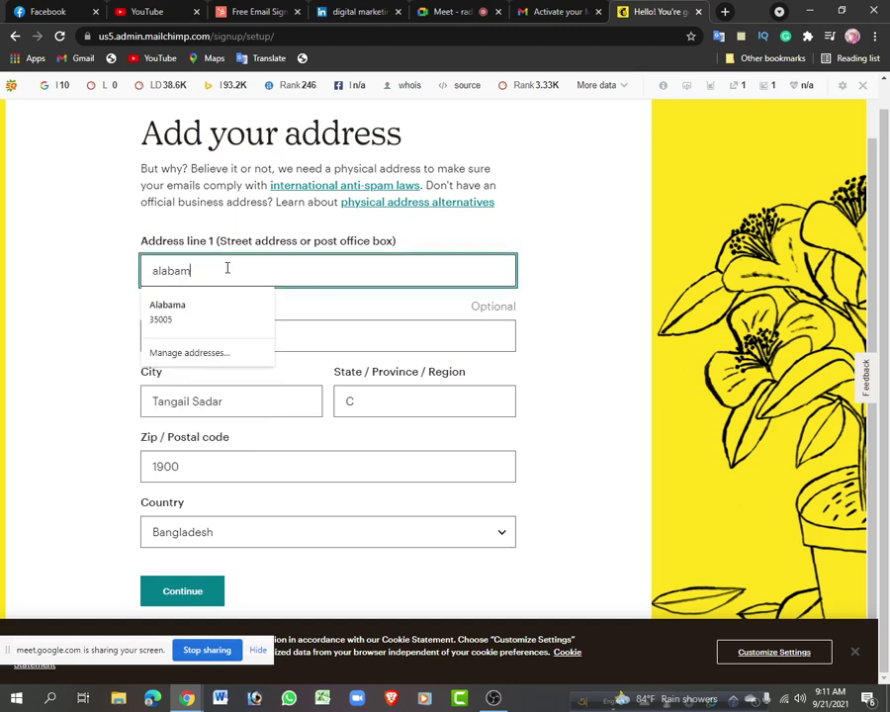
pyautogui.click(187, 307)
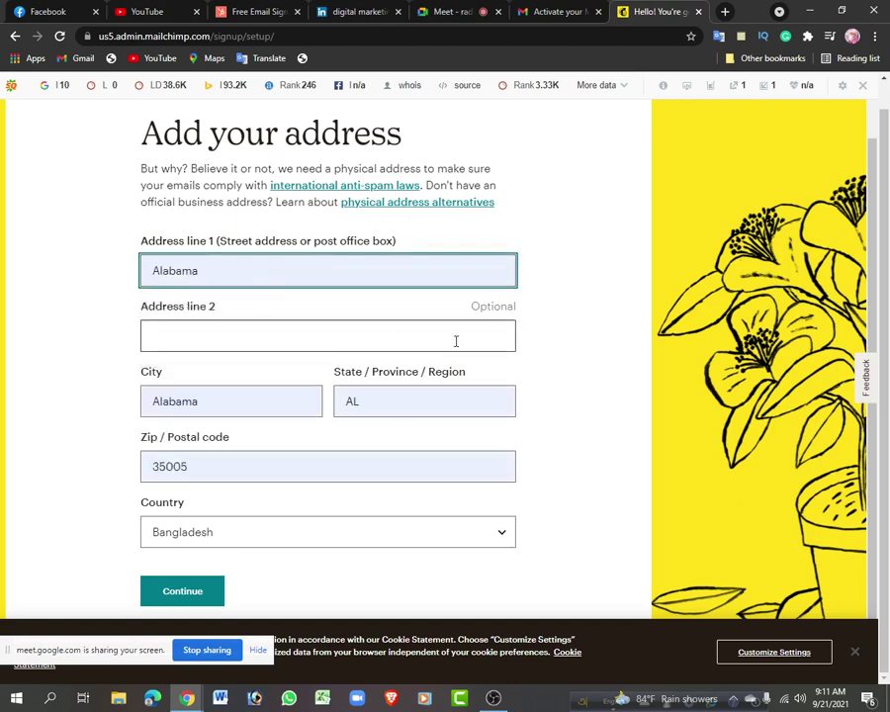
# Set the country to USA, check the address entries, and submit the address form
pyautogui.click(230, 534)
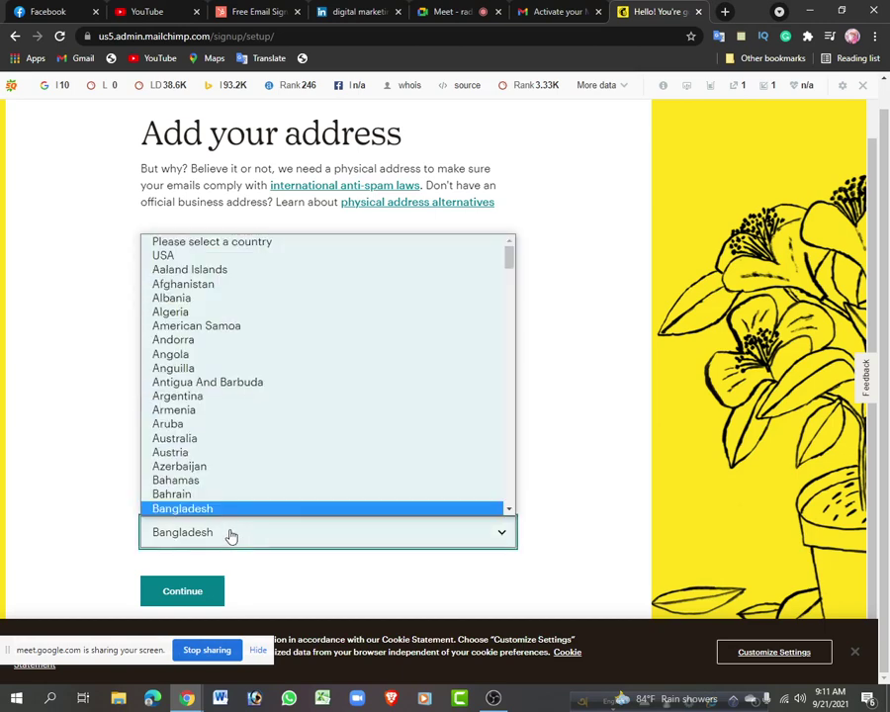
pyautogui.click(188, 255)
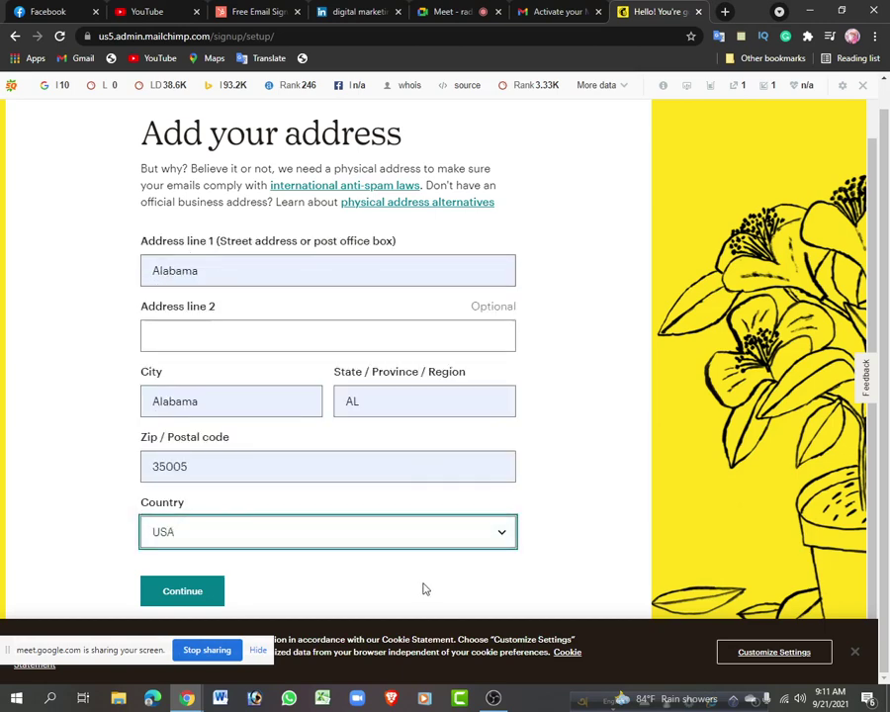
pyautogui.scroll(1, 422, 586)
pyautogui.scroll(-1, 424, 590)
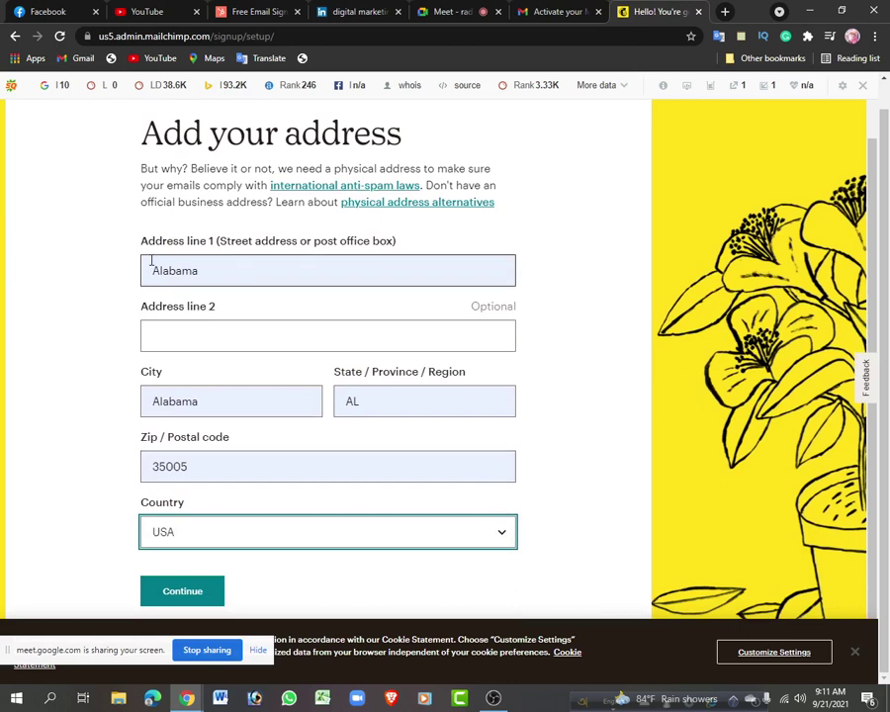
pyautogui.scroll(1, 628, 298)
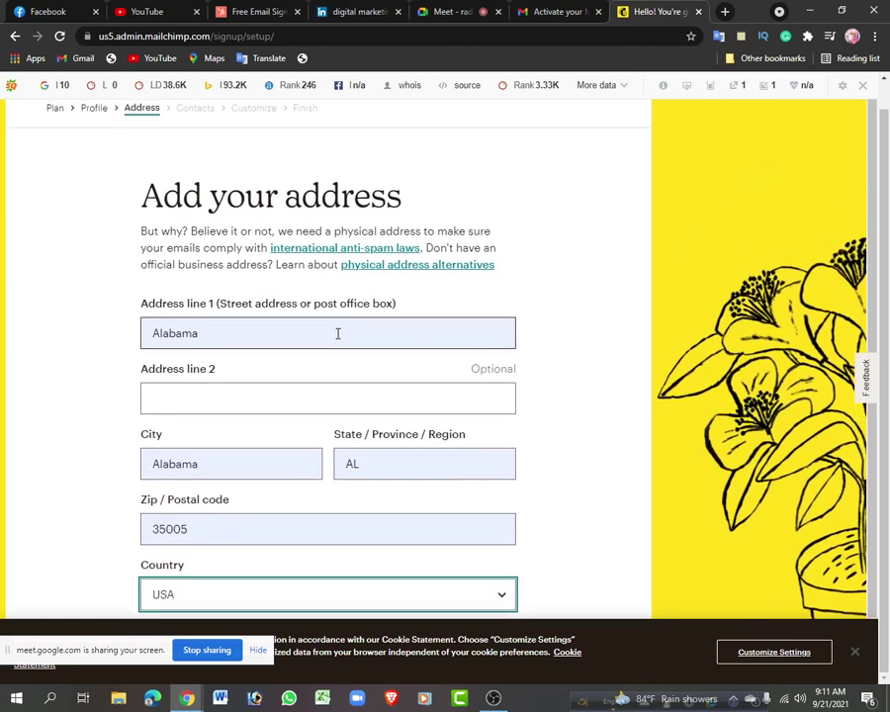
pyautogui.scroll(-1, 532, 363)
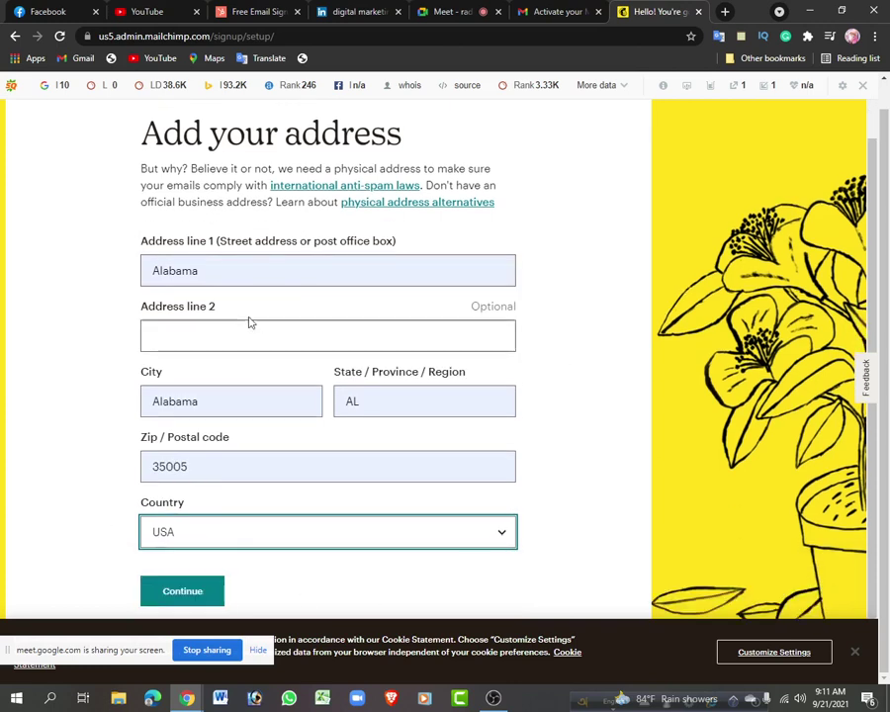
pyautogui.click(193, 594)
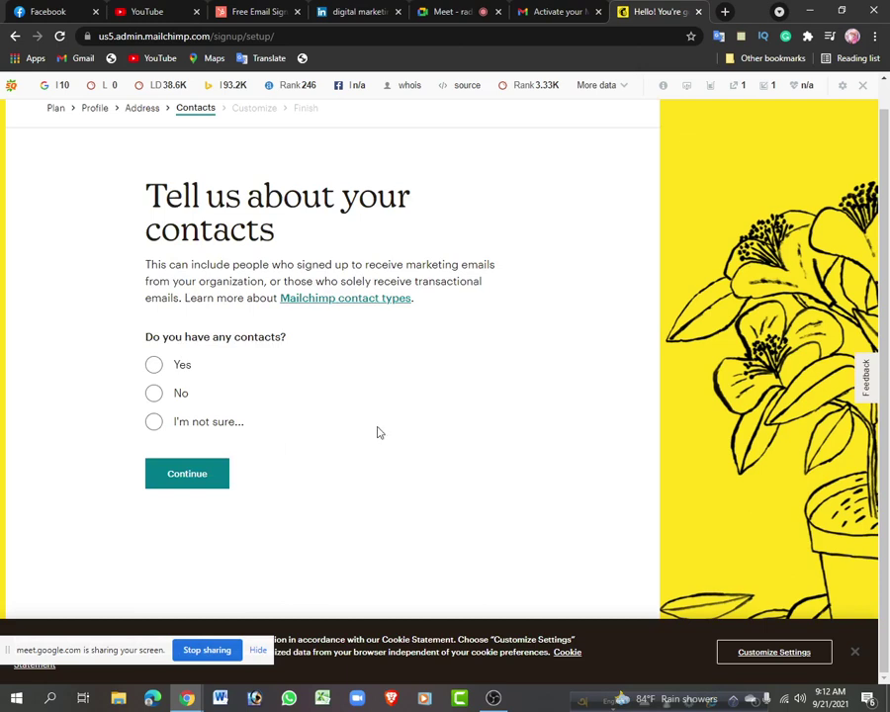
# Answer Yes to having contacts, choose More than 50,000 as the number of email contacts, and submit the answers
pyautogui.click(151, 364)
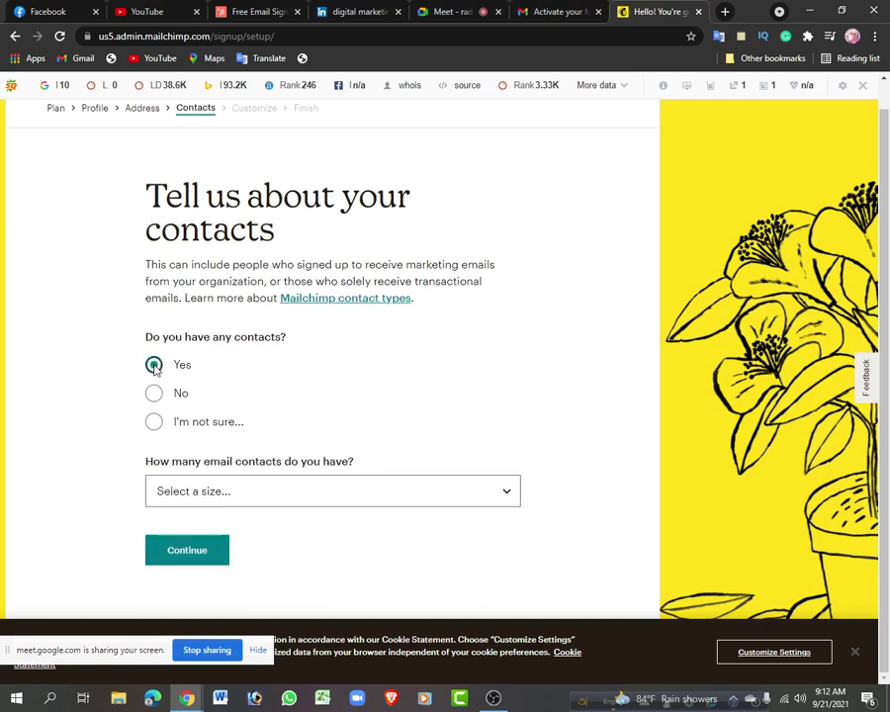
pyautogui.click(213, 494)
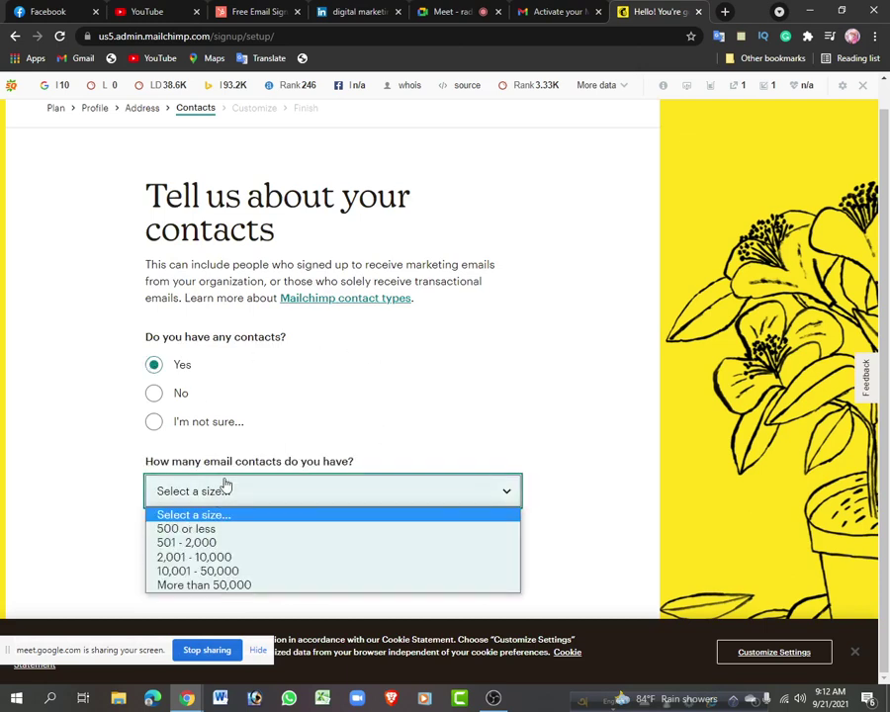
pyautogui.click(210, 586)
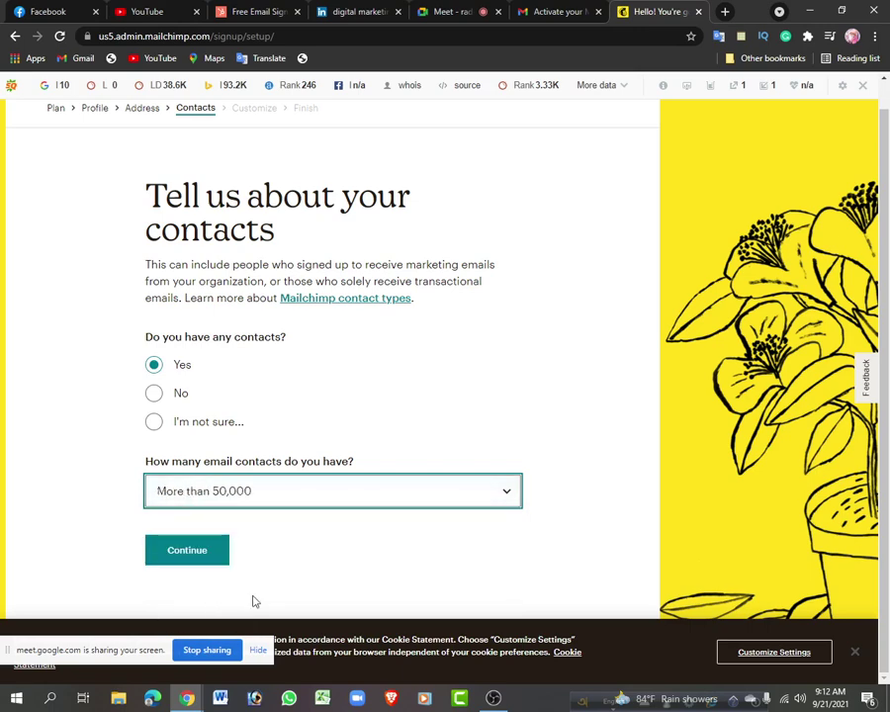
pyautogui.click(190, 560)
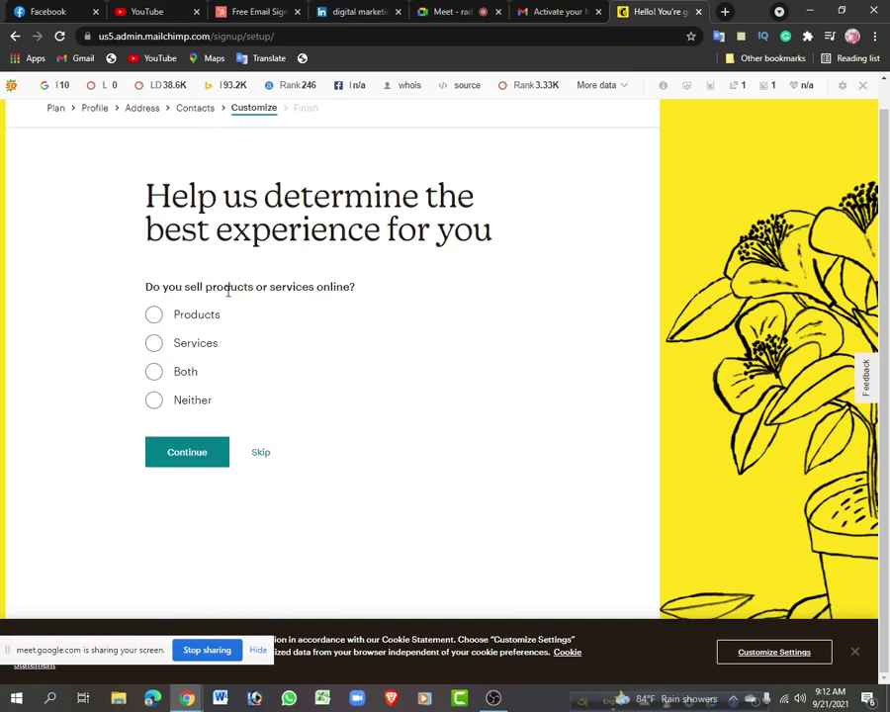
# Answer that services are sold online through our own website or e-commerce store, and submit the customization answers
pyautogui.click(154, 345)
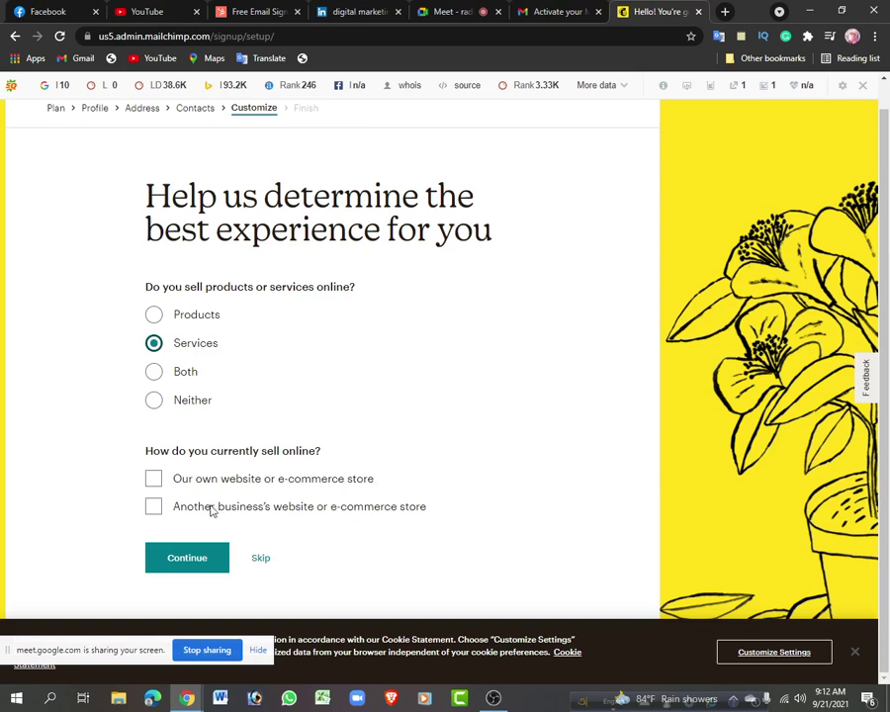
pyautogui.click(154, 480)
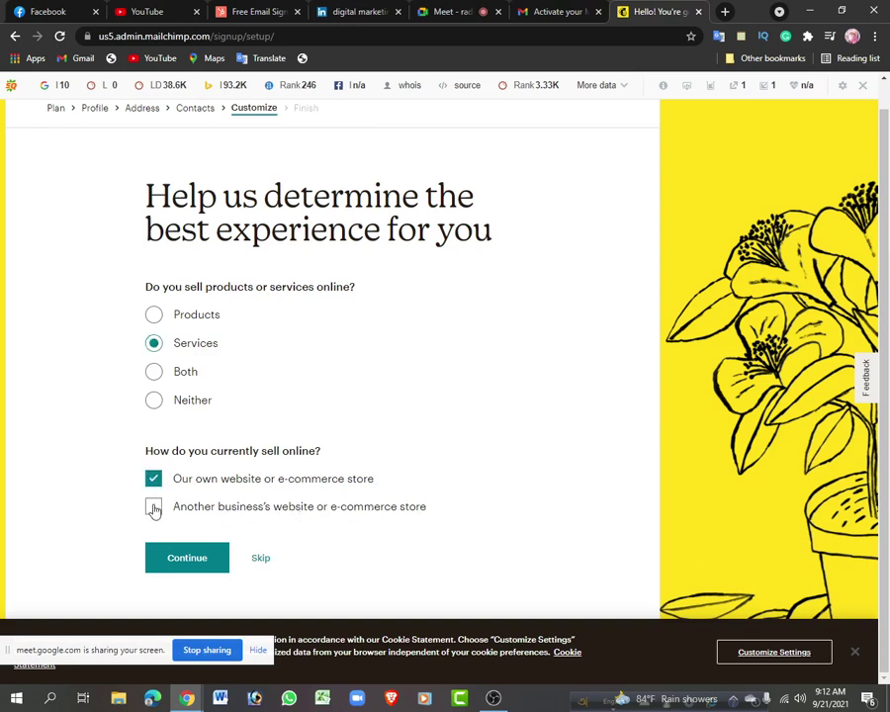
pyautogui.click(154, 510)
pyautogui.click(153, 507)
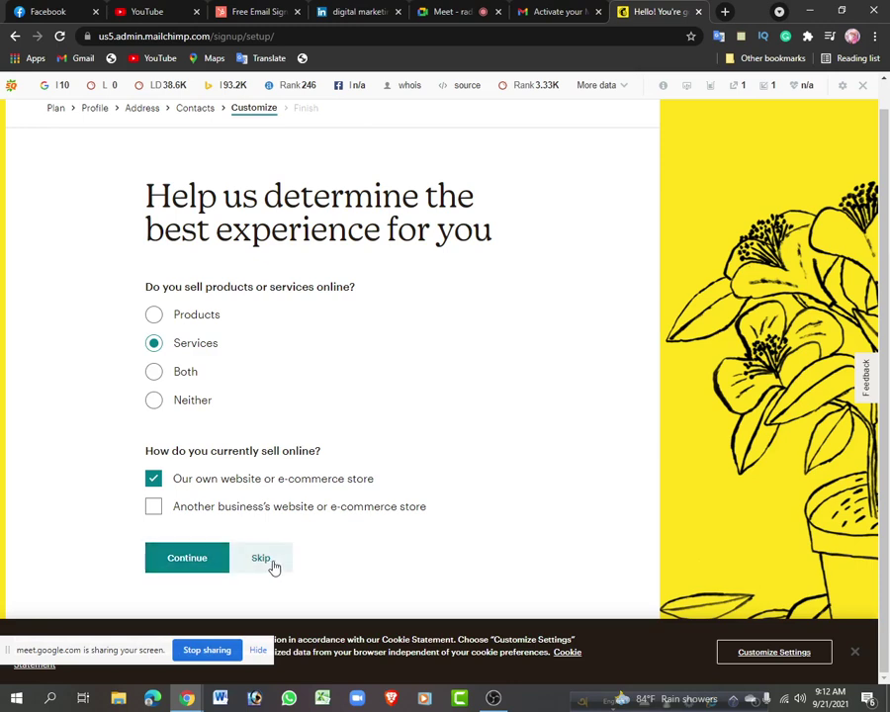
pyautogui.moveTo(139, 191); pyautogui.dragTo(499, 242)
pyautogui.click(341, 584)
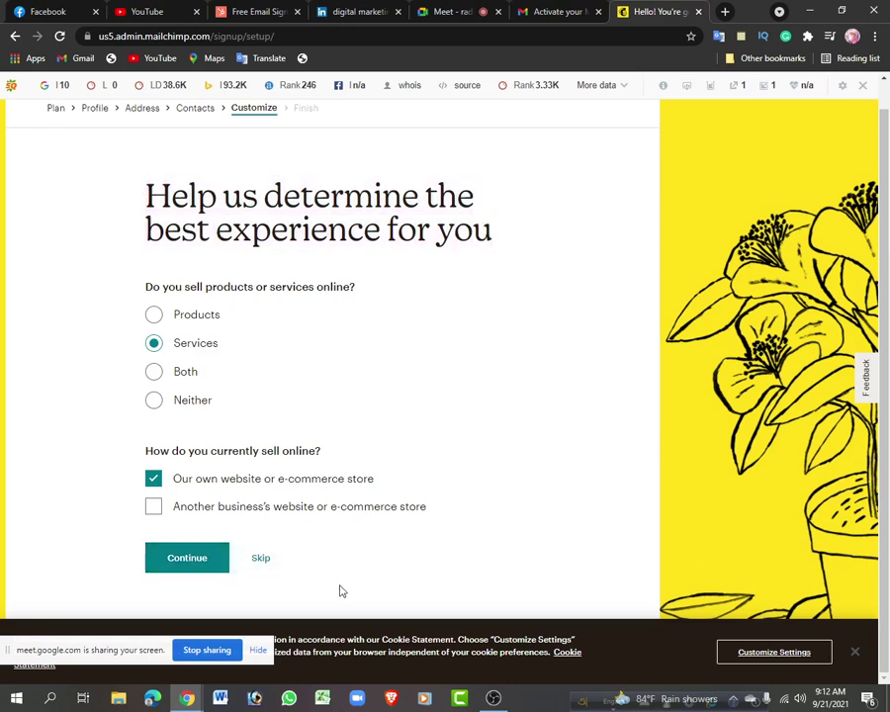
pyautogui.click(194, 561)
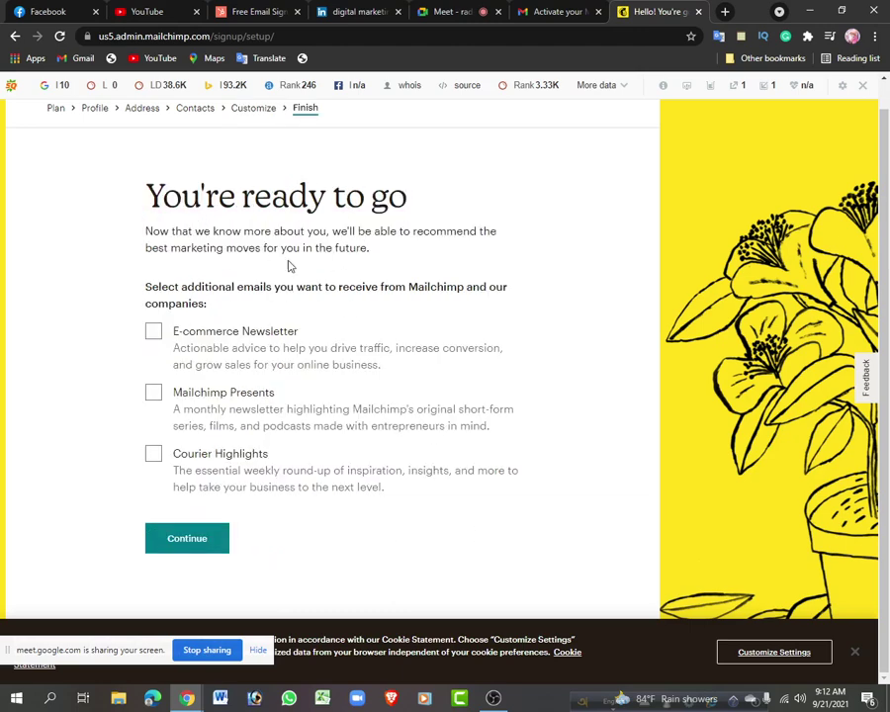
# Subscribe to E-commerce Newsletter, Mailchimp Presents and Courier Highlights, and finish the account setup
pyautogui.click(153, 333)
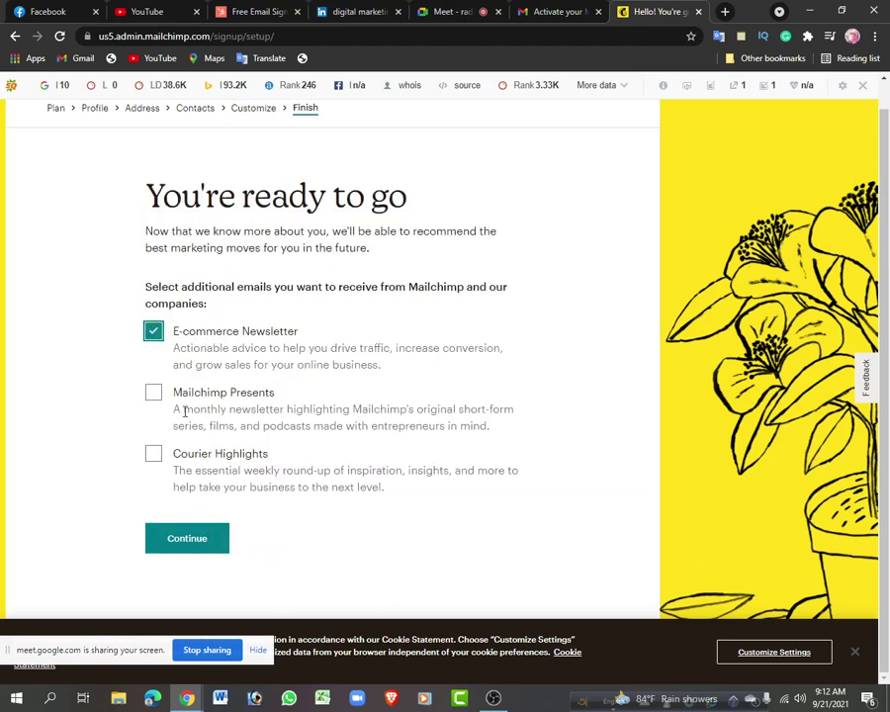
pyautogui.click(153, 454)
pyautogui.click(153, 393)
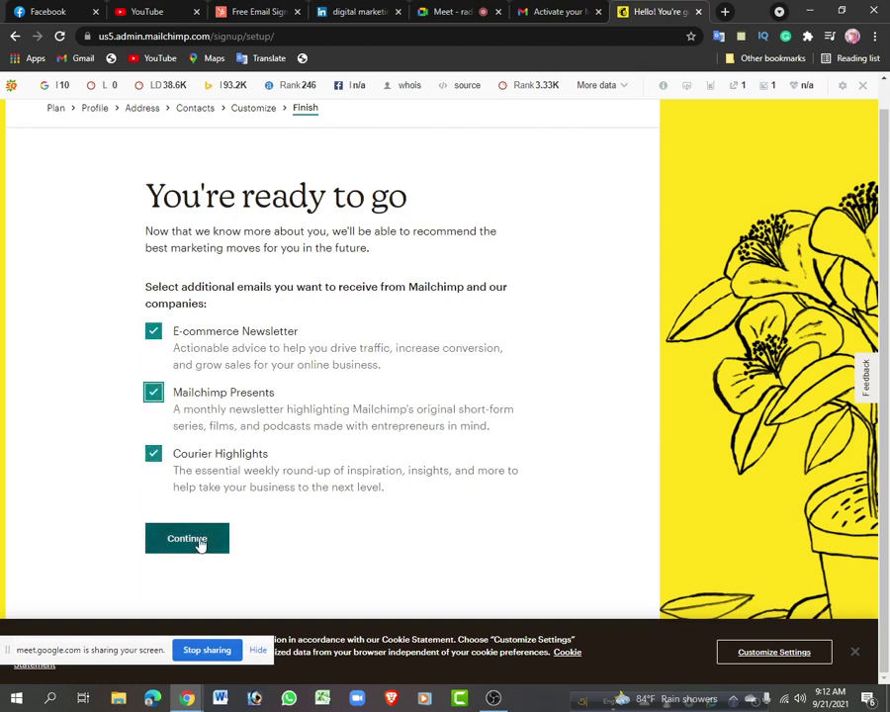
pyautogui.click(199, 544)
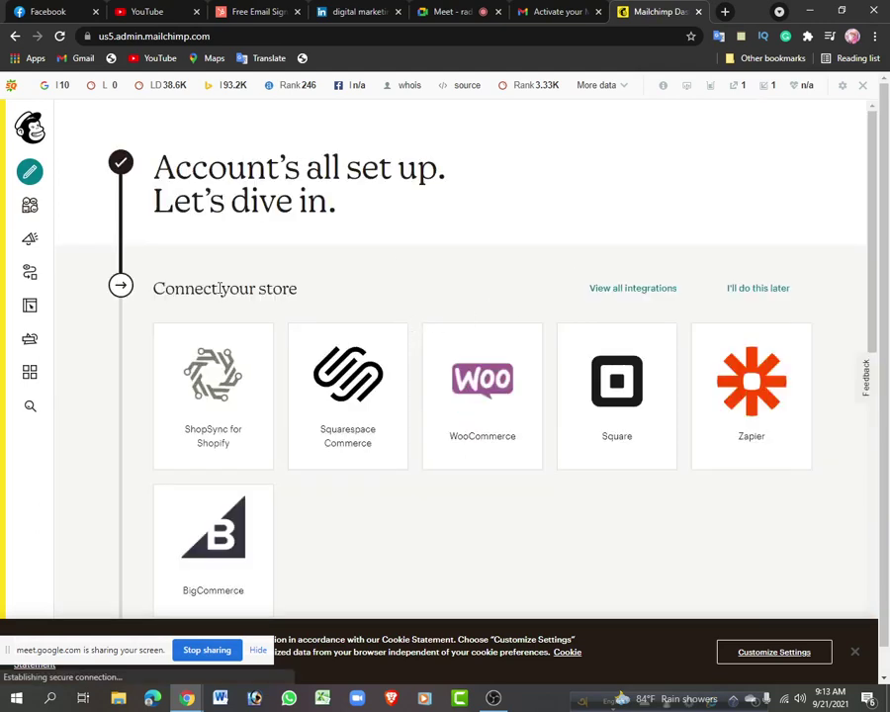
# Look over the dashboard's store integrations and the remaining setup stages down to the audience section
pyautogui.scroll(-1, 485, 336)
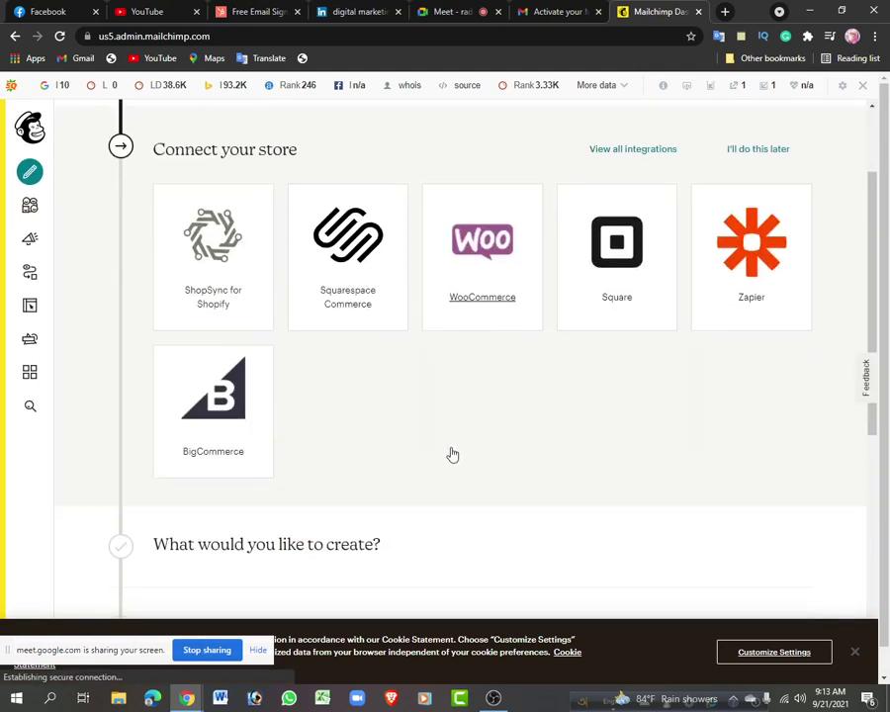
pyautogui.scroll(1, 325, 437)
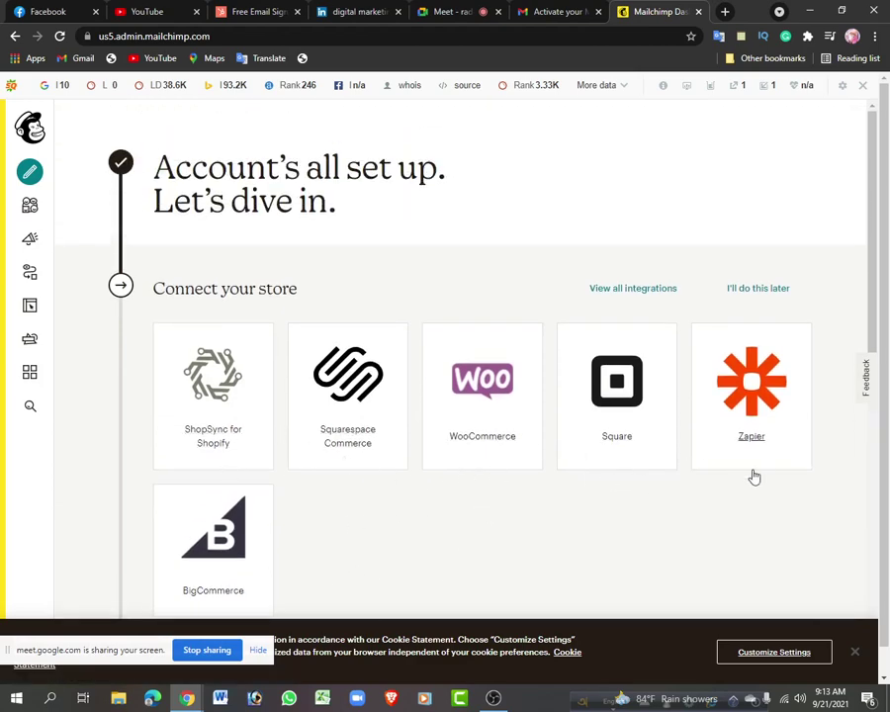
pyautogui.scroll(-3, 346, 460)
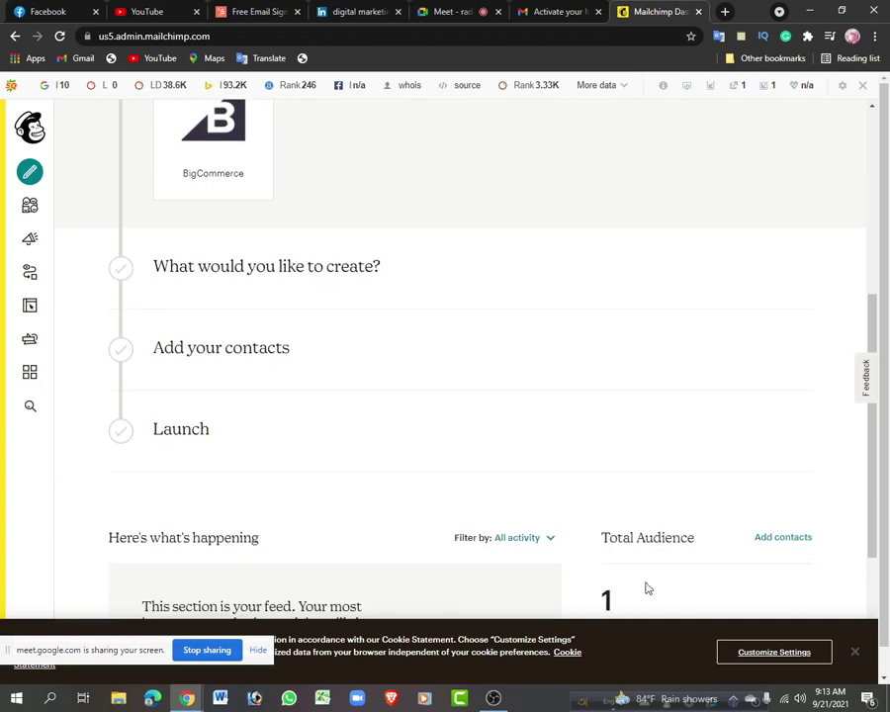
pyautogui.scroll(3, 433, 417)
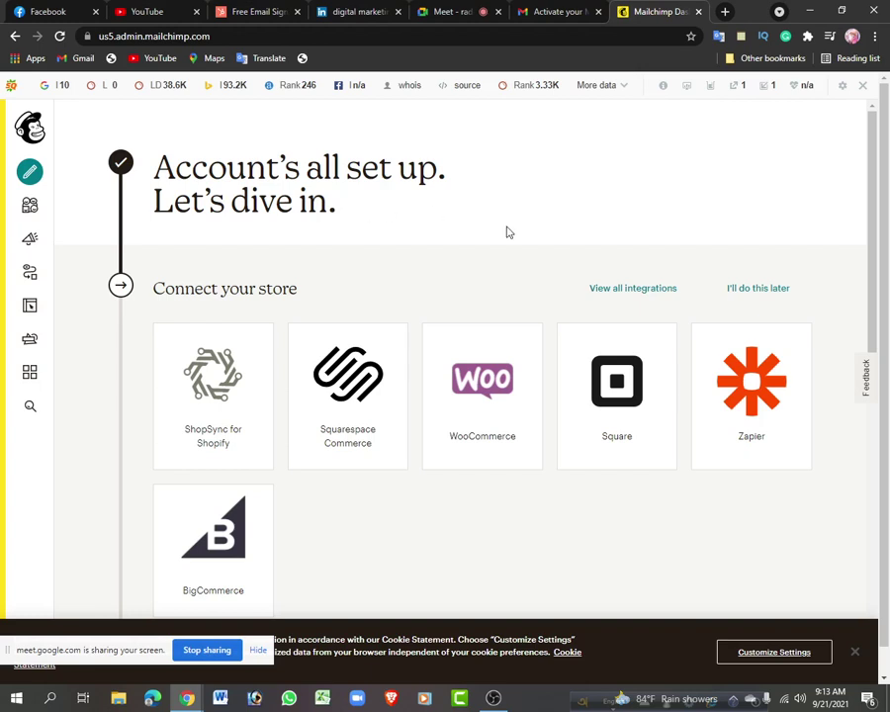
# Switch to Gmail, return to the inbox and look through the Promotions emails
pyautogui.click(541, 12)
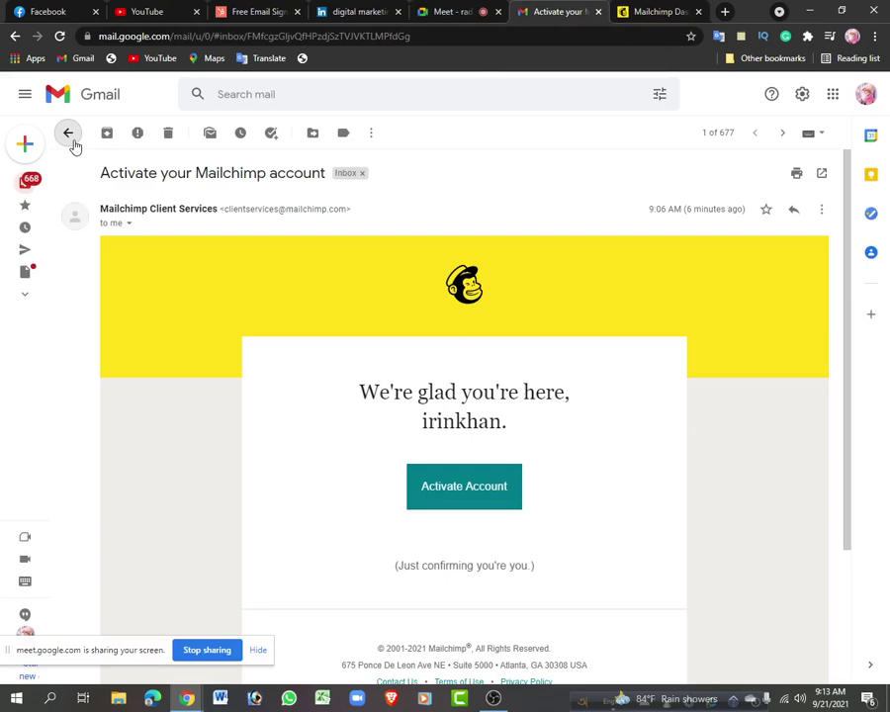
pyautogui.click(69, 133)
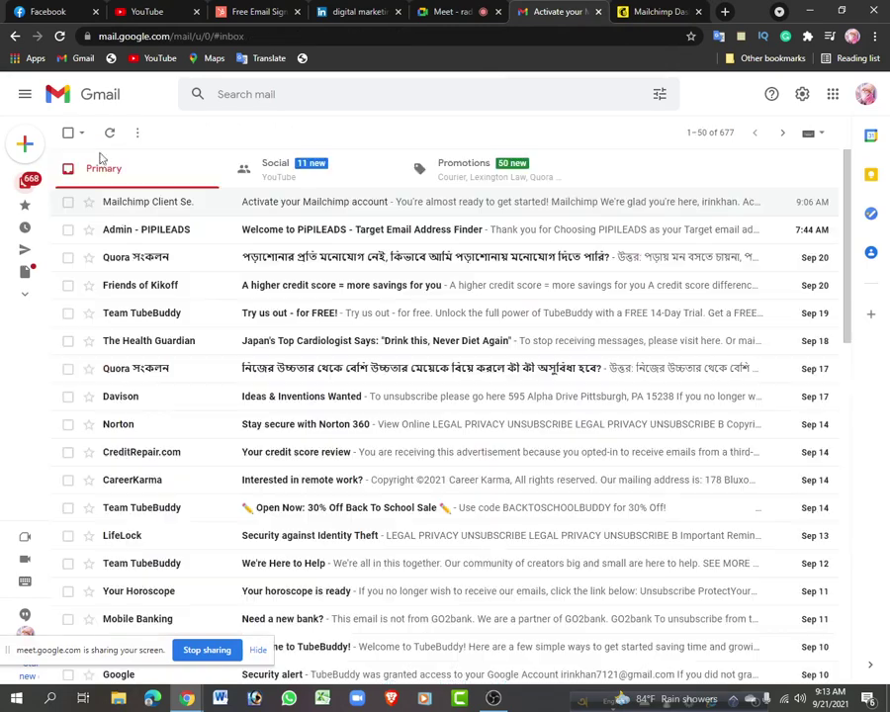
pyautogui.click(485, 182)
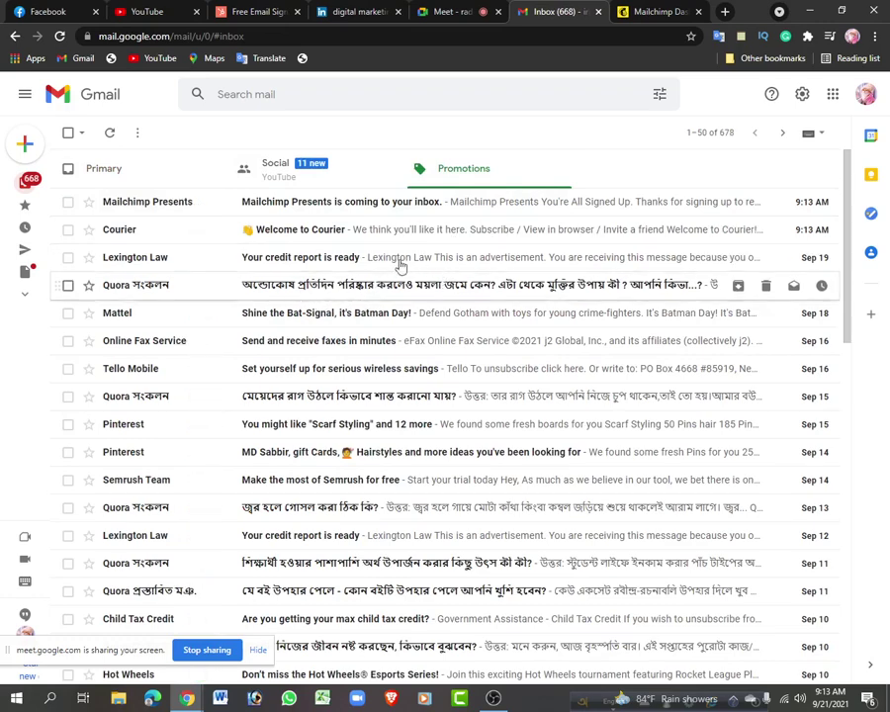
pyautogui.scroll(-3, 396, 415)
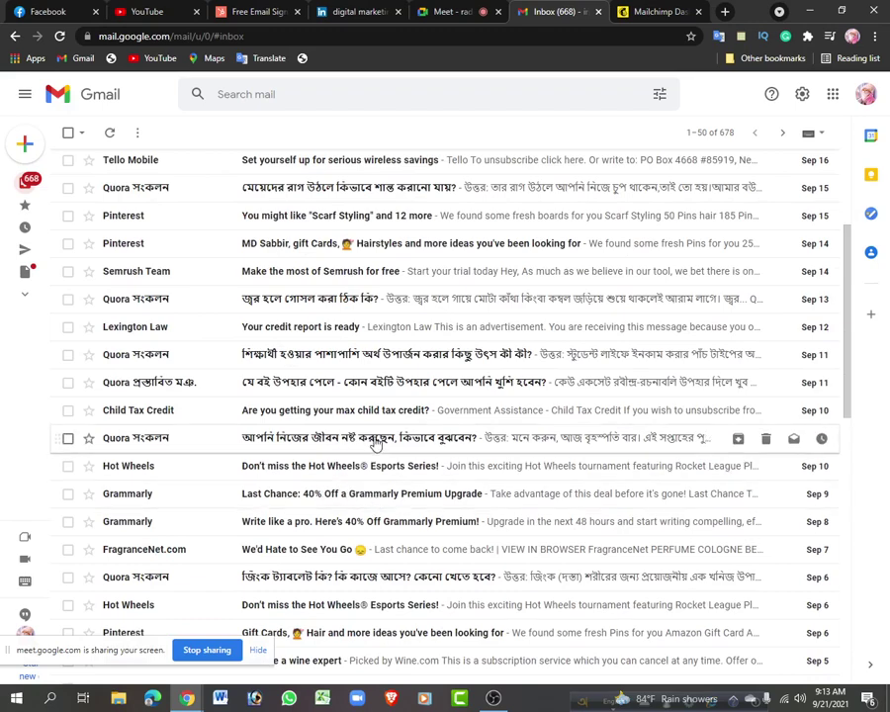
# Open the September 10 Quora digest email, examine its layout from header to footer, and return to the inbox
pyautogui.click(376, 445)
pyautogui.scroll(-10, 683, 484)
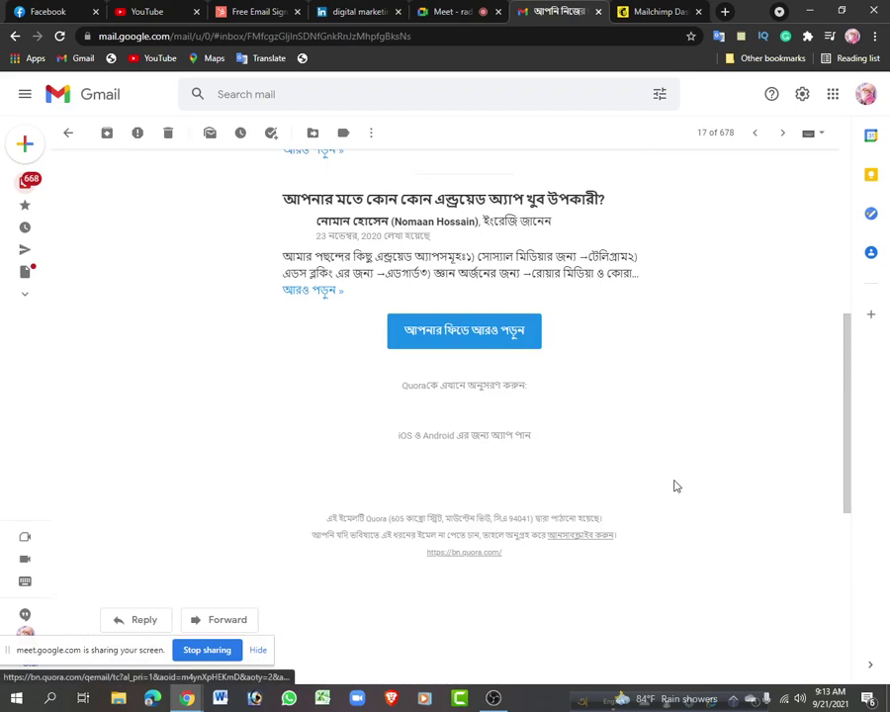
pyautogui.scroll(4, 617, 481)
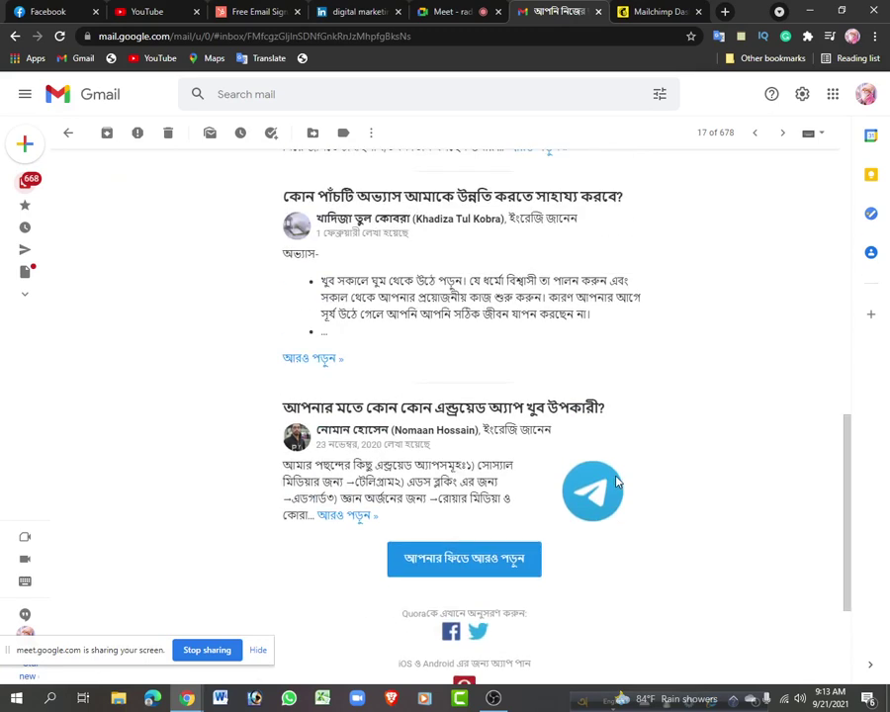
pyautogui.scroll(-2, 294, 366)
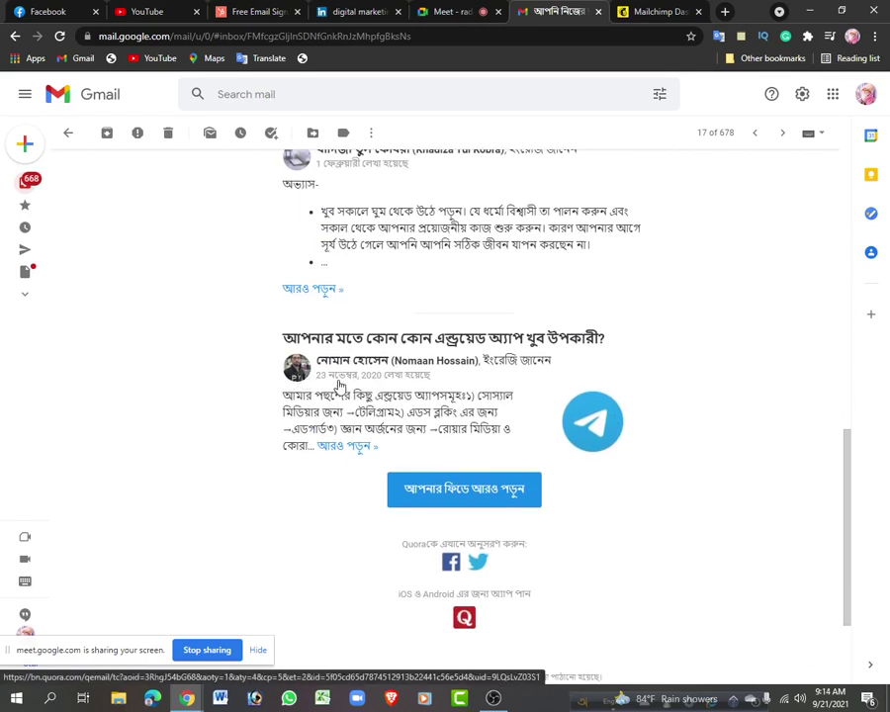
pyautogui.scroll(-1, 473, 427)
pyautogui.scroll(-3, 473, 427)
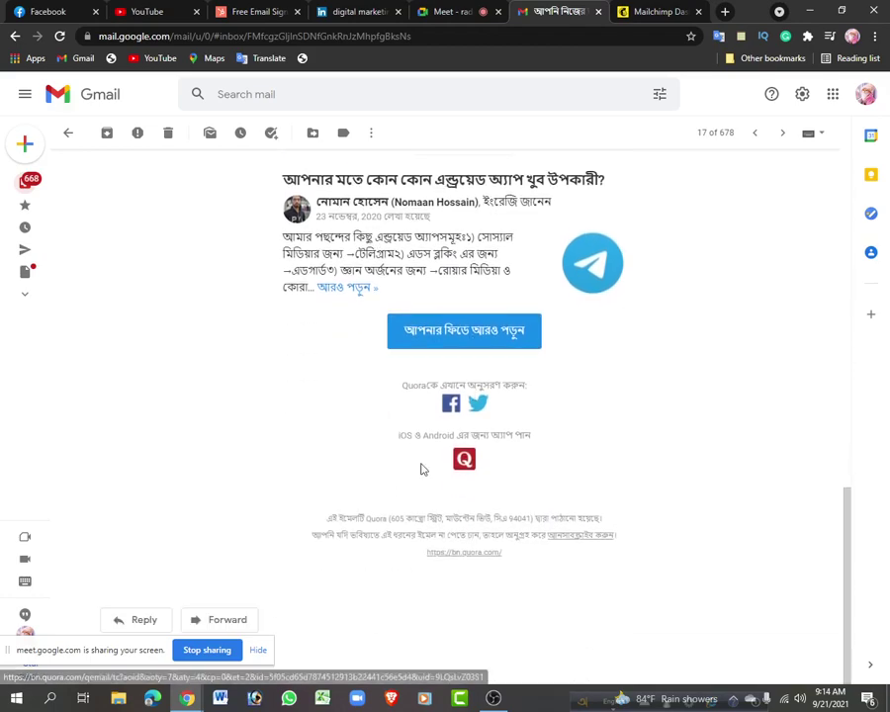
pyautogui.scroll(4, 327, 400)
pyautogui.scroll(5, 546, 497)
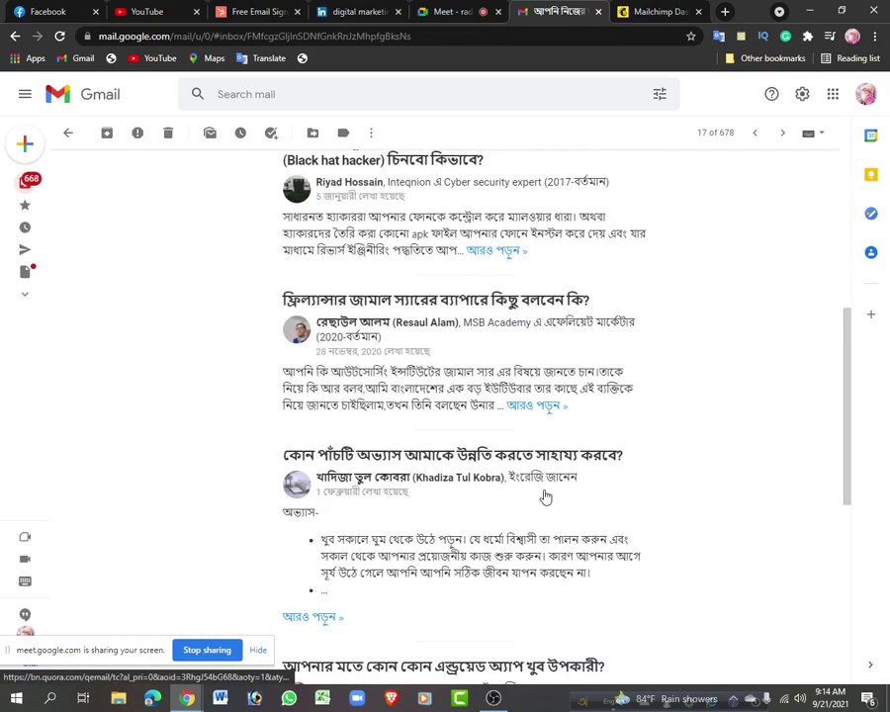
pyautogui.scroll(-4, 542, 491)
pyautogui.scroll(-4, 542, 494)
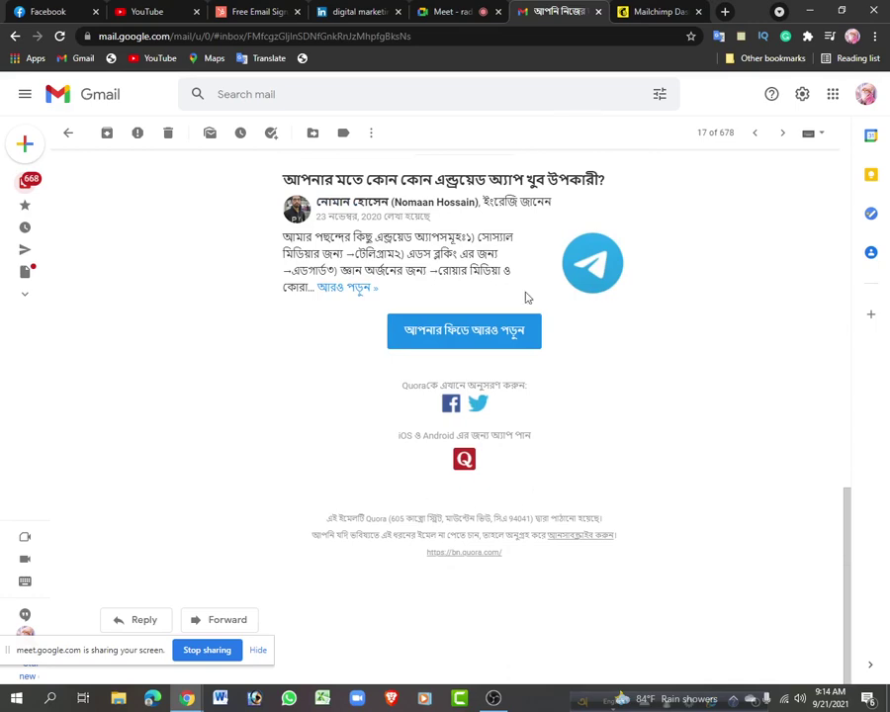
pyautogui.scroll(15, 599, 375)
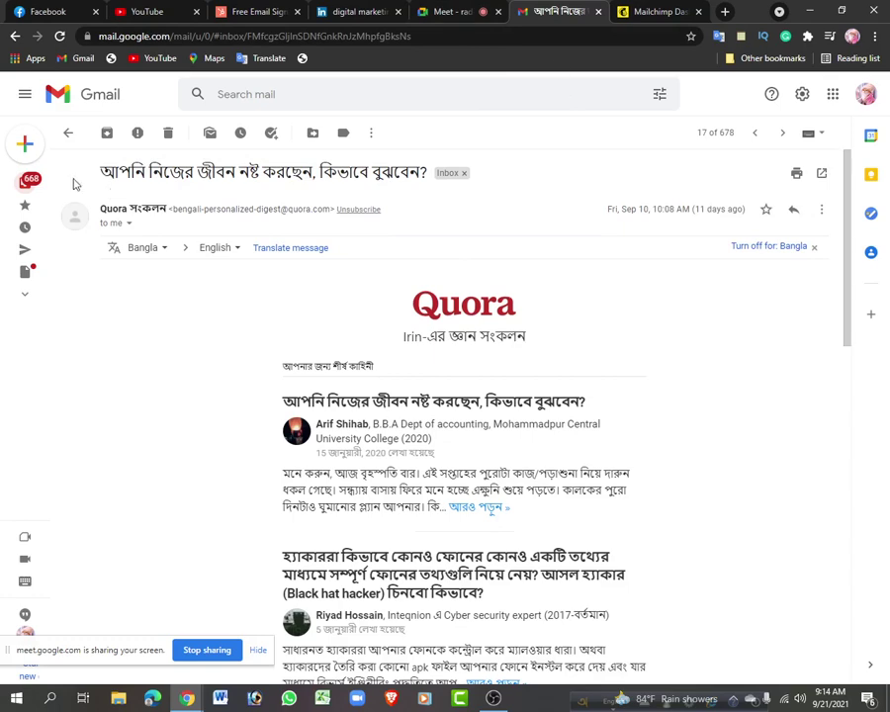
pyautogui.click(68, 132)
# Switch back to Mailchimp, open Campaigns, dismiss the Apple privacy notice, and go to the email templates page
pyautogui.click(640, 12)
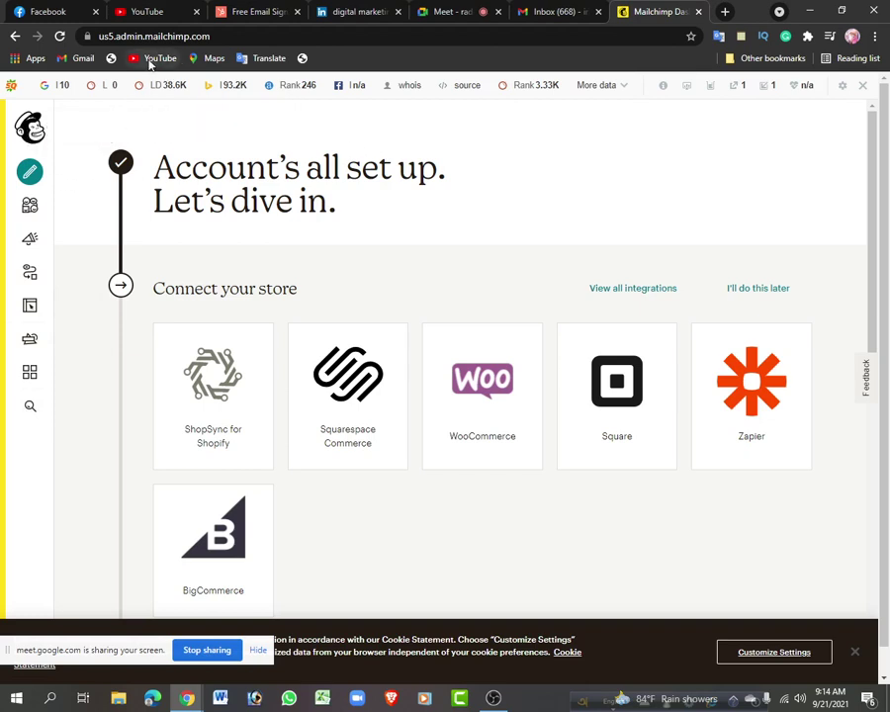
pyautogui.click(32, 241)
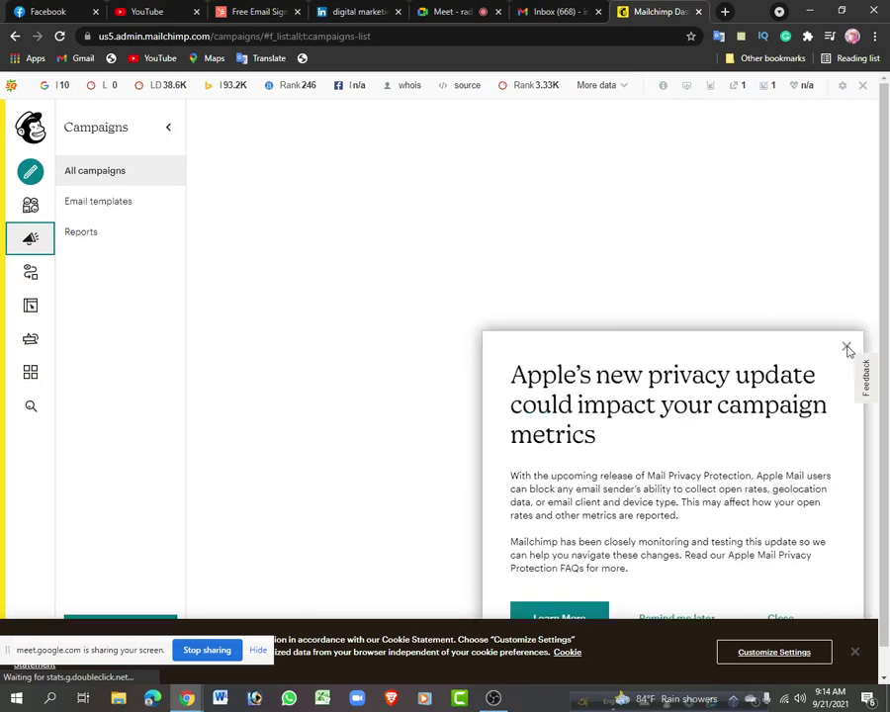
pyautogui.click(847, 349)
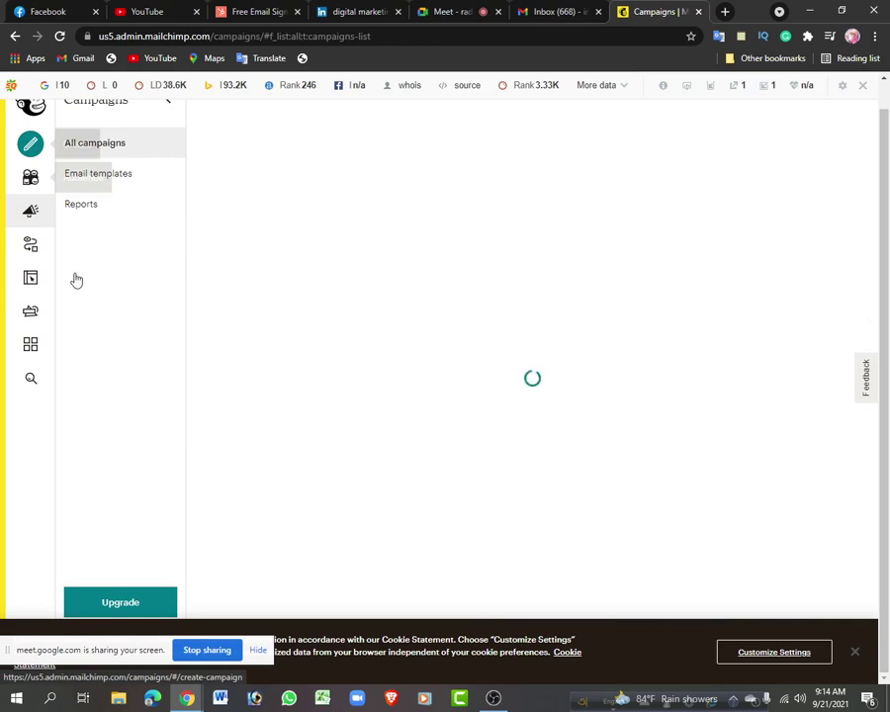
pyautogui.scroll(1, 24, 321)
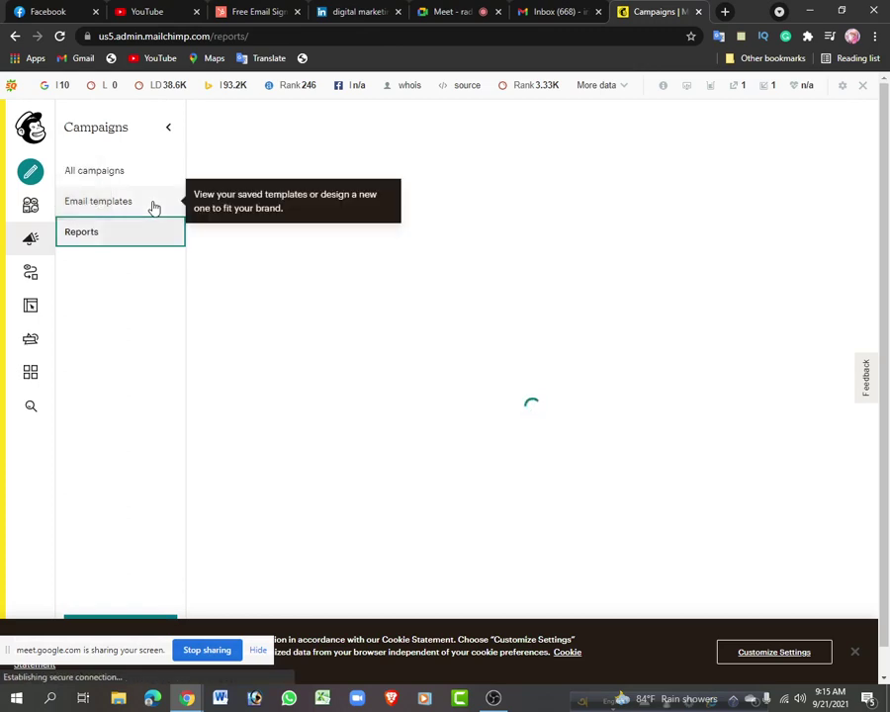
pyautogui.click(124, 201)
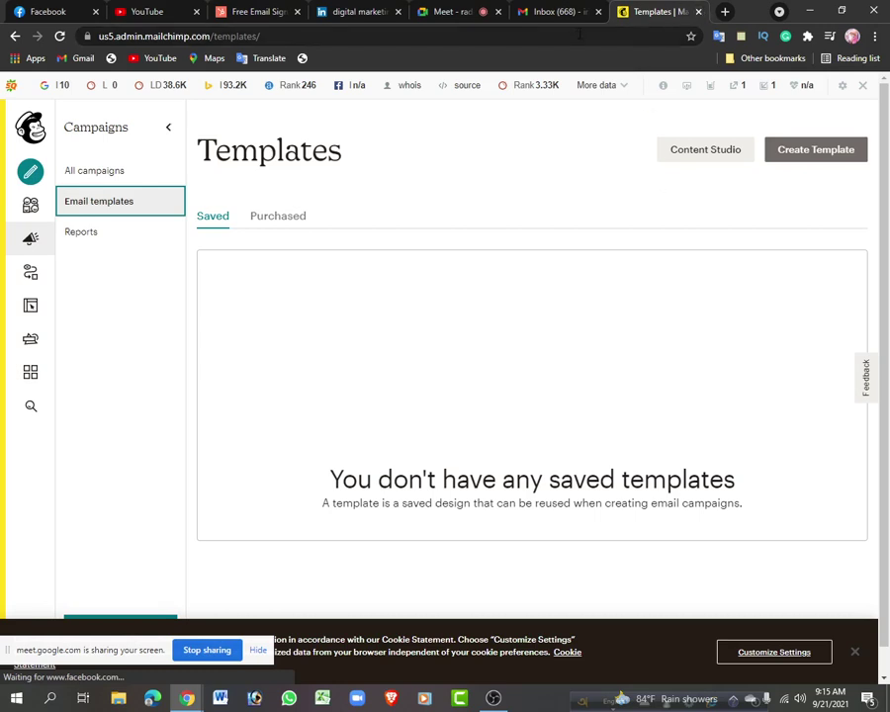
# Search Google for "canva" in a new browser tab
pyautogui.click(725, 12)
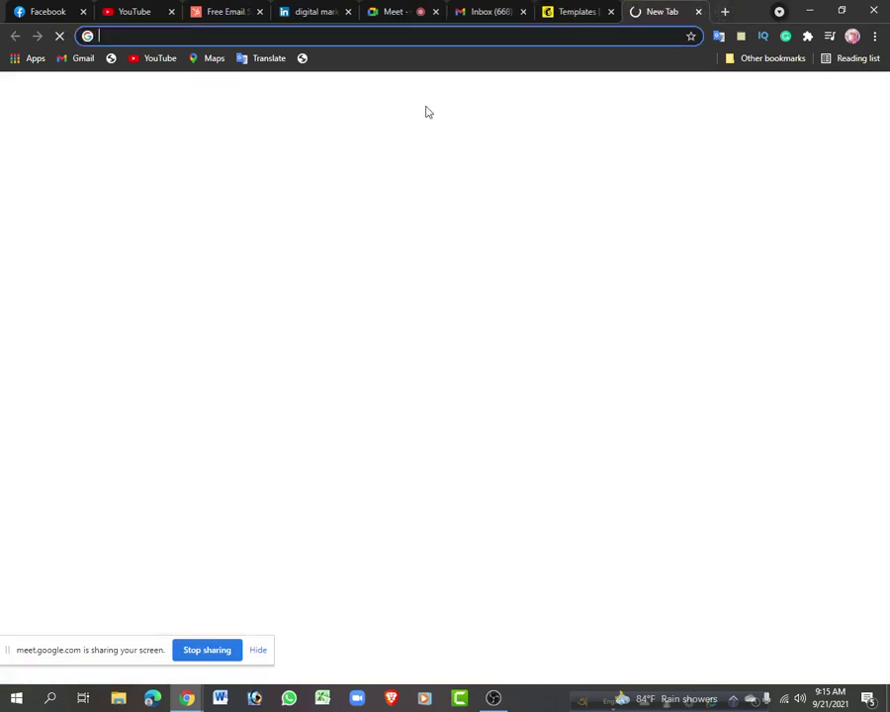
pyautogui.click(111, 38)
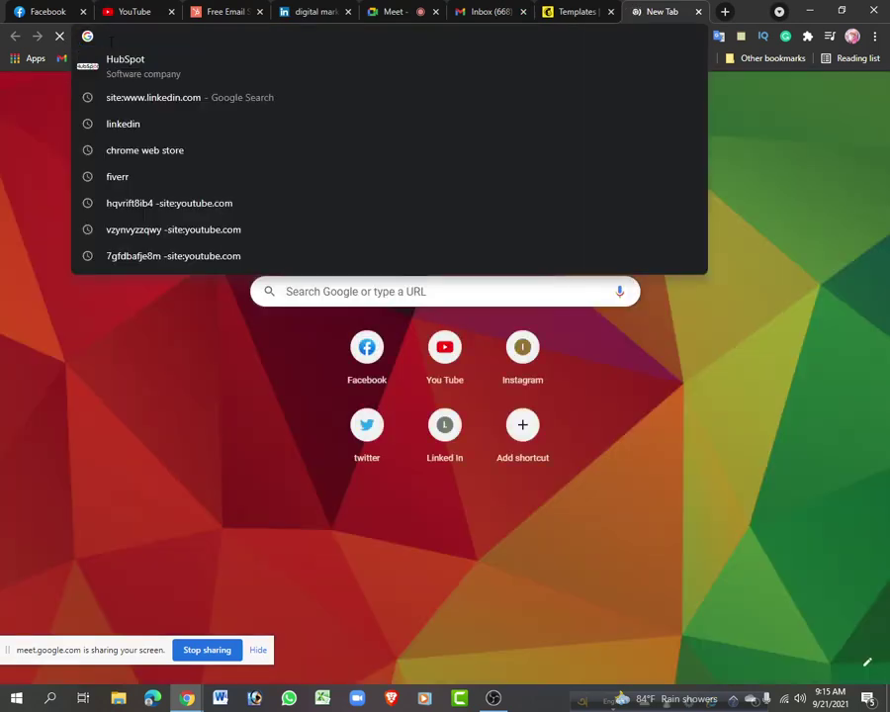
pyautogui.write('canva')
pyautogui.press('Return')
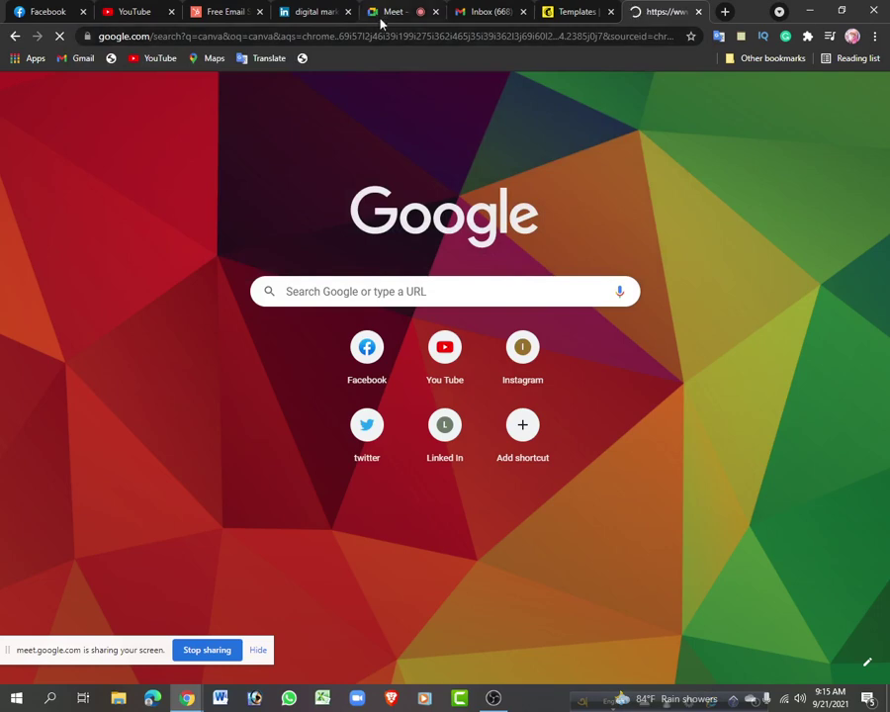
# Check the in-call messages in Google Meet and look through the Primary emails in Gmail
pyautogui.click(384, 12)
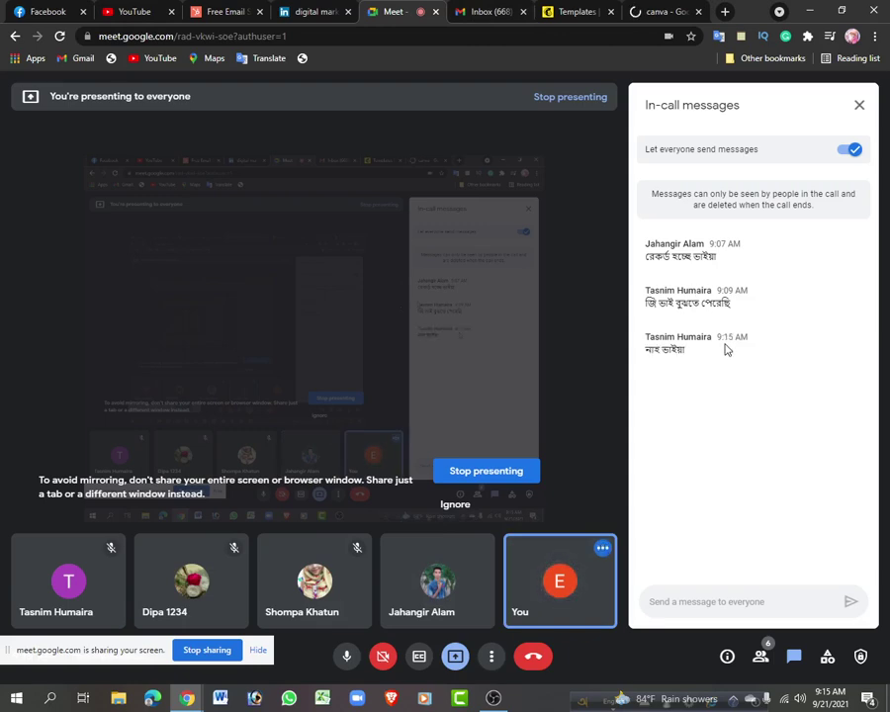
pyautogui.click(483, 12)
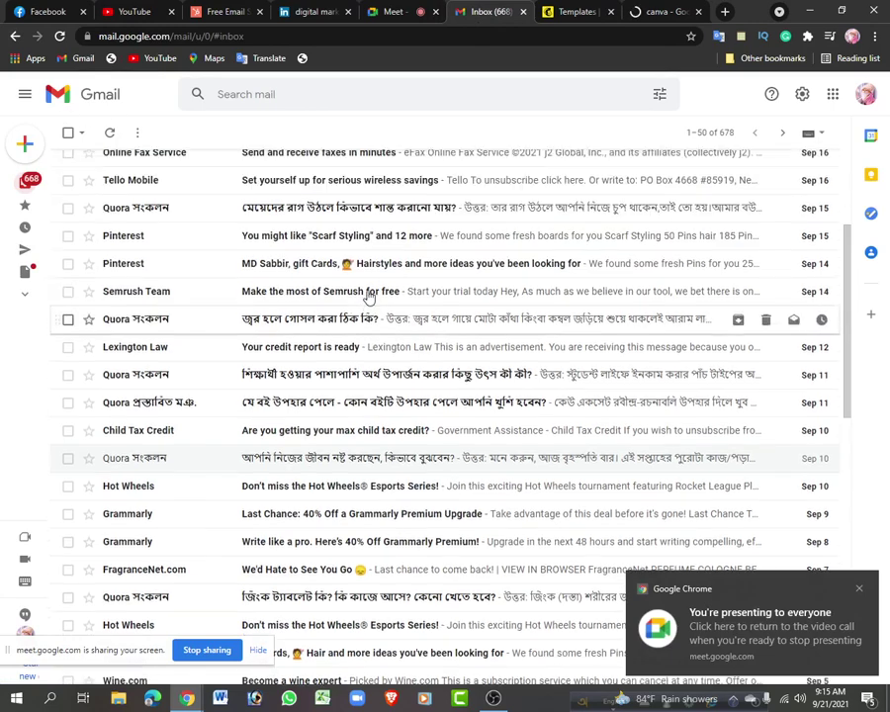
pyautogui.click(100, 174)
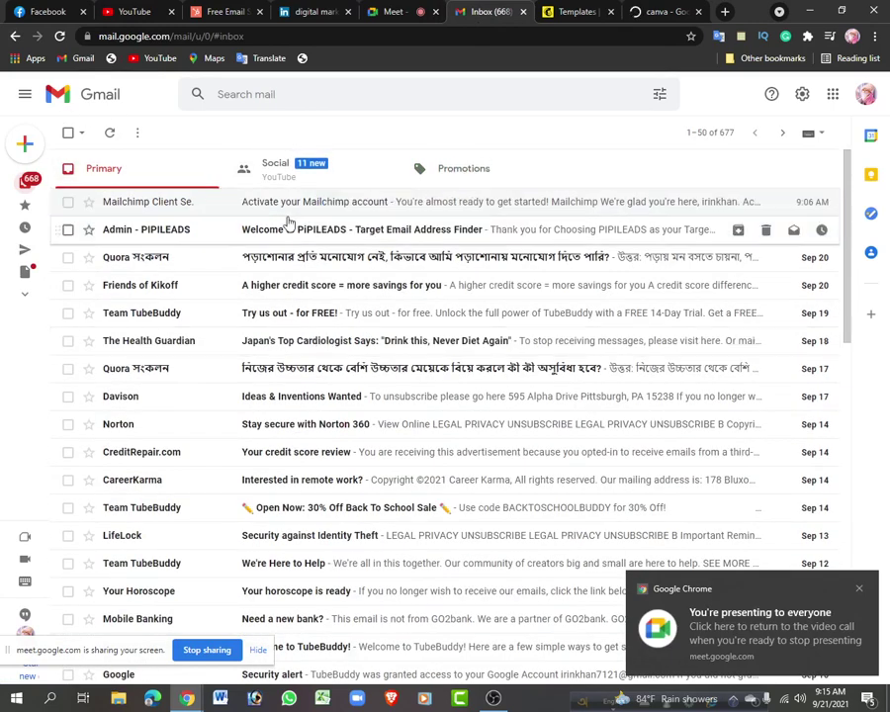
pyautogui.scroll(-2, 436, 253)
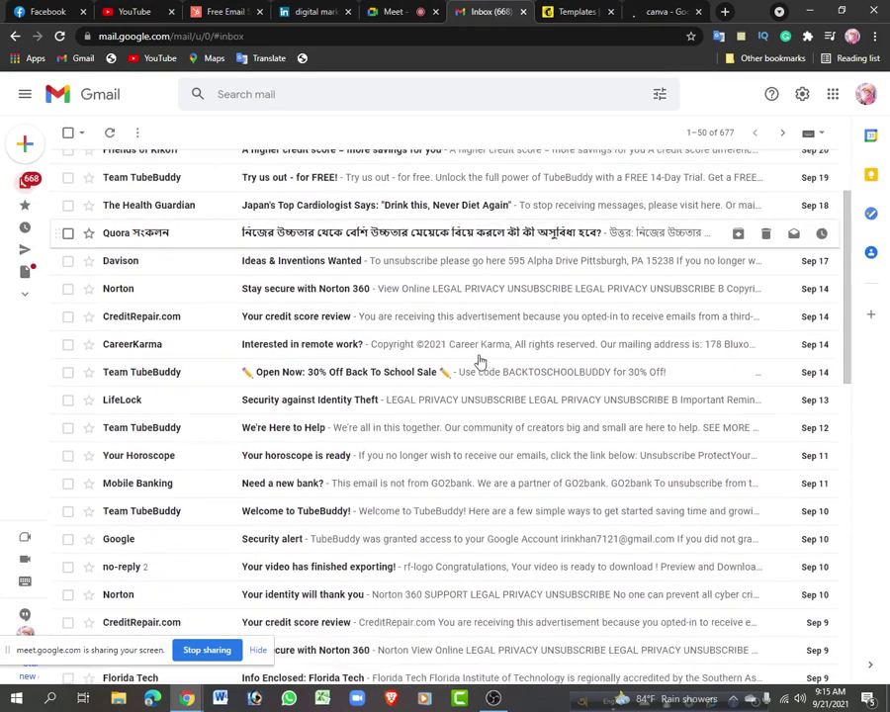
# Open the "Activate your Mailchimp account" email in the inbox and look through it from header to footer
pyautogui.scroll(2, 445, 233)
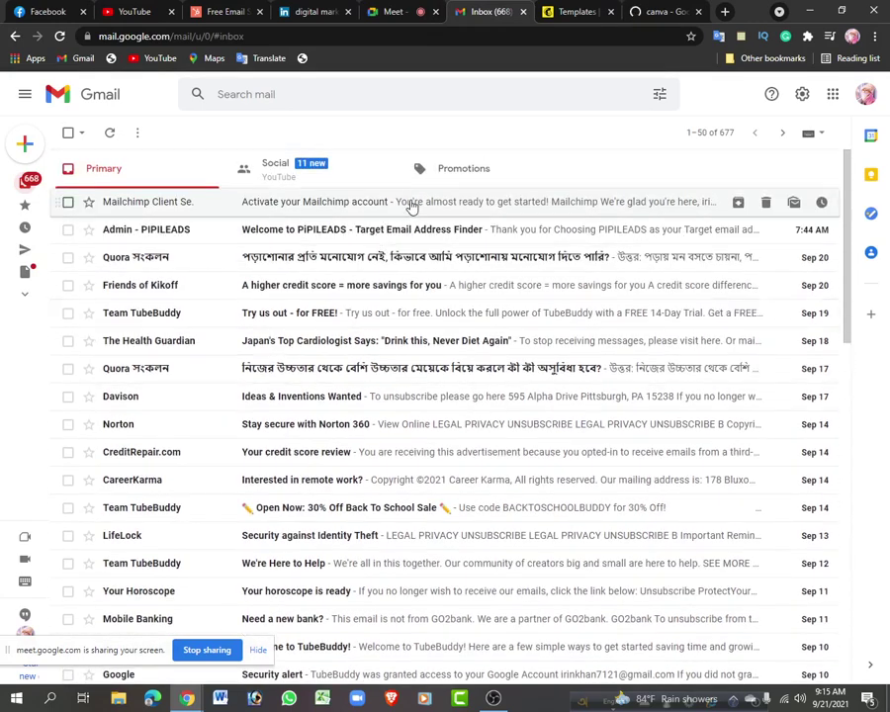
pyautogui.click(412, 206)
pyautogui.scroll(-1, 453, 457)
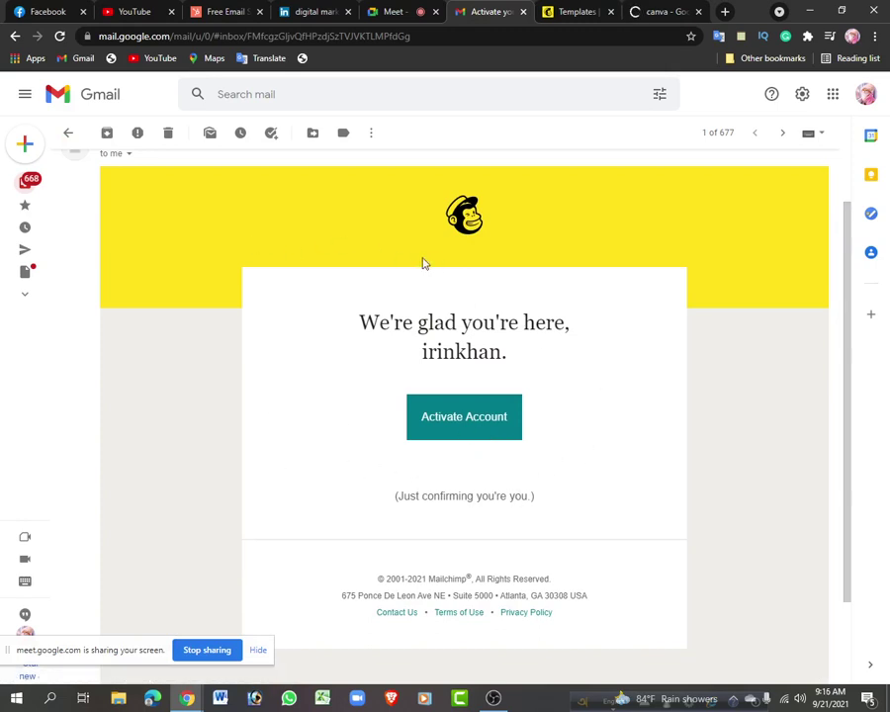
pyautogui.scroll(1, 423, 263)
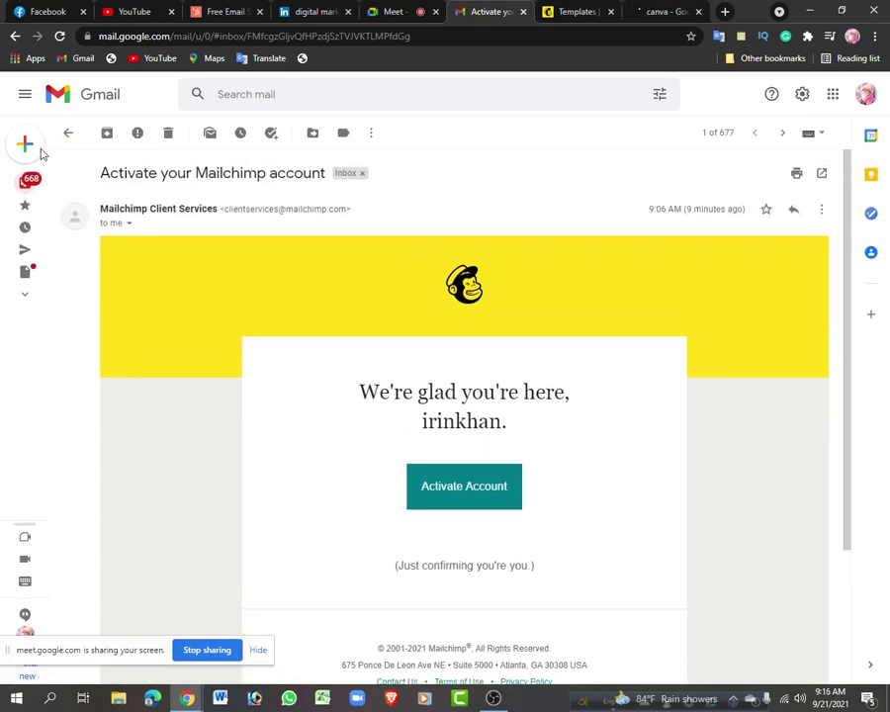
pyautogui.scroll(-2, 727, 402)
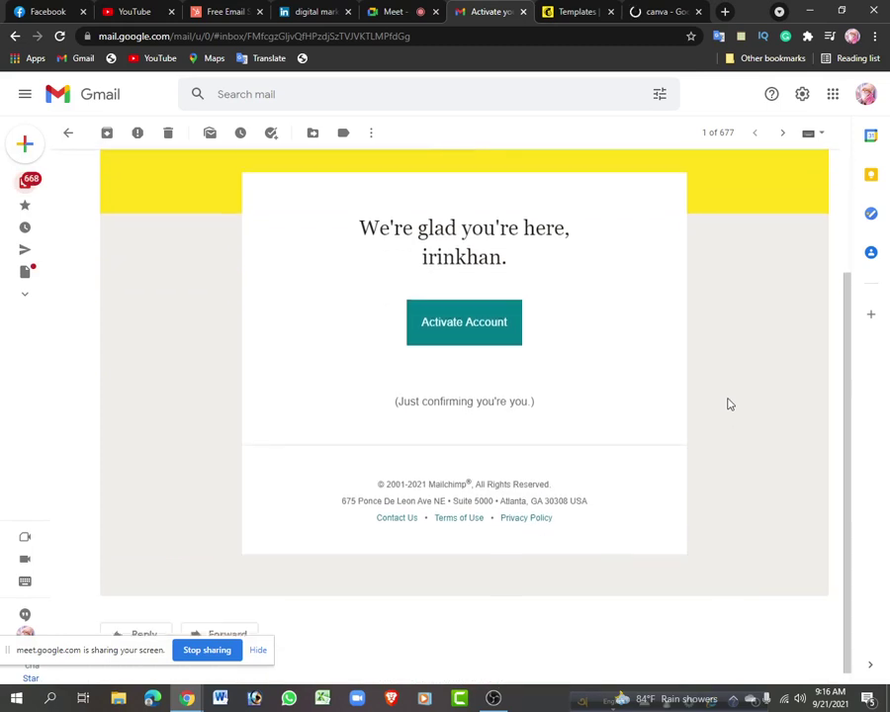
pyautogui.scroll(2, 554, 459)
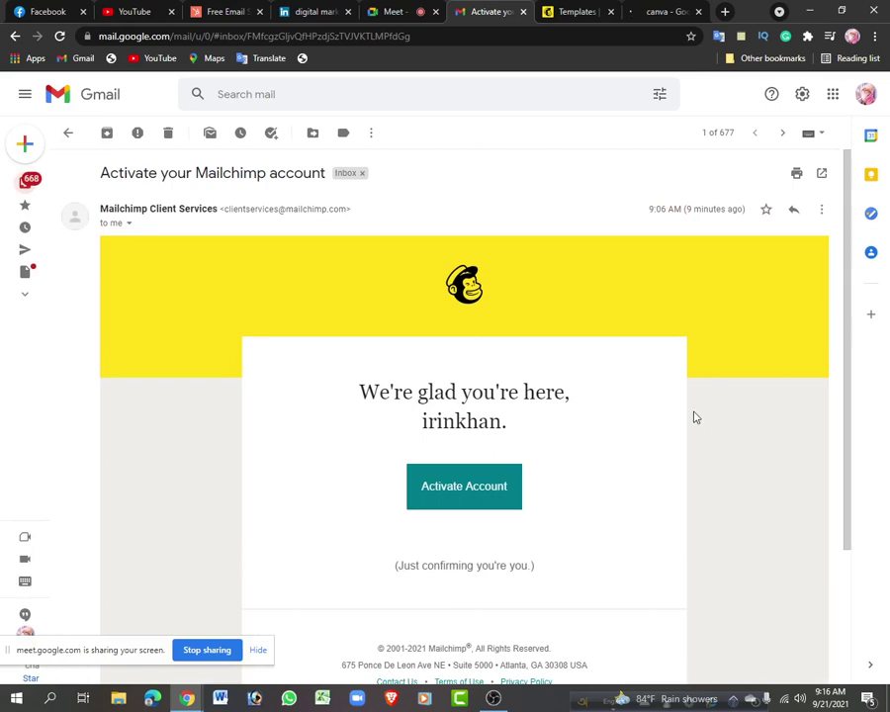
# Check the in-call messages in Google Meet, return to the Mailchimp email in Gmail, and dismiss the presenting notification
pyautogui.click(381, 12)
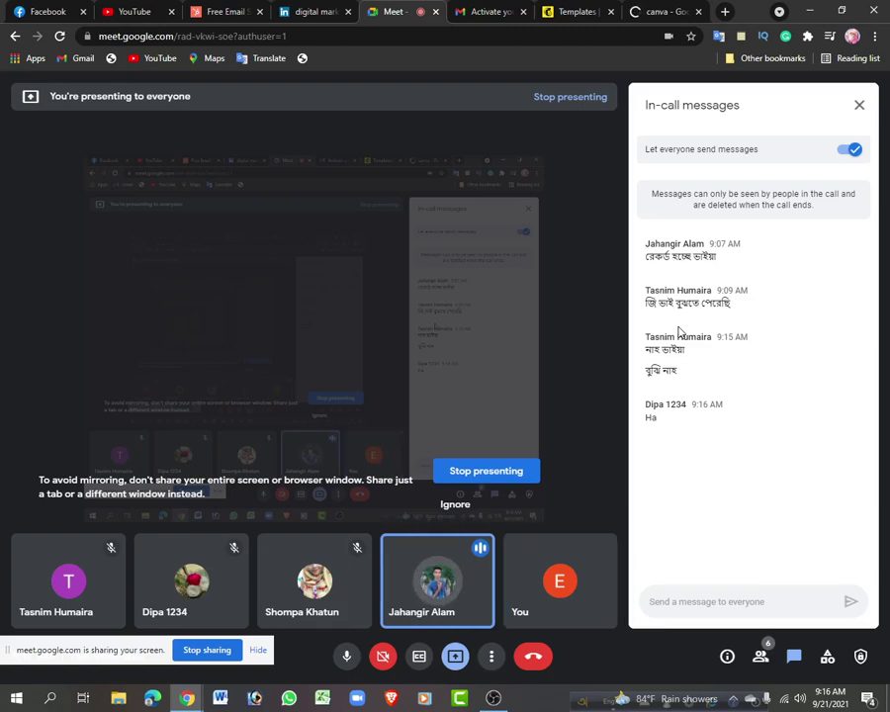
pyautogui.click(485, 12)
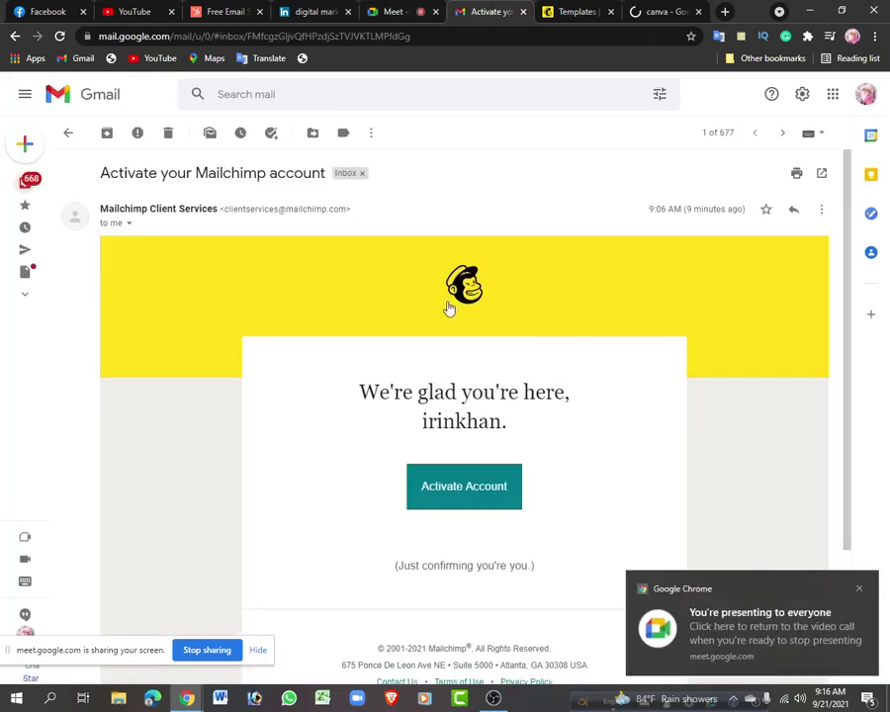
pyautogui.click(859, 591)
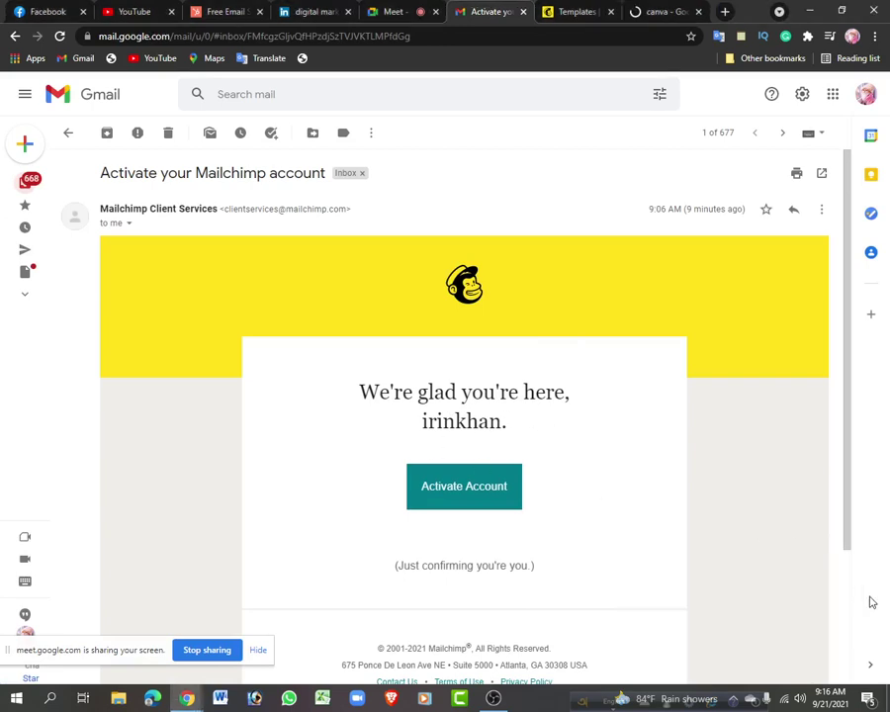
# Examine the Mailchimp activation email's design: yellow logo header, greeting, Activate Account button and footer links
pyautogui.scroll(-2, 706, 445)
pyautogui.scroll(2, 704, 446)
pyautogui.scroll(-2, 540, 378)
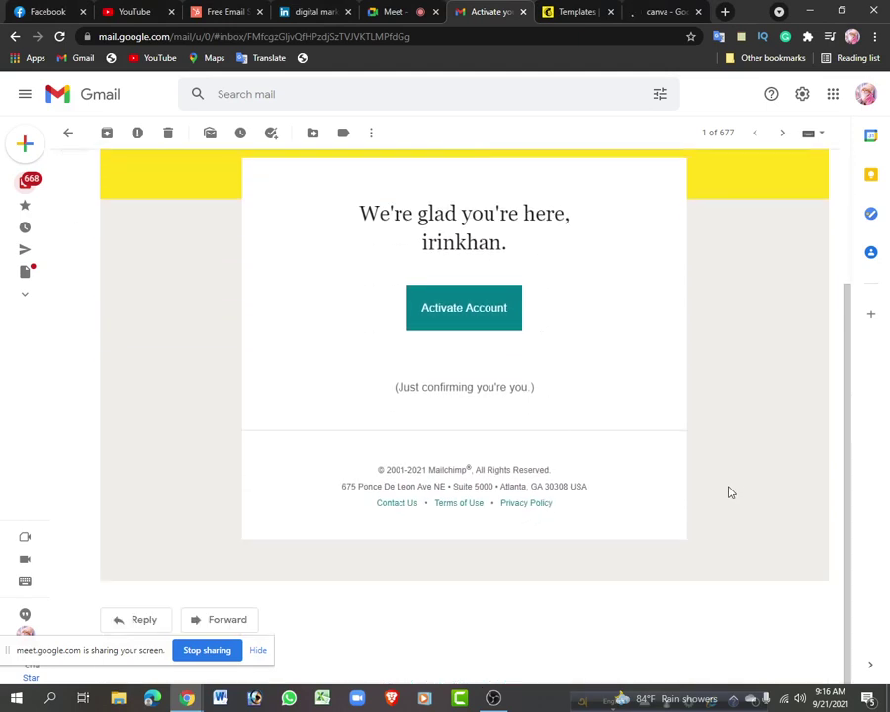
pyautogui.scroll(2, 732, 491)
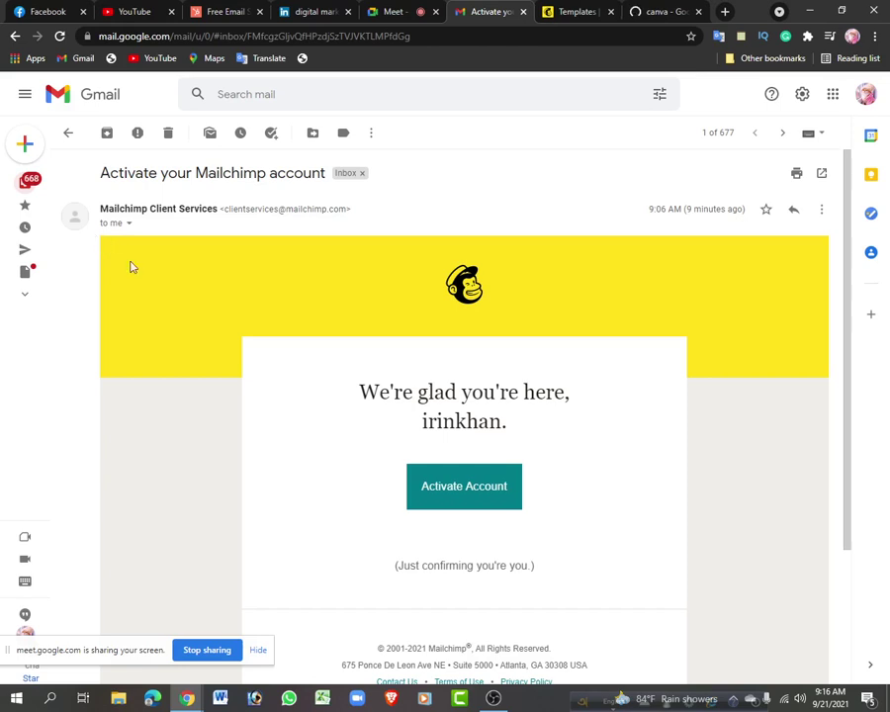
pyautogui.scroll(-2, 712, 425)
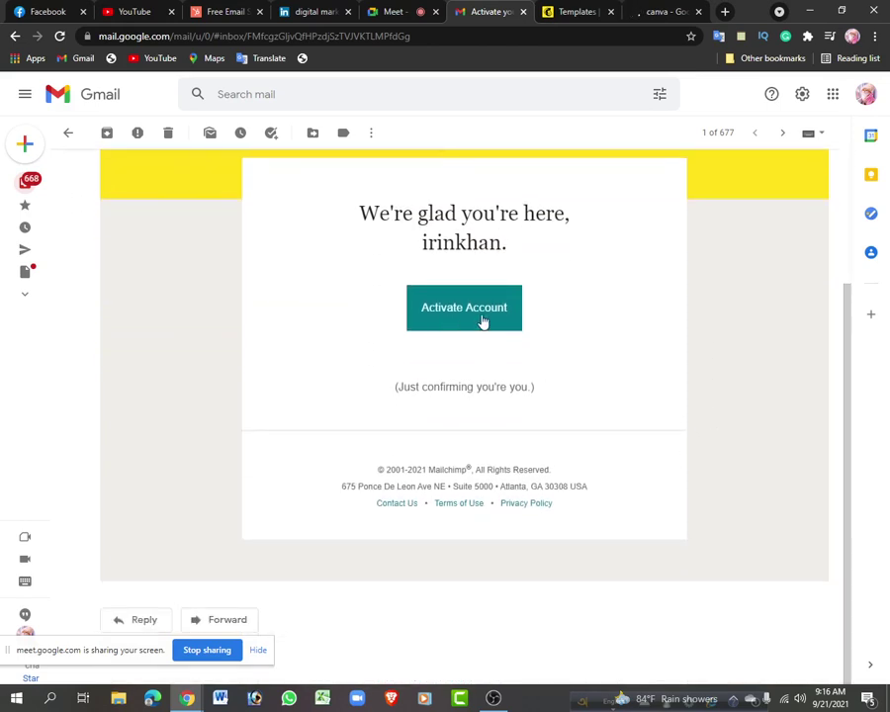
pyautogui.scroll(2, 492, 330)
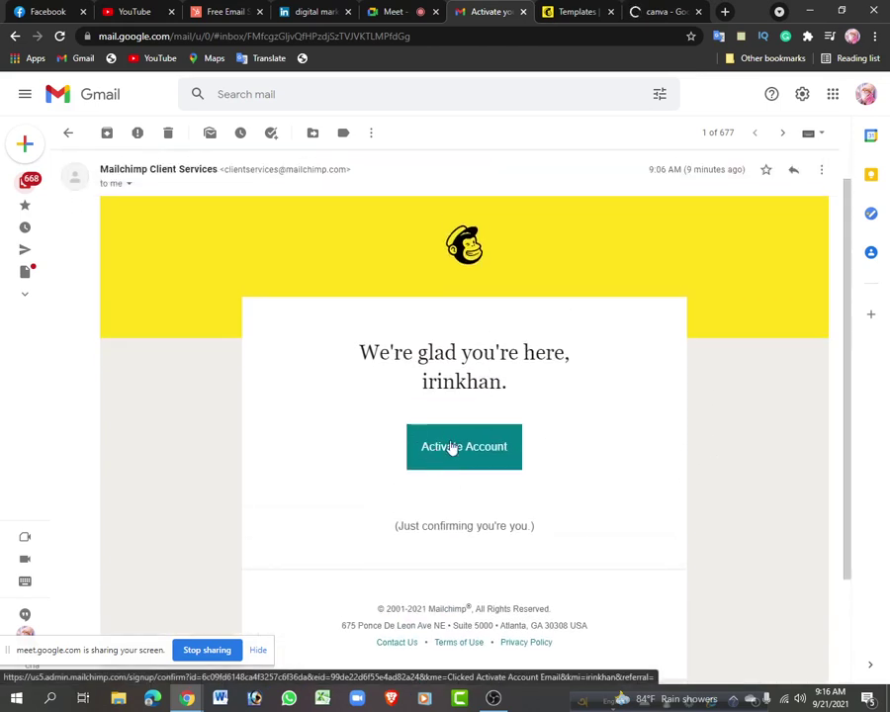
pyautogui.scroll(1, 544, 467)
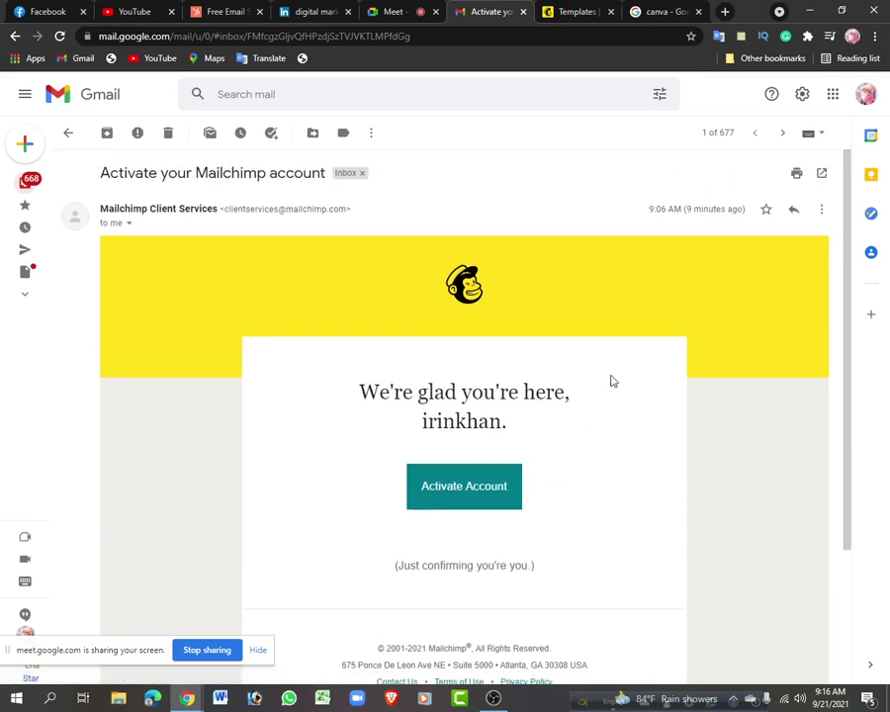
pyautogui.scroll(-2, 597, 417)
pyautogui.scroll(2, 599, 416)
pyautogui.scroll(-2, 434, 557)
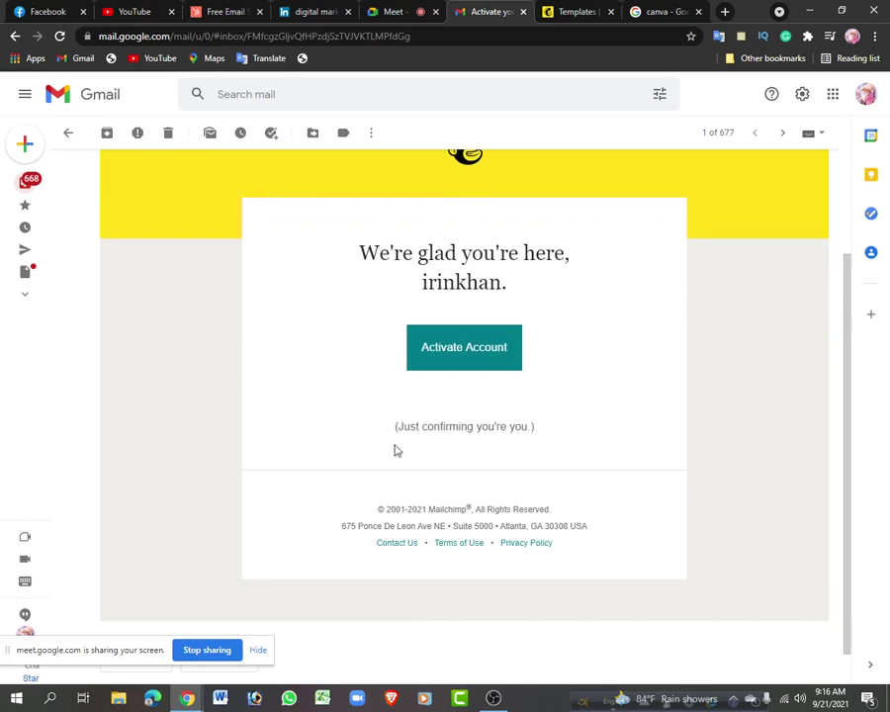
# Highlight the "(Just confirming you're you.)" line and the whole body of the activation email, clearing each selection after viewing it
pyautogui.moveTo(539, 432); pyautogui.dragTo(390, 431)
pyautogui.click(318, 438)
pyautogui.scroll(2, 526, 458)
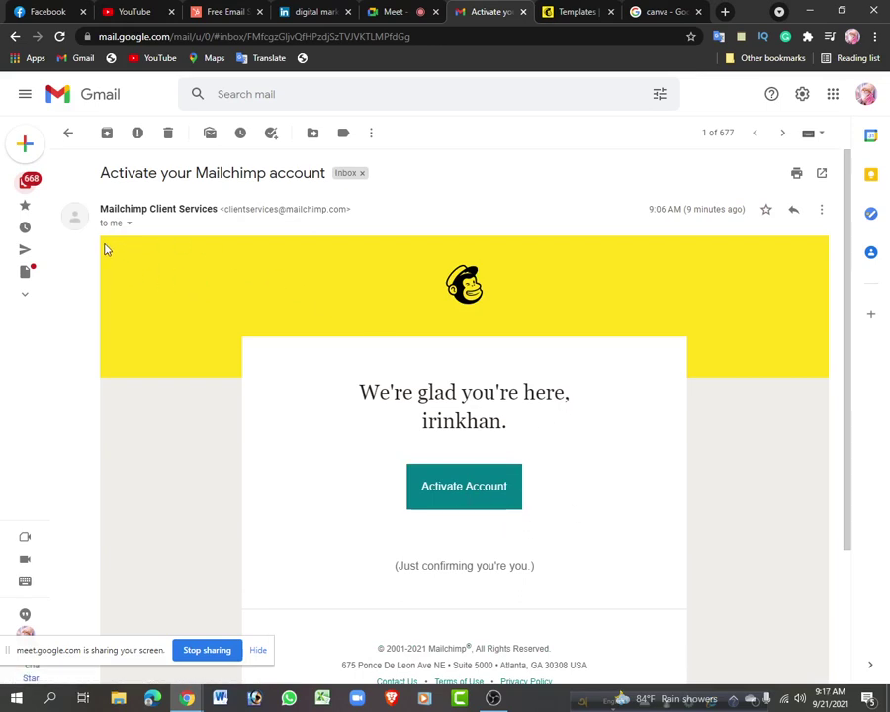
pyautogui.moveTo(209, 292); pyautogui.dragTo(762, 551)
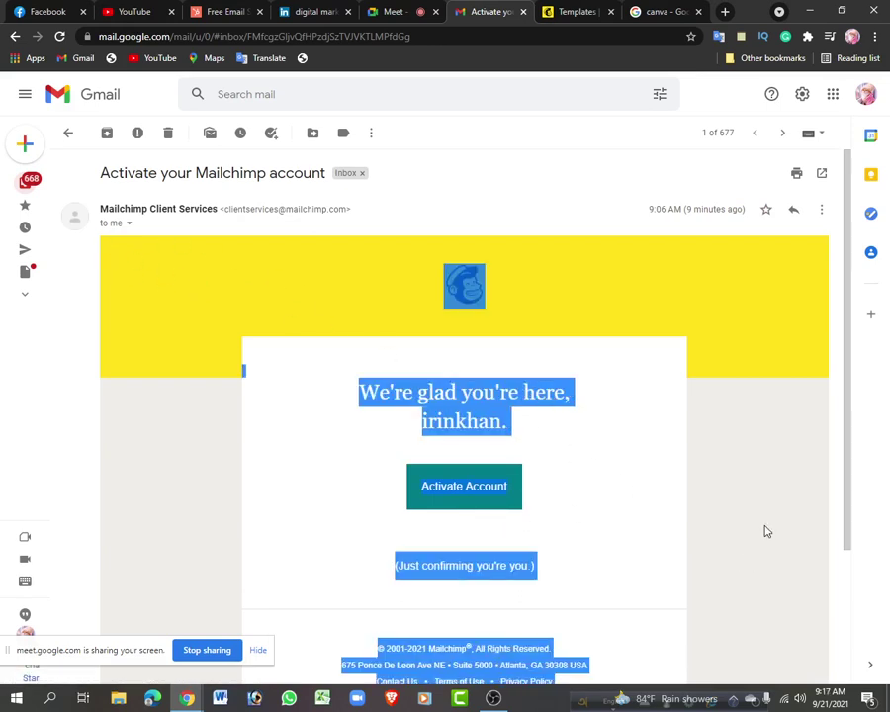
pyautogui.click(726, 476)
pyautogui.scroll(-2, 623, 452)
pyautogui.scroll(2, 623, 453)
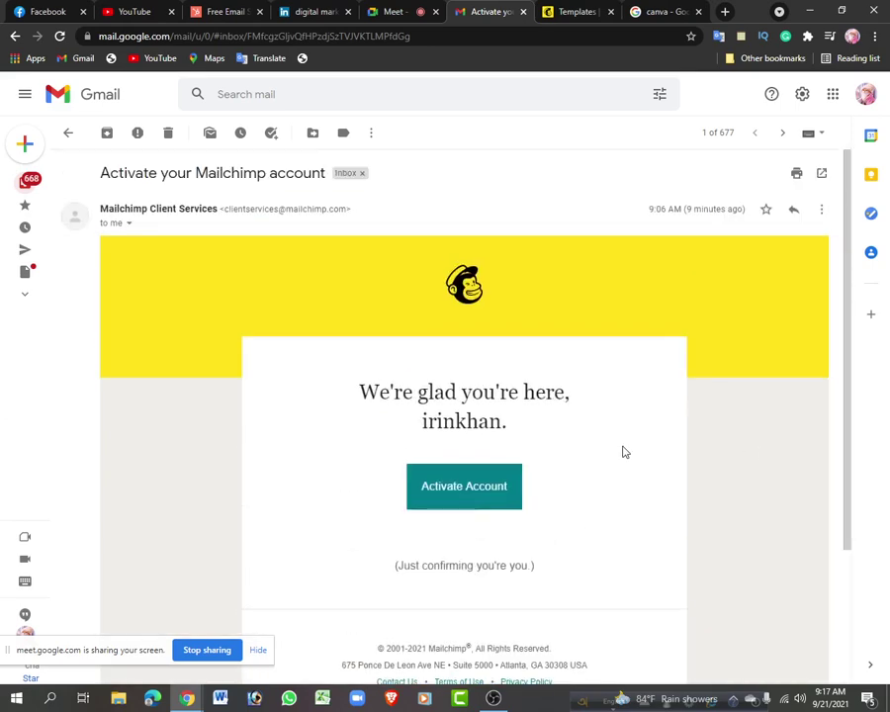
pyautogui.scroll(-1, 349, 302)
pyautogui.scroll(1, 626, 393)
# Return to the Mailchimp templates page, then open the suggested stripo.email site in a new browser tab
pyautogui.click(564, 13)
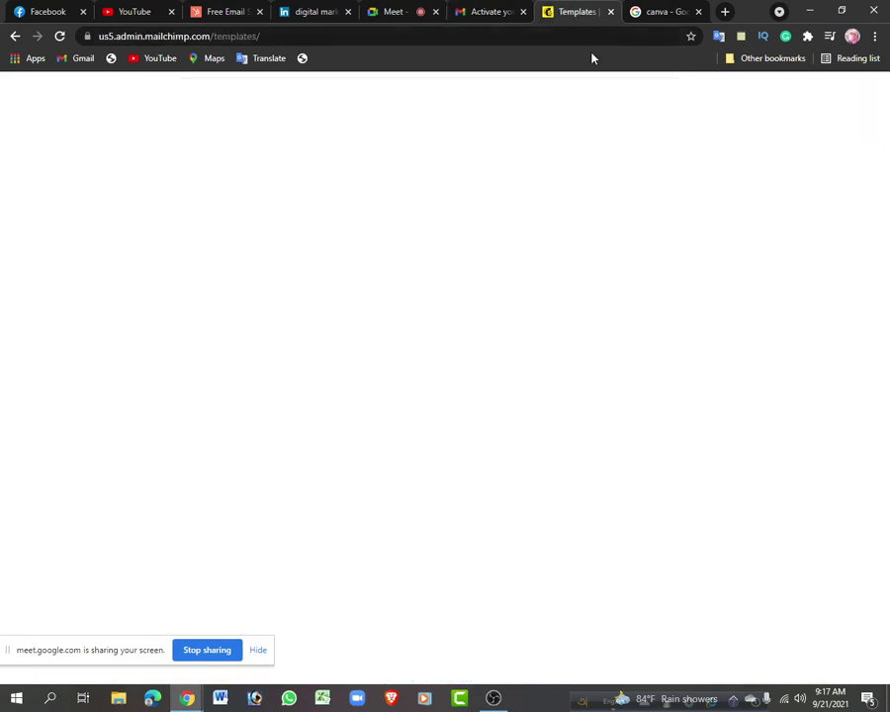
pyautogui.click(727, 12)
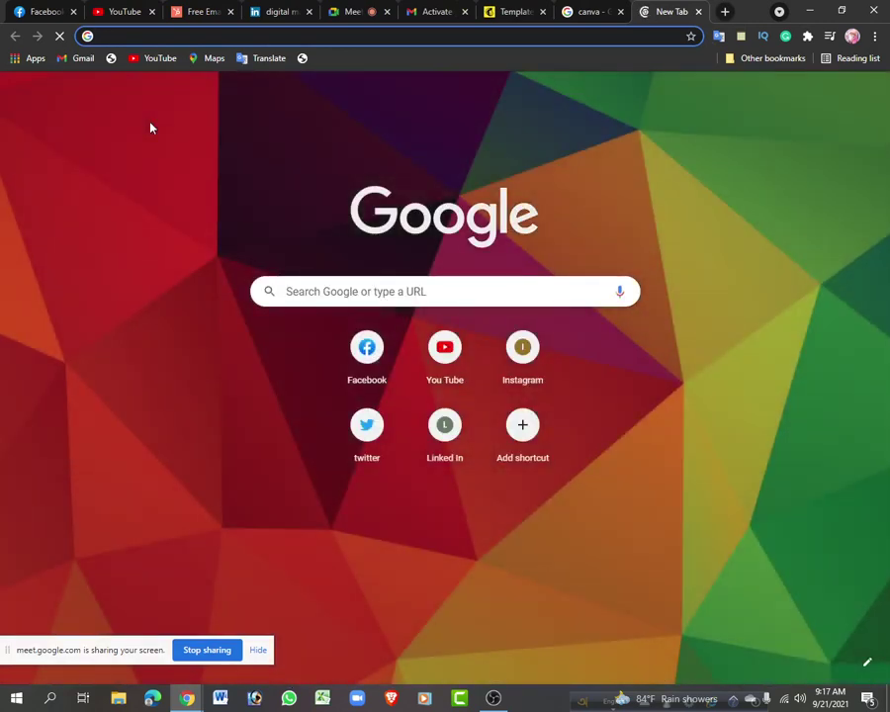
pyautogui.write('s')
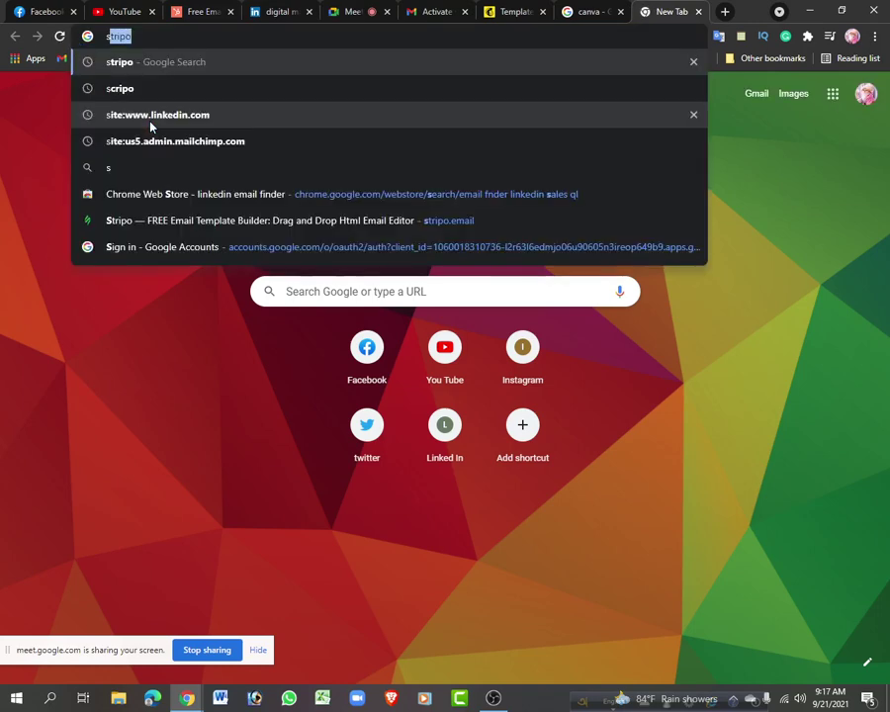
pyautogui.write('tir')
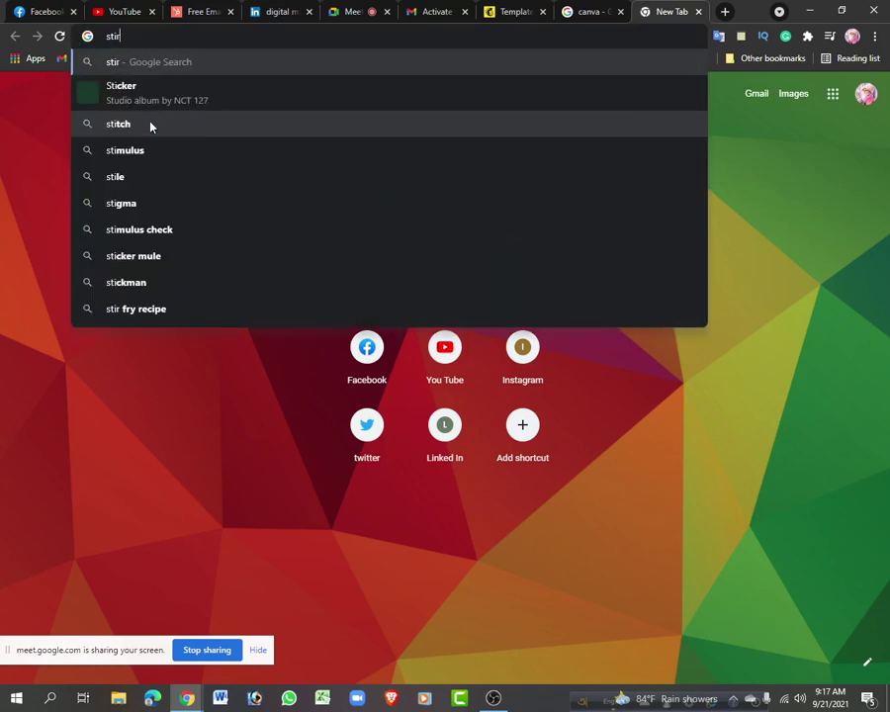
pyautogui.press('BackSpace')
pyautogui.press('BackSpace')
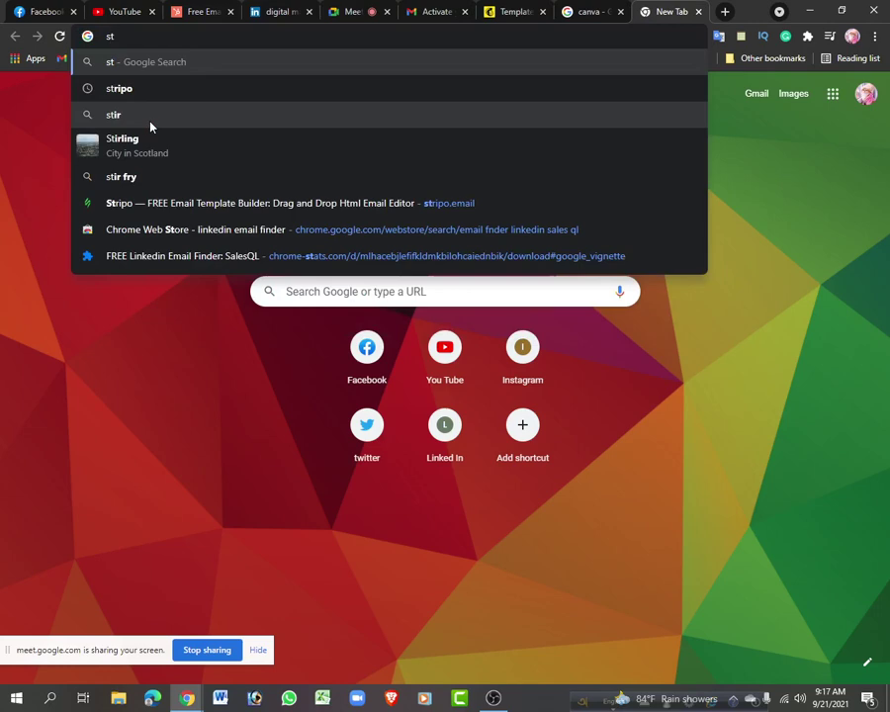
pyautogui.write('ripo')
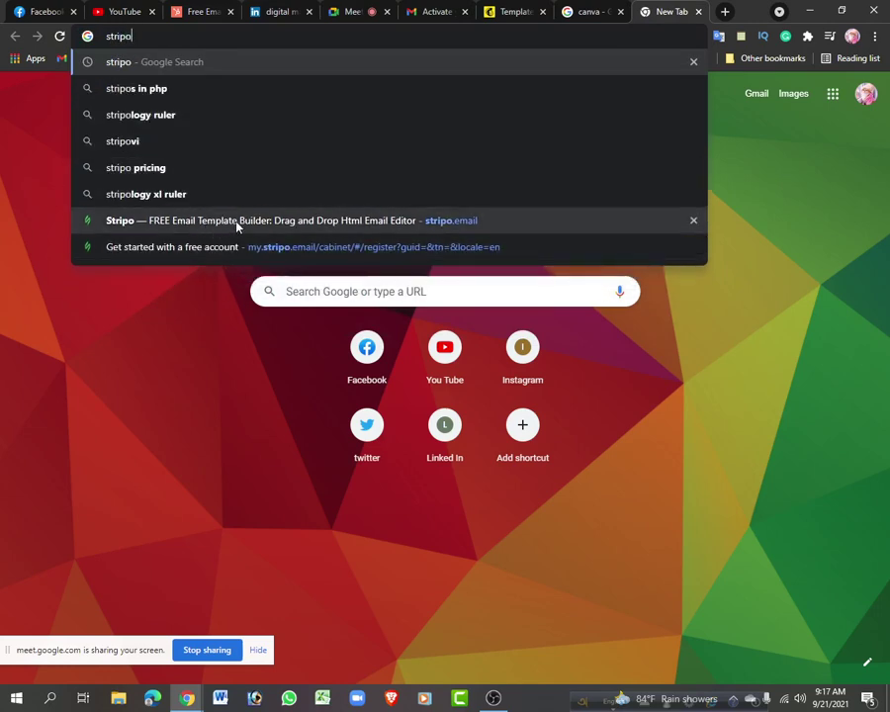
pyautogui.click(139, 226)
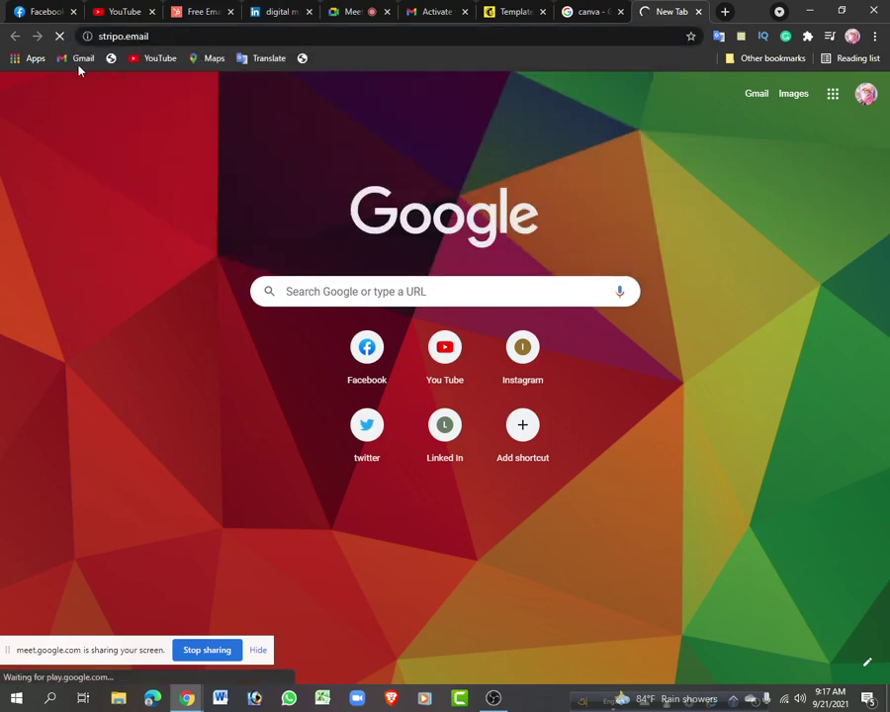
pyautogui.moveTo(164, 35); pyautogui.dragTo(75, 36)
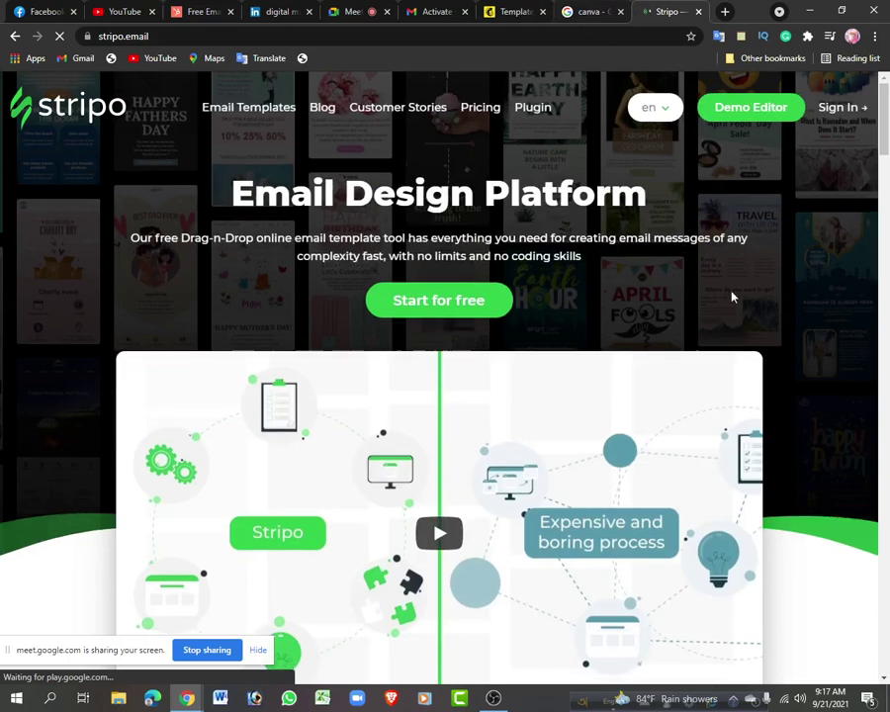
# Look through the Stripo home page down to its Inspiration section, then close its tab
pyautogui.scroll(-10, 570, 566)
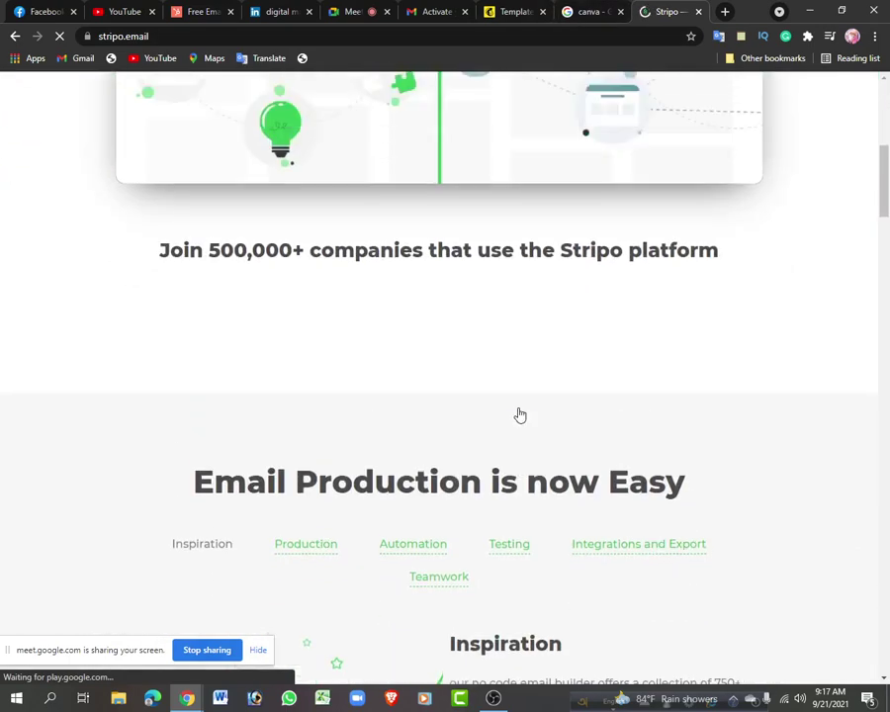
pyautogui.scroll(6, 406, 442)
pyautogui.scroll(-6, 407, 442)
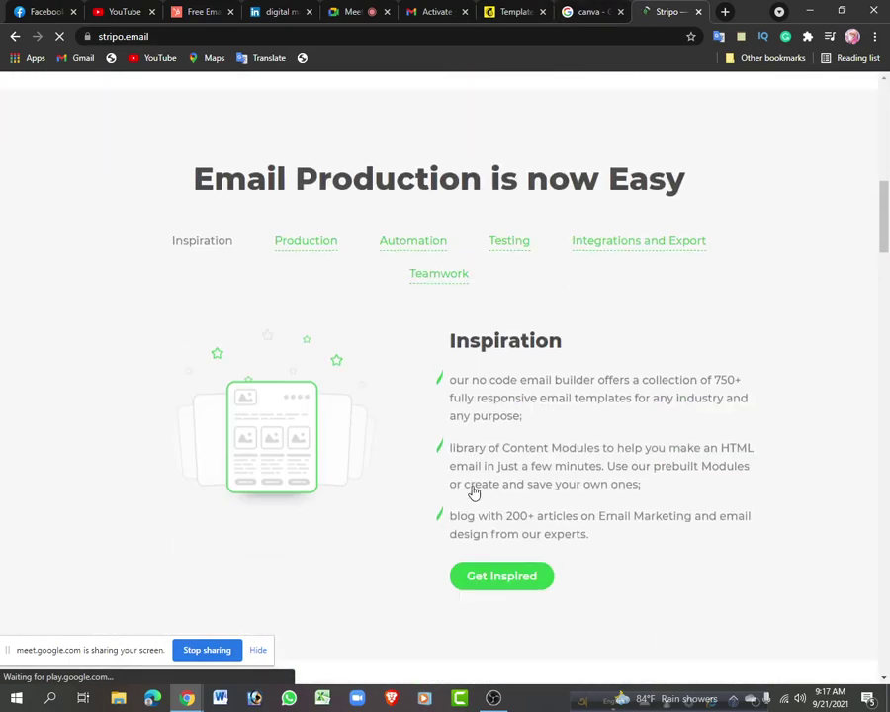
pyautogui.scroll(10, 474, 492)
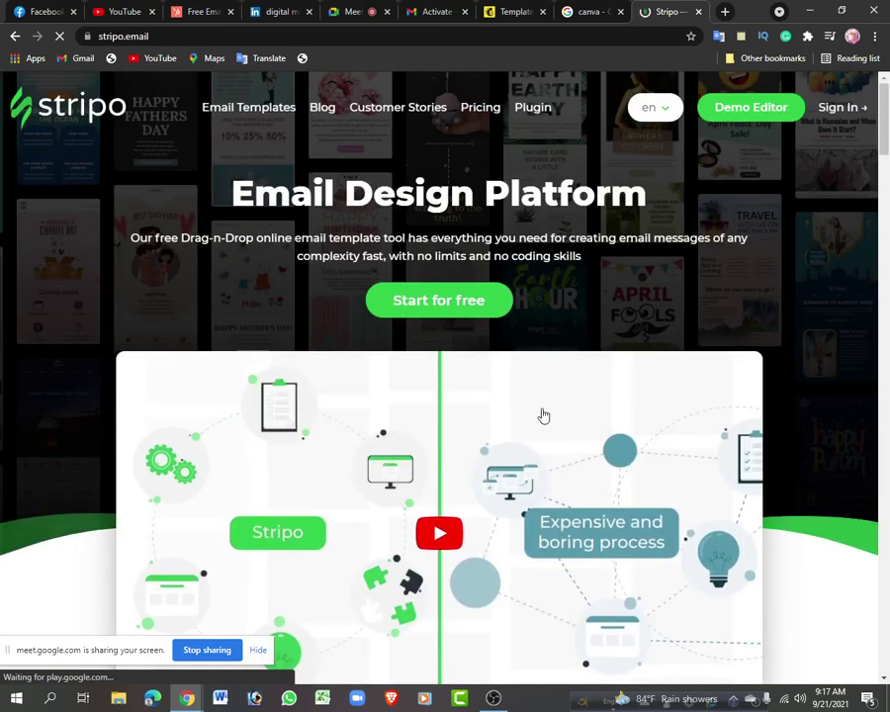
pyautogui.click(698, 11)
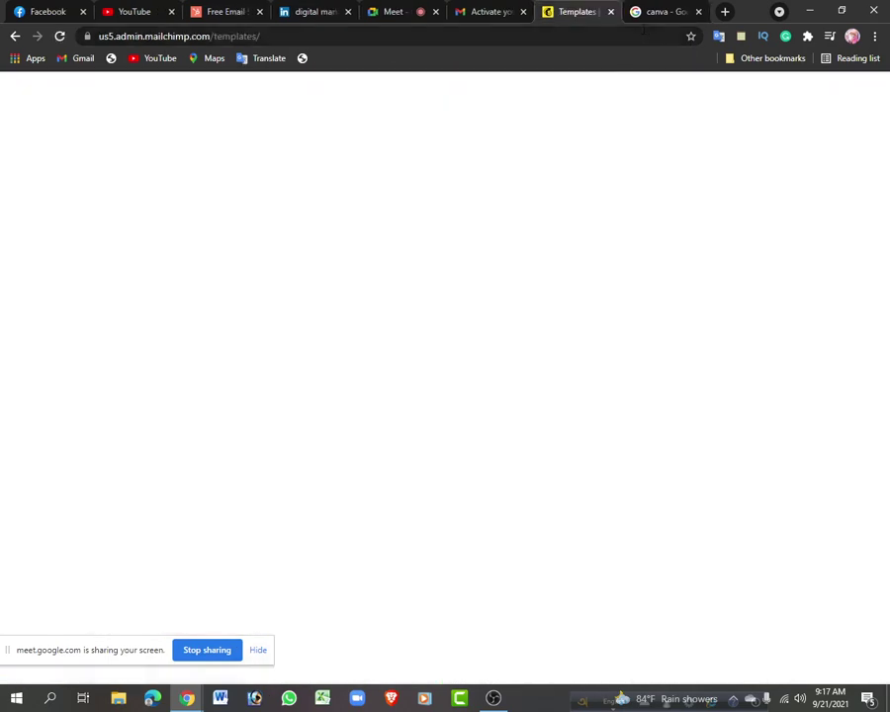
# Open the Canva website from the Google results for "canva" and look over its home page
pyautogui.click(656, 17)
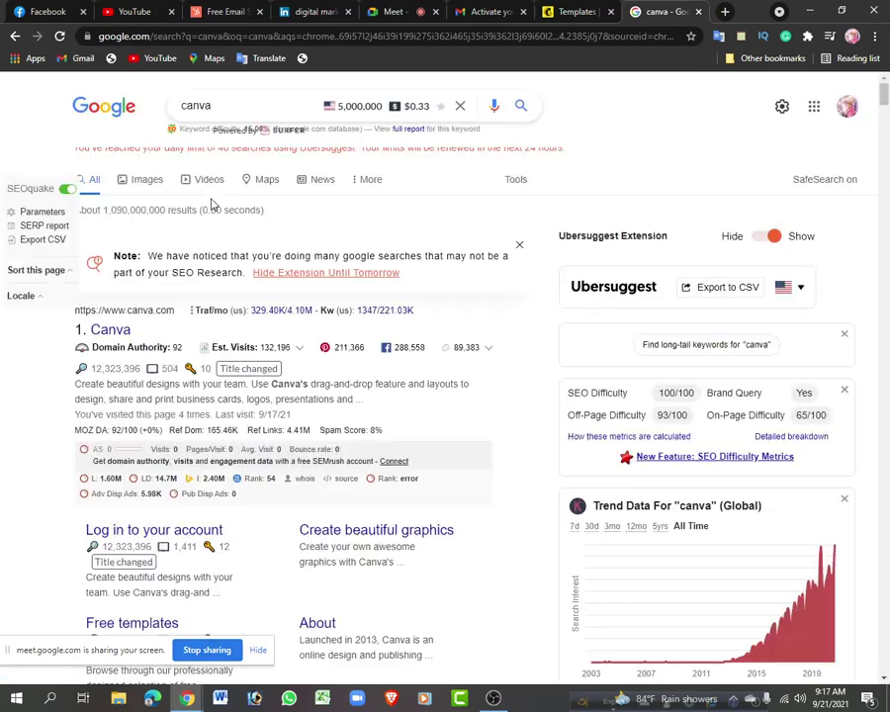
pyautogui.click(109, 332)
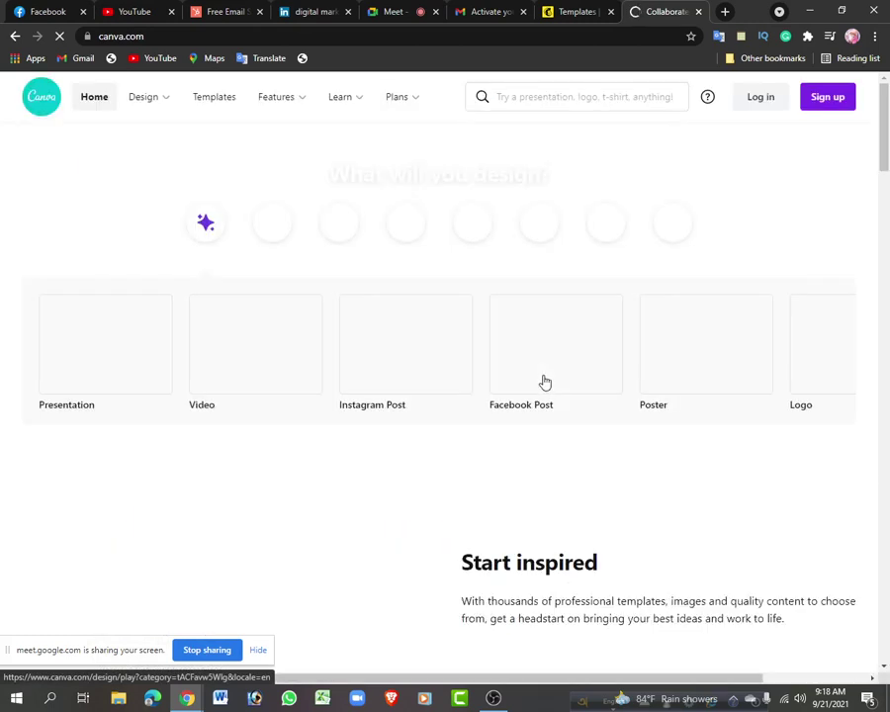
pyautogui.scroll(-2, 552, 370)
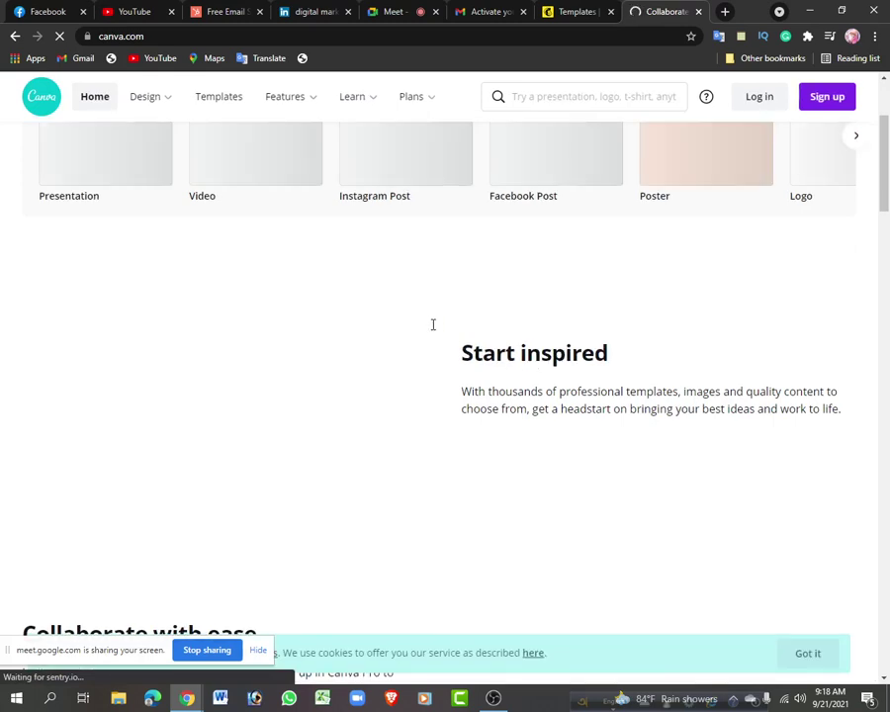
pyautogui.scroll(2, 445, 331)
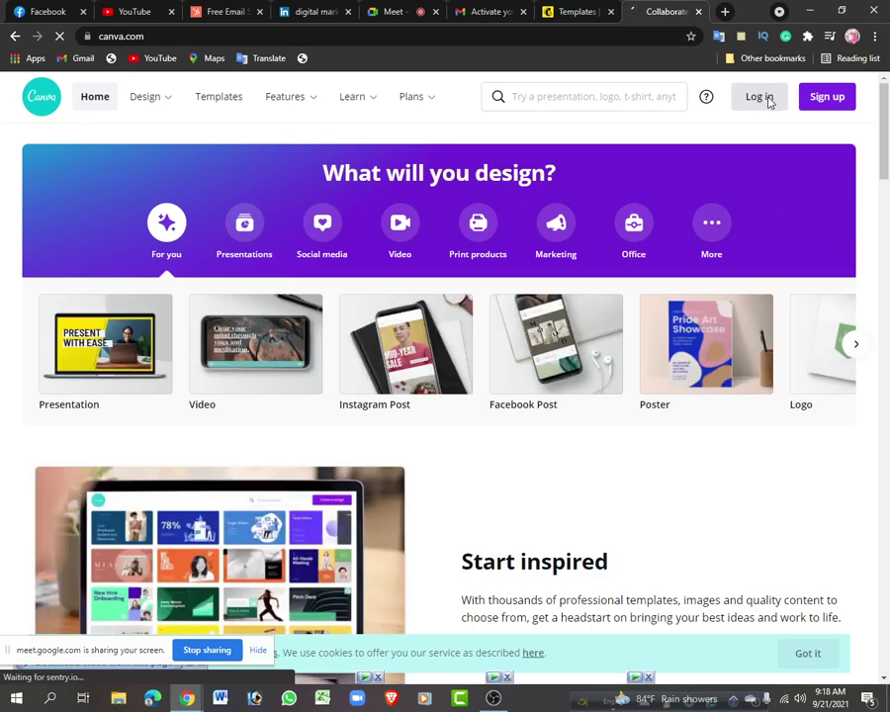
# Log in to Canva with the saved account e-mail and the account password
pyautogui.click(770, 101)
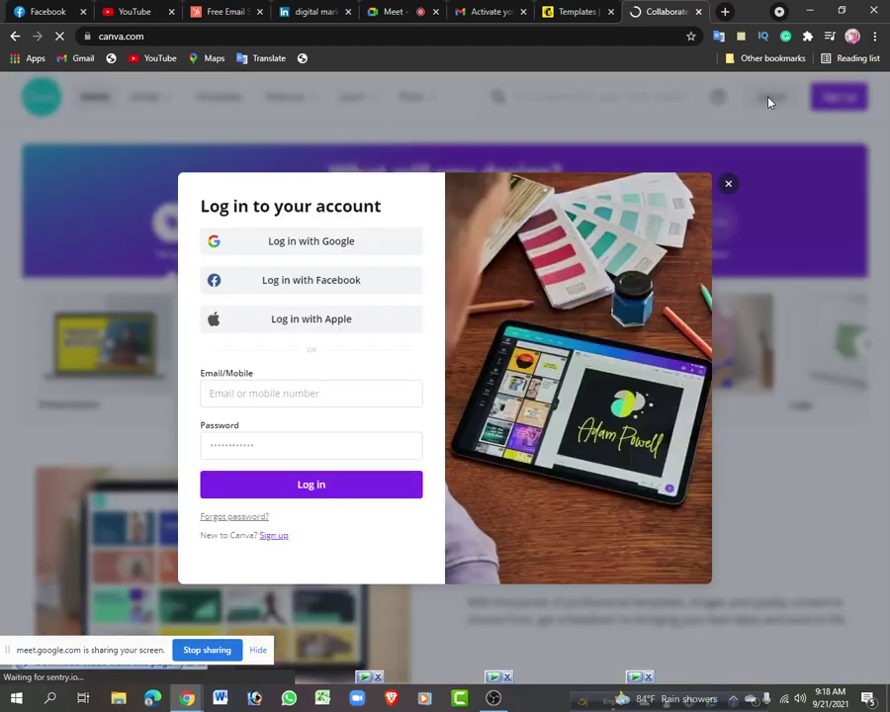
pyautogui.click(287, 394)
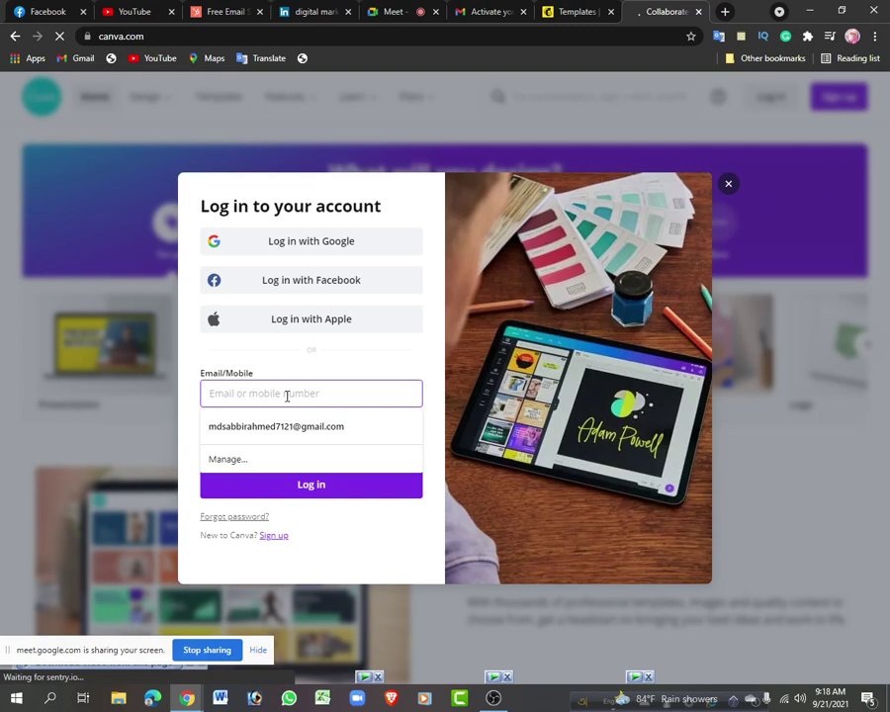
pyautogui.click(272, 426)
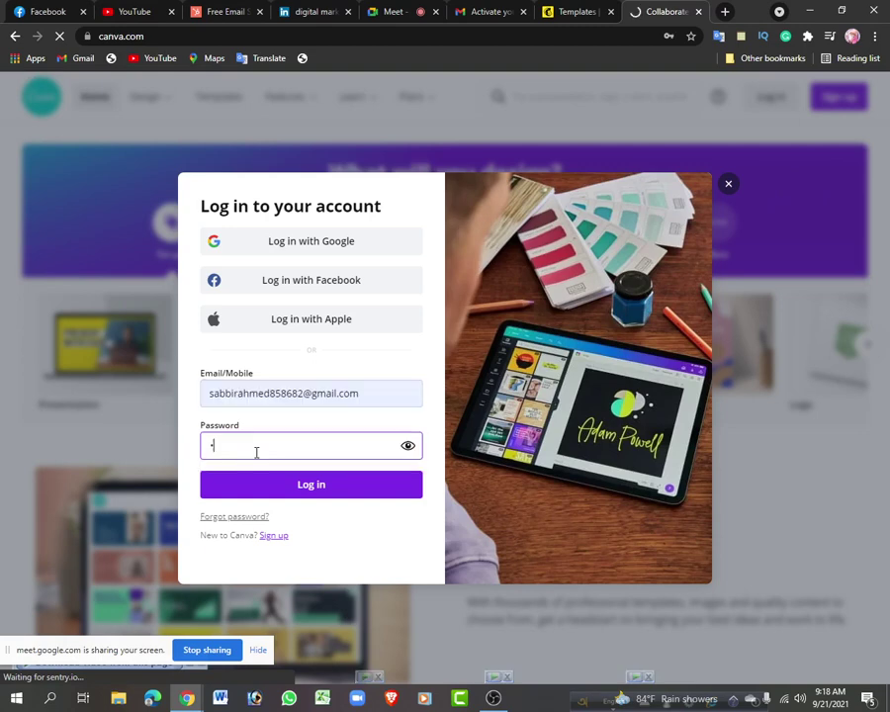
pyautogui.write('••••')
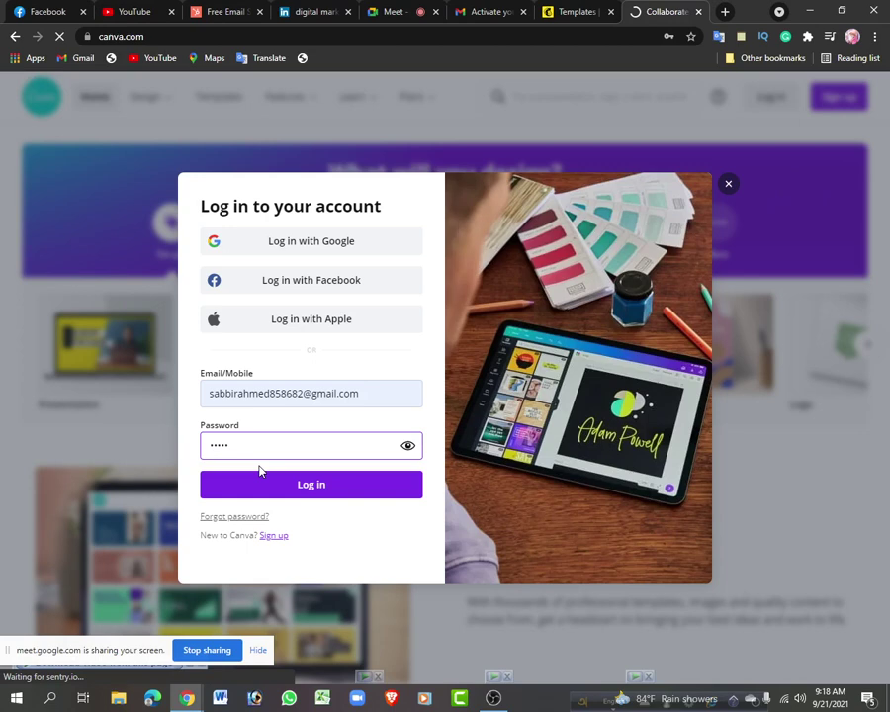
pyautogui.write('********')
pyautogui.press('Return')
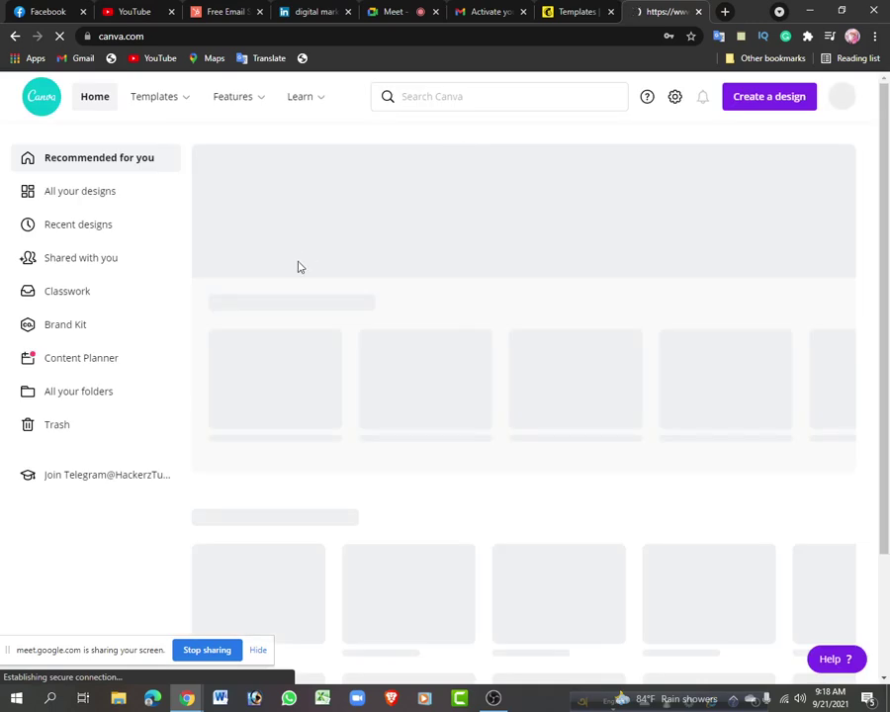
# Search Canva for "email tamplate"
pyautogui.click(429, 96)
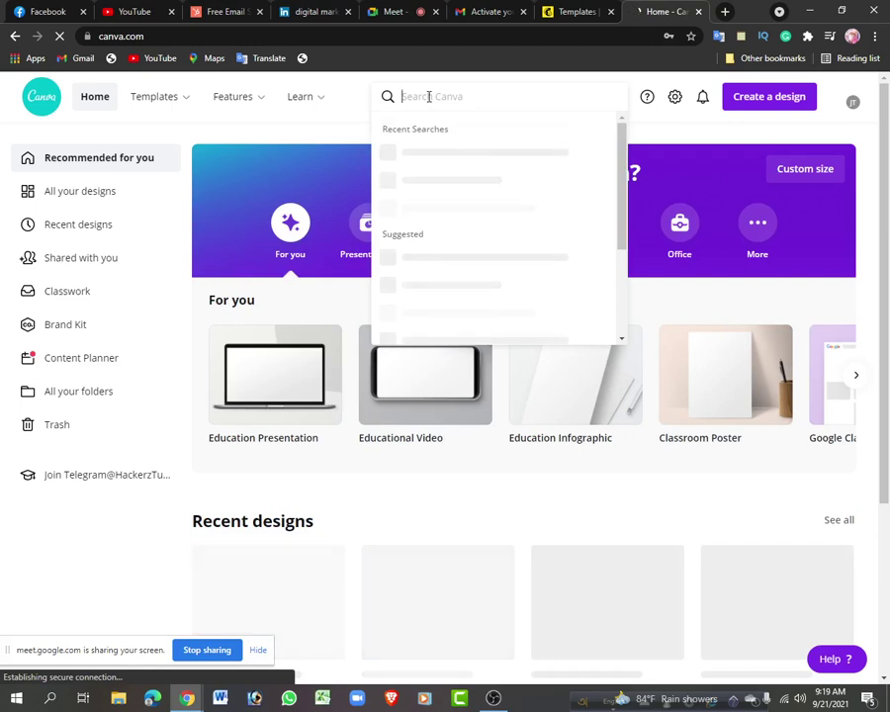
pyautogui.write('email')
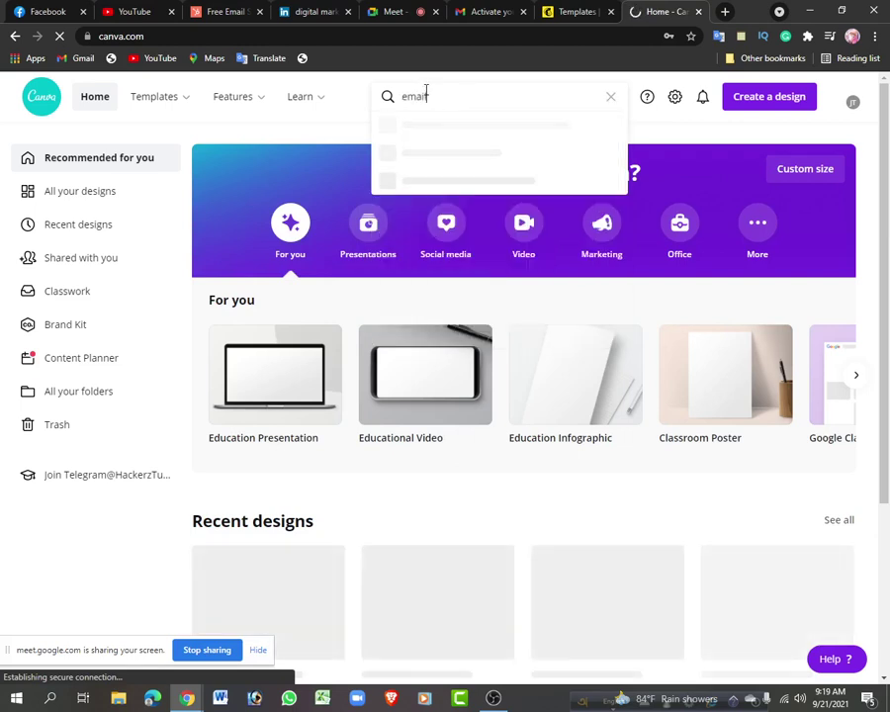
pyautogui.write(' tampalte')
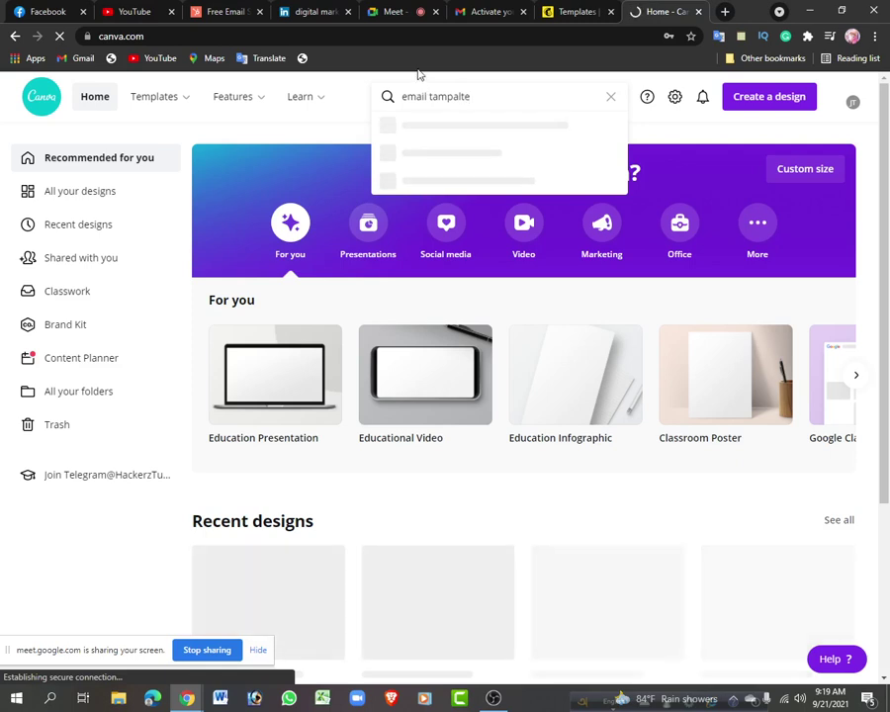
pyautogui.press('BackSpace')
pyautogui.press('BackSpace')
pyautogui.press('BackSpace')
pyautogui.press('BackSpace')
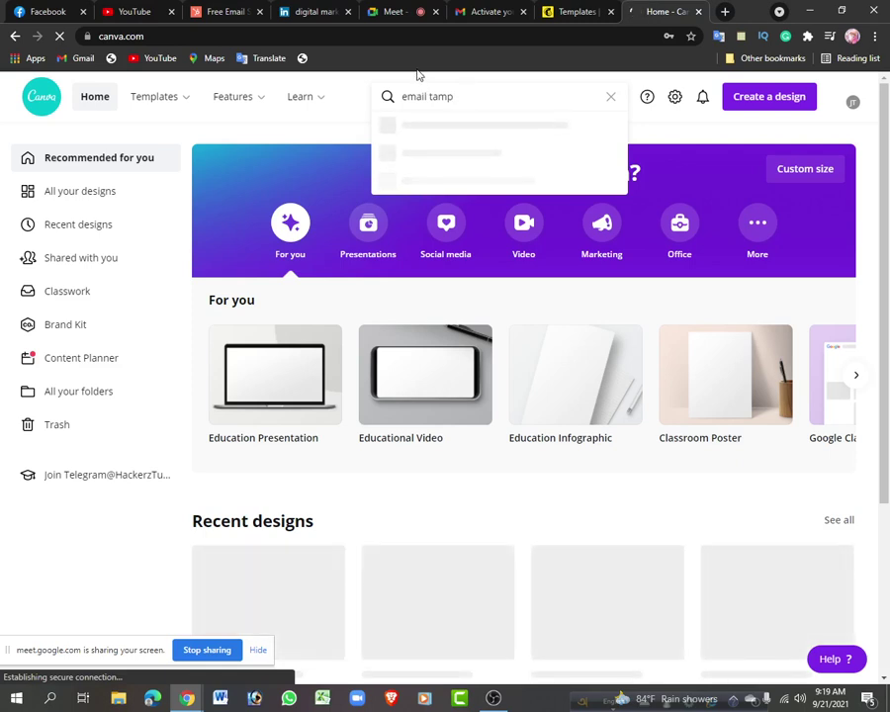
pyautogui.write('l')
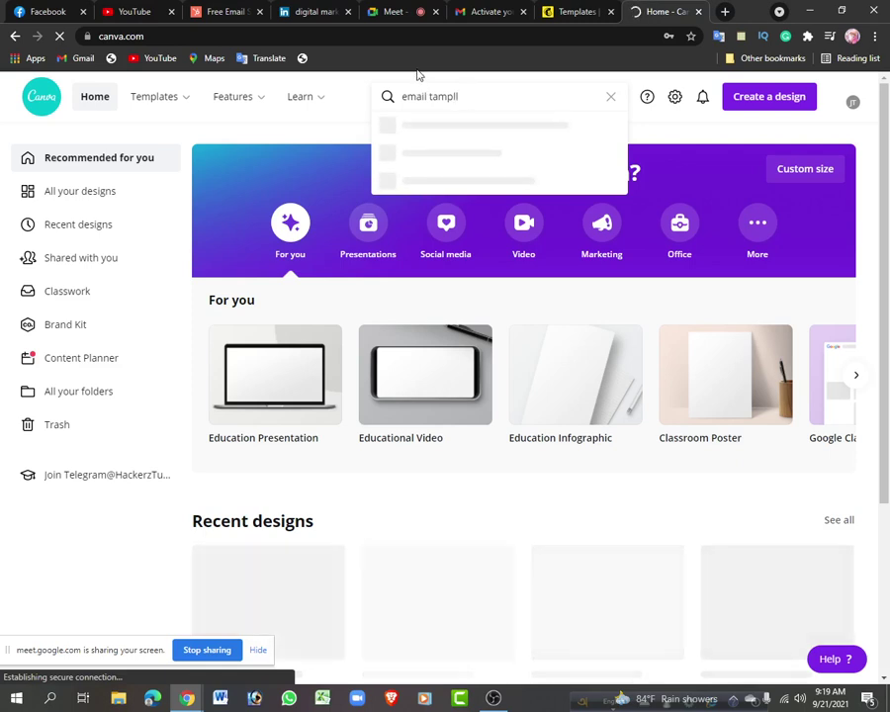
pyautogui.write('ate')
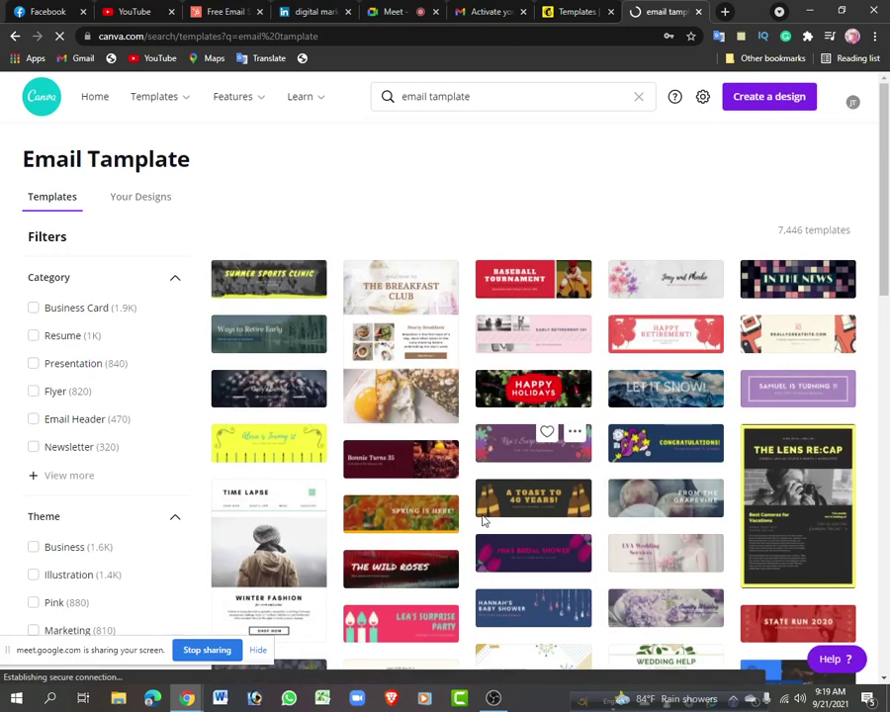
# Look through the email template search results and return to the start of the list
pyautogui.scroll(-4, 450, 588)
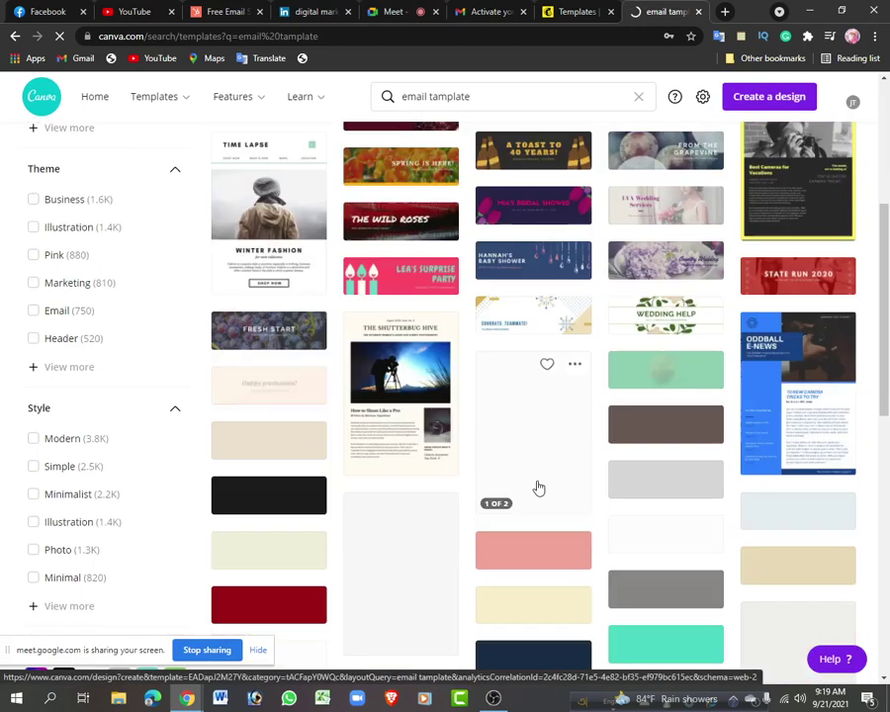
pyautogui.scroll(4, 463, 477)
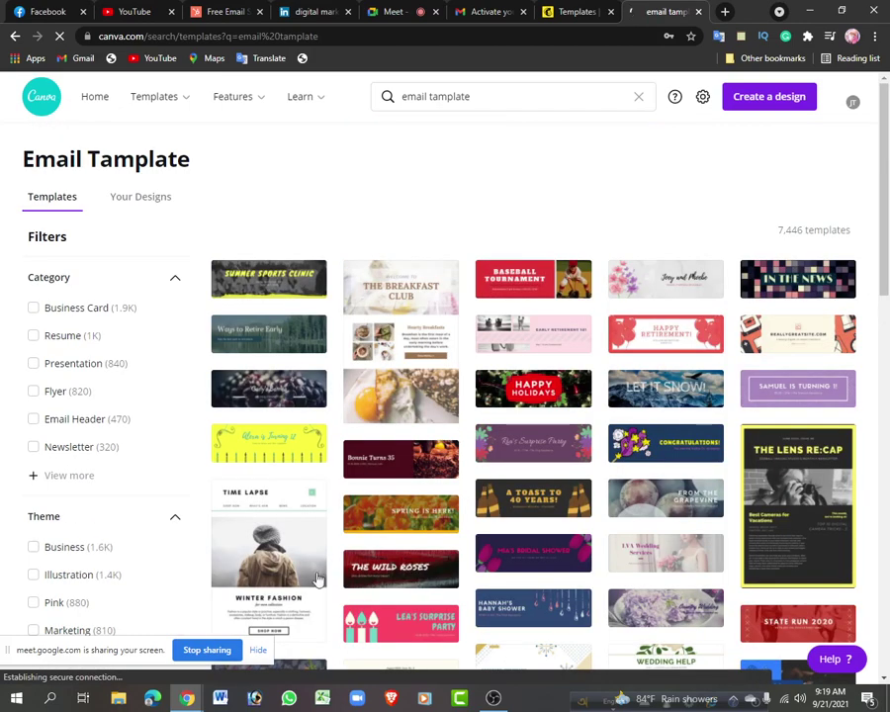
pyautogui.scroll(-4, 430, 524)
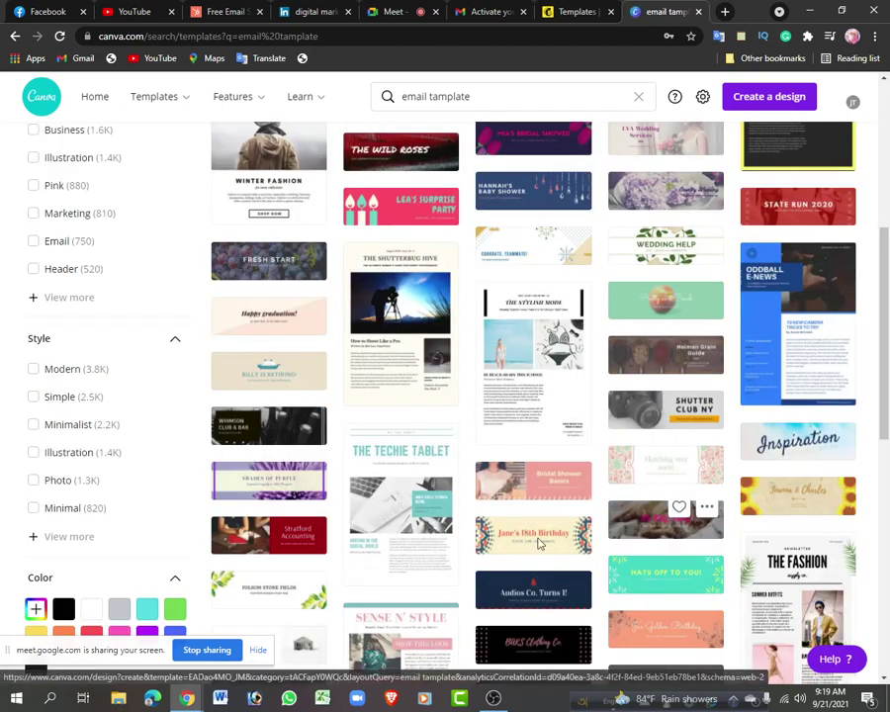
pyautogui.scroll(-1, 425, 438)
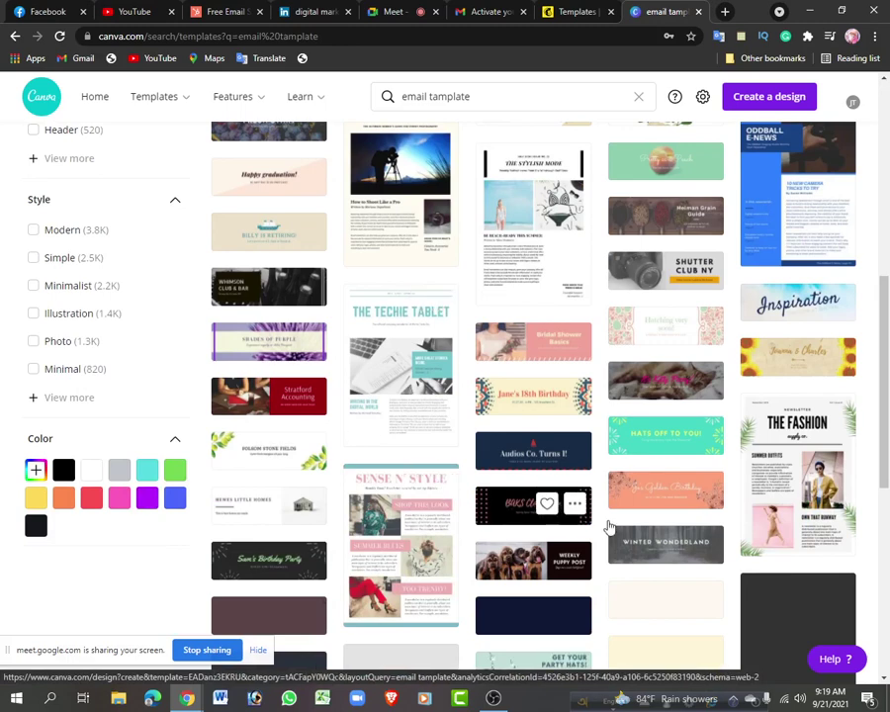
pyautogui.scroll(-3, 508, 439)
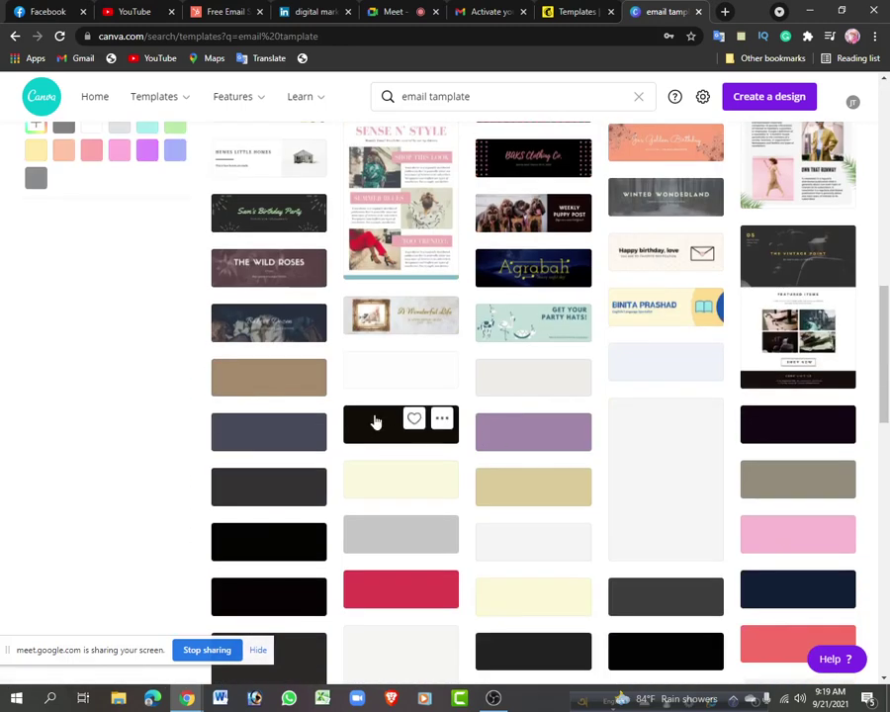
pyautogui.scroll(-1, 547, 467)
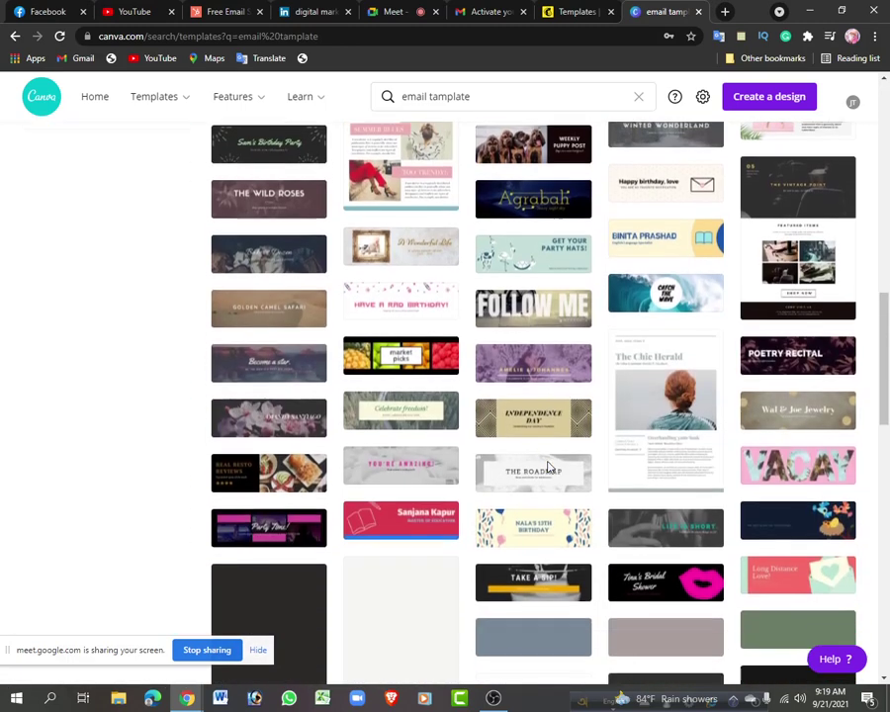
pyautogui.scroll(-2, 549, 464)
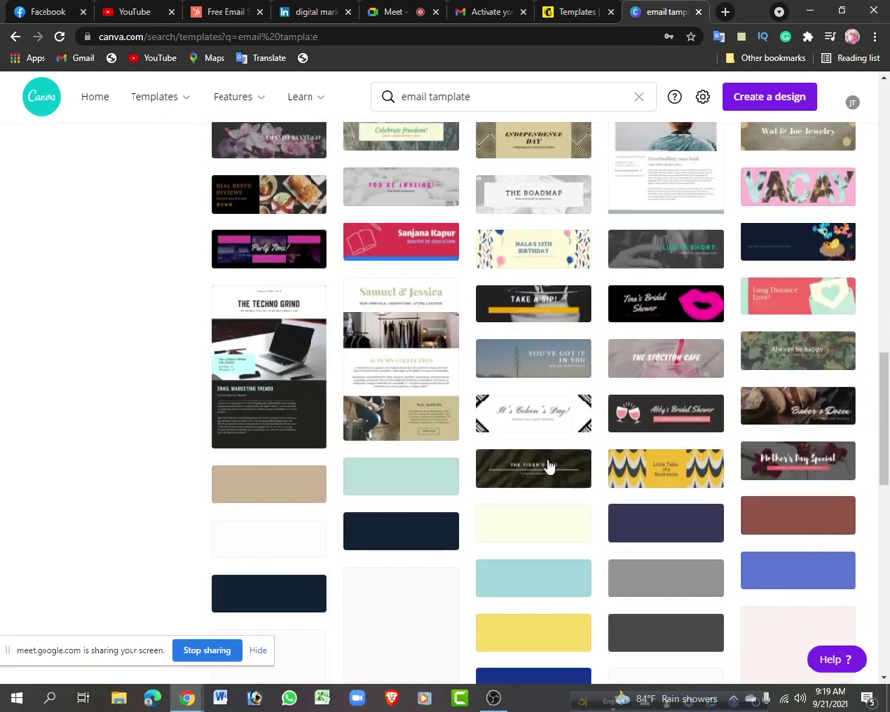
pyautogui.scroll(6, 455, 459)
pyautogui.scroll(5, 484, 467)
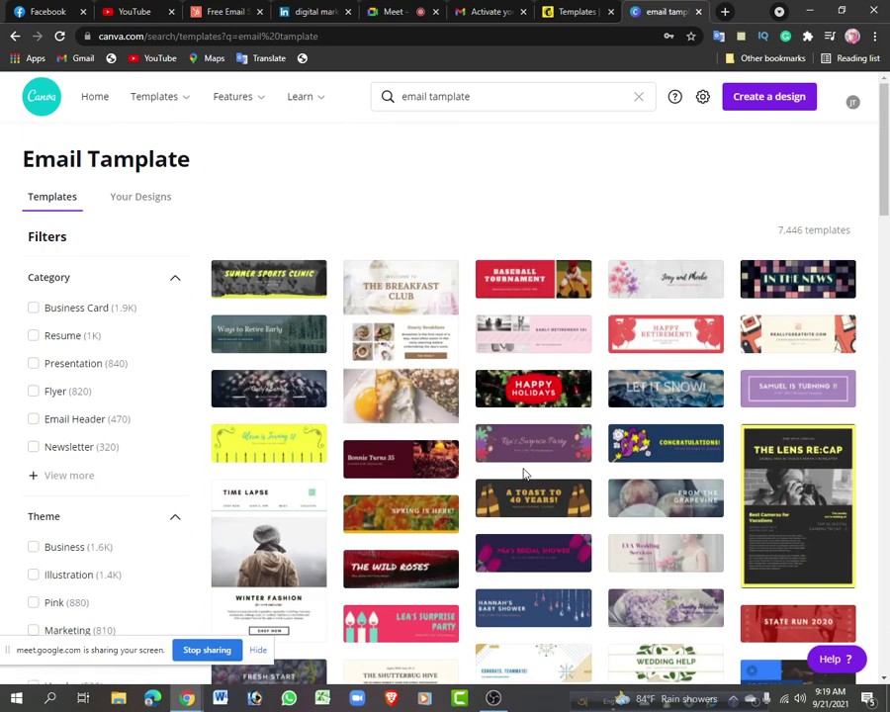
# Find the black-and-white "The Vintage Point" newsletter with featured items among the results and open it for editing
pyautogui.scroll(-1, 524, 474)
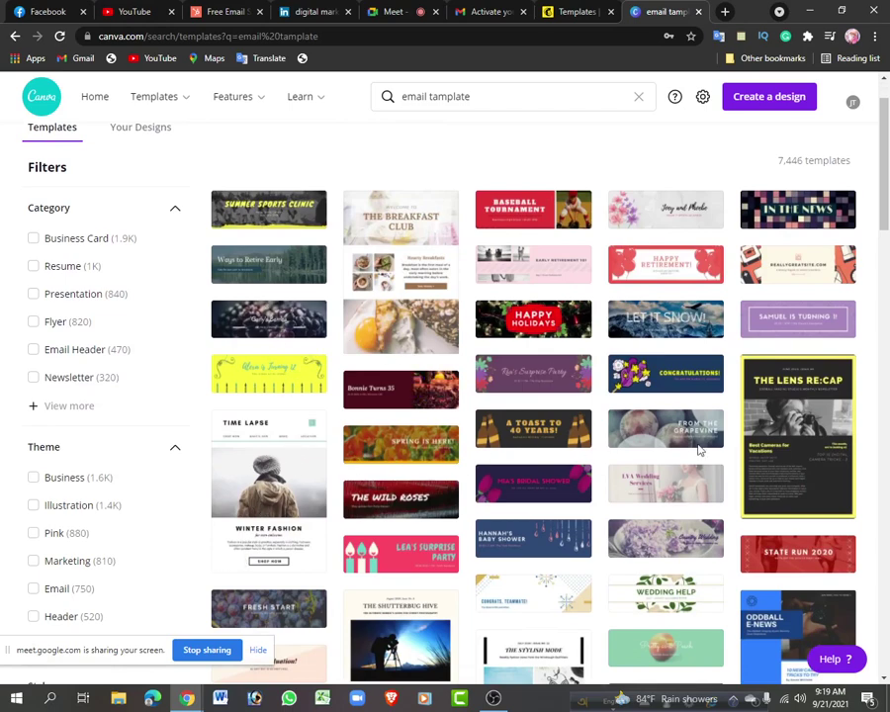
pyautogui.scroll(-2, 804, 471)
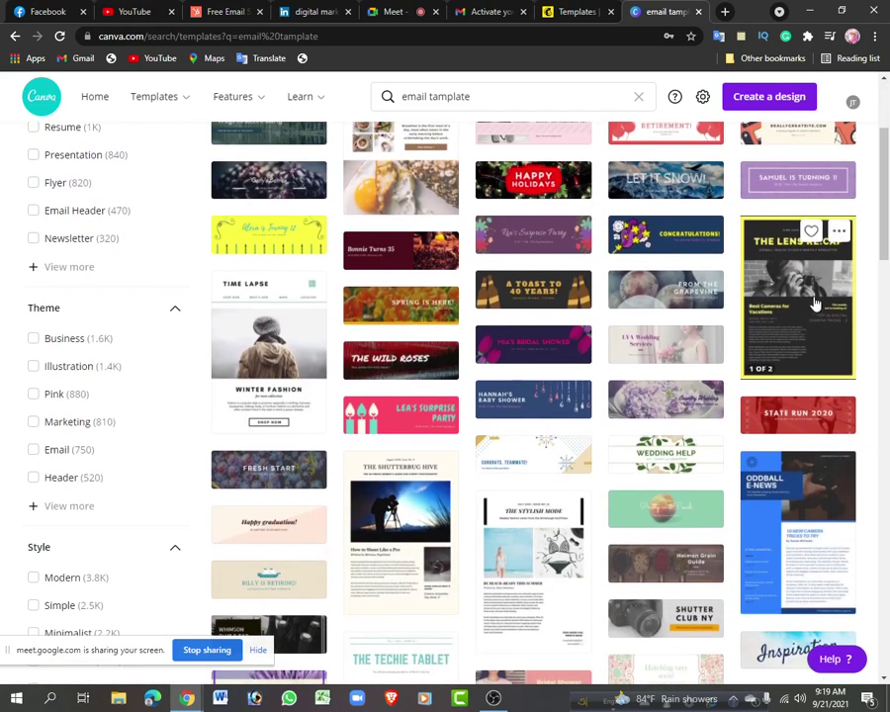
pyautogui.scroll(-2, 811, 303)
pyautogui.scroll(-6, 808, 331)
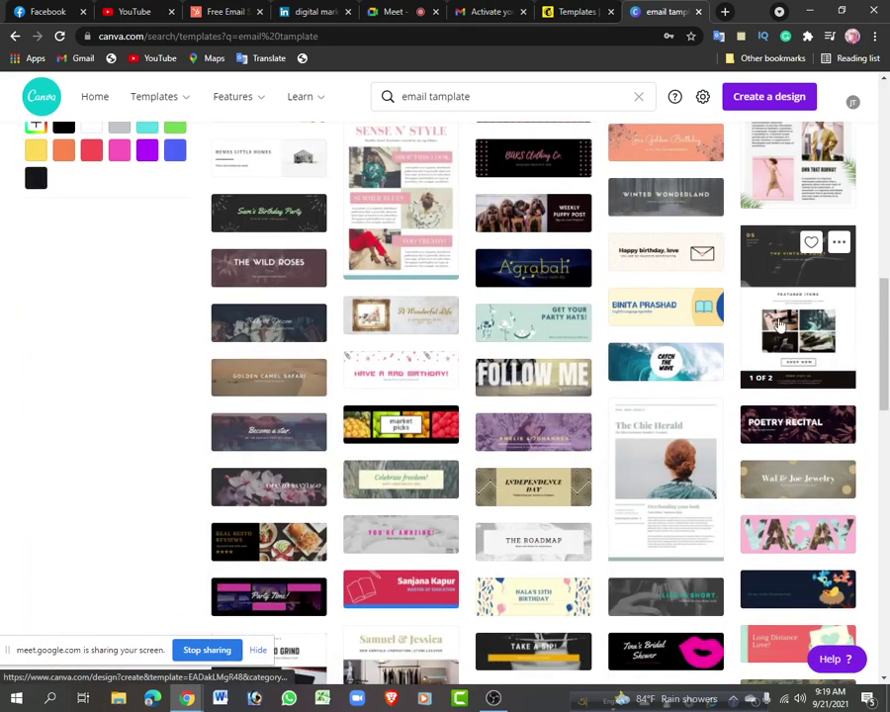
pyautogui.click(836, 346)
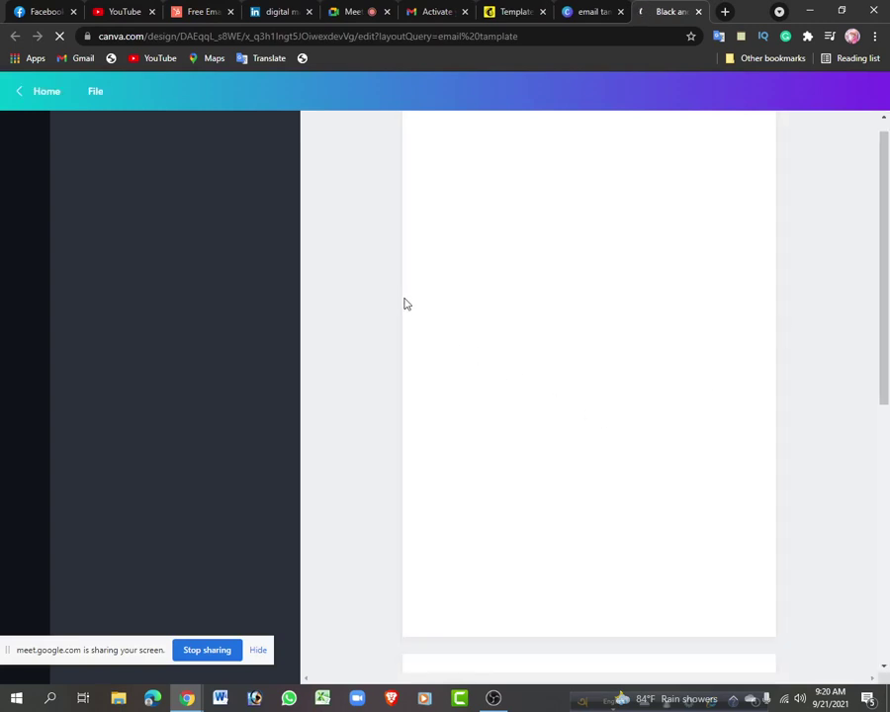
# Examine the layout and content of both pages of the Black and White Vintage Email Newsletter
pyautogui.scroll(-1, 406, 302)
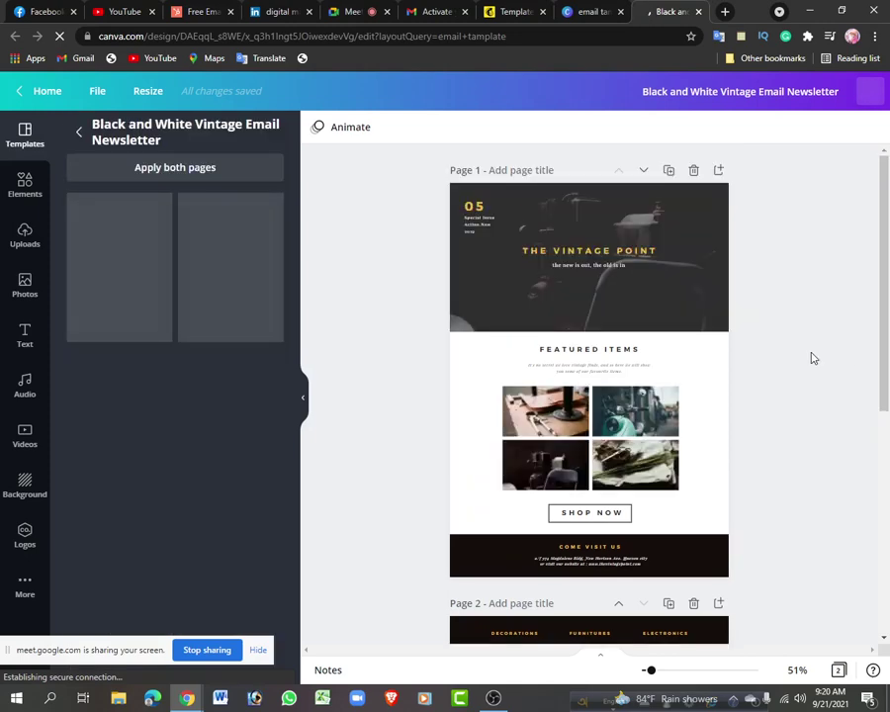
pyautogui.scroll(-5, 807, 356)
pyautogui.scroll(-4, 808, 356)
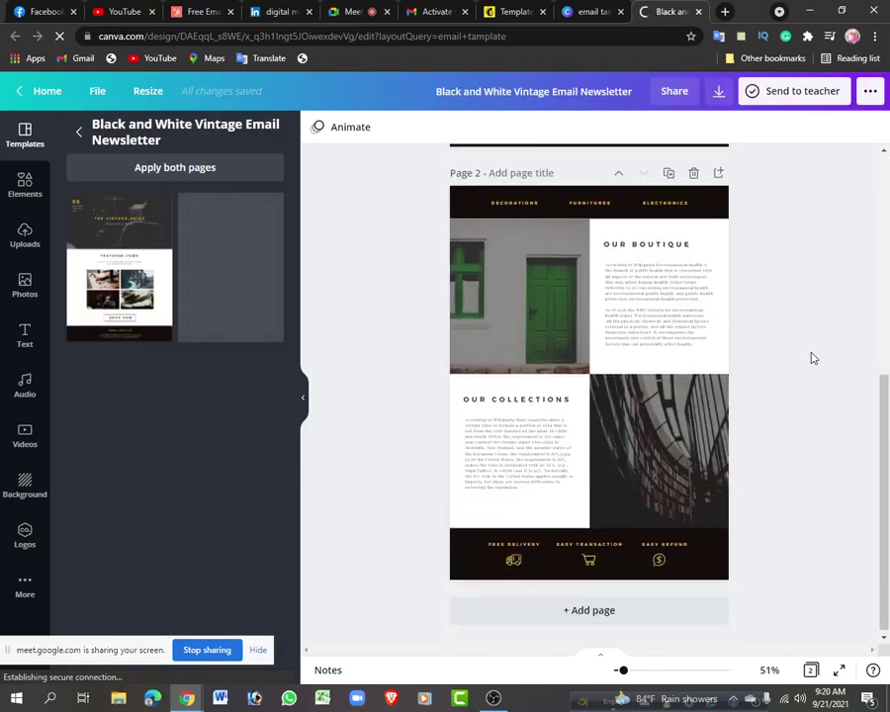
pyautogui.scroll(4, 807, 356)
pyautogui.scroll(5, 861, 374)
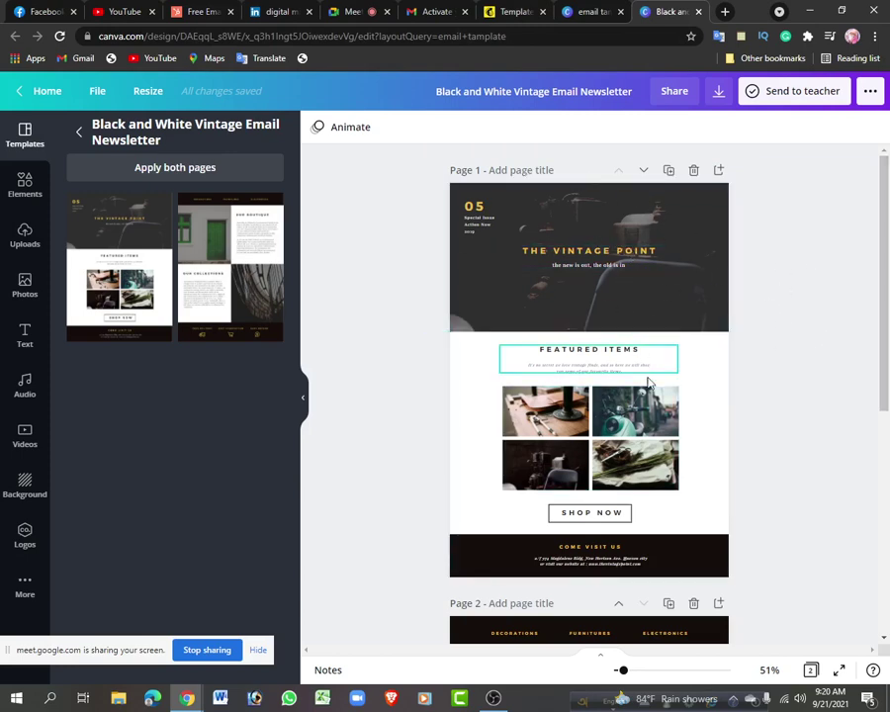
pyautogui.scroll(-2, 643, 509)
pyautogui.scroll(-2, 657, 541)
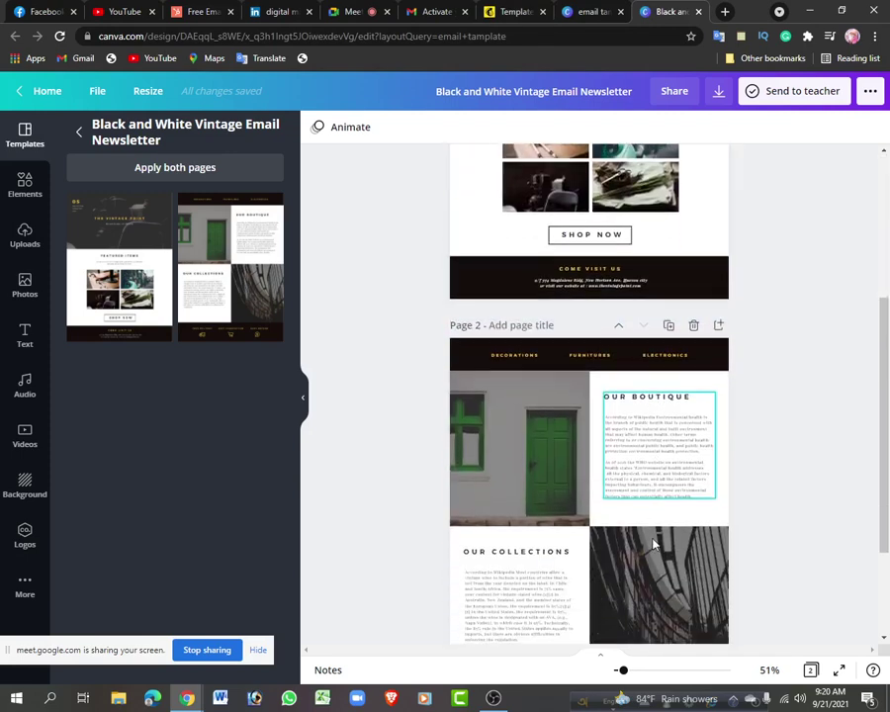
pyautogui.scroll(4, 652, 539)
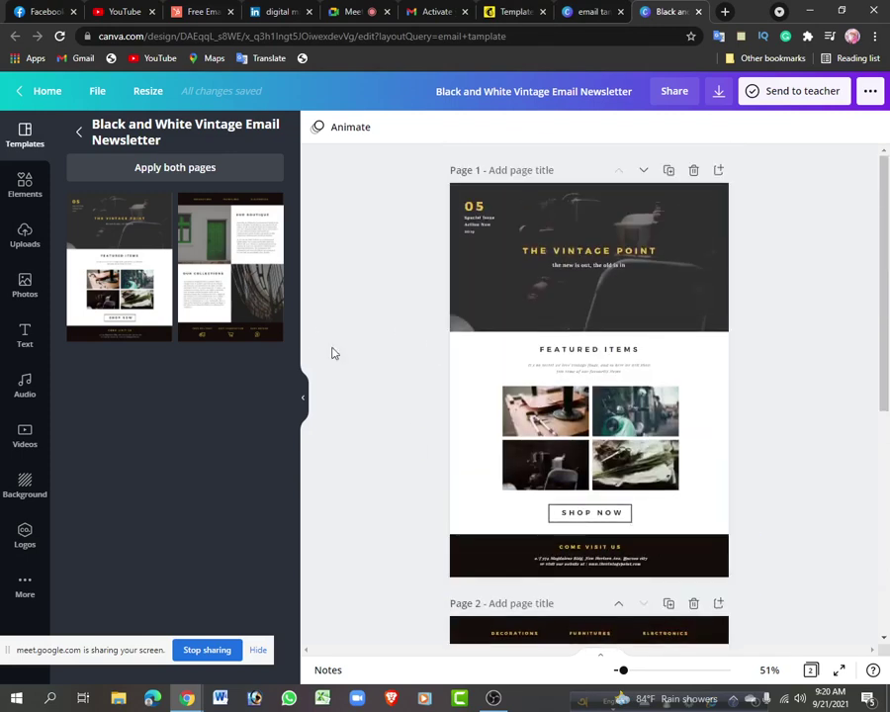
pyautogui.scroll(-2, 587, 416)
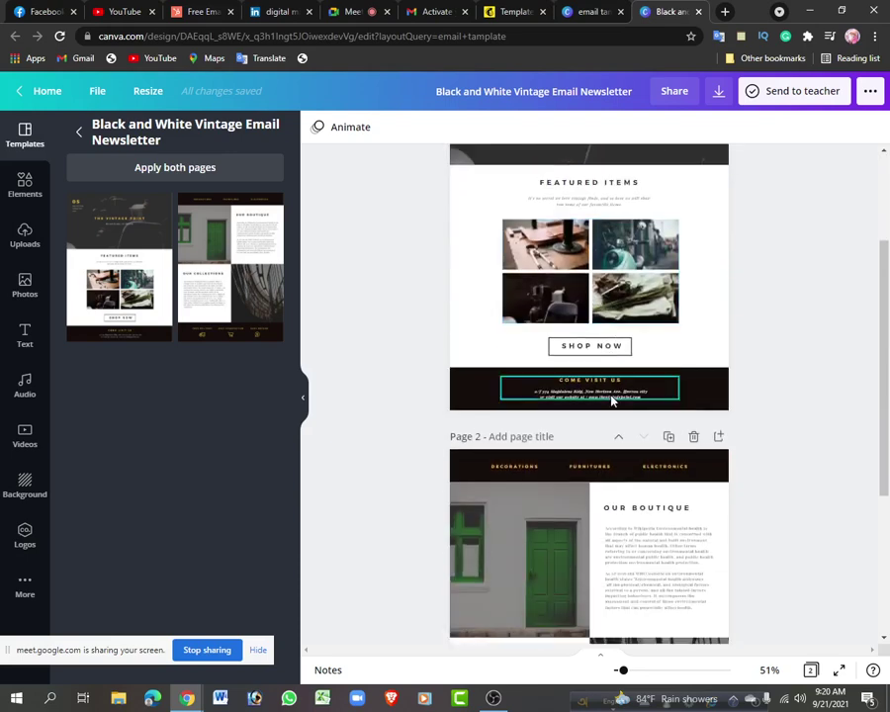
# Delete page 2, the boutique and collections page, from the newsletter design
pyautogui.scroll(2, 594, 386)
pyautogui.scroll(-5, 613, 346)
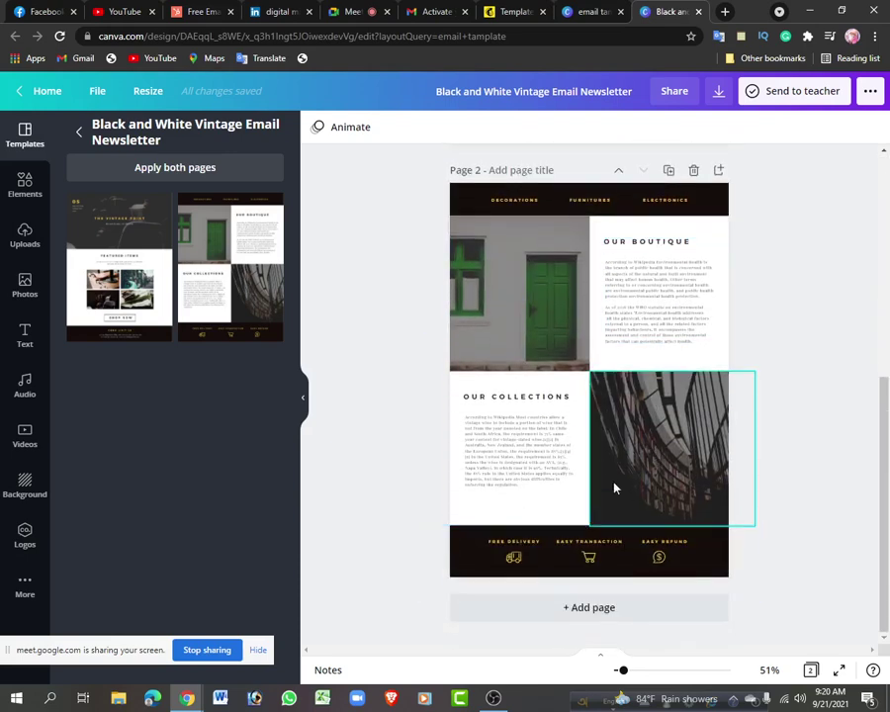
pyautogui.scroll(1, 614, 485)
pyautogui.click(693, 243)
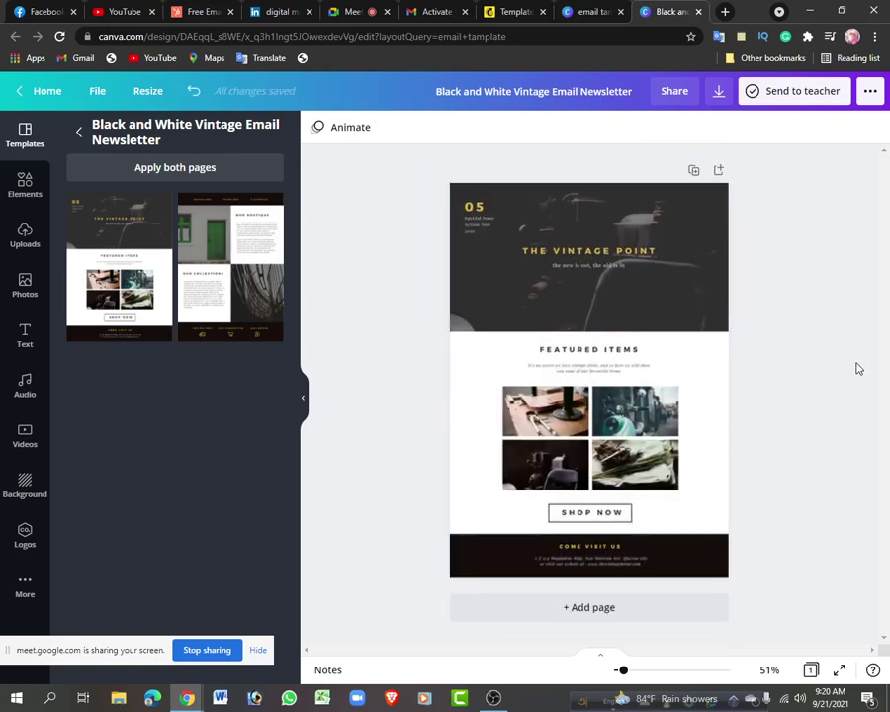
# Replace the header title "THE VINTAGE POINT" with "EXCLUSIVE IT"
pyautogui.click(584, 254)
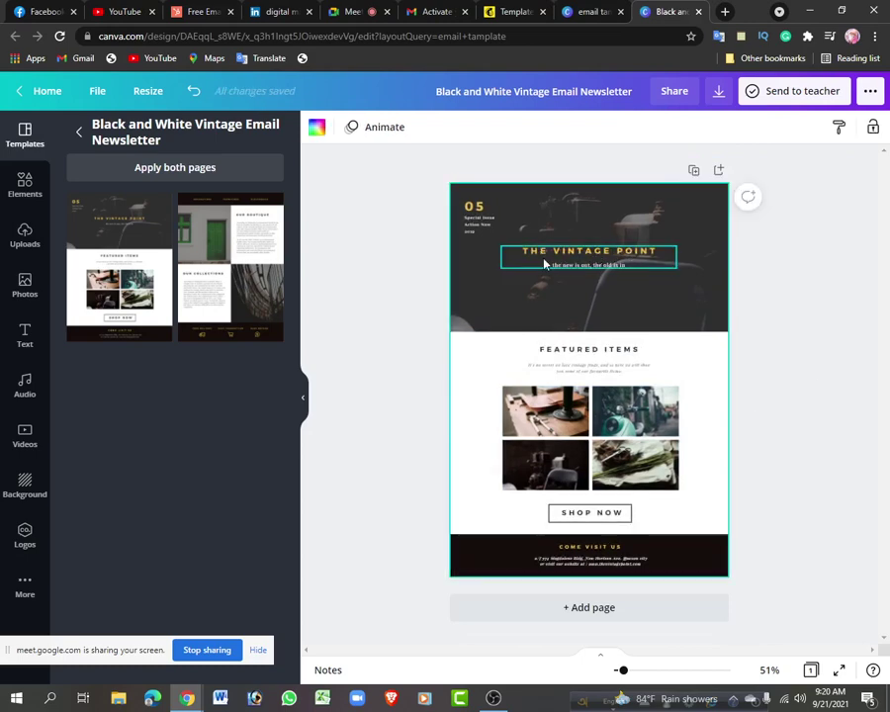
pyautogui.click(544, 259)
pyautogui.doubleClick(544, 252)
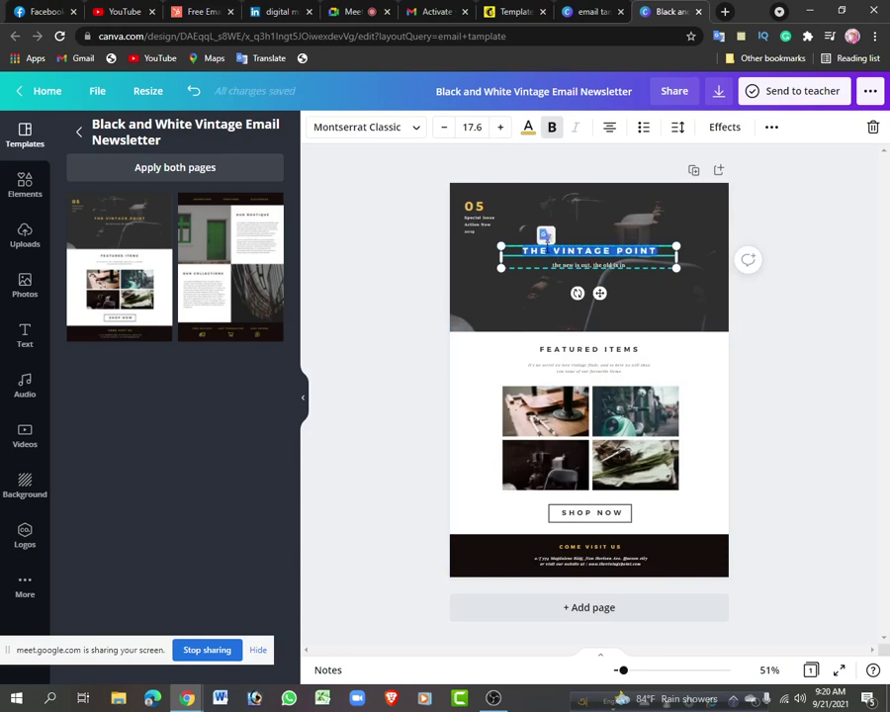
pyautogui.write('E')
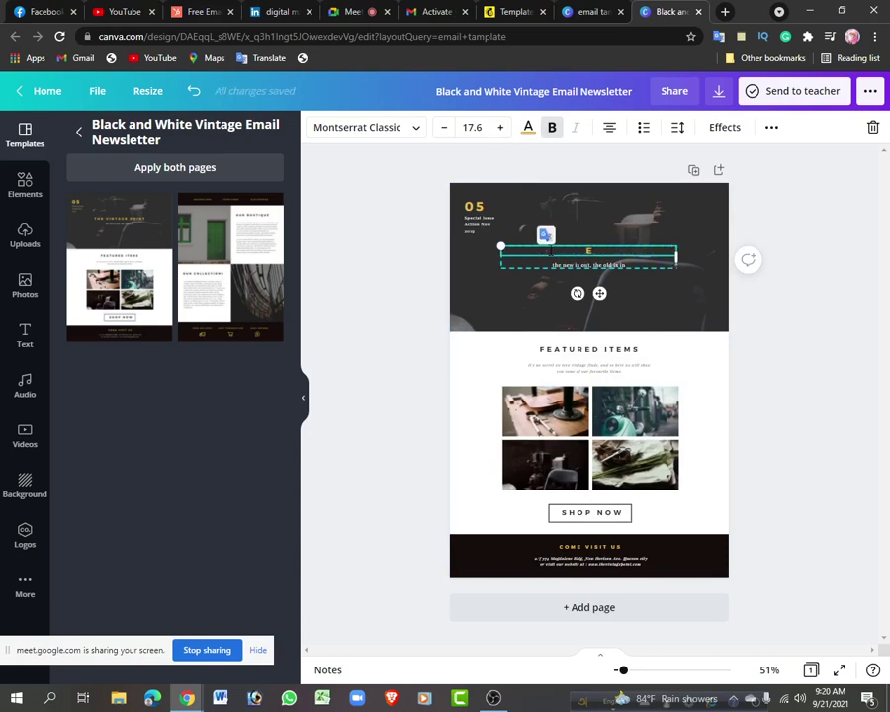
pyautogui.write('XCLUSIVE IT')
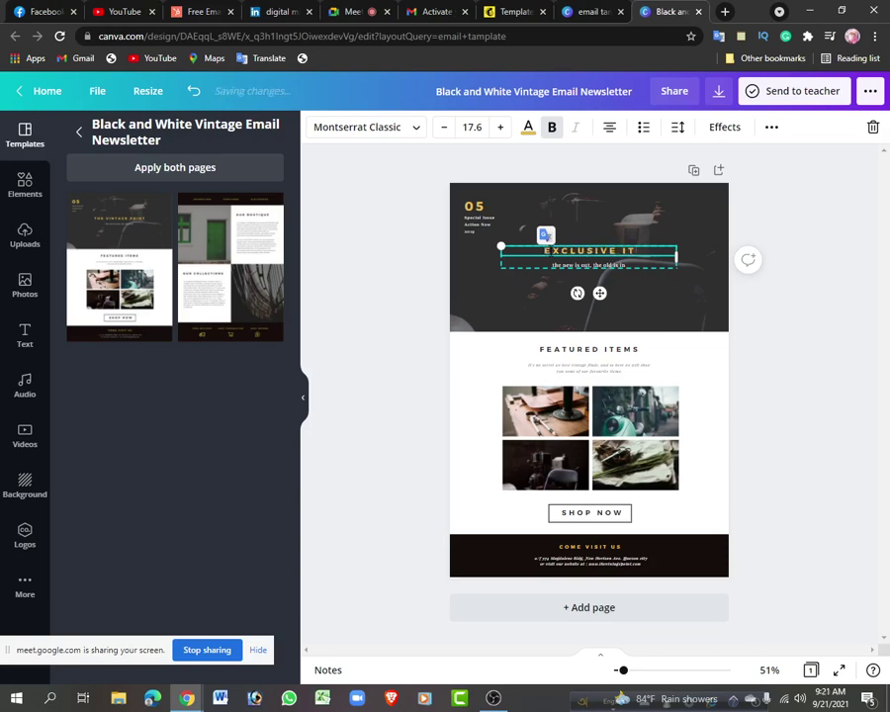
# Replace the tagline under the header title with "The best online educational platform"
pyautogui.doubleClick(598, 269)
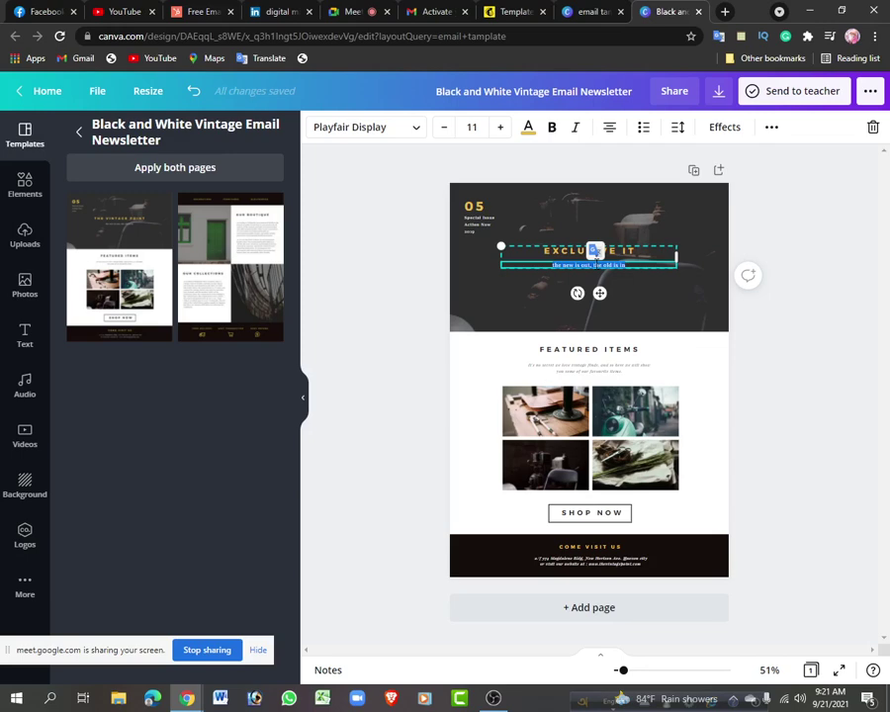
pyautogui.press('BackSpace')
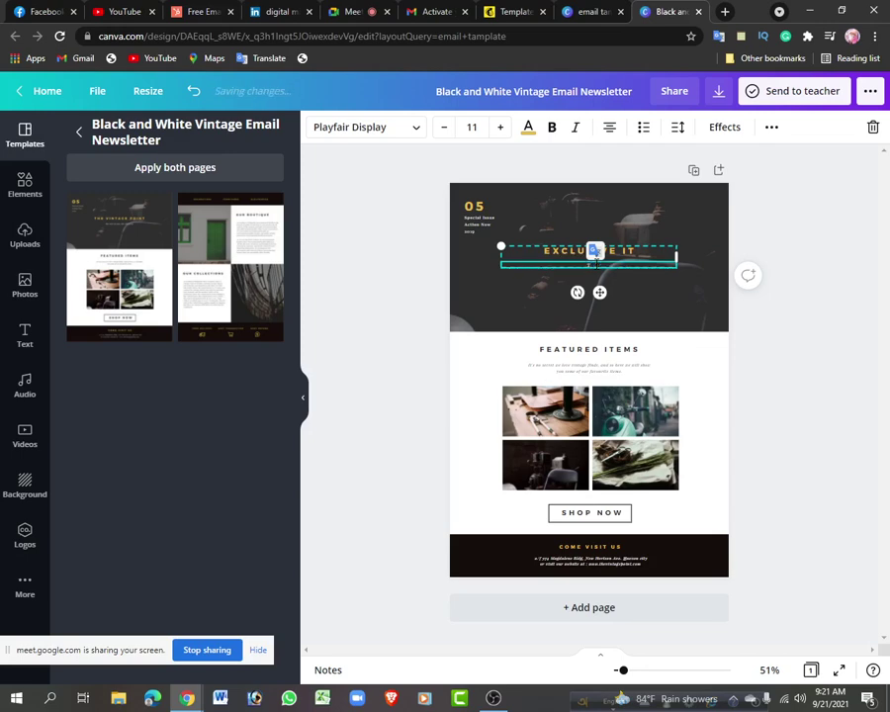
pyautogui.write('The best')
pyautogui.write(' qual')
pyautogui.write('ity educa')
pyautogui.write('tion')
pyautogui.write(' of')
pyautogui.write('atfo')
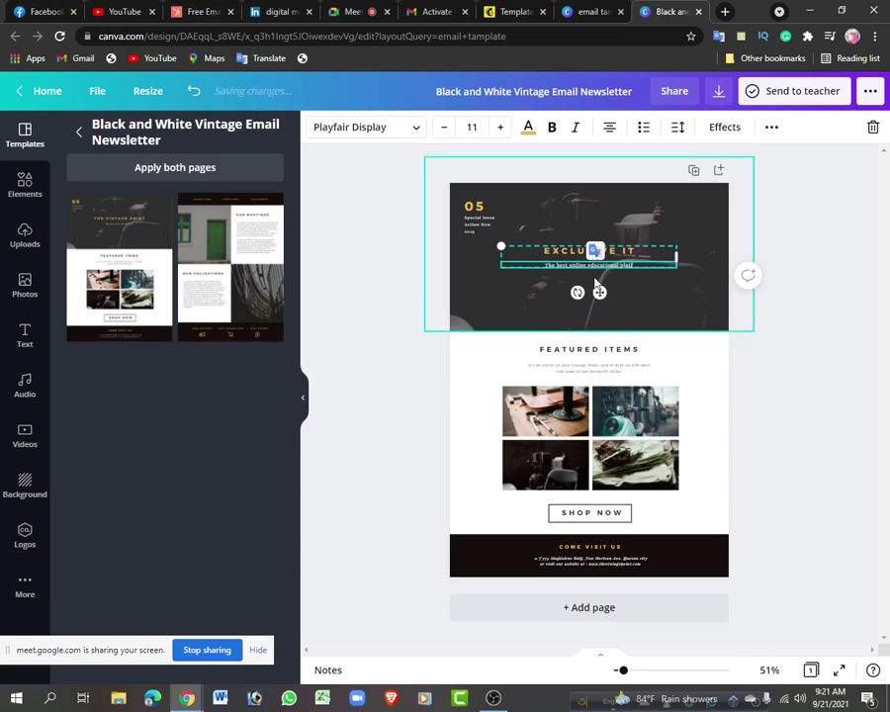
pyautogui.write('rm')
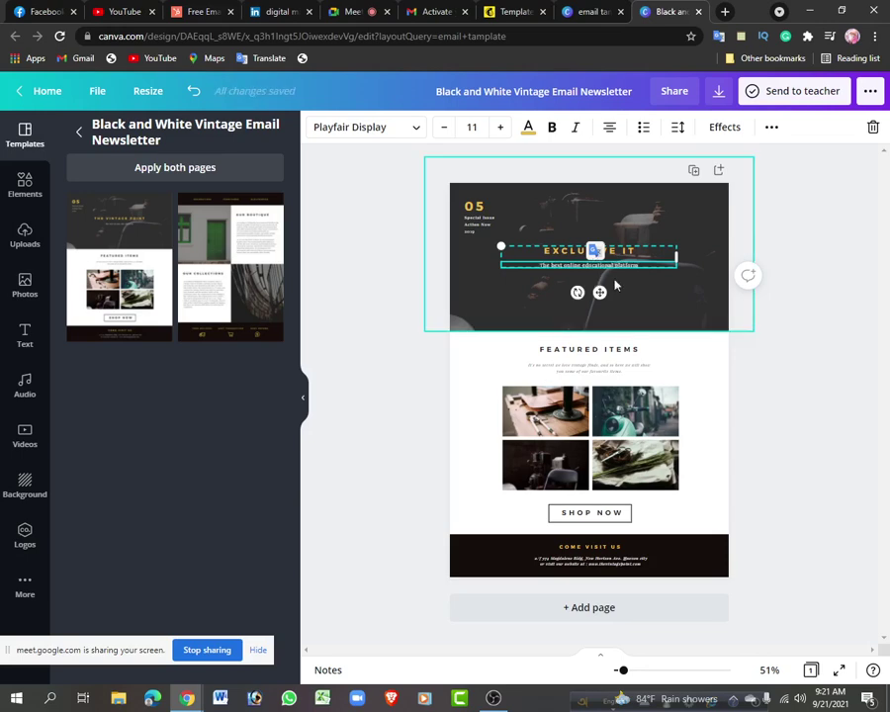
pyautogui.click(813, 353)
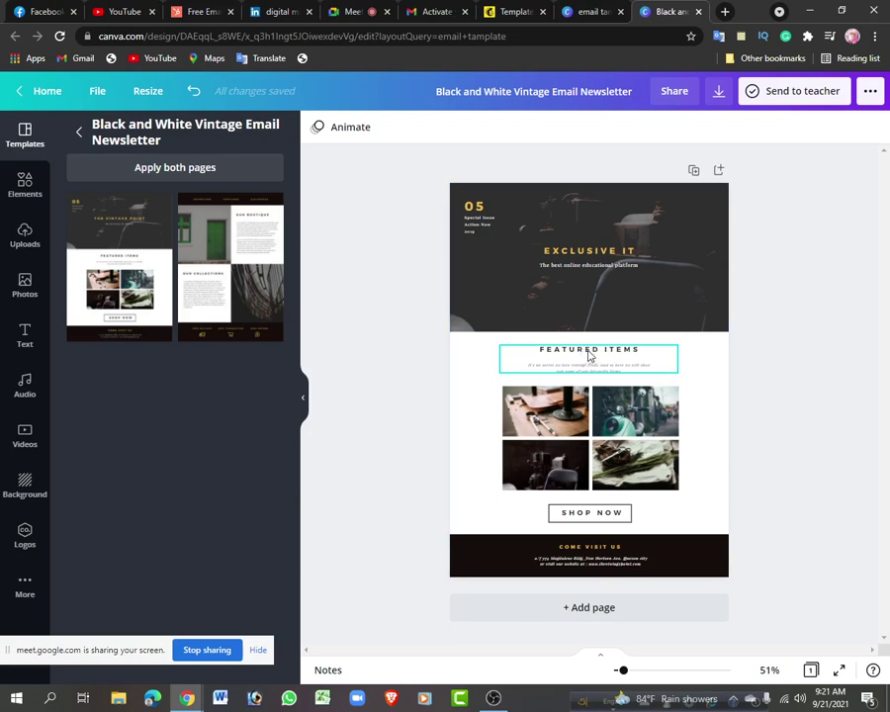
# Replace the section heading "FEATURED ITEMS" with "OUR COURSE'S"
pyautogui.doubleClick(591, 354)
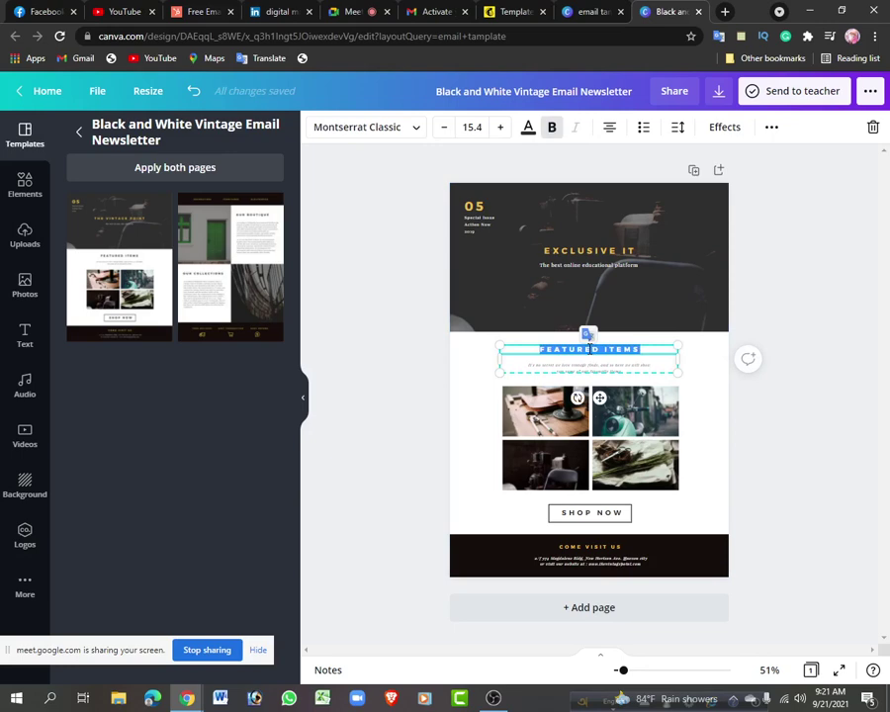
pyautogui.click(587, 349)
pyautogui.tripleClick(587, 348)
pyautogui.press('BackSpace')
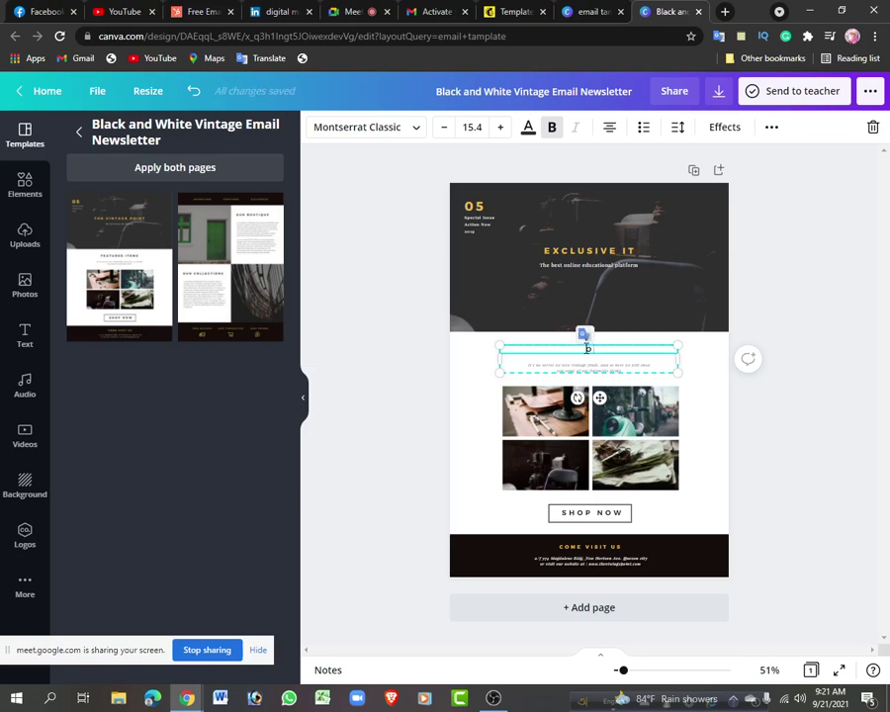
pyautogui.write('ou')
pyautogui.write("COURSE'S")
pyautogui.click(804, 436)
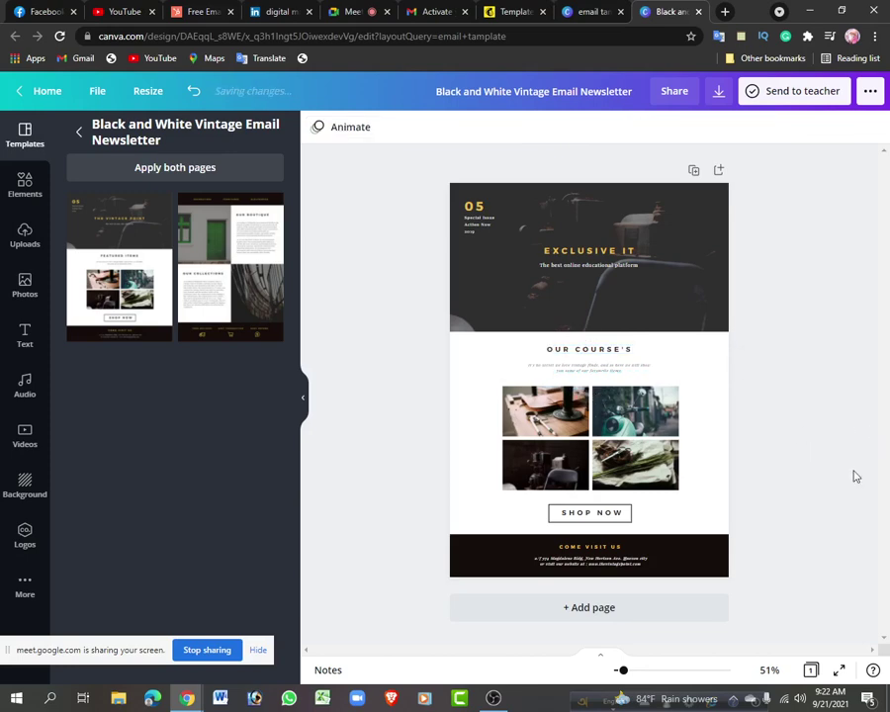
# Set the font of the description paragraph under the "OUR COURSE'S" heading to Intro Rust
pyautogui.click(588, 373)
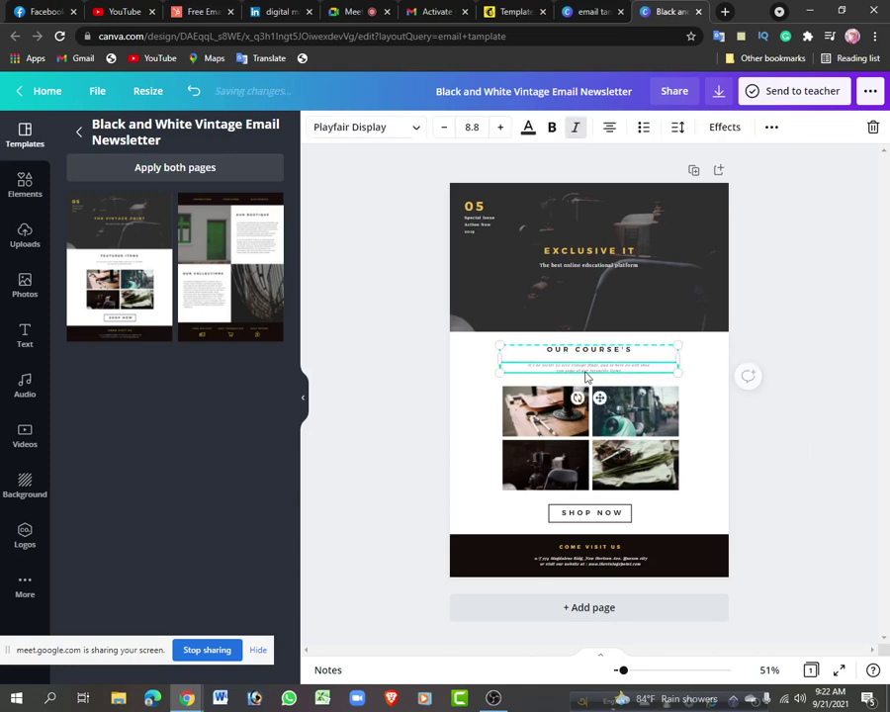
pyautogui.click(588, 371)
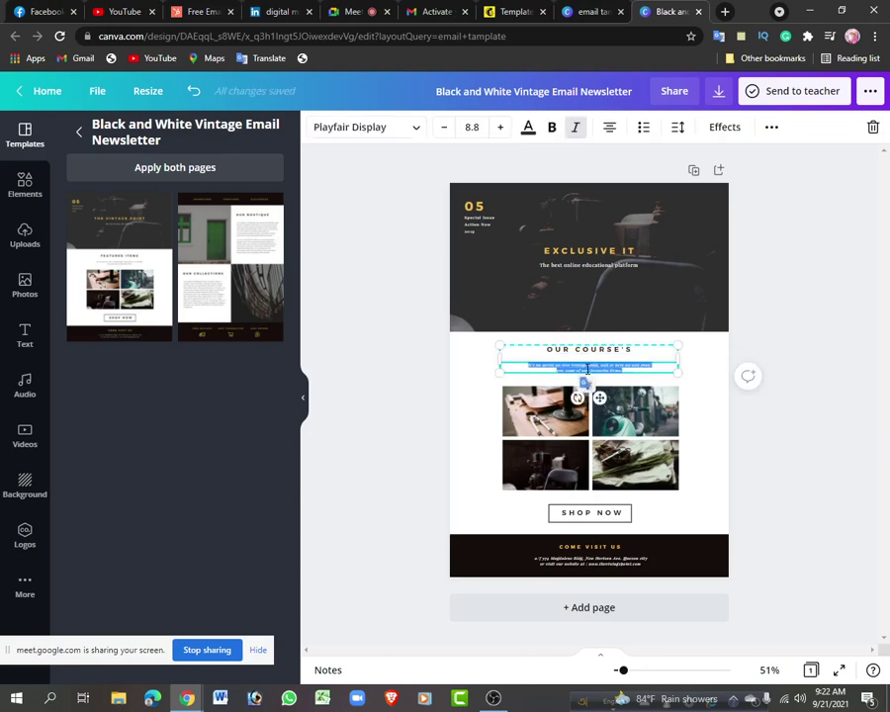
pyautogui.click(396, 128)
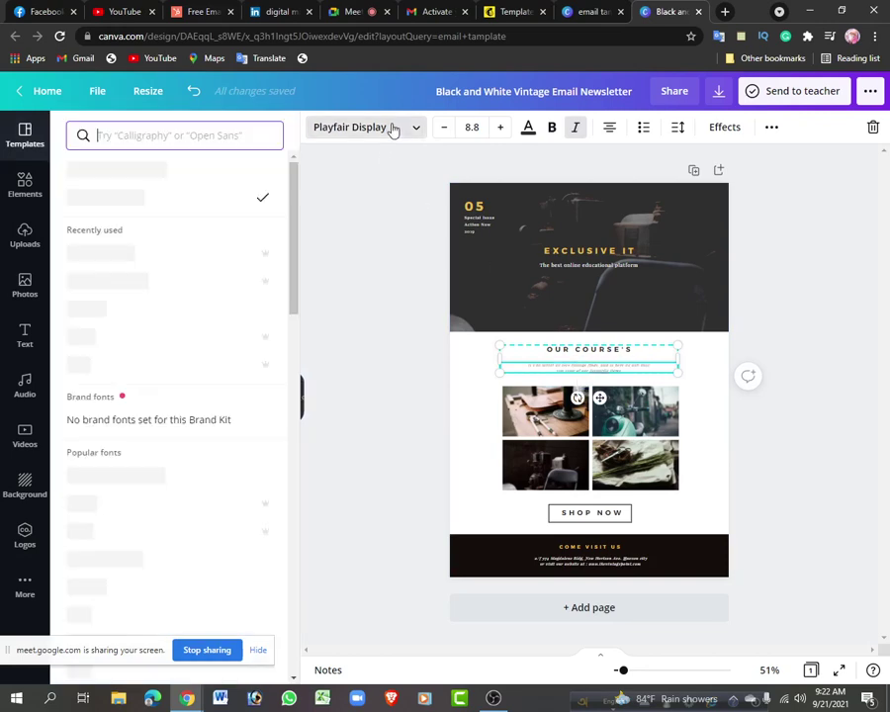
pyautogui.click(121, 256)
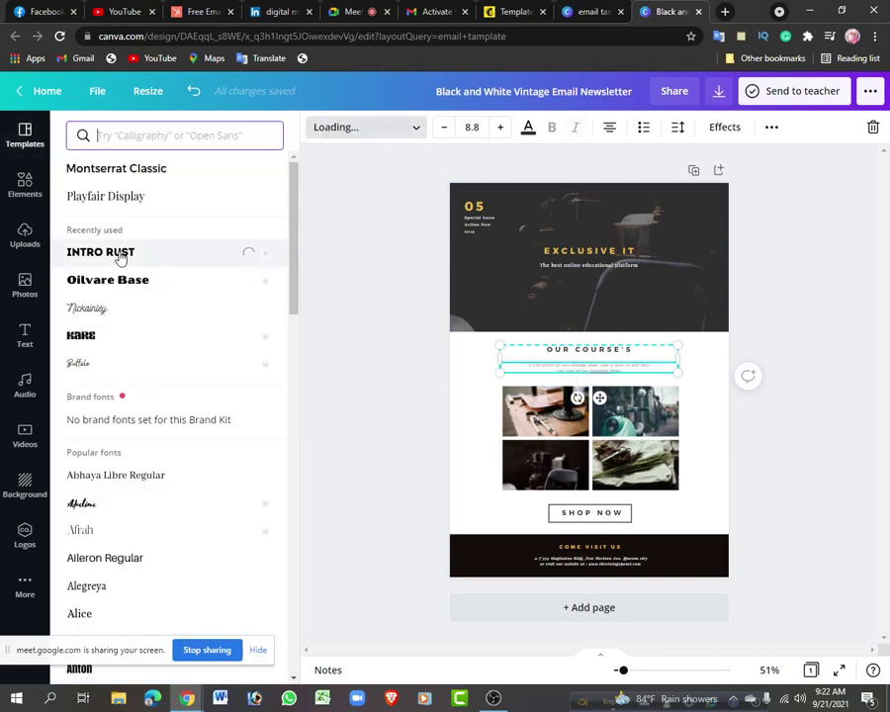
pyautogui.press('Escape')
pyautogui.click(348, 387)
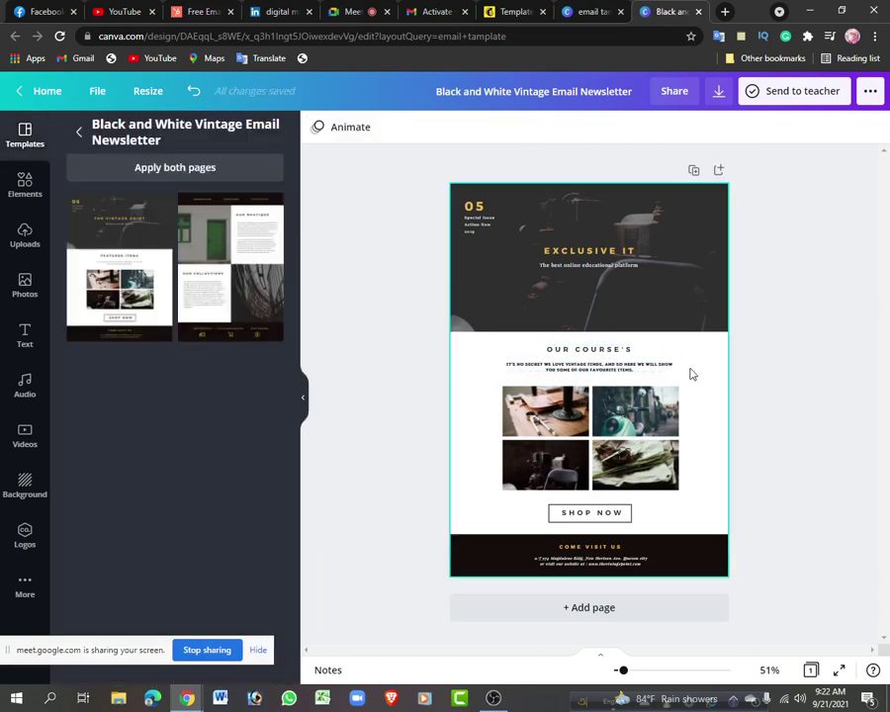
pyautogui.click(546, 425)
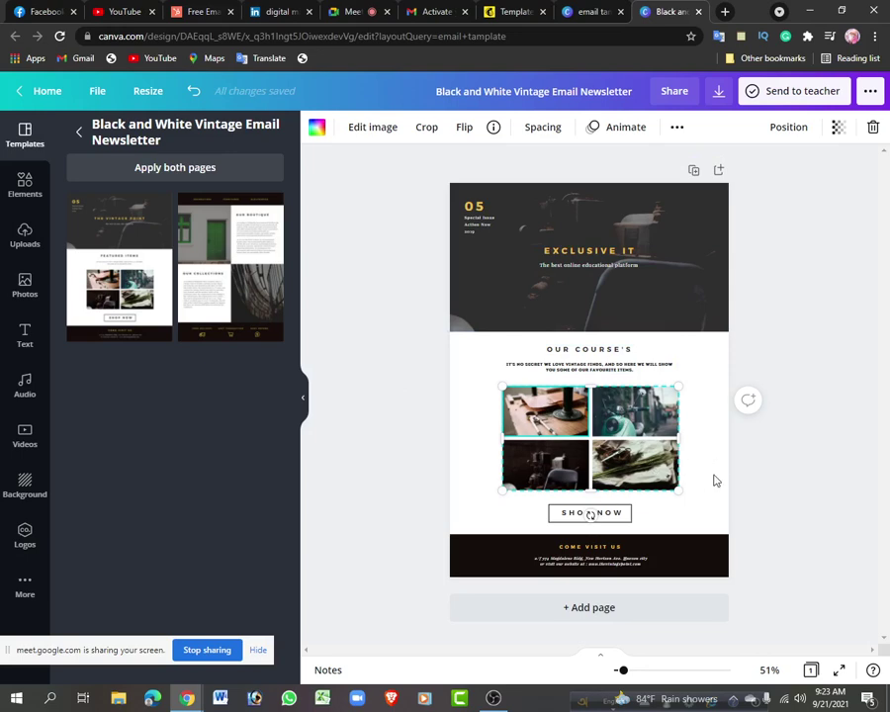
pyautogui.click(743, 531)
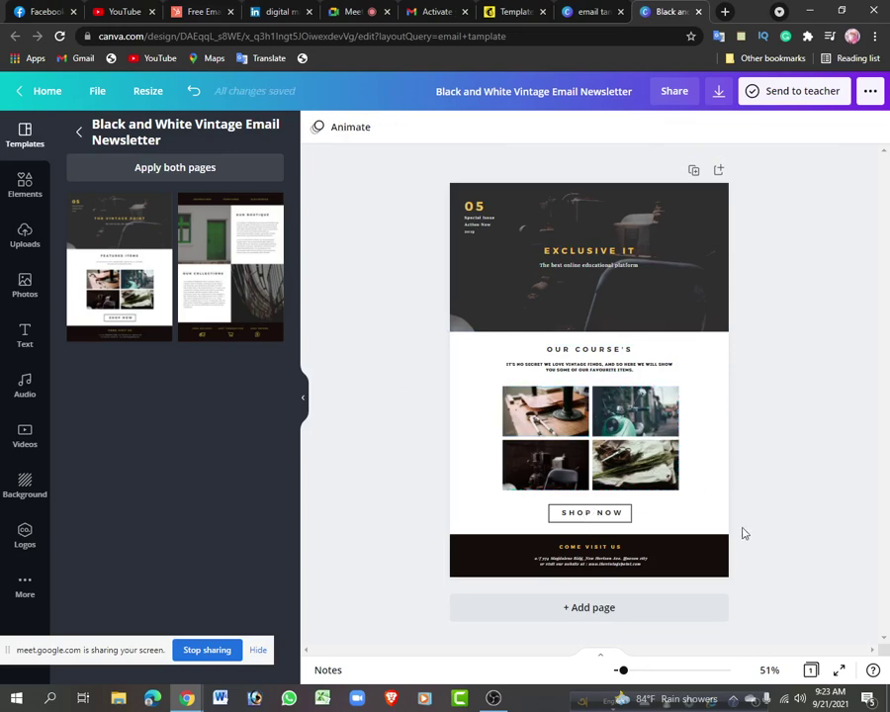
# Replace the "SHOP NOW" button text with "INROLL NOW"
pyautogui.doubleClick(592, 514)
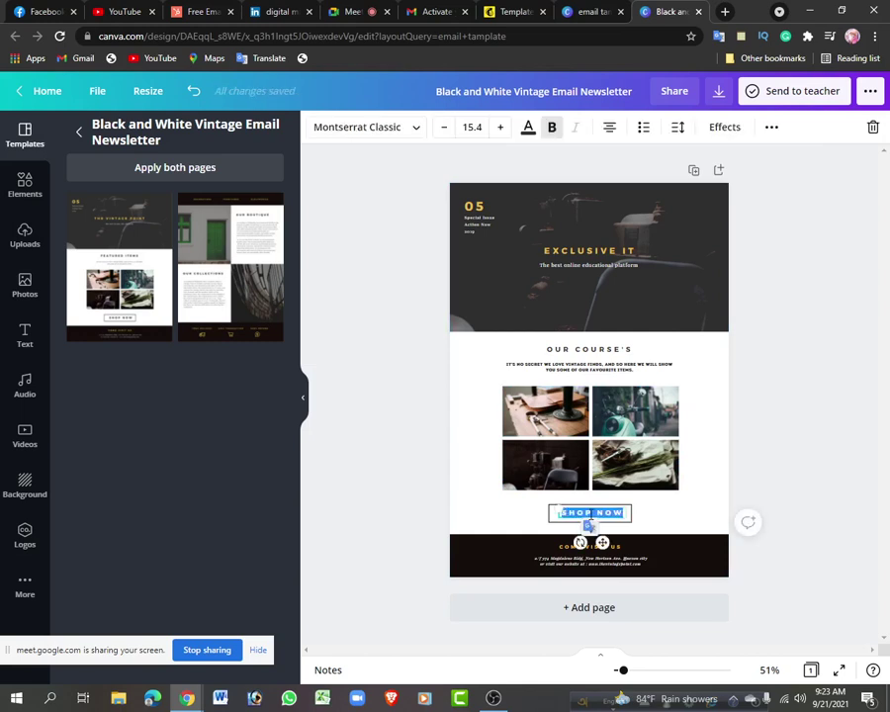
pyautogui.press('BackSpace')
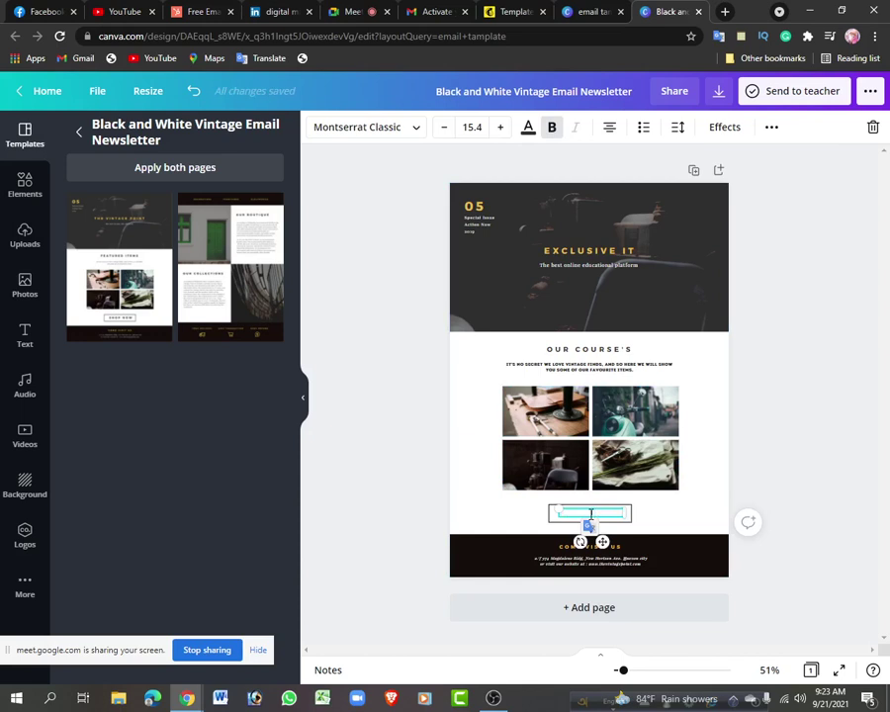
pyautogui.write('INROLL')
pyautogui.click(827, 586)
# Resize the "INROLL NOW" text to fit on one line at size 15.8 and center it inside its button frame
pyautogui.click(614, 529)
pyautogui.moveTo(555, 506); pyautogui.dragTo(549, 500)
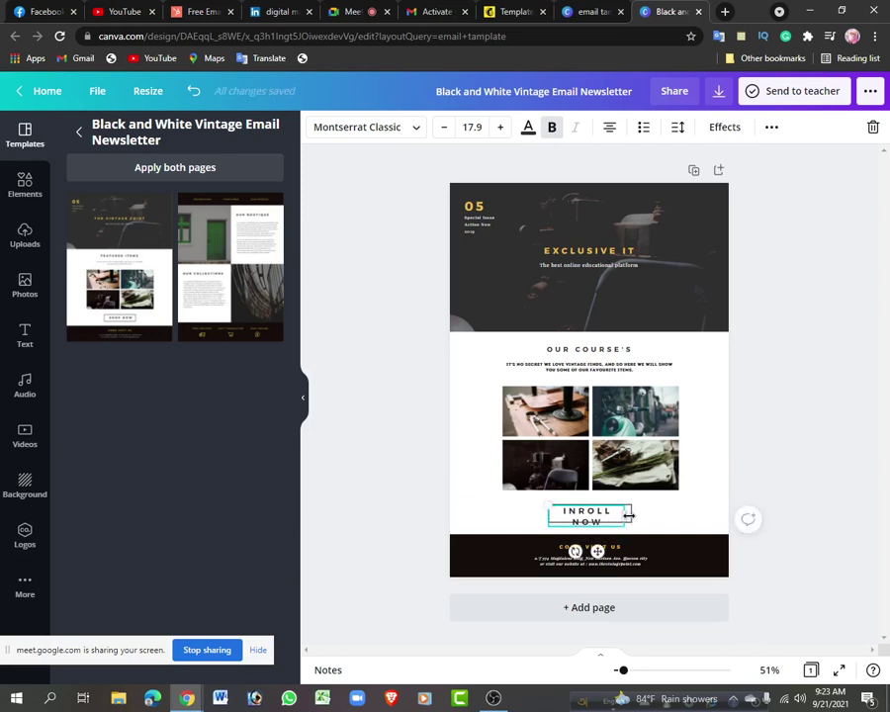
pyautogui.moveTo(628, 515); pyautogui.dragTo(633, 515)
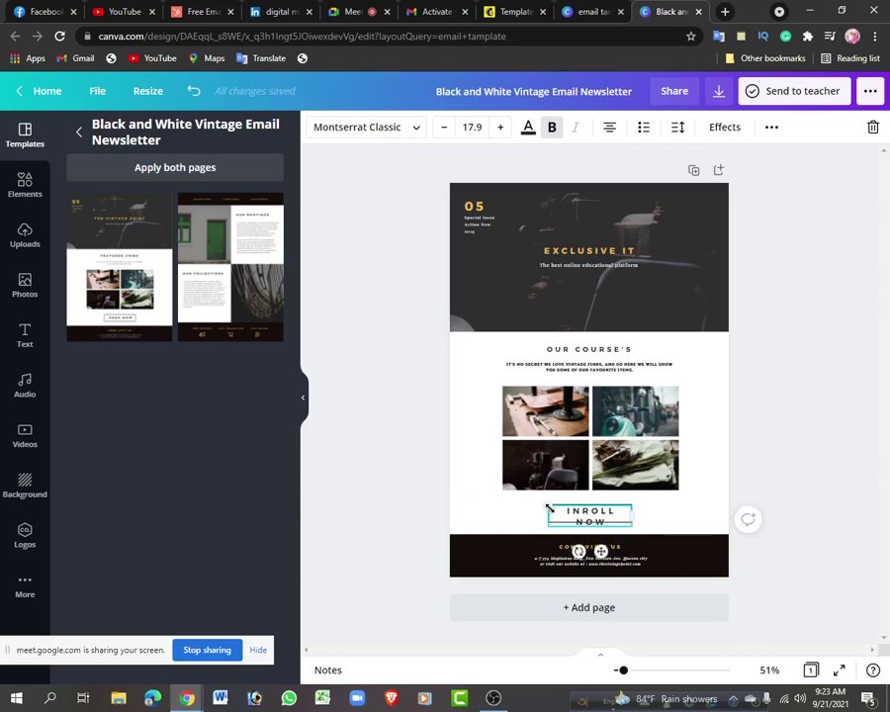
pyautogui.moveTo(550, 506)
pyautogui.mouseDown()
pyautogui.moveTo(529, 501)
pyautogui.moveTo(513, 511)
pyautogui.moveTo(521, 502)
pyautogui.moveTo(543, 508)
pyautogui.mouseUp()
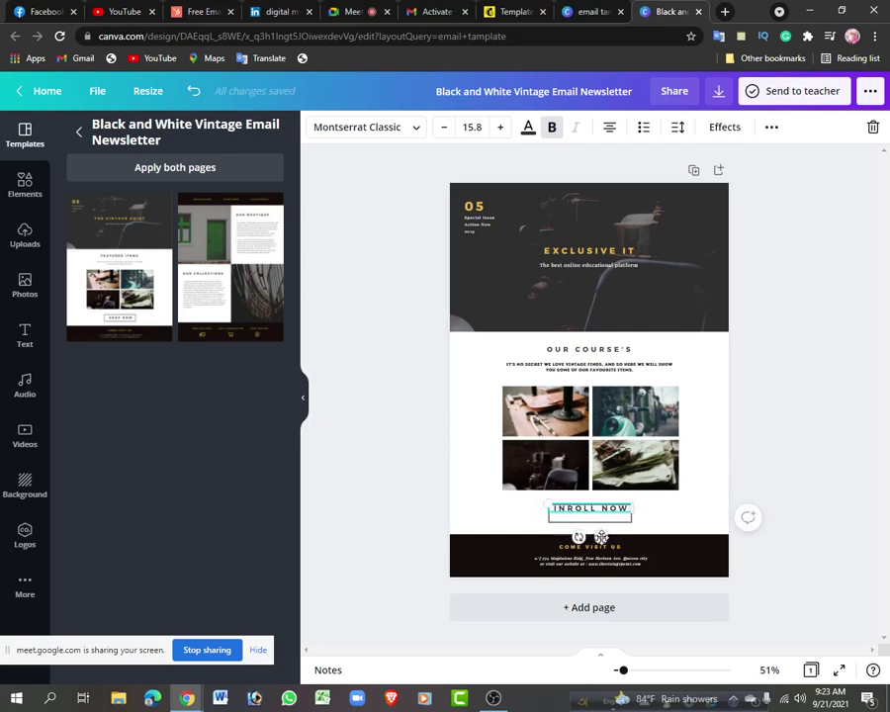
pyautogui.moveTo(597, 516); pyautogui.dragTo(602, 543)
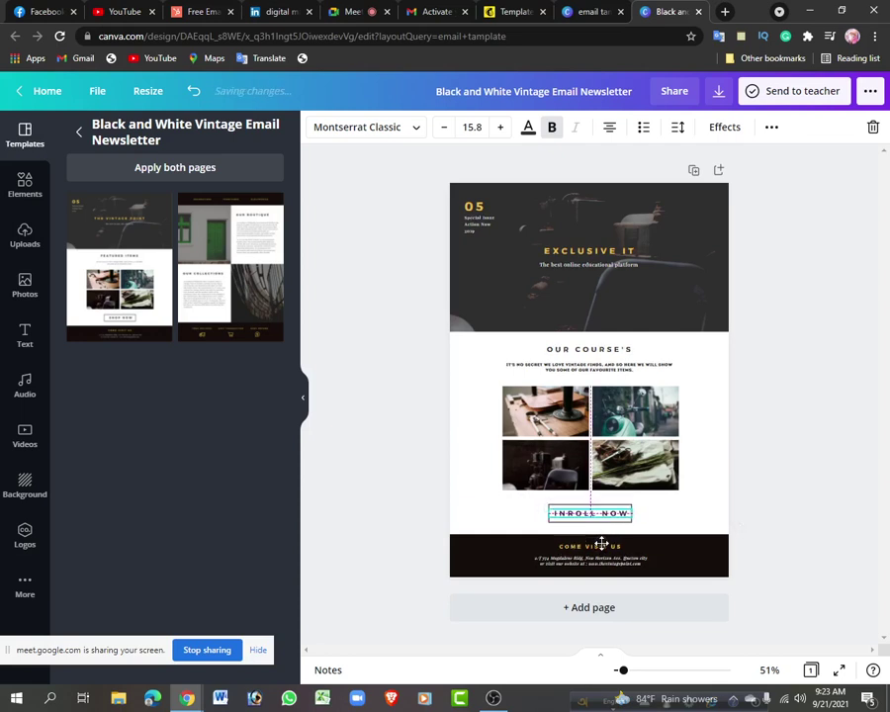
pyautogui.click(690, 524)
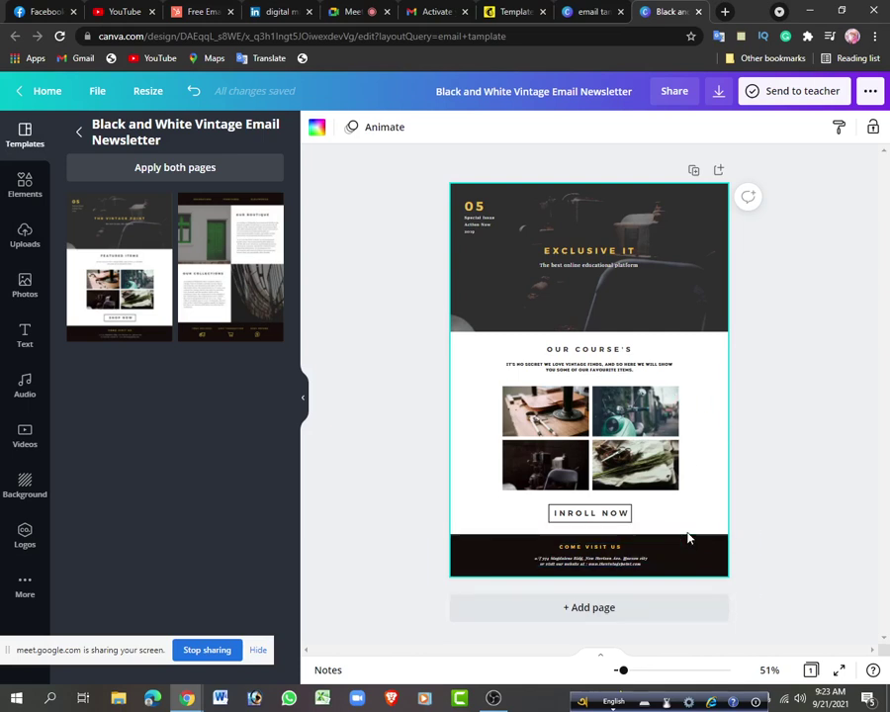
# Select the whole "INROLL NOW" text and show its additional formatting options
pyautogui.click(594, 519)
pyautogui.click(594, 519)
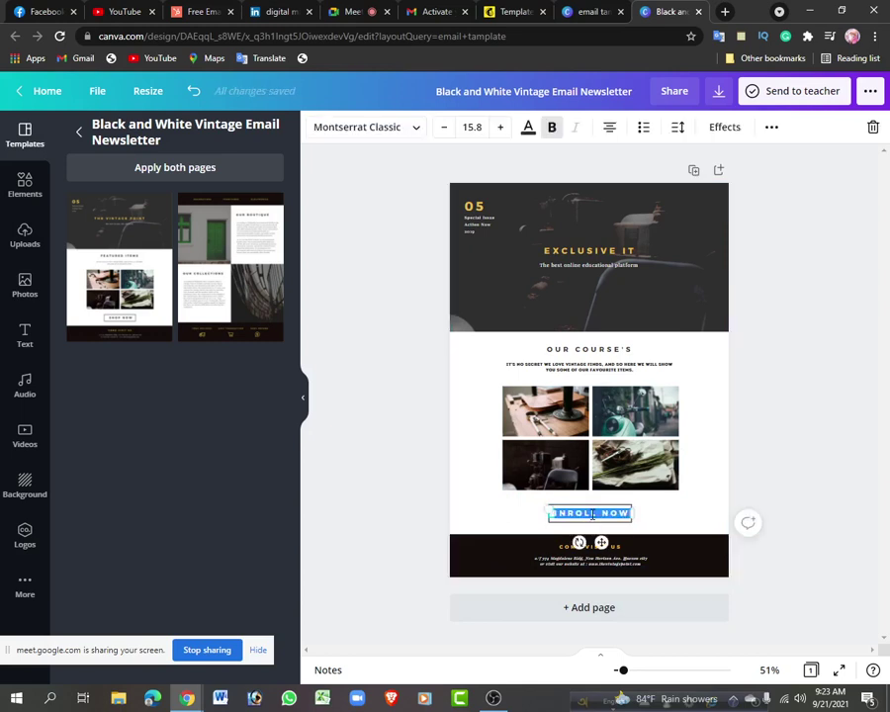
pyautogui.click(771, 128)
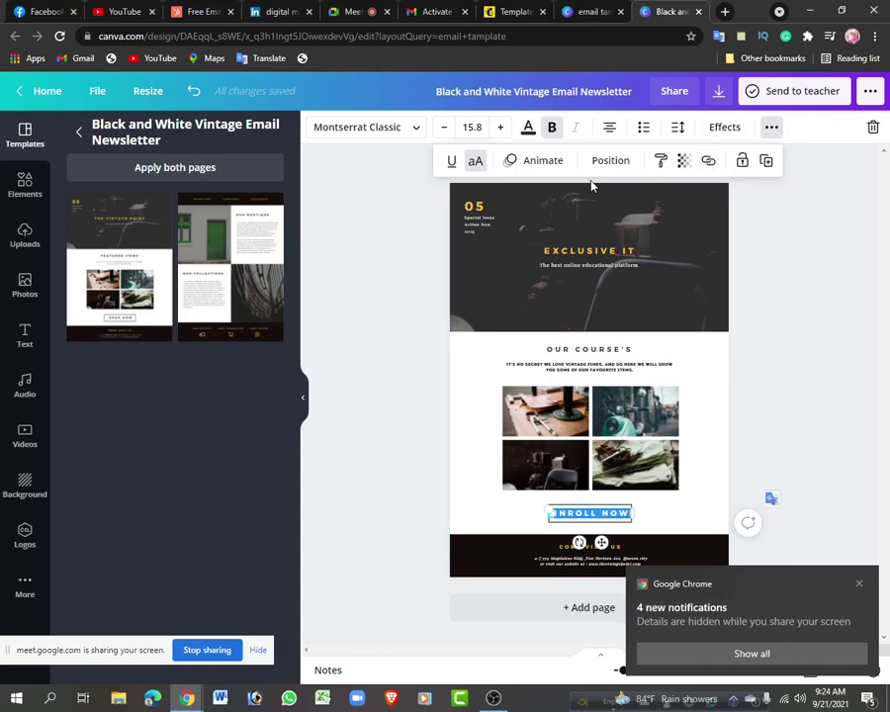
# Switch to the Facebook window, copy the link address of the managed Exclusive.IT page, and return to the Canva design
pyautogui.click(188, 698)
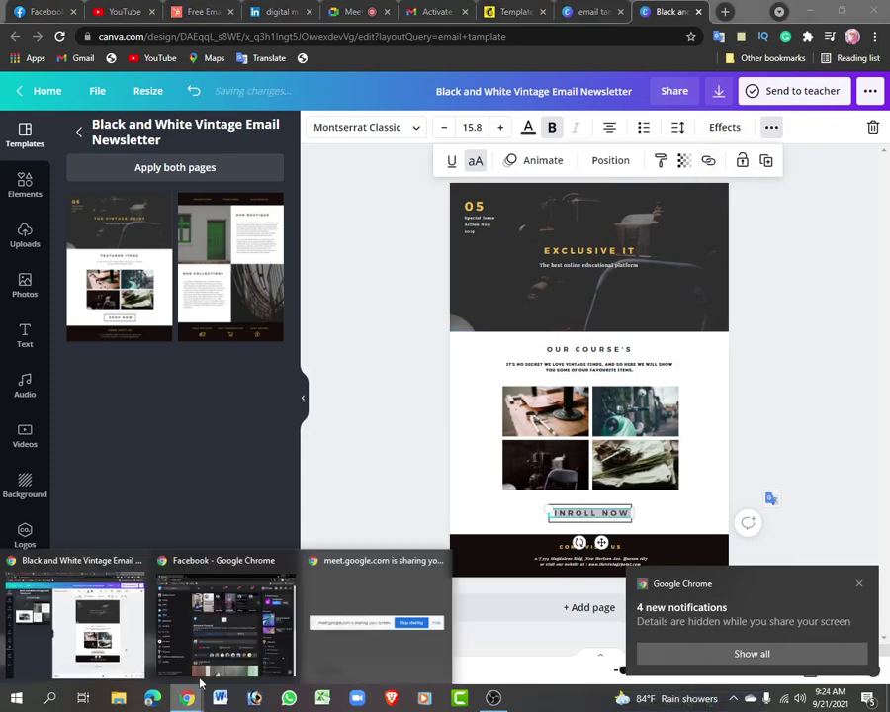
pyautogui.click(224, 633)
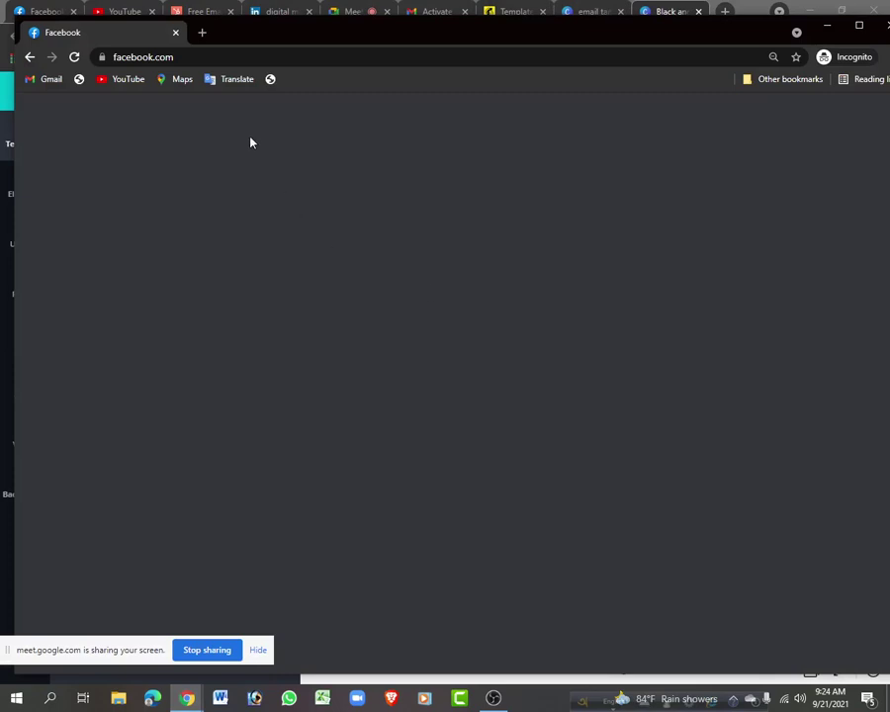
pyautogui.moveTo(390, 36)
pyautogui.mouseDown()
pyautogui.moveTo(364, 30)
pyautogui.moveTo(387, 30)
pyautogui.mouseUp()
pyautogui.click(70, 54)
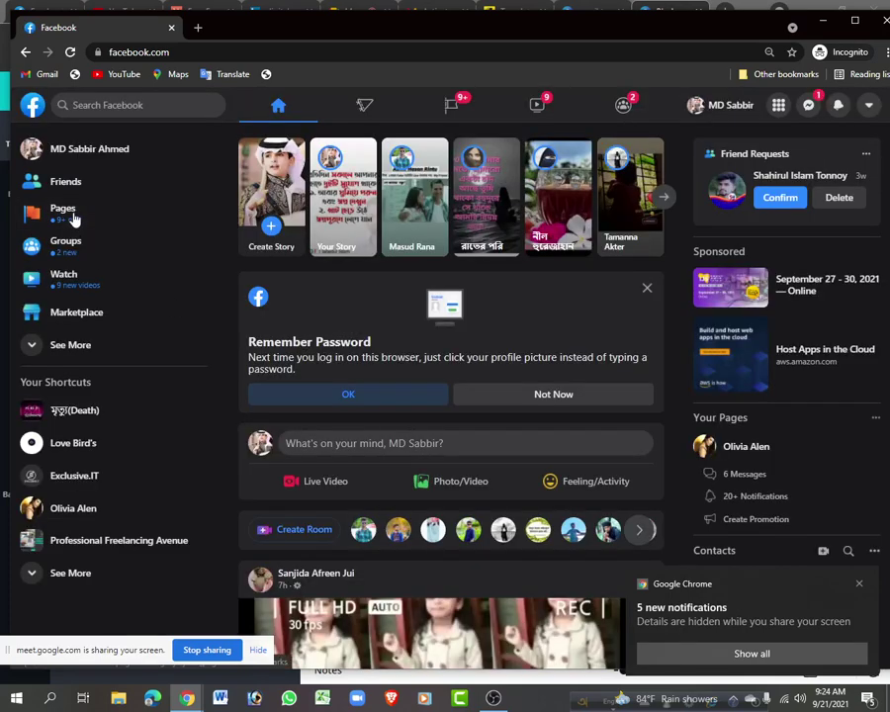
pyautogui.click(73, 217)
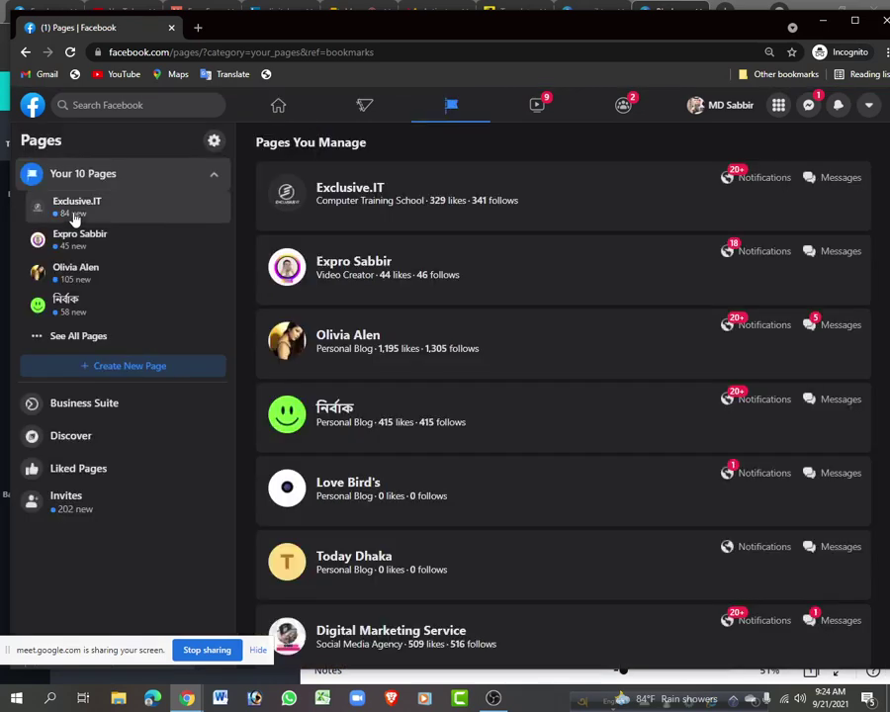
pyautogui.rightClick(358, 192)
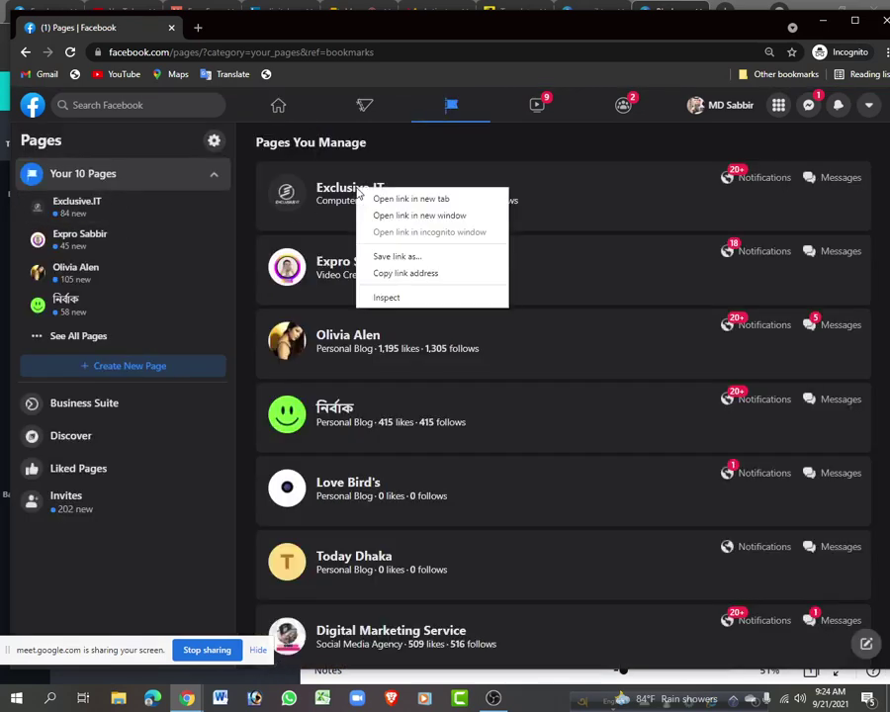
pyautogui.click(411, 276)
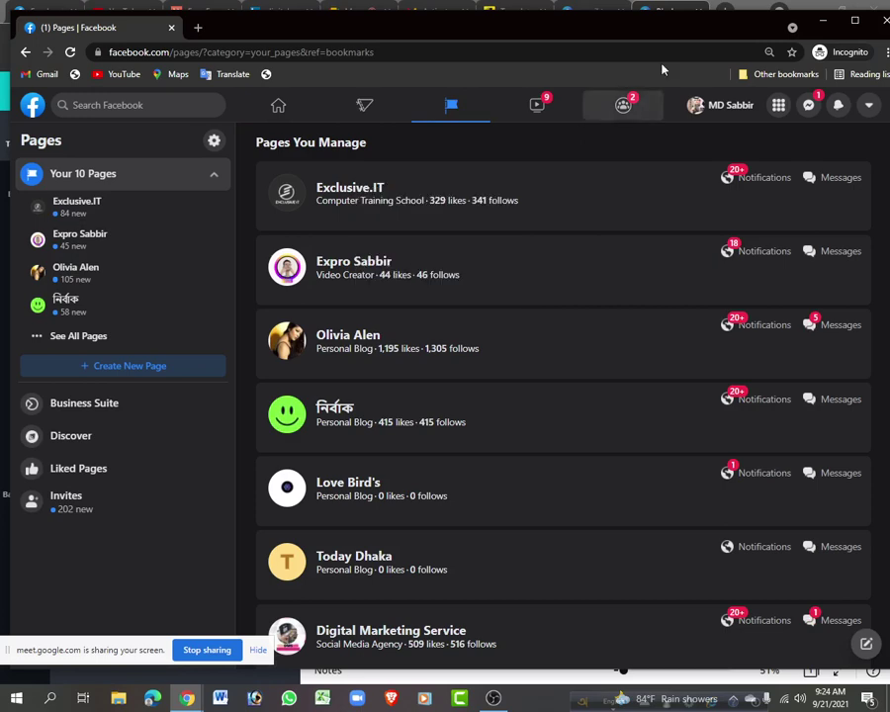
pyautogui.click(824, 20)
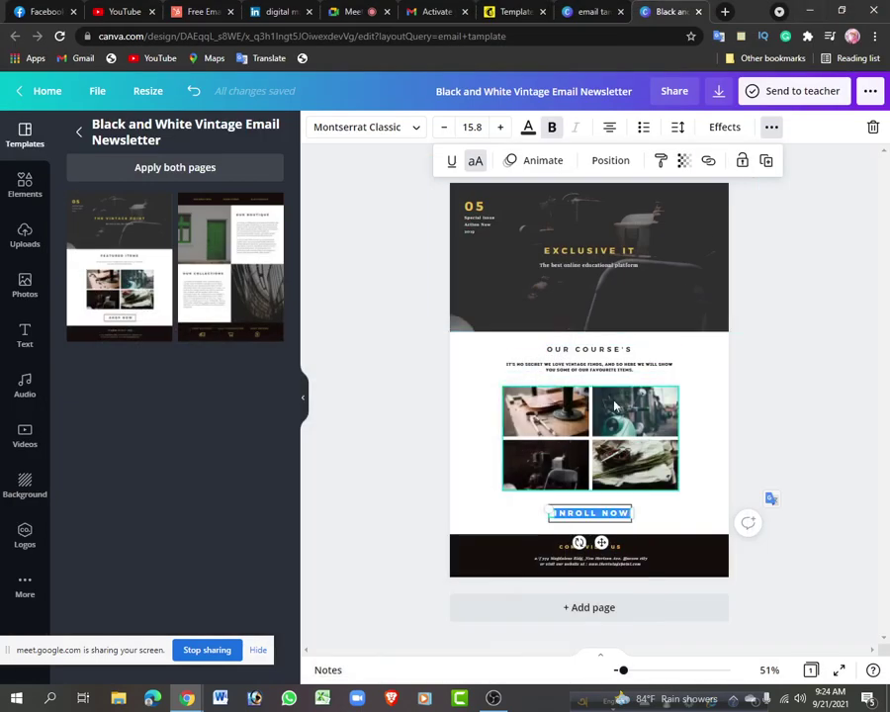
# Add the copied Facebook page link to the "INROLL NOW" text, trimming it to end at "facebook.com/ExclusiveIT.Institute/"
pyautogui.click(709, 161)
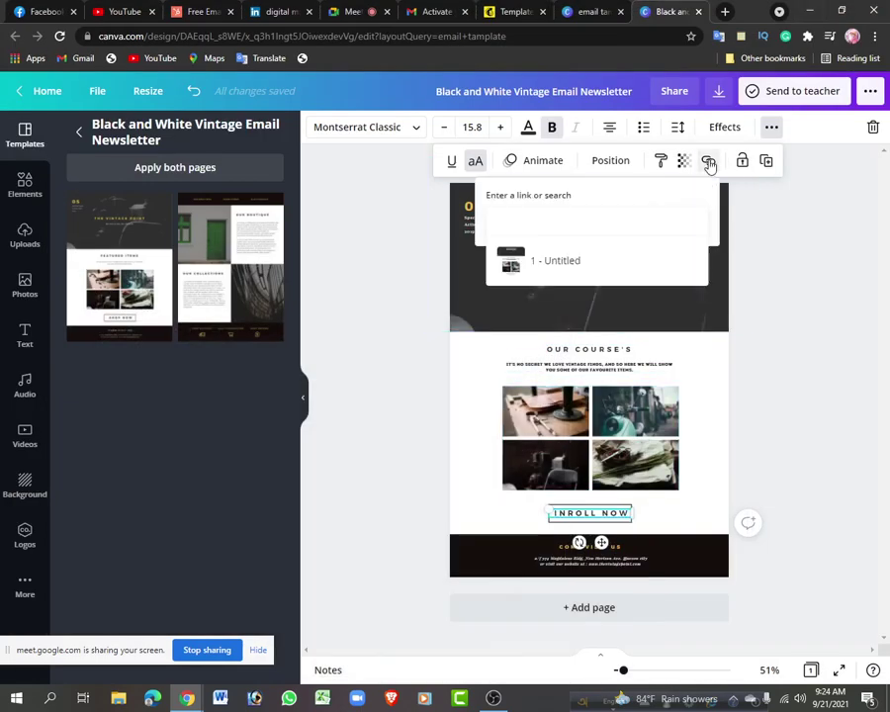
pyautogui.rightClick(506, 221)
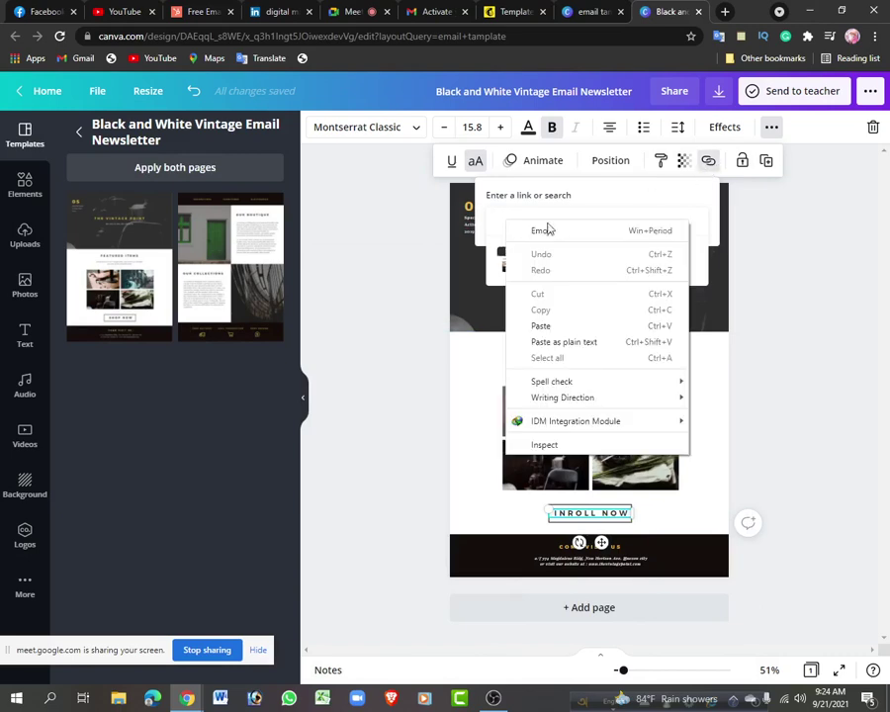
pyautogui.click(556, 342)
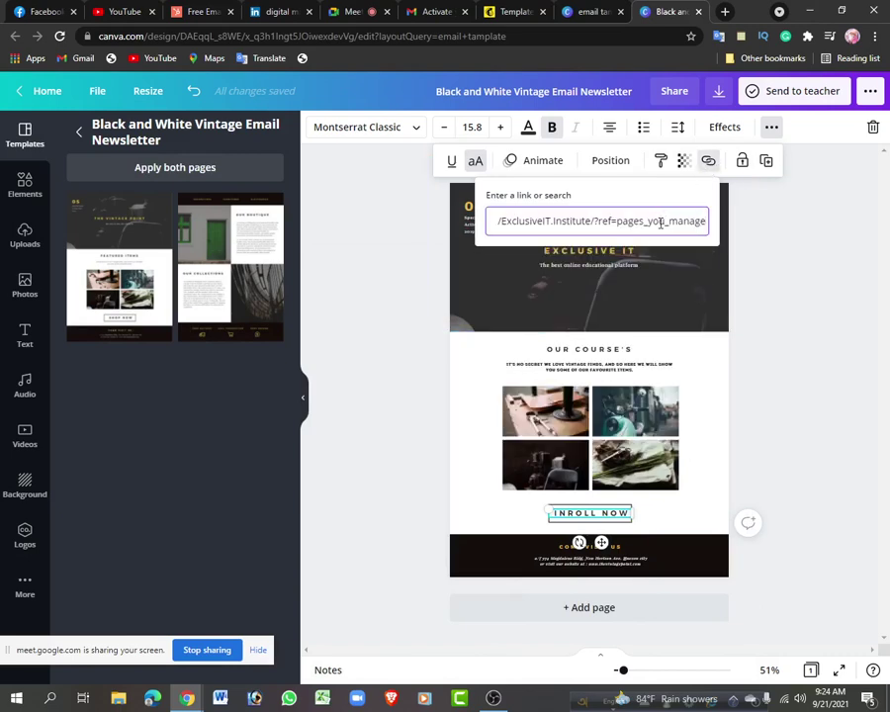
pyautogui.moveTo(597, 222); pyautogui.dragTo(732, 249)
pyautogui.press('BackSpace')
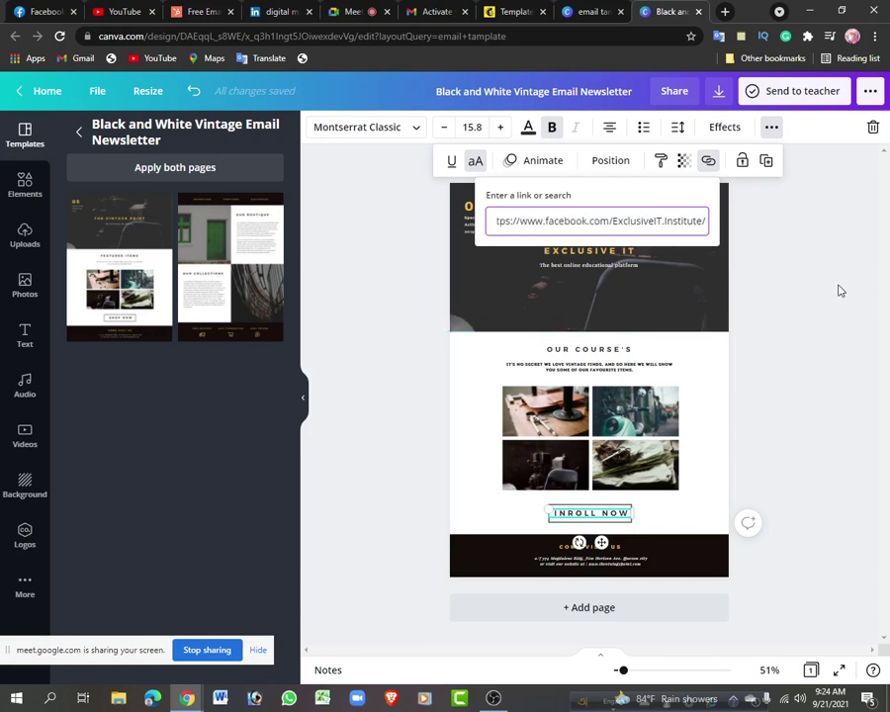
# Apply the Facebook page link to the "INROLL NOW" text and remove the underline from it
pyautogui.press('Return')
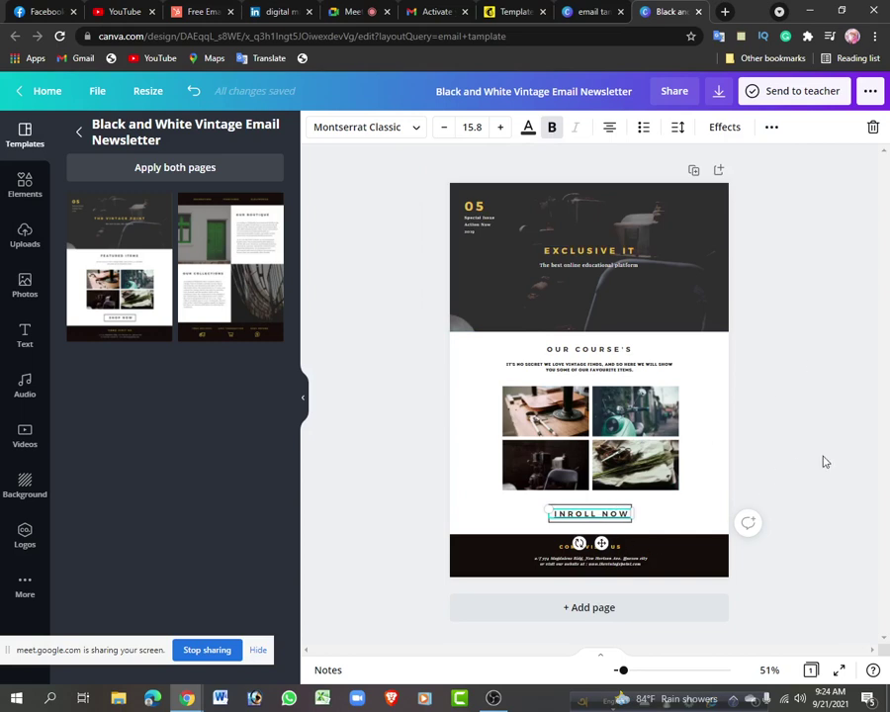
pyautogui.click(851, 444)
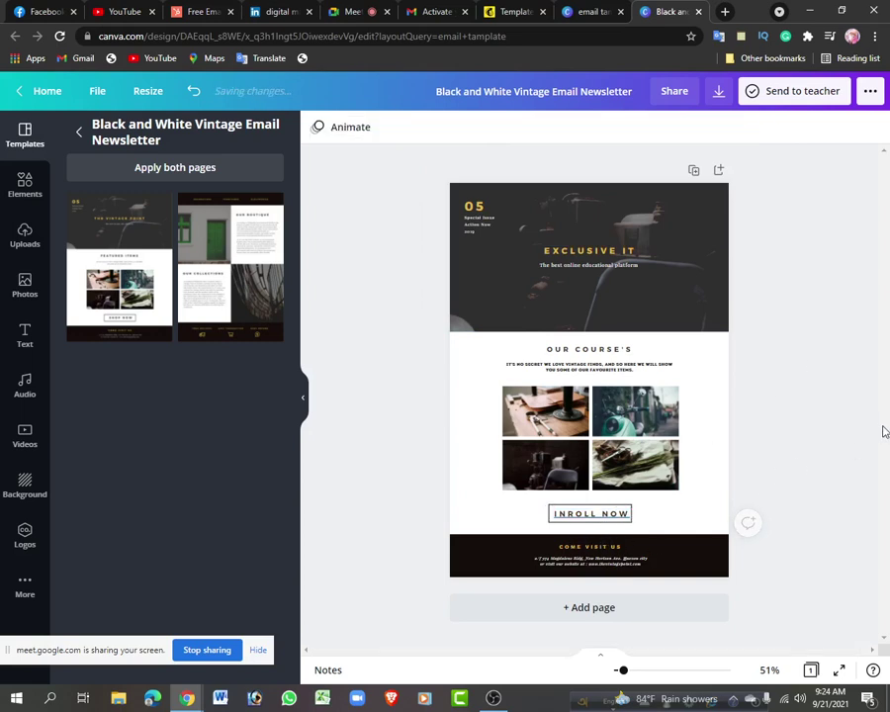
pyautogui.click(612, 521)
pyautogui.doubleClick(603, 517)
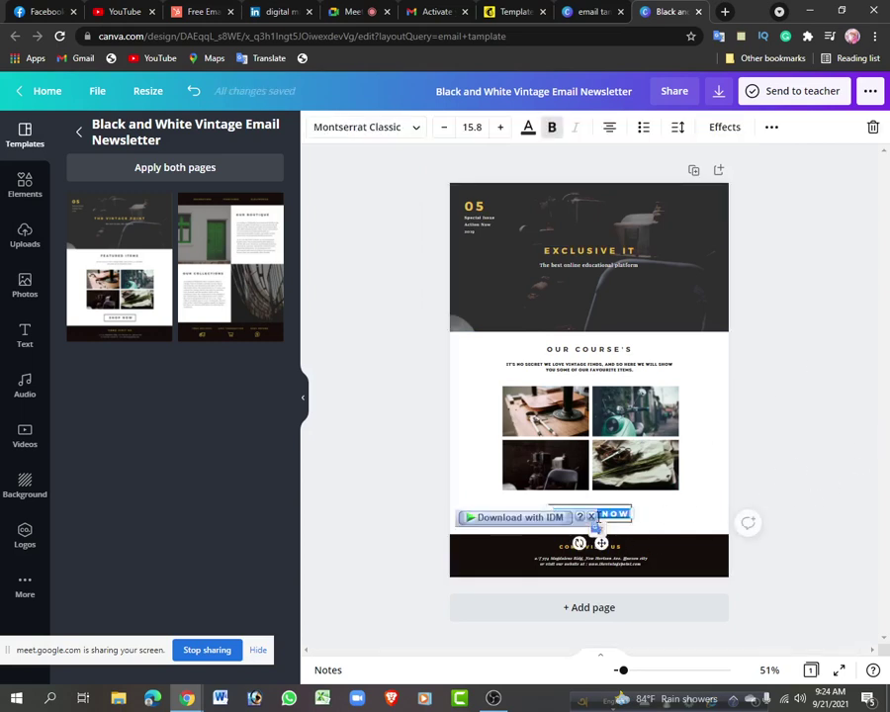
pyautogui.click(773, 129)
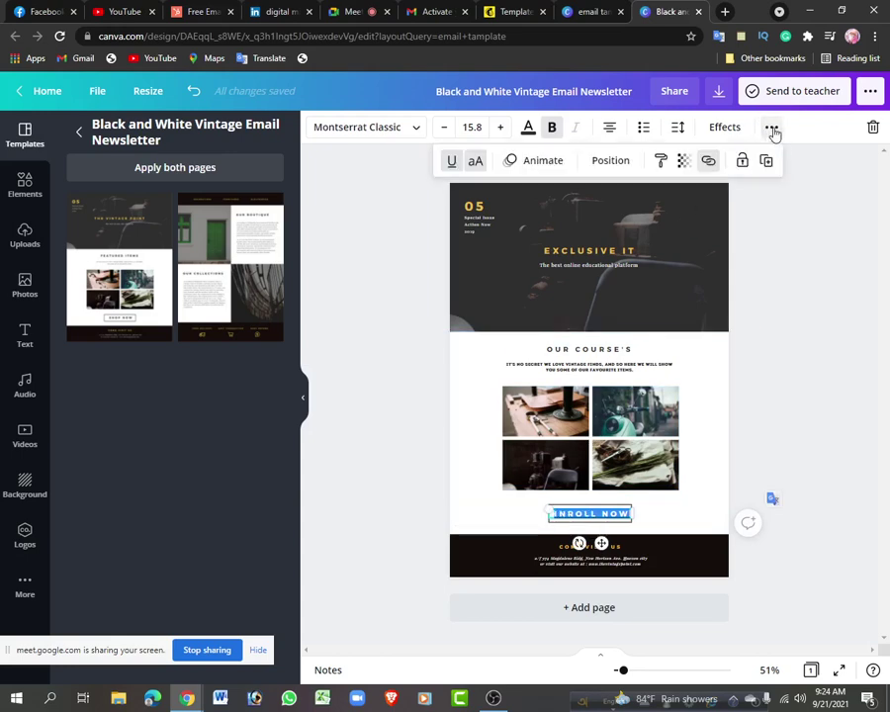
pyautogui.click(451, 160)
pyautogui.click(362, 273)
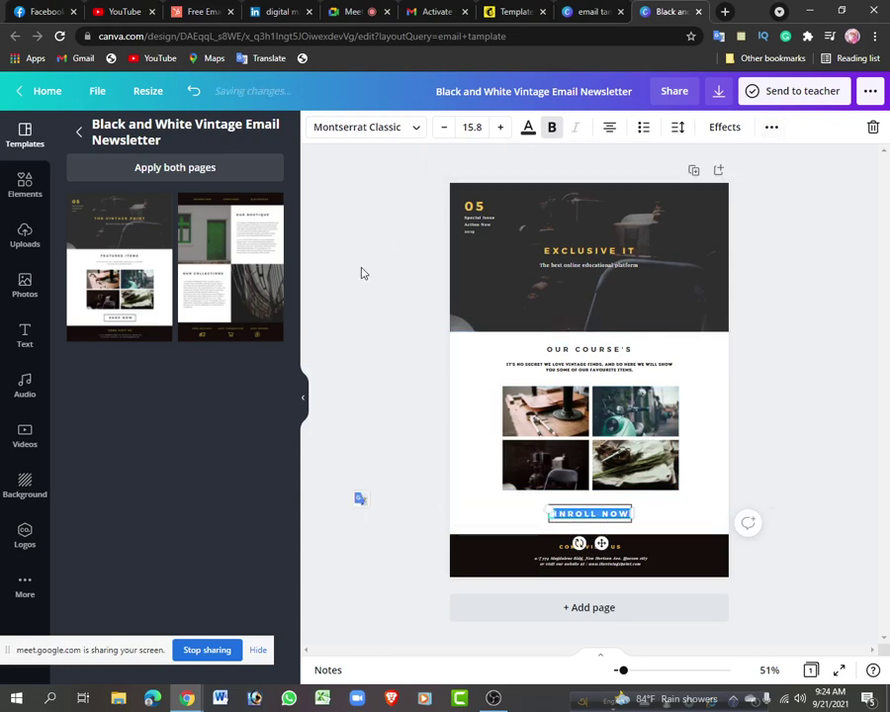
pyautogui.click(737, 493)
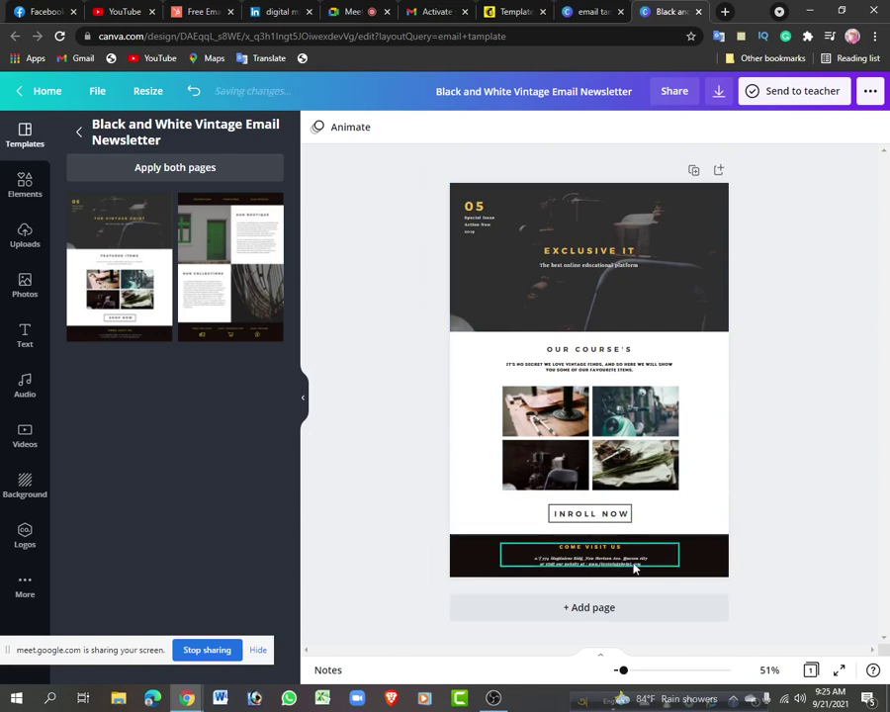
# Delete the "05 Special Issue" text block from the newsletter's header
pyautogui.click(471, 230)
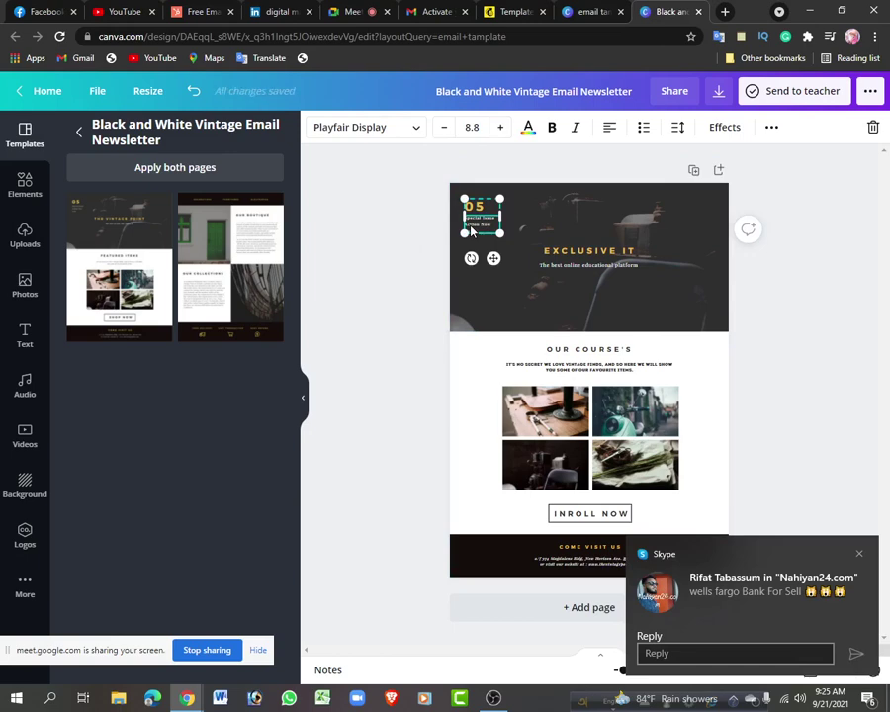
pyautogui.click(471, 229)
pyautogui.press('Delete')
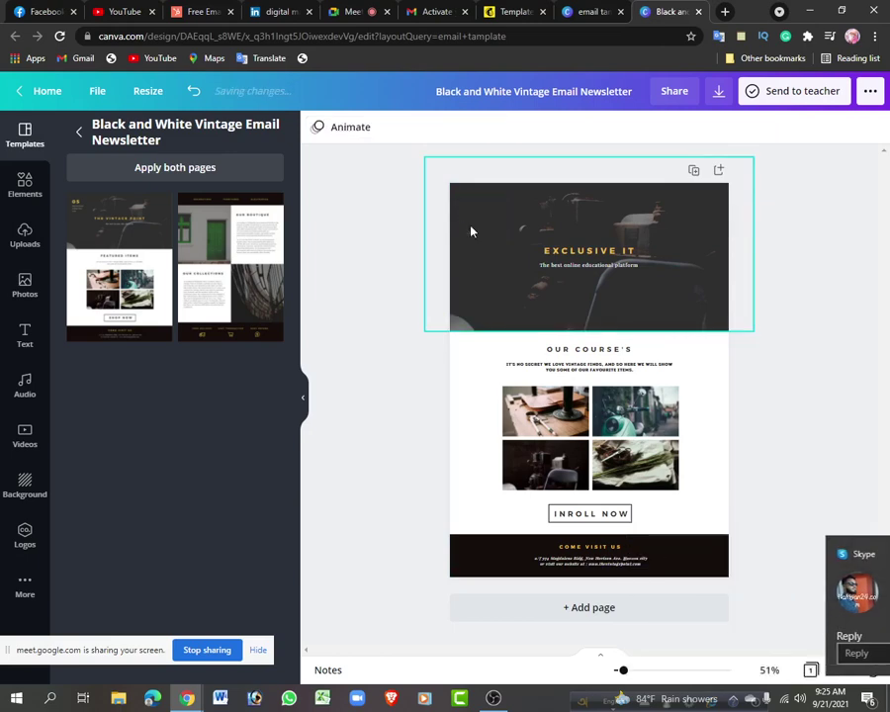
# Add a circular image frame to the page, shrink it and place it in the header's upper left corner
pyautogui.click(27, 239)
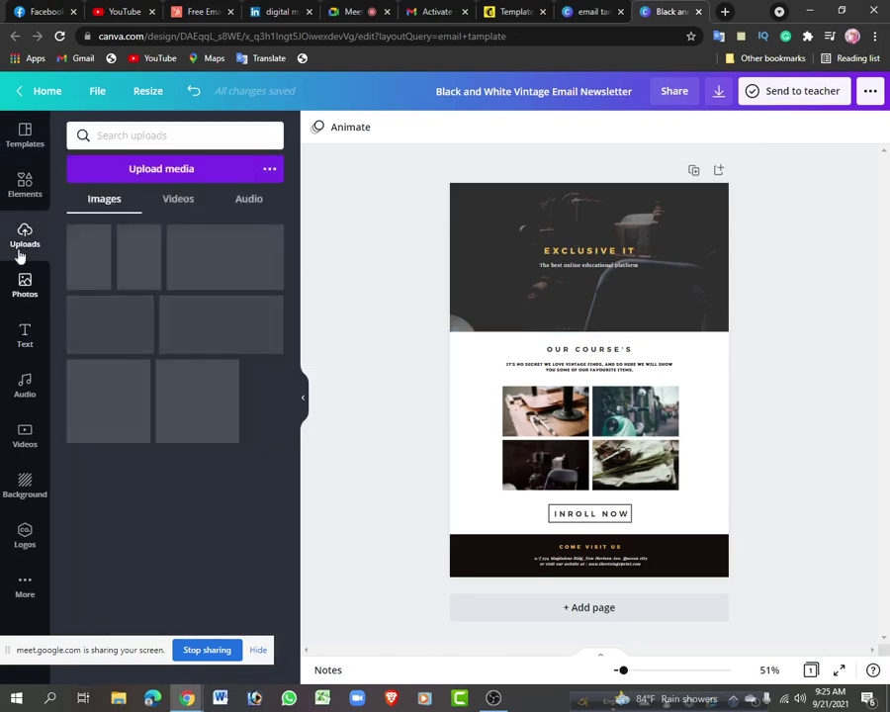
pyautogui.click(17, 192)
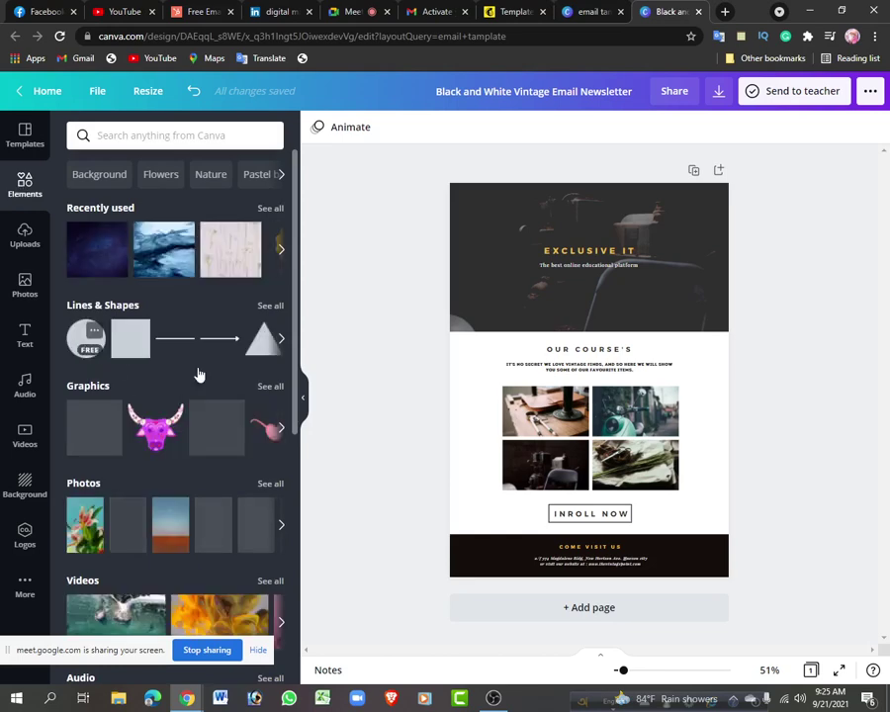
pyautogui.scroll(-5, 199, 375)
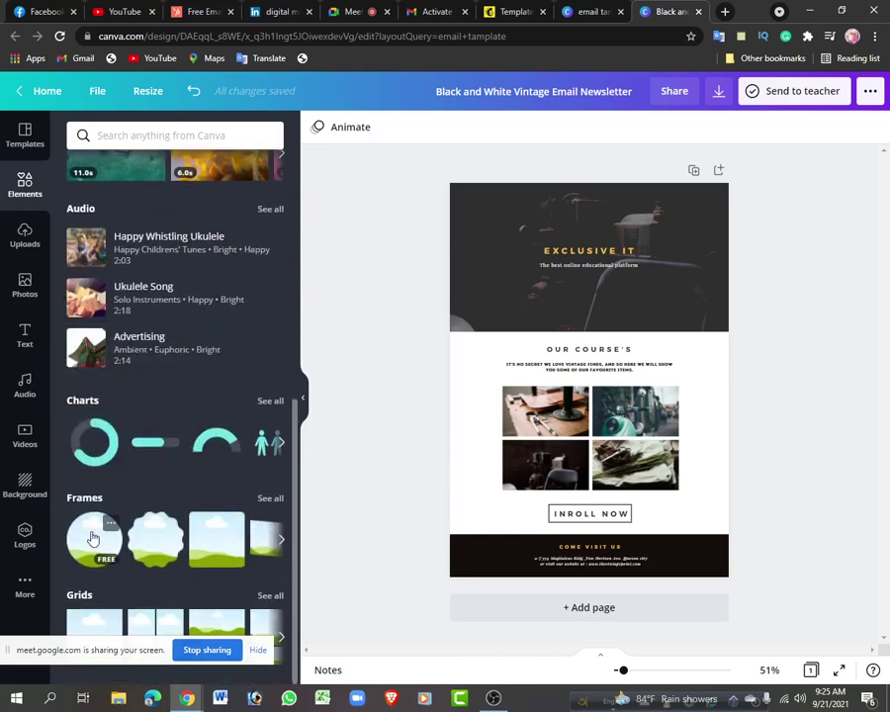
pyautogui.click(92, 540)
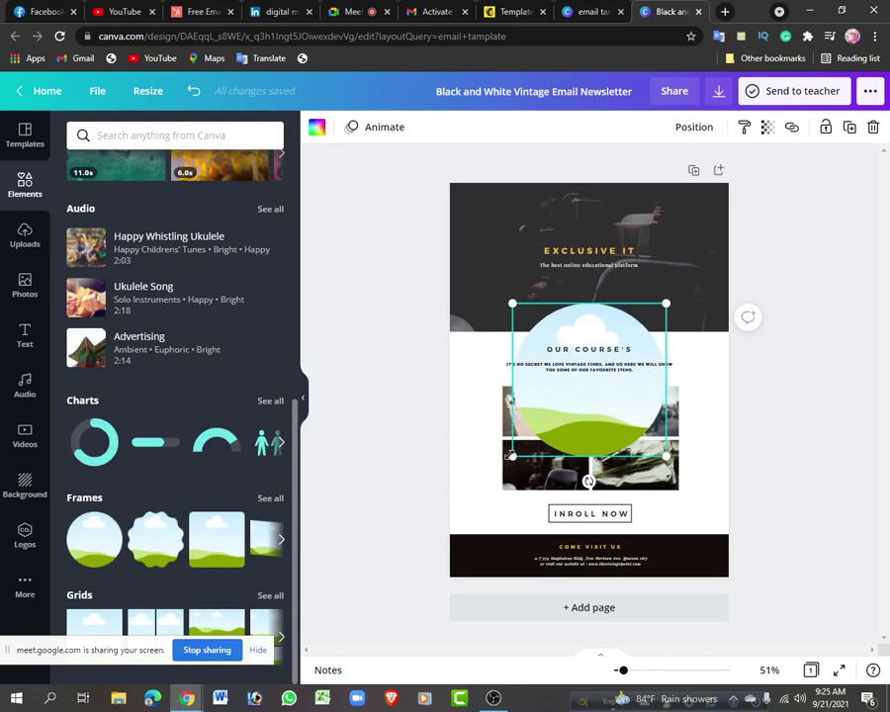
pyautogui.moveTo(535, 434); pyautogui.dragTo(477, 211)
# Insert the uploaded Exclusive IT logo with the dark background, scale it down and place it into the circular header frame
pyautogui.click(31, 246)
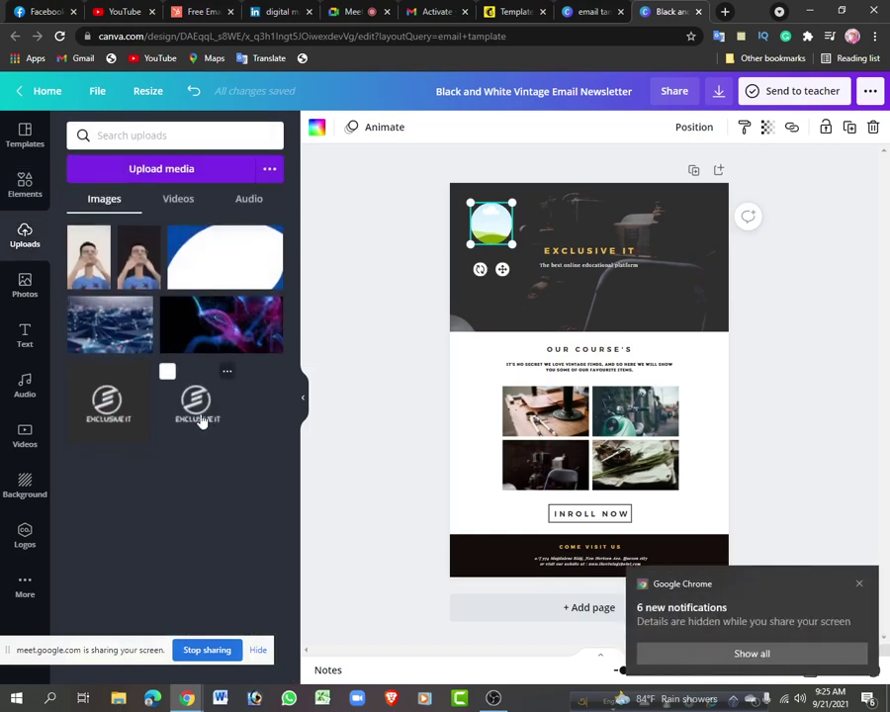
pyautogui.click(99, 416)
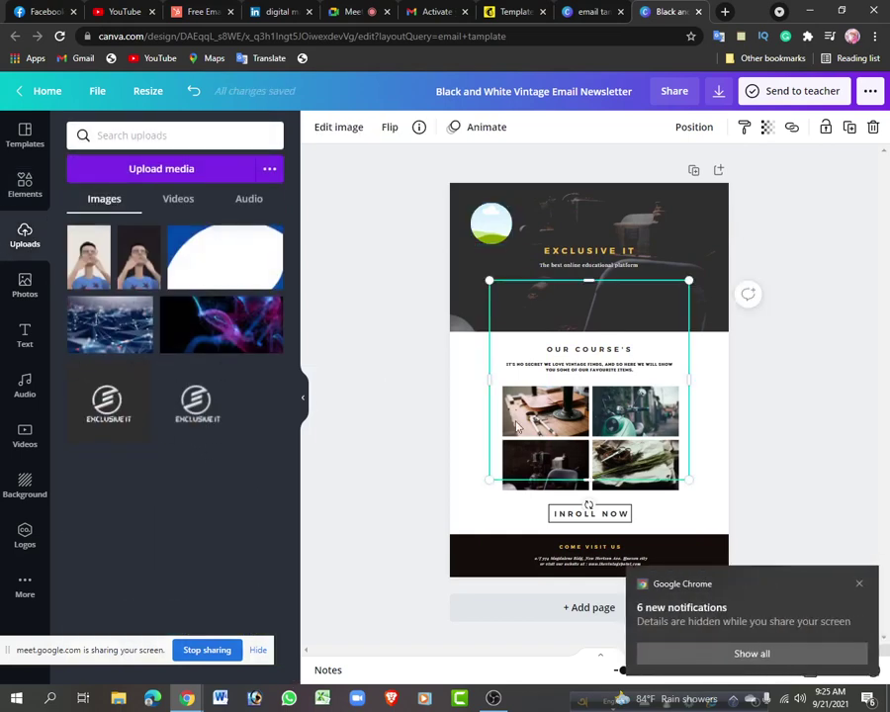
pyautogui.moveTo(491, 482); pyautogui.dragTo(609, 358)
pyautogui.moveTo(651, 310); pyautogui.dragTo(492, 226)
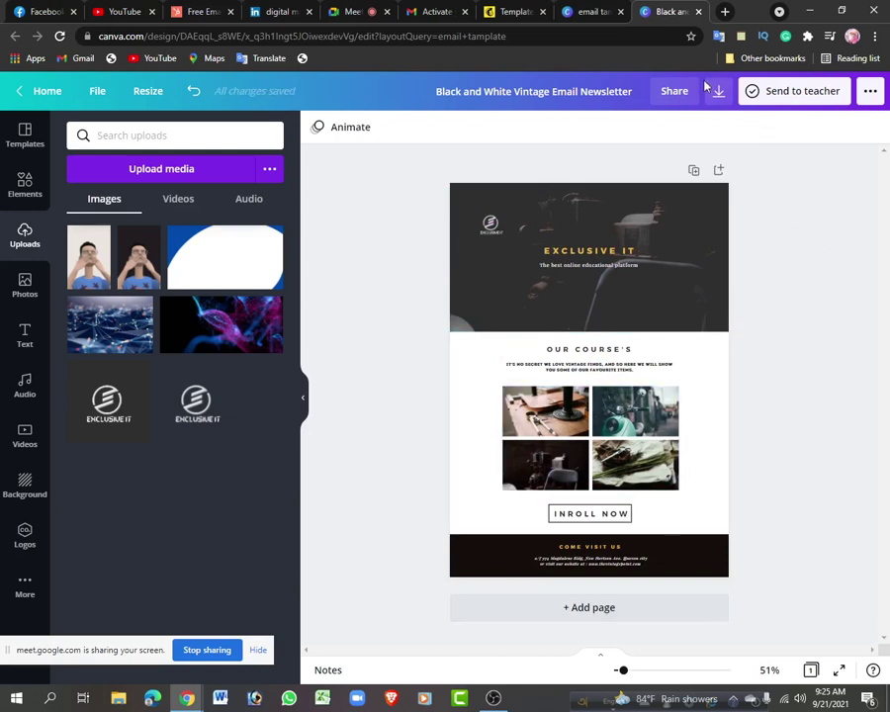
# Download the newsletter as a PDF Standard file to the Documents download folder and minimize the download window
pyautogui.click(719, 91)
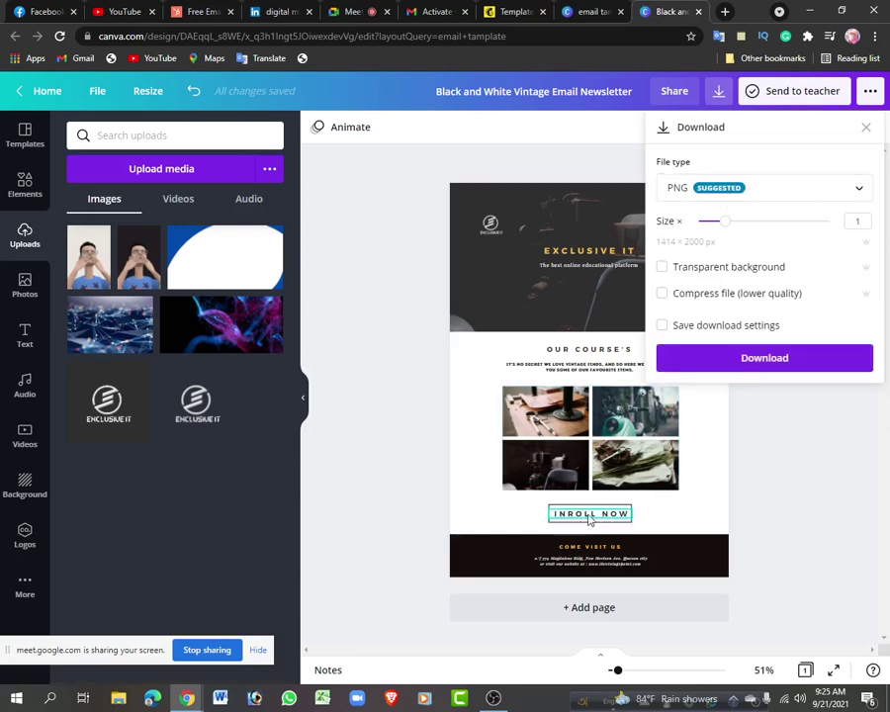
pyautogui.click(840, 188)
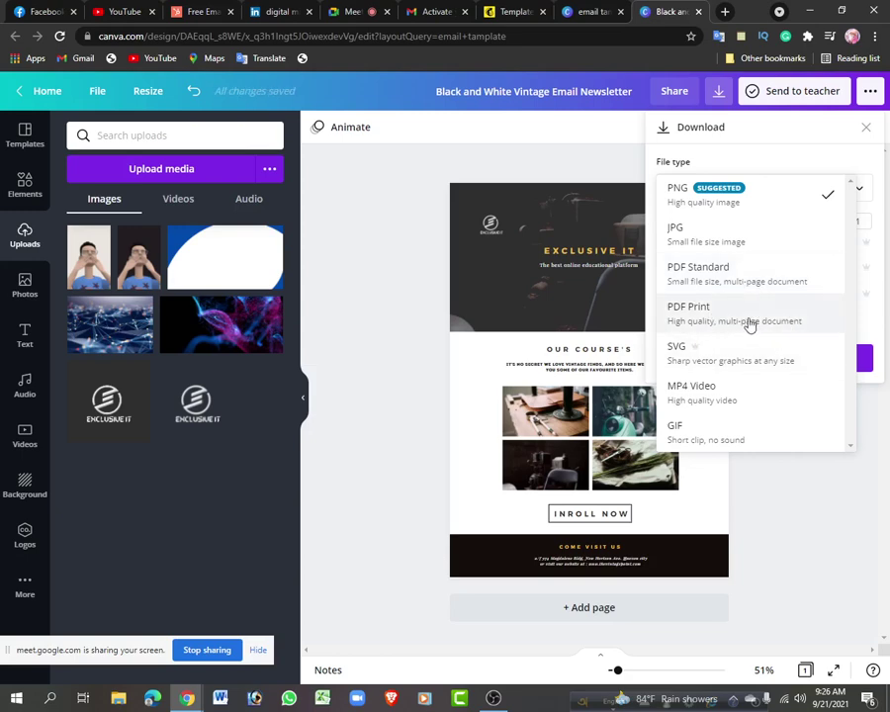
pyautogui.click(708, 279)
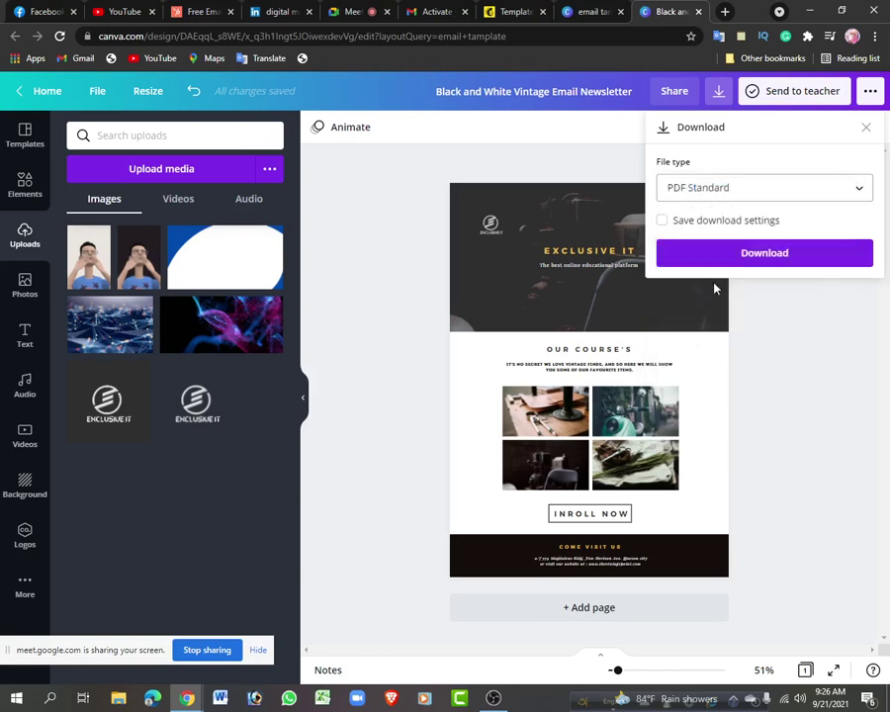
pyautogui.click(762, 255)
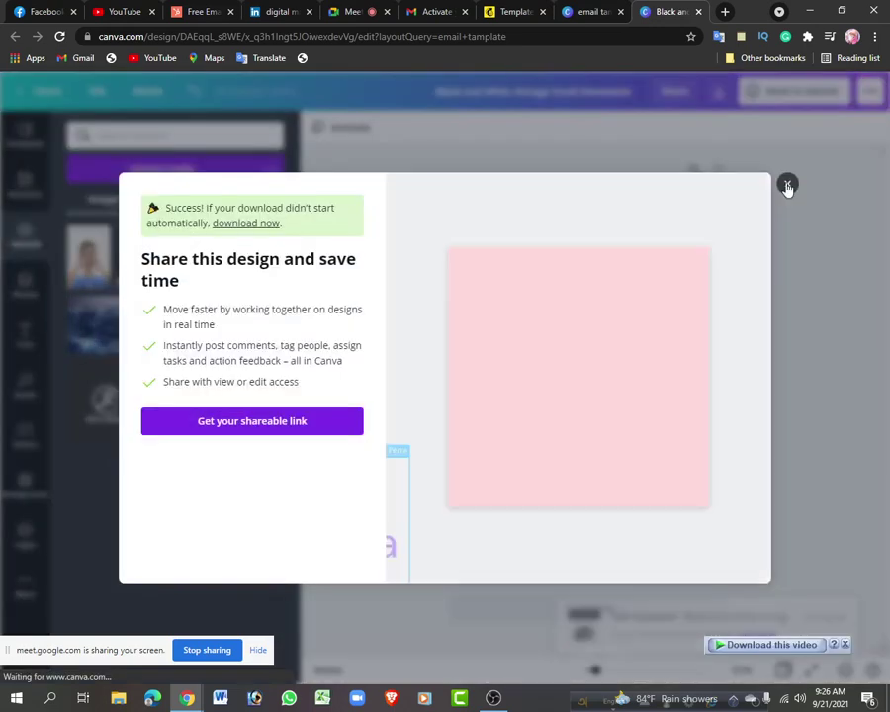
pyautogui.click(787, 185)
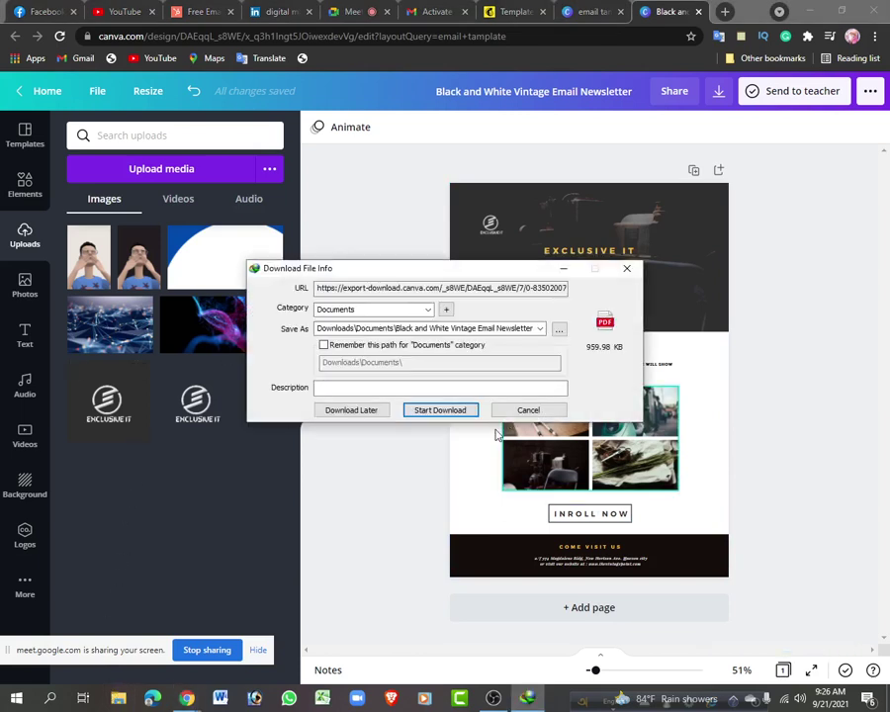
pyautogui.click(439, 410)
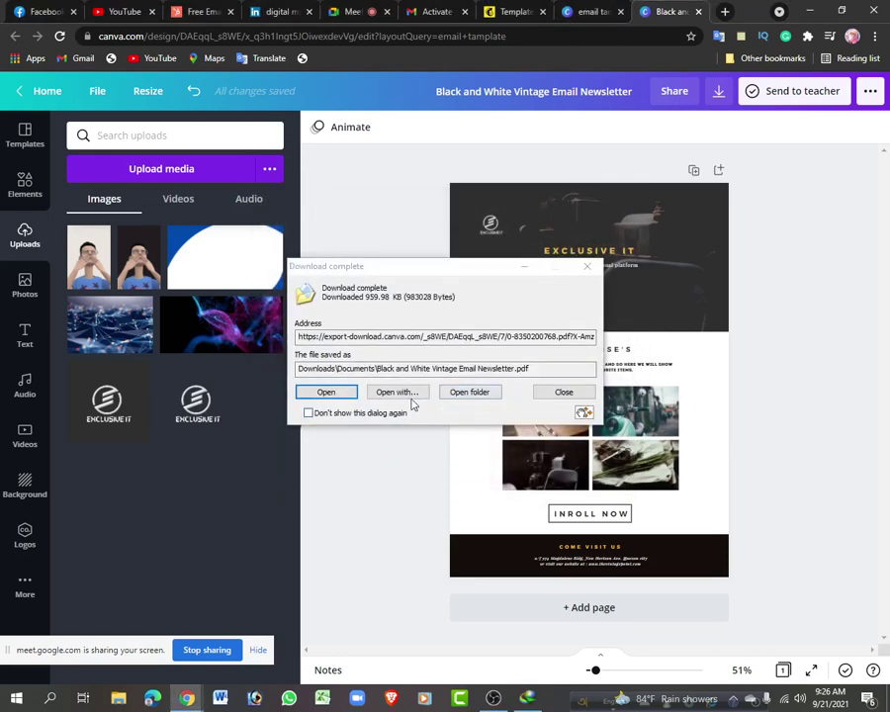
pyautogui.click(524, 266)
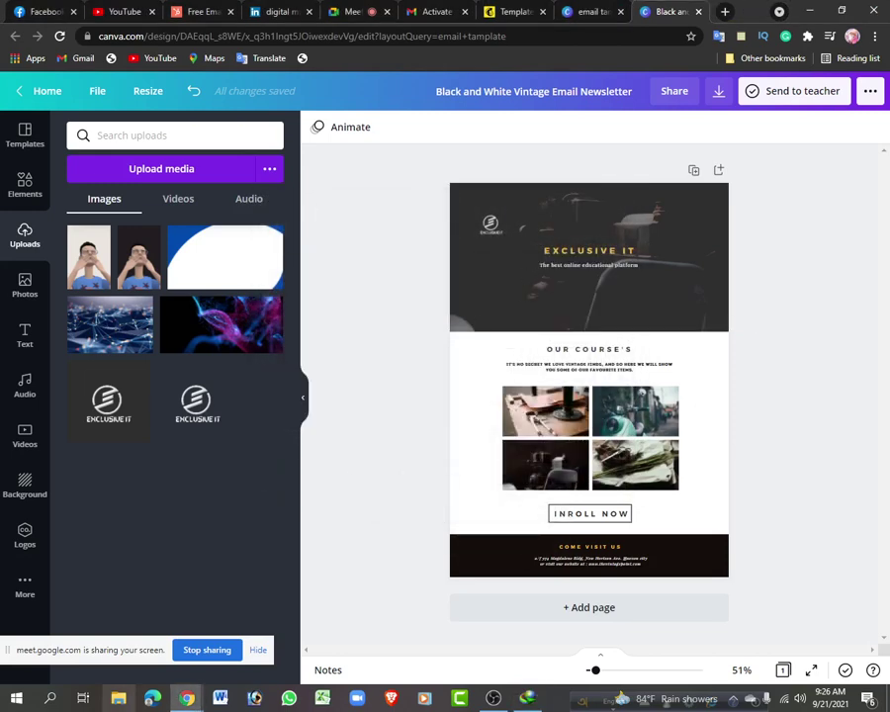
# Switch to File Explorer, locate the newsletter PDF in the Documents folder under Downloads, and return to the Canva design
pyautogui.click(118, 698)
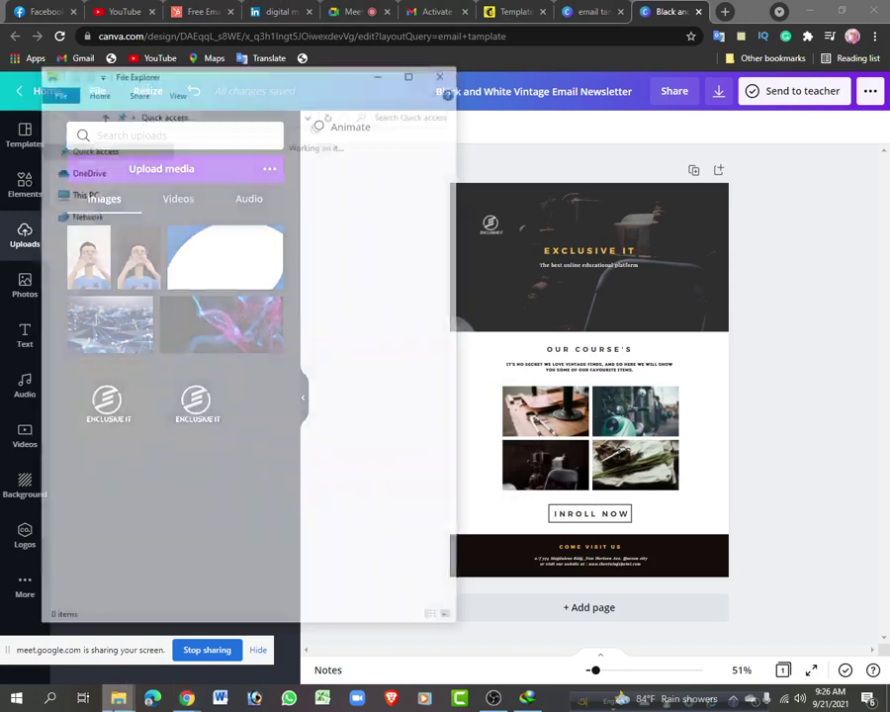
pyautogui.moveTo(324, 80); pyautogui.dragTo(687, 82)
pyautogui.click(494, 265)
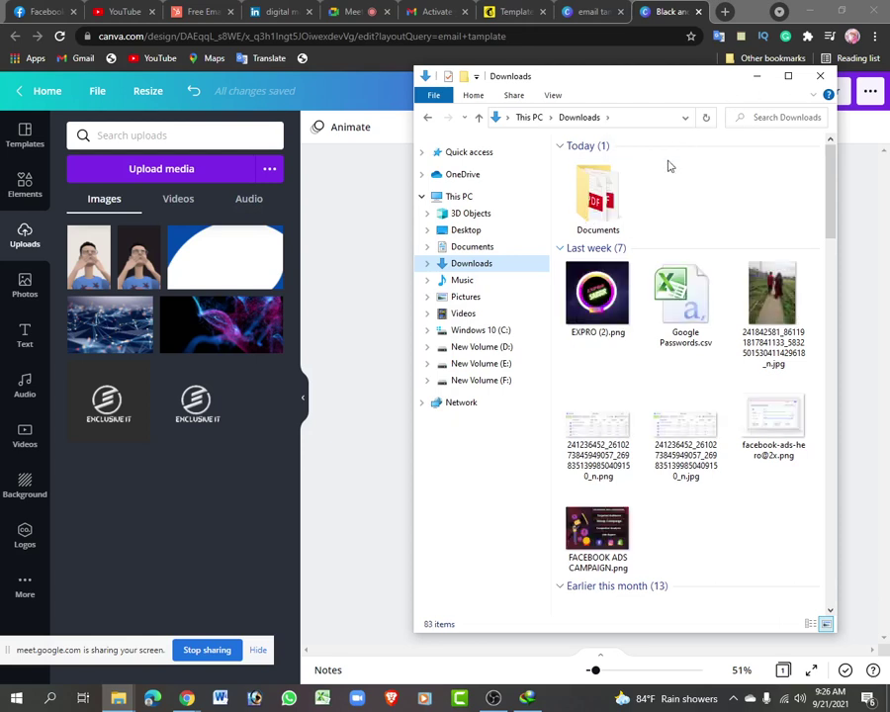
pyautogui.doubleClick(597, 196)
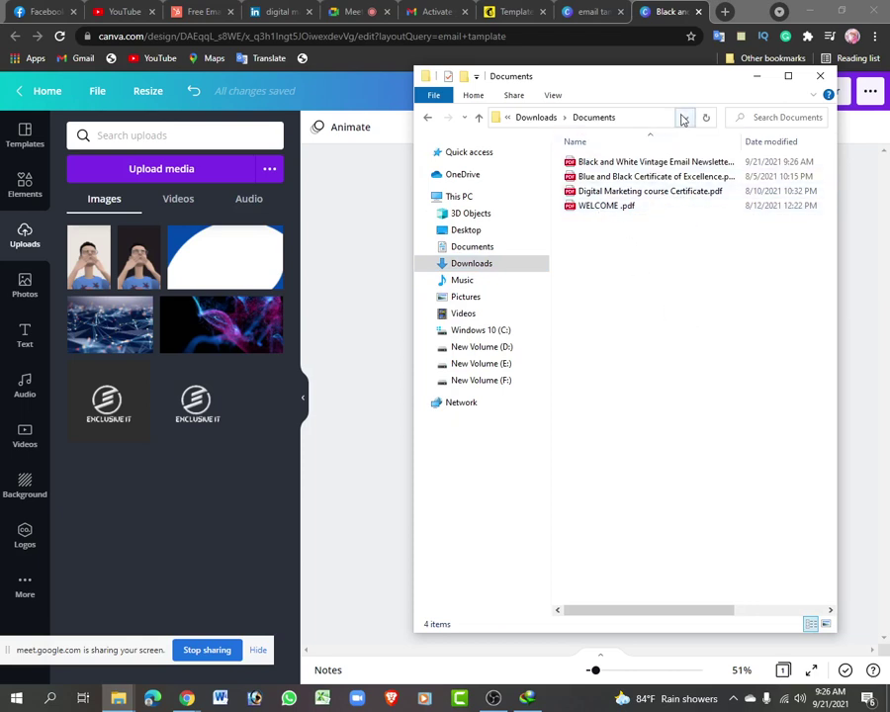
pyautogui.click(716, 166)
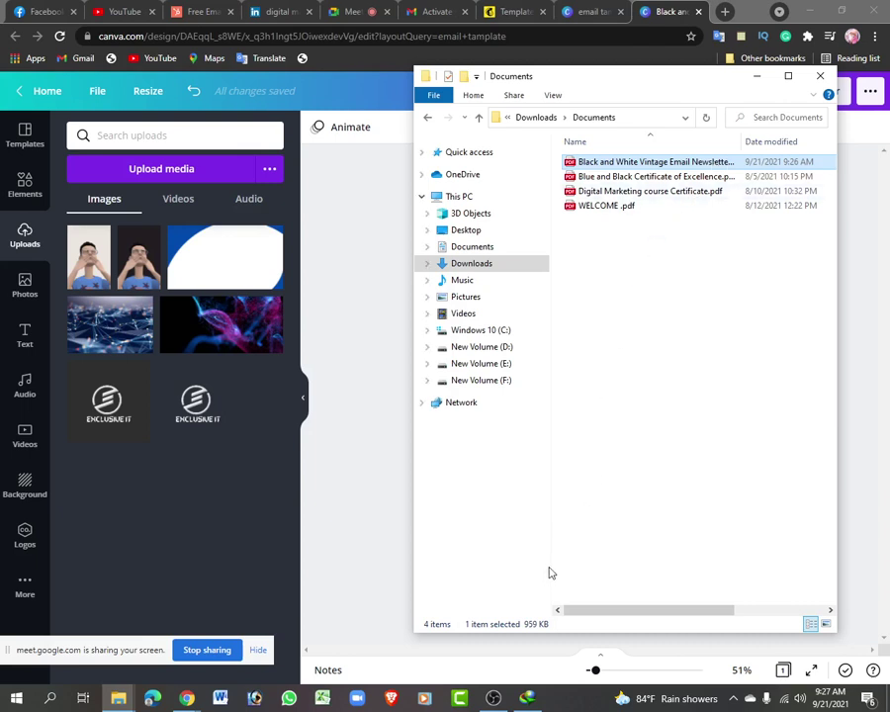
pyautogui.moveTo(671, 80); pyautogui.dragTo(524, 82)
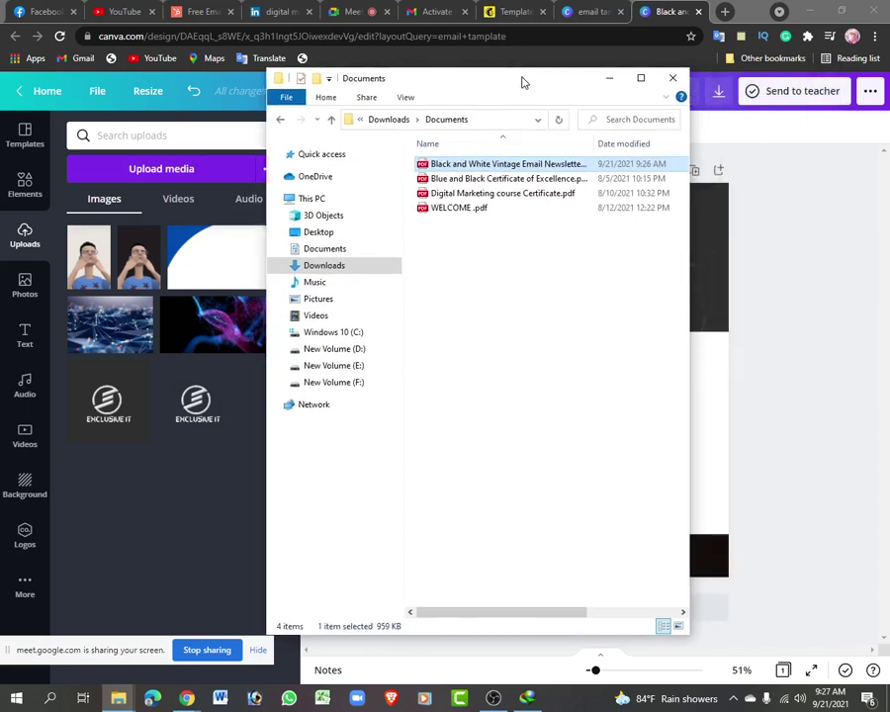
pyautogui.click(611, 79)
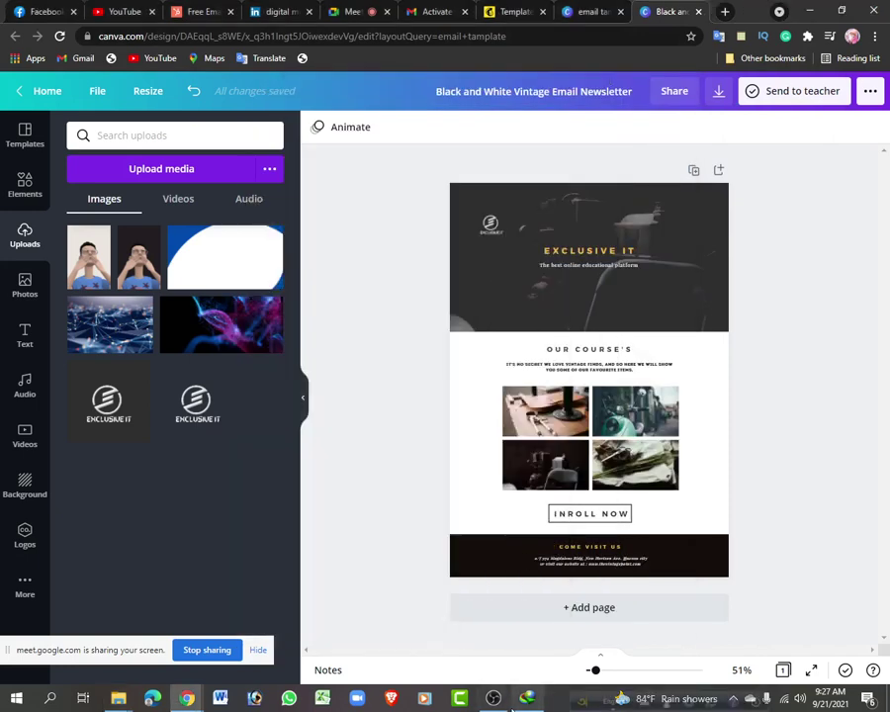
# Open the downloaded newsletter PDF in Google Chrome and look over its course section and enroll button
pyautogui.moveTo(522, 707)
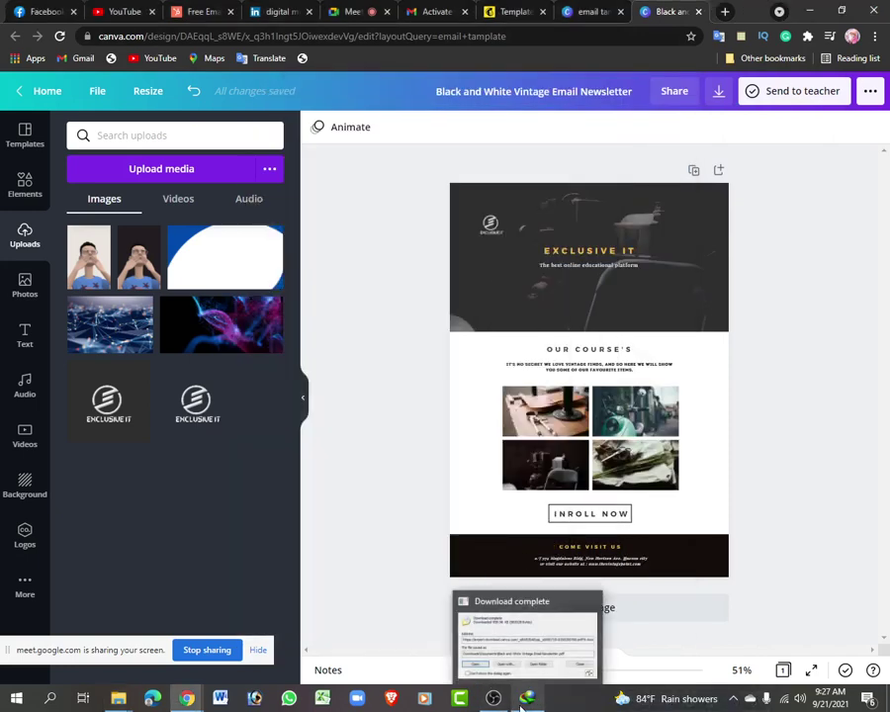
pyautogui.click(521, 661)
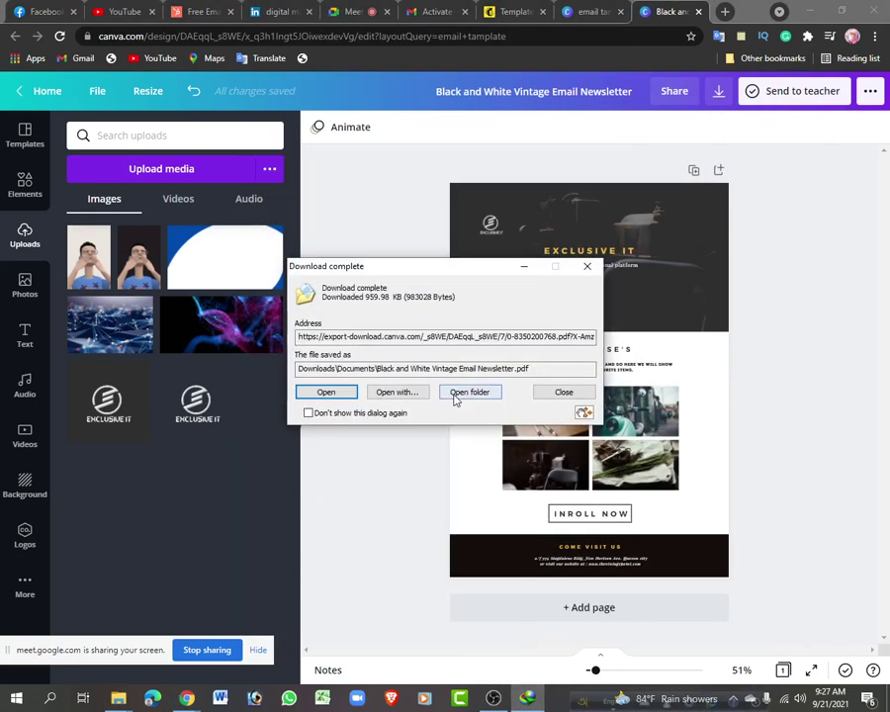
pyautogui.click(328, 393)
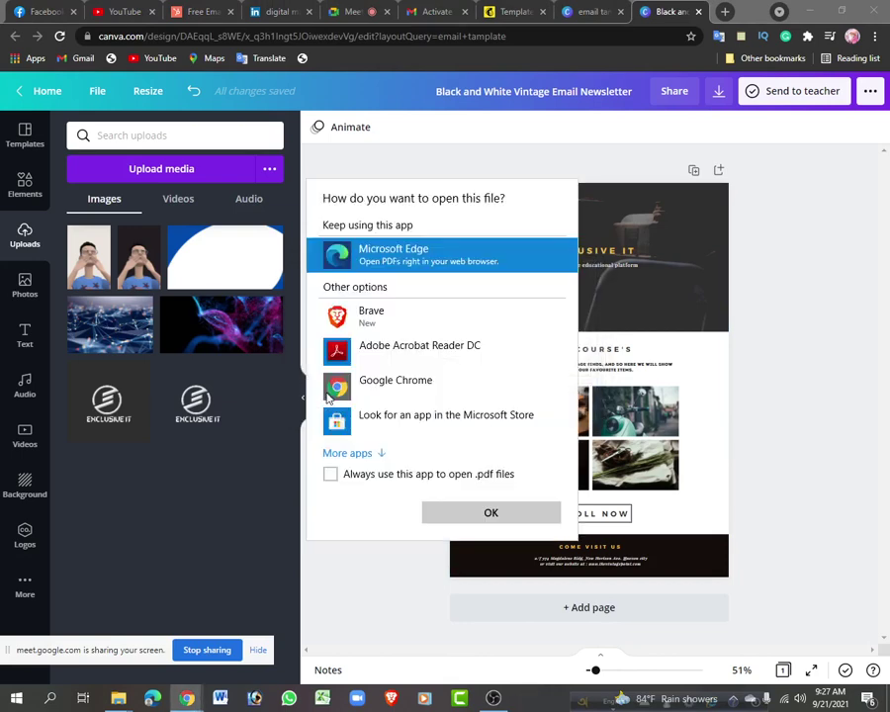
pyautogui.click(451, 393)
pyautogui.click(488, 519)
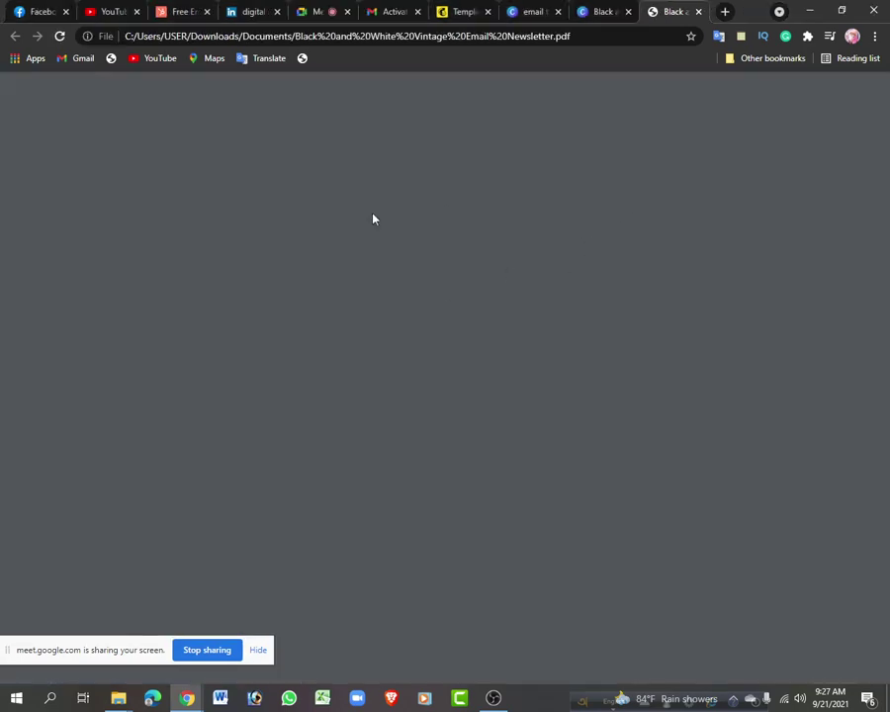
pyautogui.scroll(-2, 550, 418)
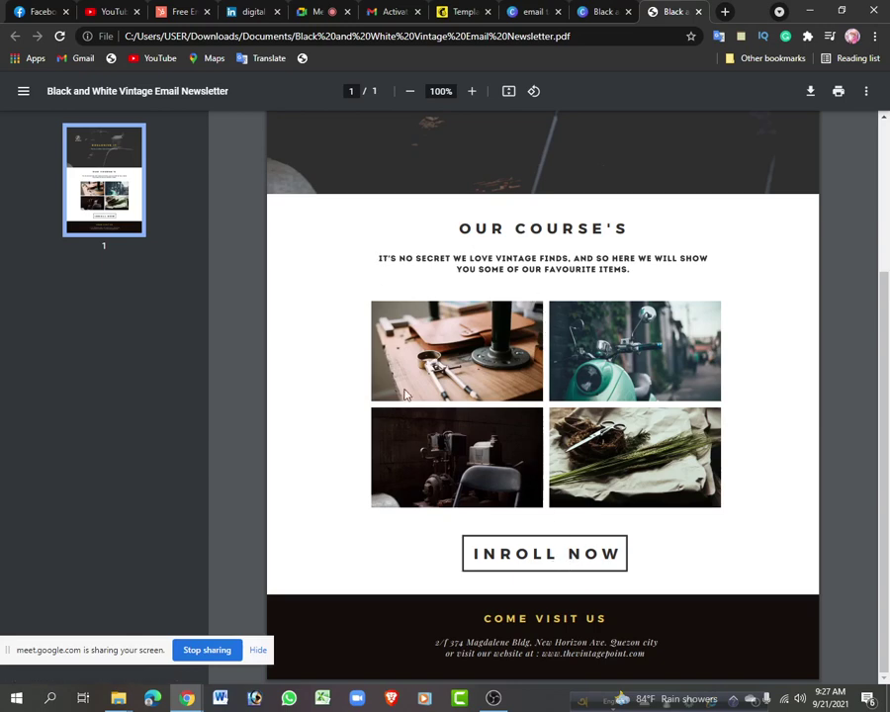
pyautogui.moveTo(399, 258); pyautogui.dragTo(648, 265)
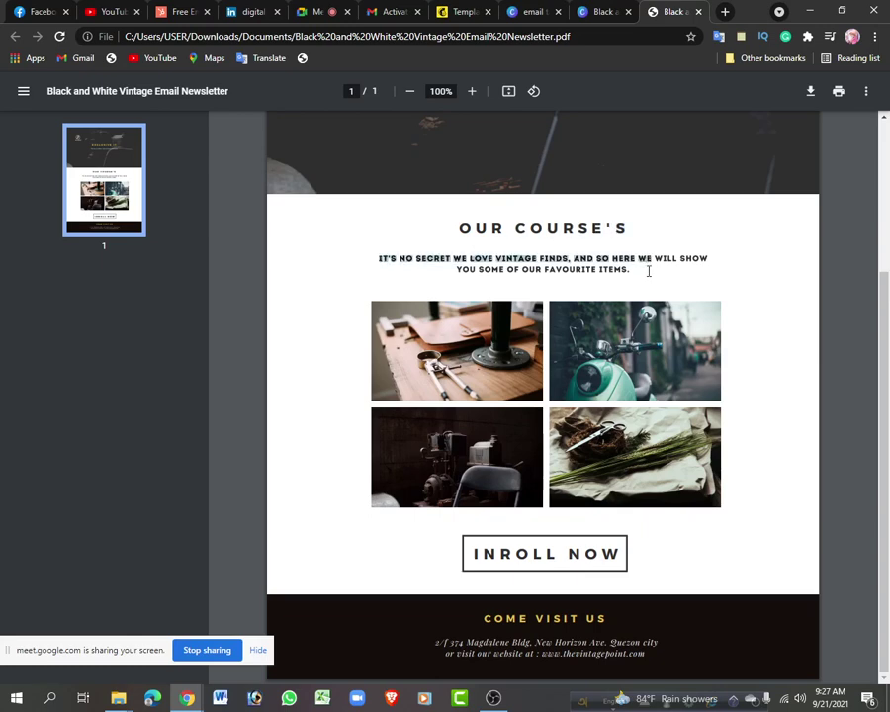
pyautogui.click(511, 262)
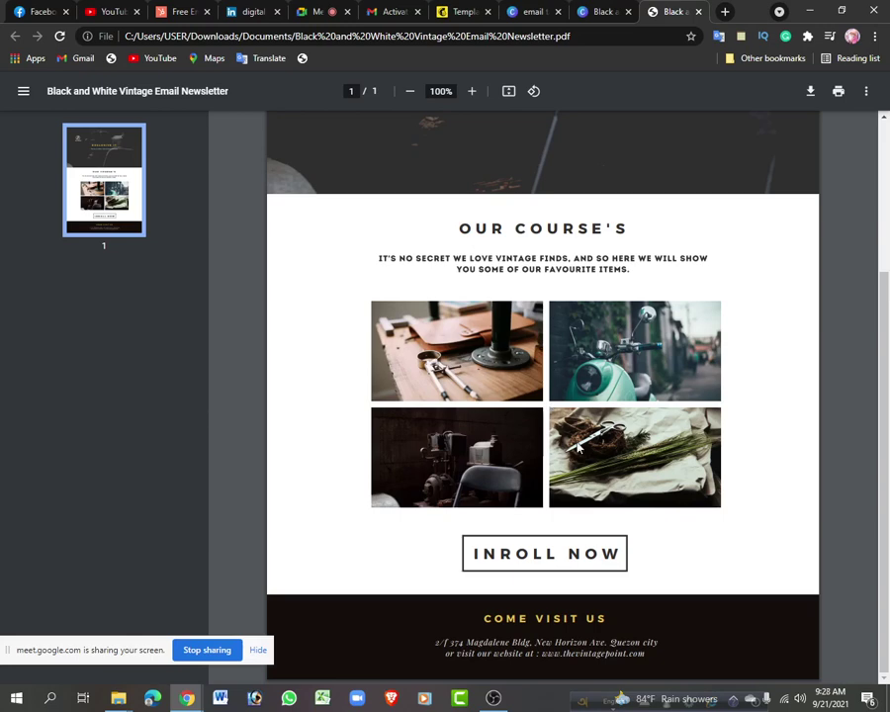
# Test the enroll button's link in the newsletter PDF, then return to the PDF's course section
pyautogui.click(553, 556)
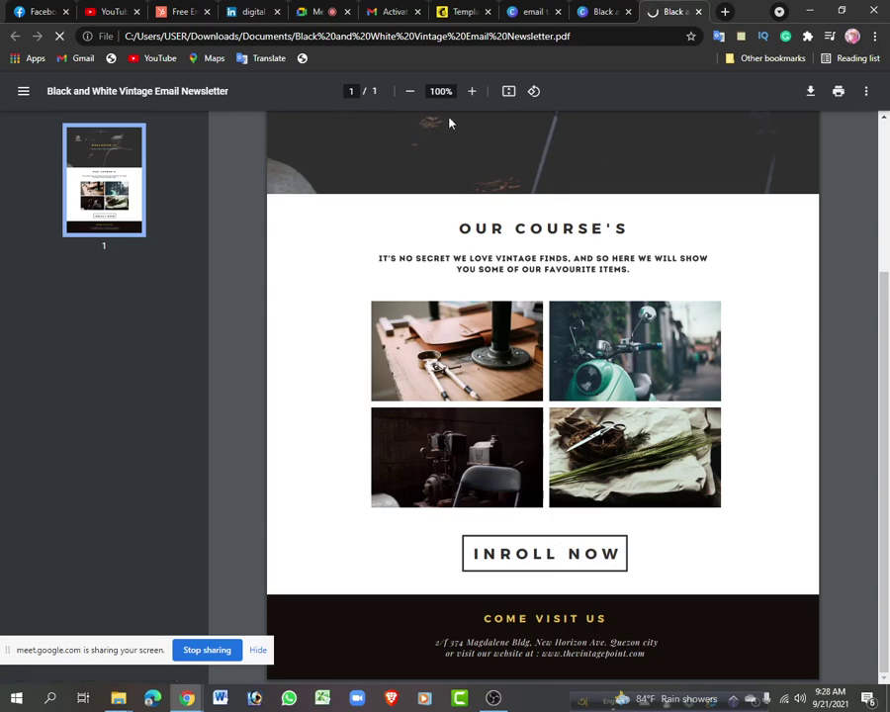
pyautogui.click(526, 560)
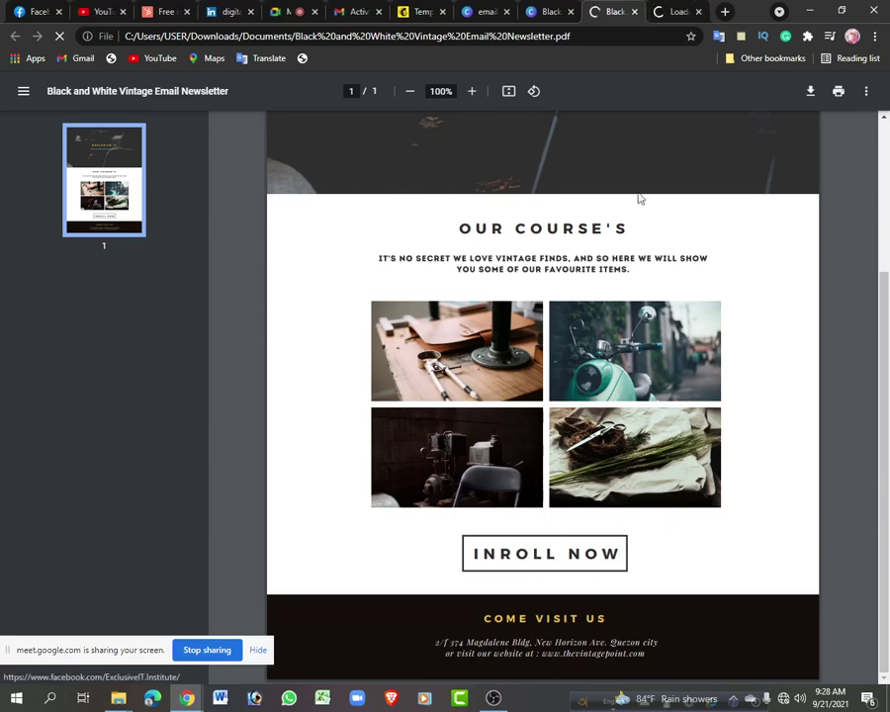
pyautogui.click(676, 14)
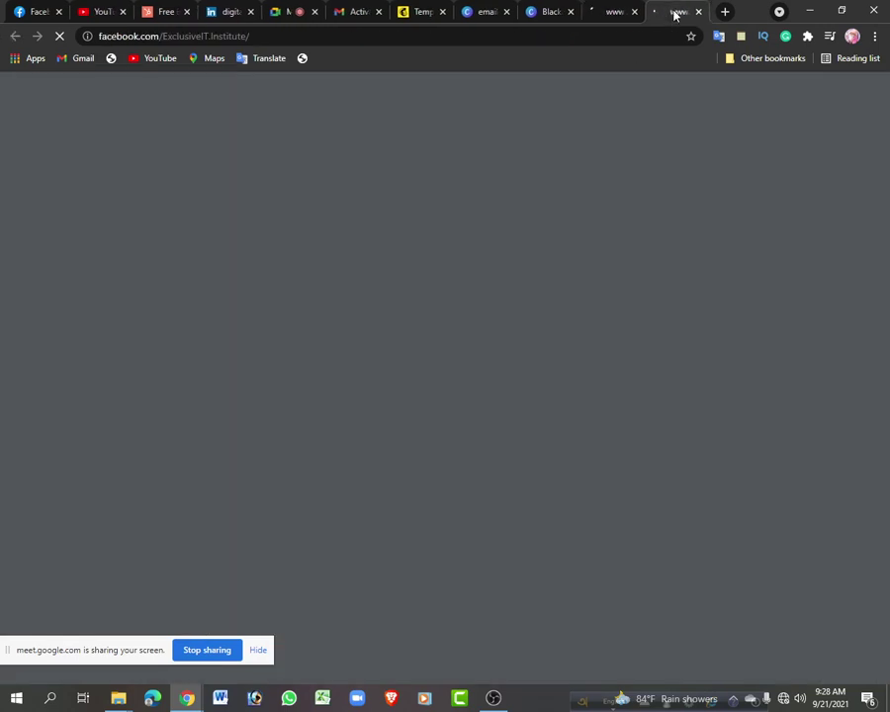
pyautogui.click(611, 13)
pyautogui.click(16, 35)
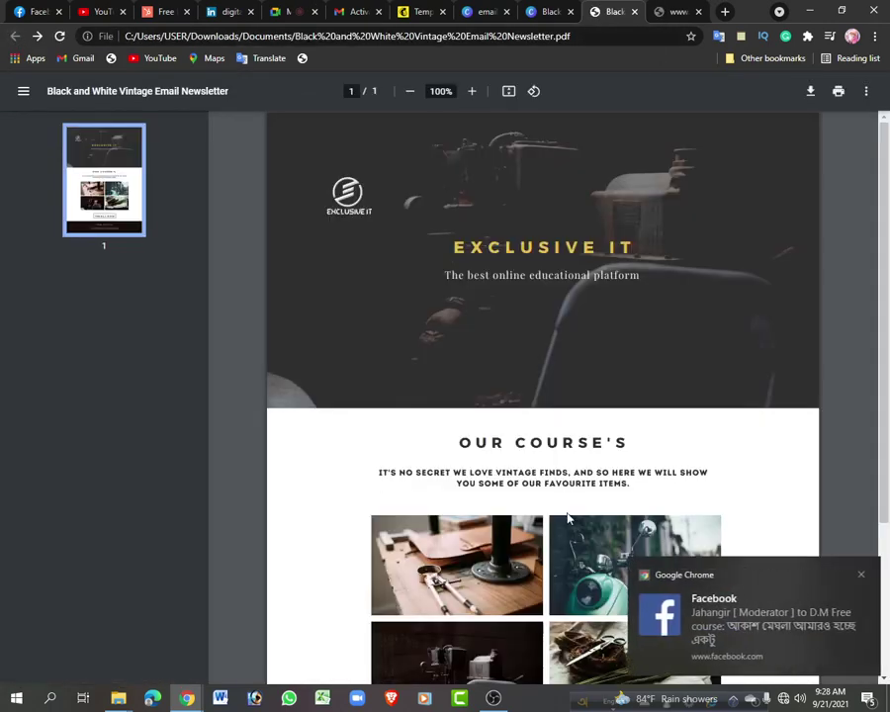
pyautogui.scroll(-2, 621, 540)
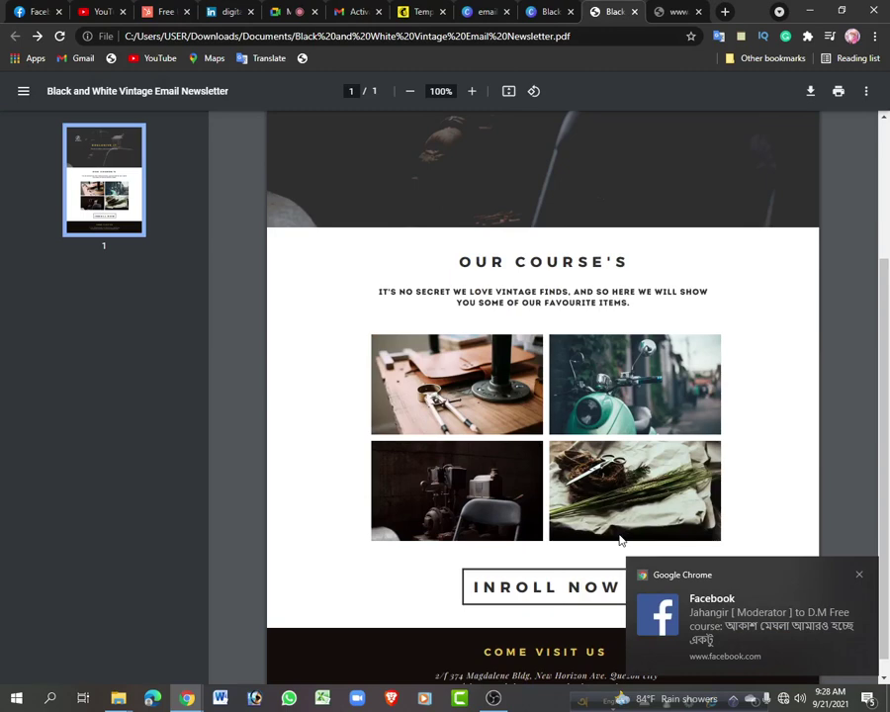
pyautogui.scroll(-1, 622, 541)
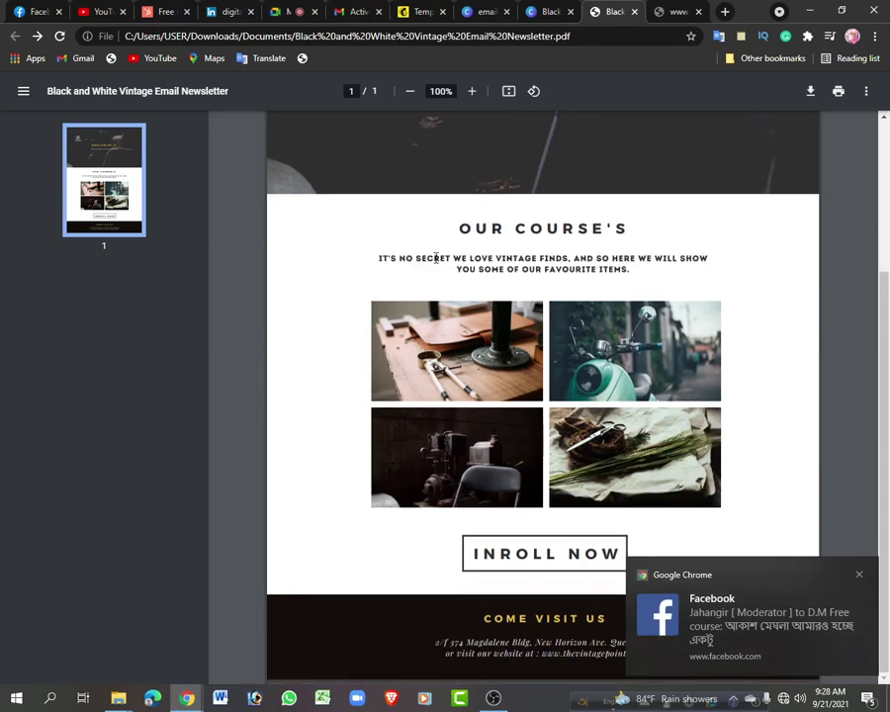
pyautogui.click(492, 699)
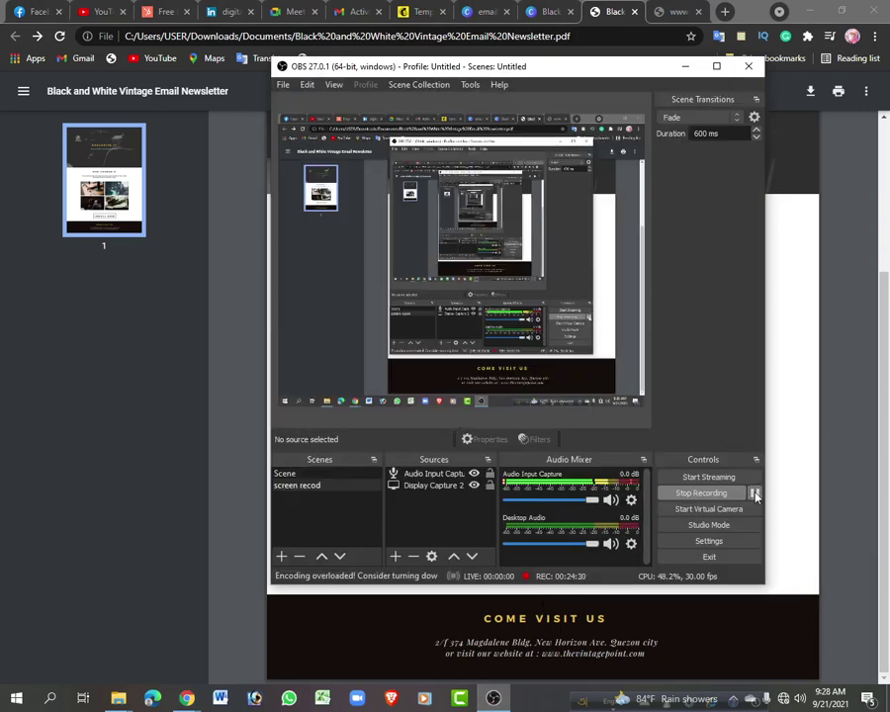
pyautogui.click(685, 66)
# Switch to the Mailchimp Templates page, reload it and try to start a new template
pyautogui.click(452, 14)
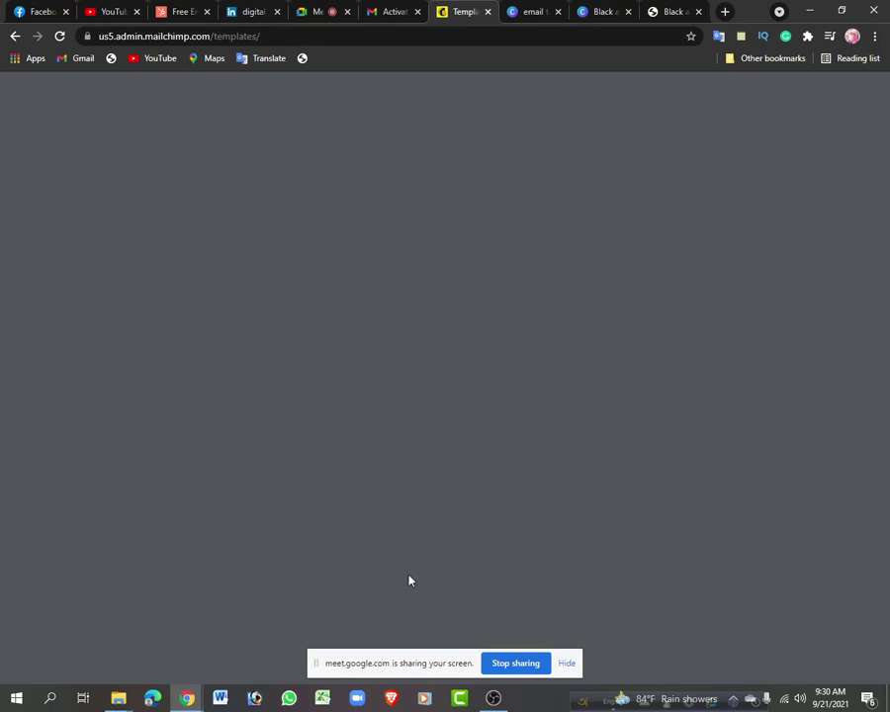
pyautogui.click(60, 36)
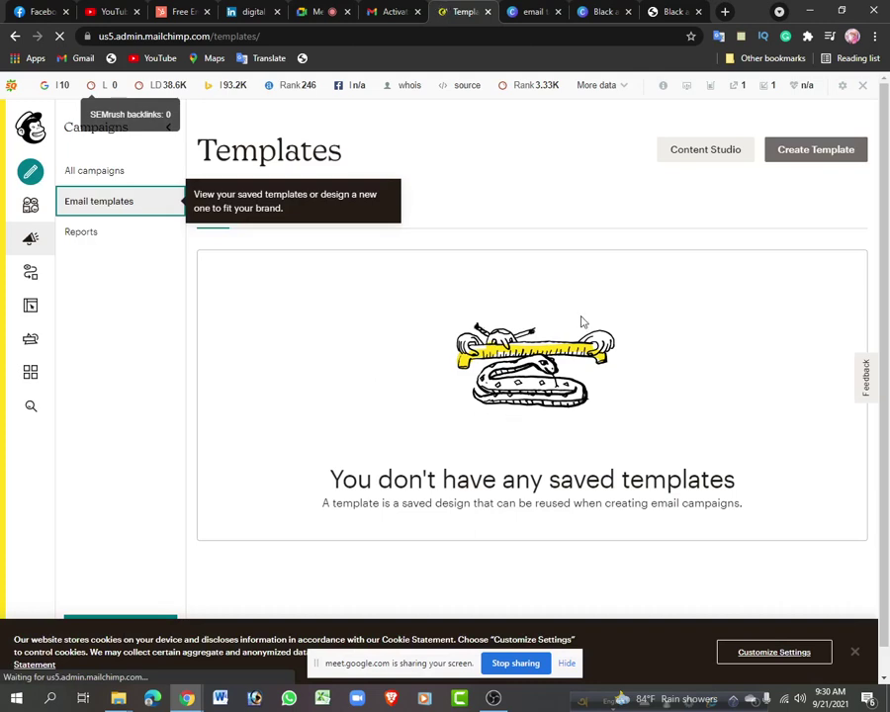
pyautogui.click(824, 161)
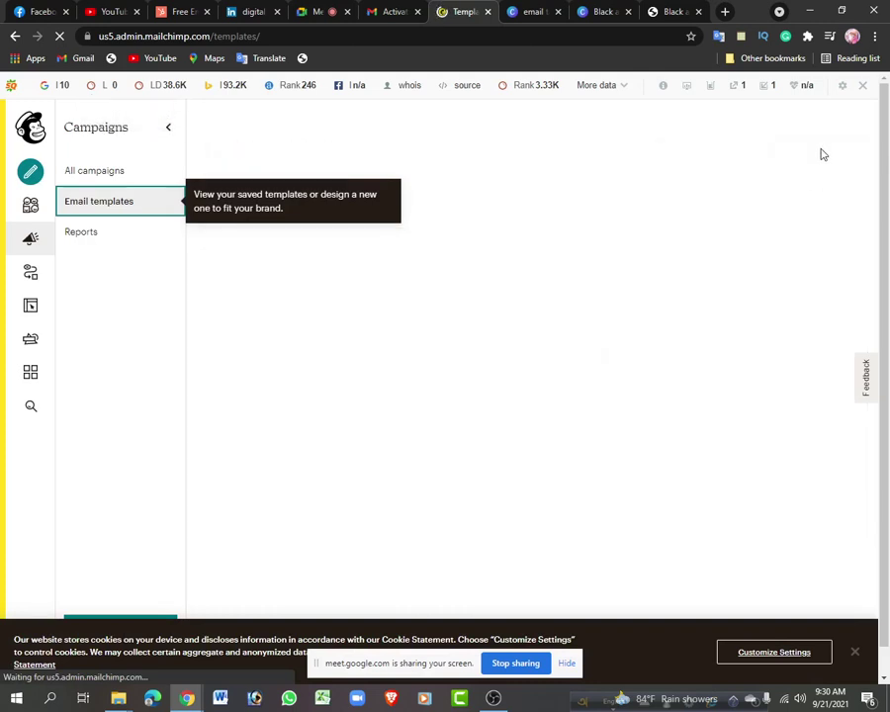
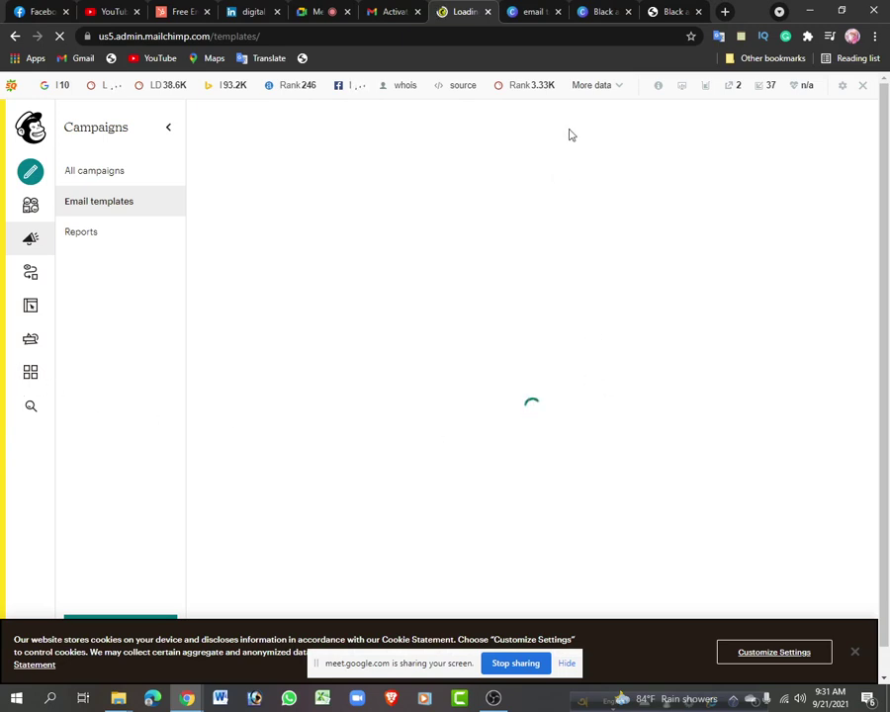
# Close the two Canva tabs and the LinkedIn tab in the browser
pyautogui.click(558, 11)
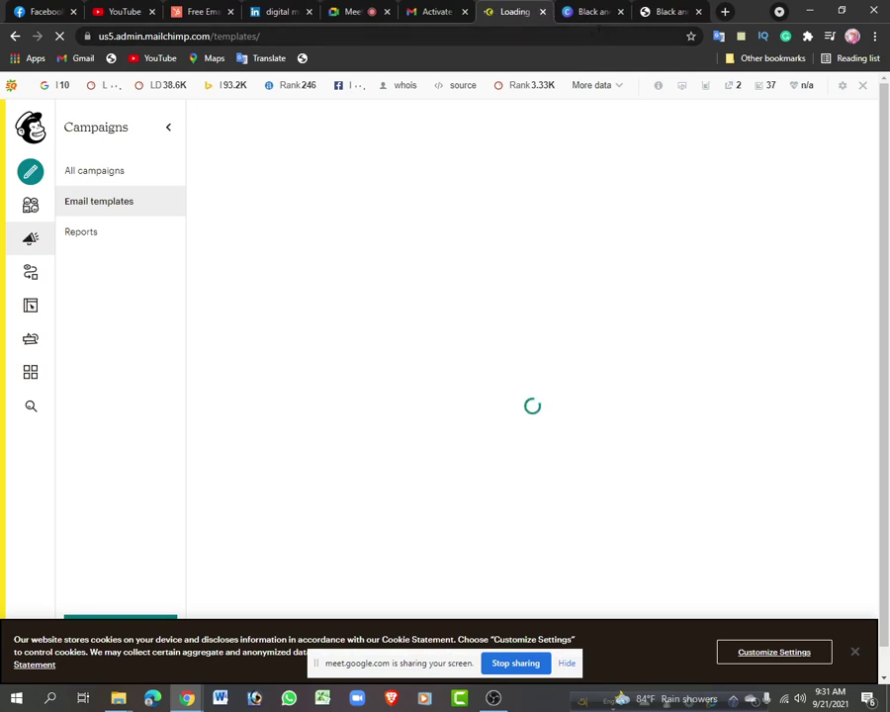
pyautogui.click(621, 11)
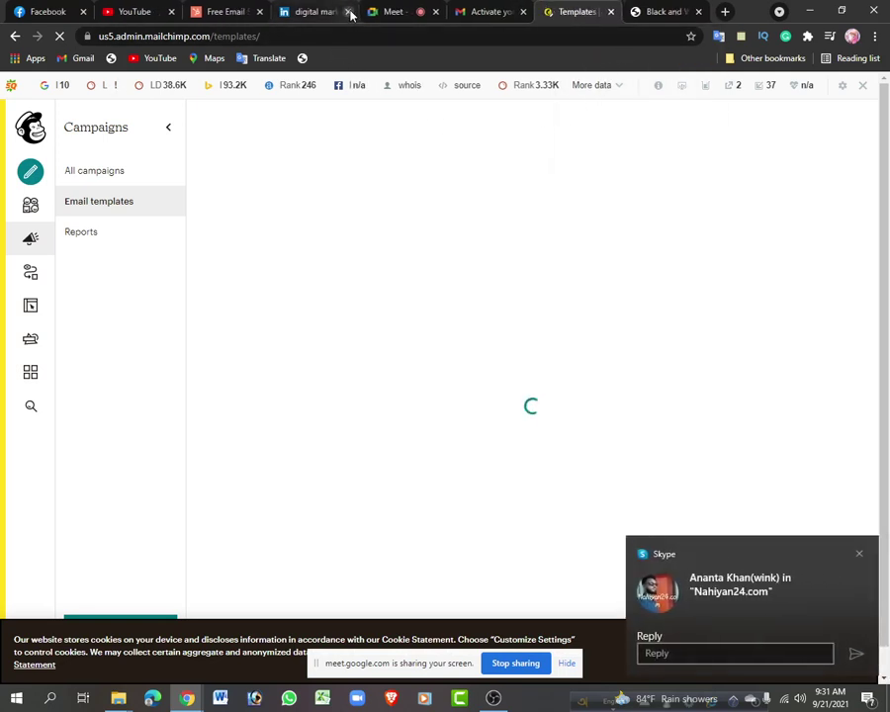
pyautogui.click(347, 11)
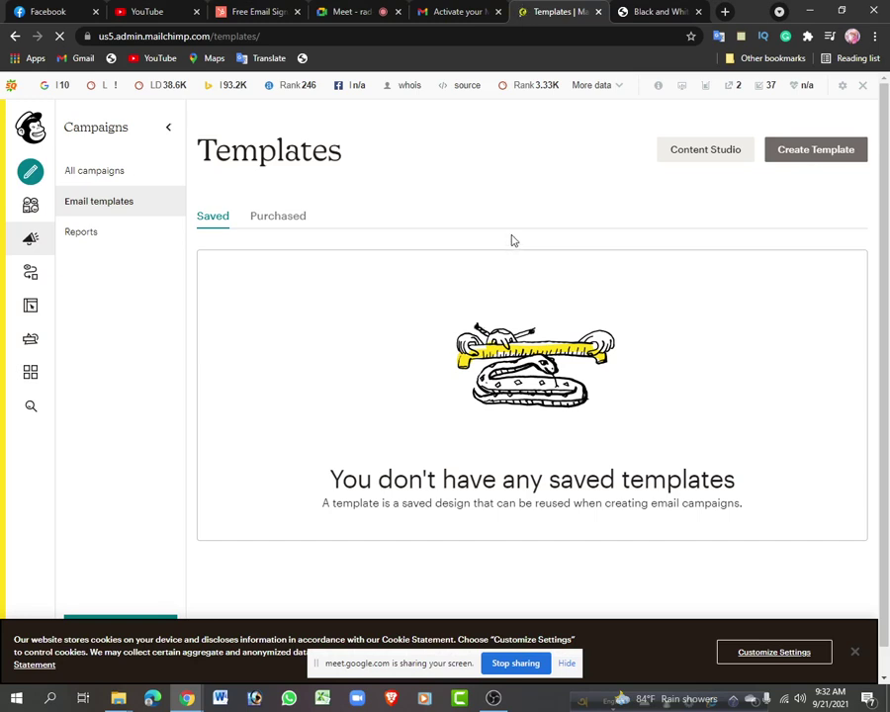
# Start creating a template and look through the Featured and Basic layouts
pyautogui.click(800, 158)
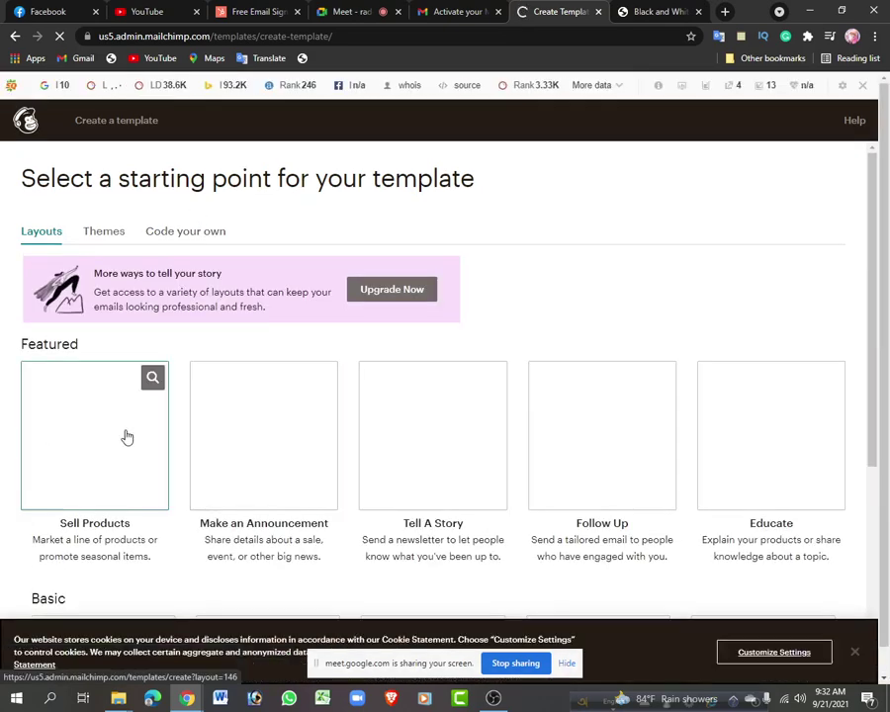
pyautogui.scroll(-2, 30, 364)
pyautogui.moveTo(389, 353)
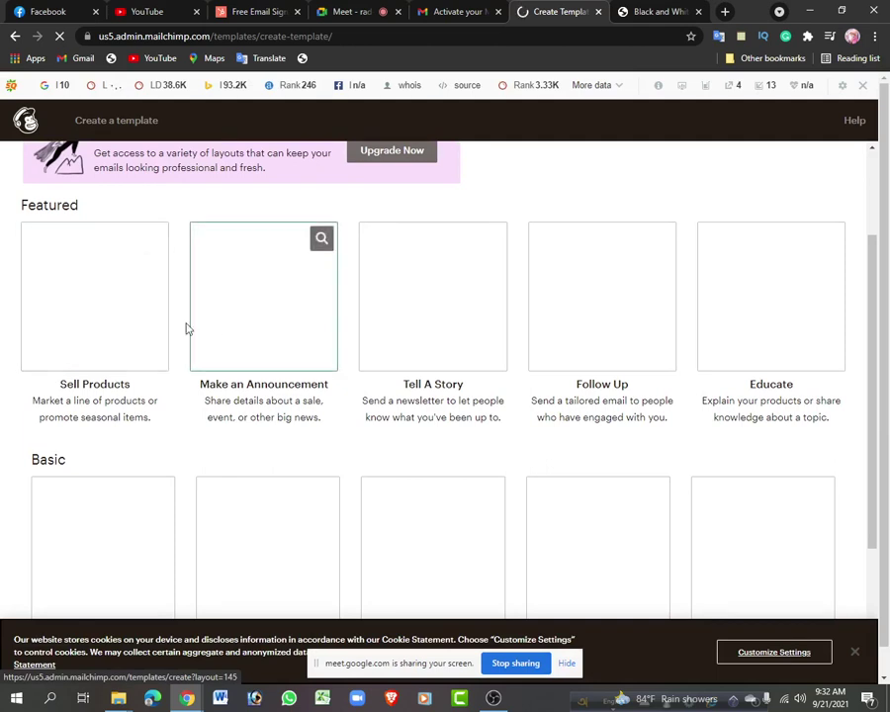
pyautogui.scroll(-2, 759, 347)
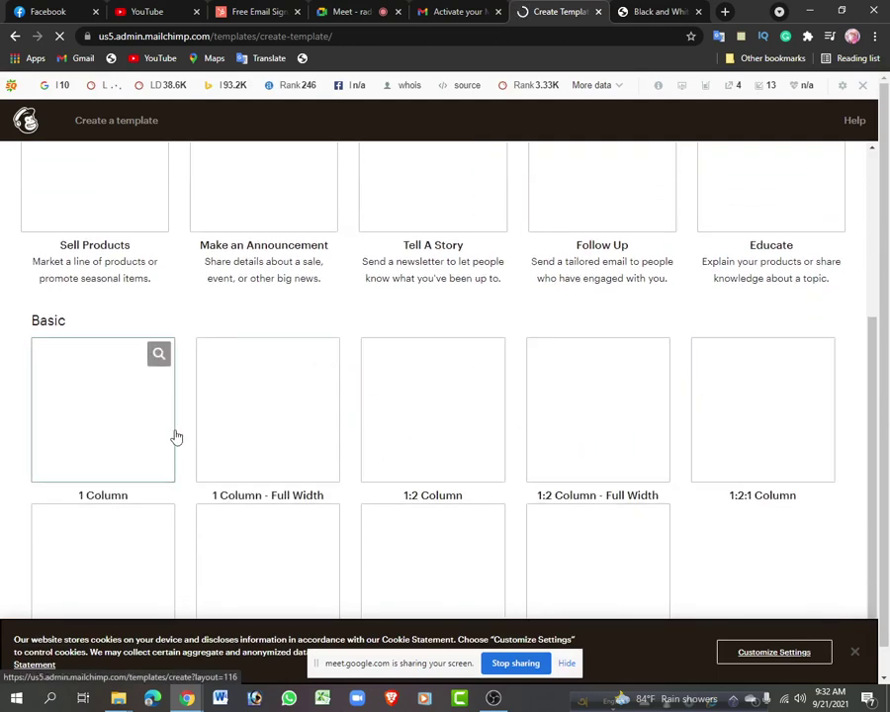
pyautogui.scroll(-1, 280, 419)
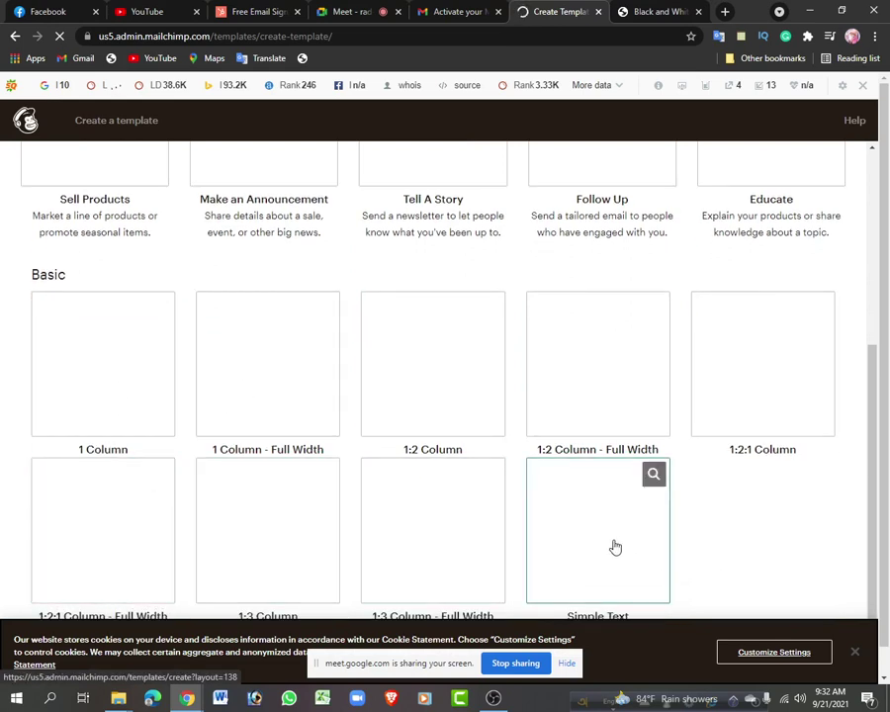
pyautogui.scroll(-1, 613, 546)
pyautogui.scroll(5, 252, 549)
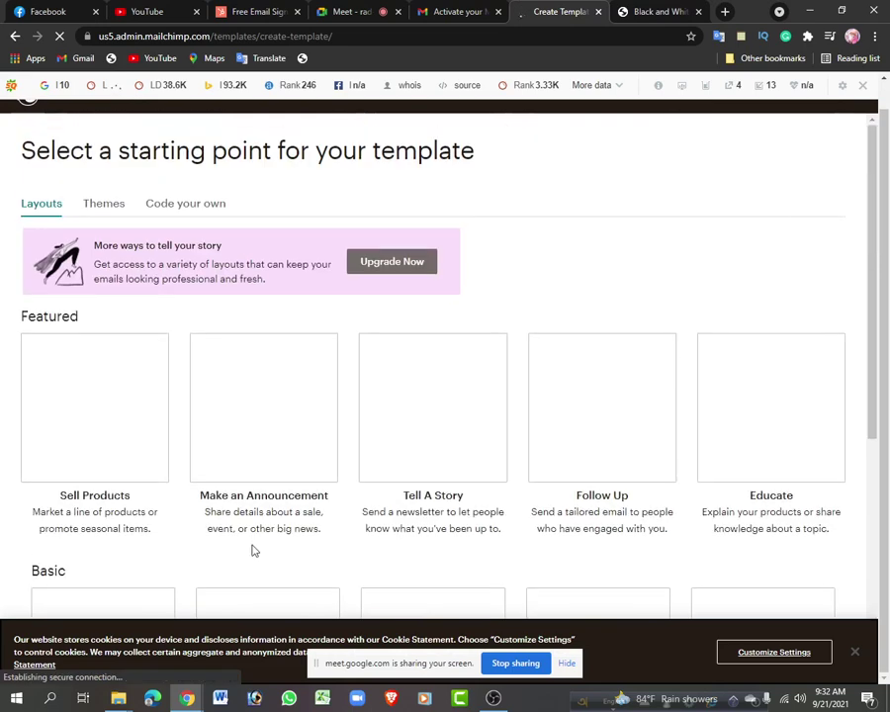
# Examine the Code your own starting points, including Paste in code, Import HTML and Import zip
pyautogui.click(202, 234)
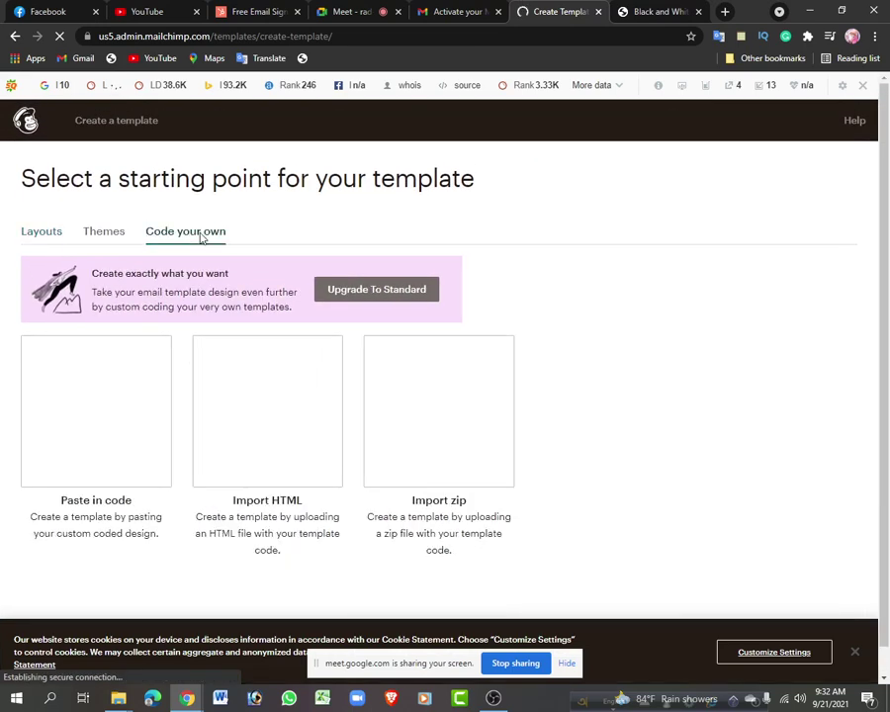
pyautogui.moveTo(48, 363)
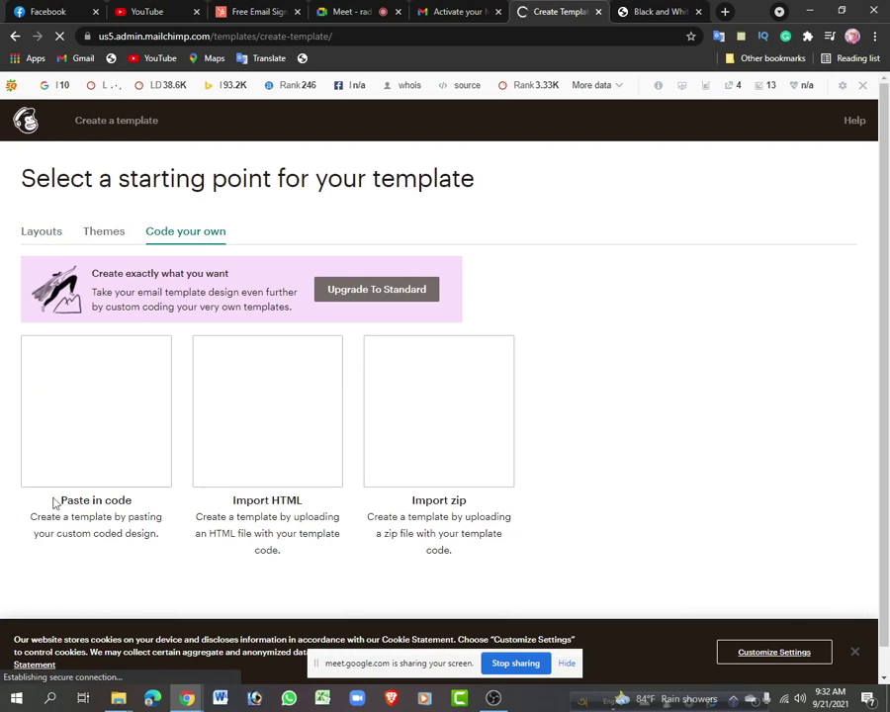
pyautogui.moveTo(453, 427)
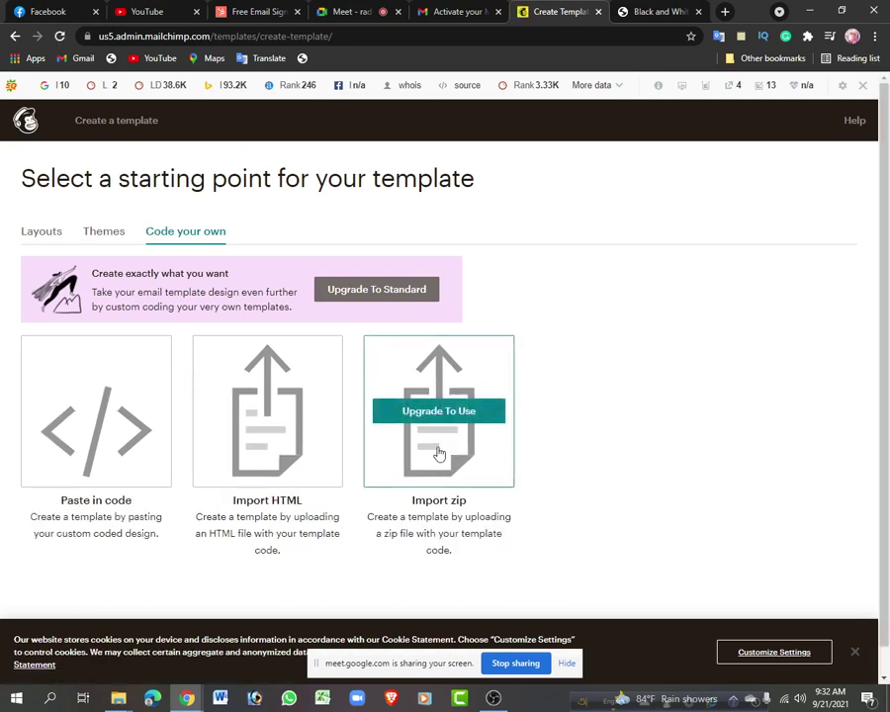
pyautogui.scroll(-1, 465, 465)
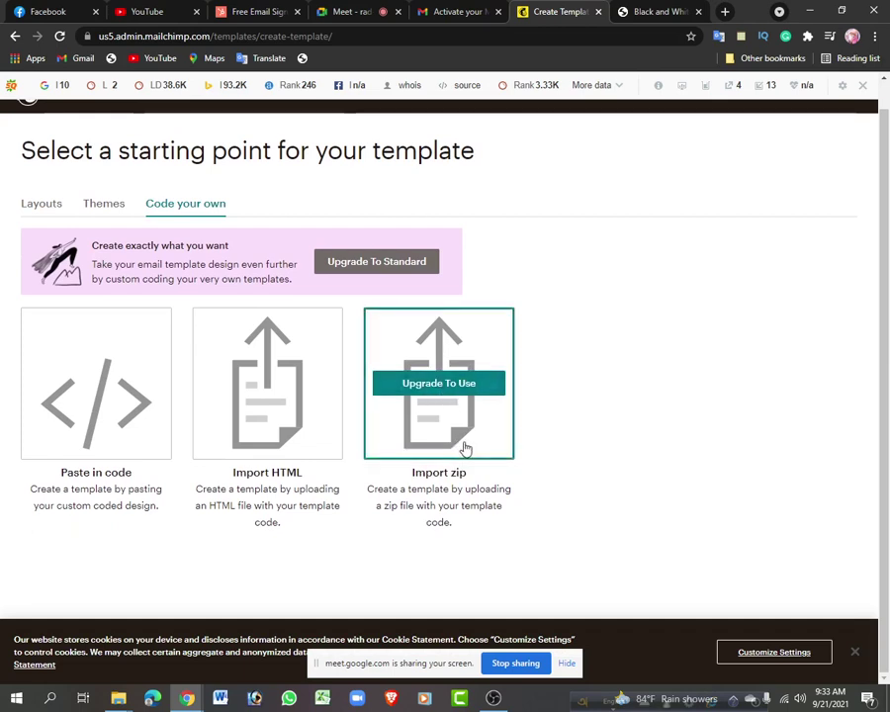
pyautogui.scroll(1, 534, 447)
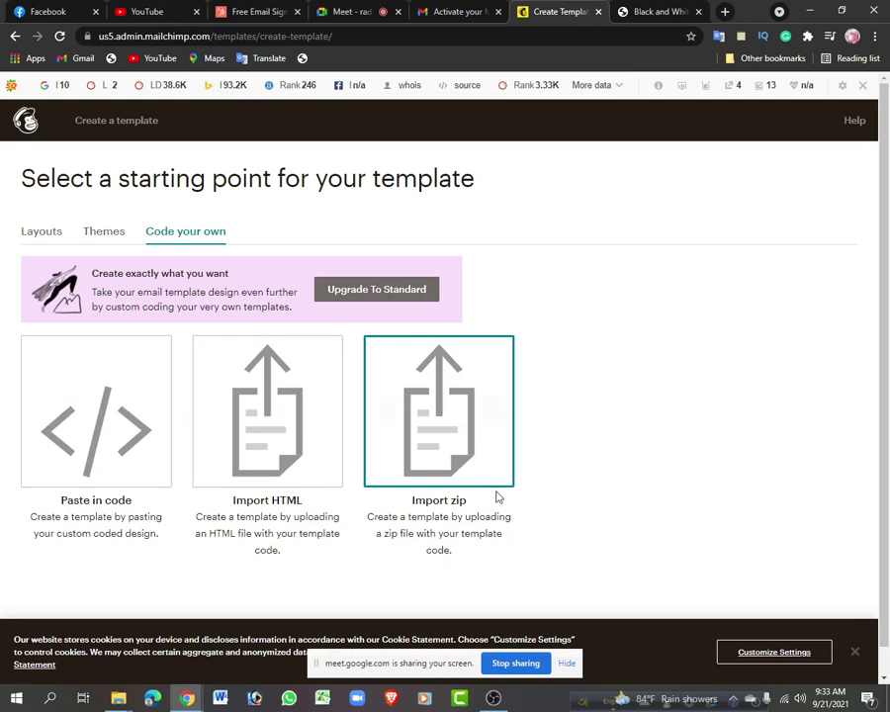
# Open the upgrade plans for Import zip and compare the Premium plan with the Free plan
pyautogui.moveTo(453, 556); pyautogui.dragTo(375, 533)
pyautogui.click(437, 537)
pyautogui.click(436, 420)
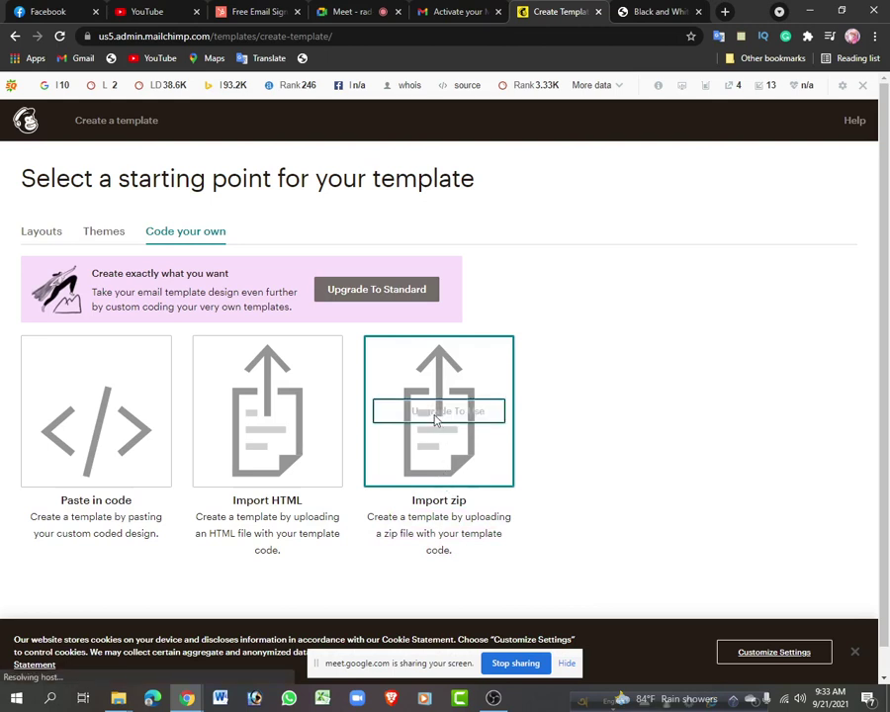
pyautogui.scroll(-1, 441, 416)
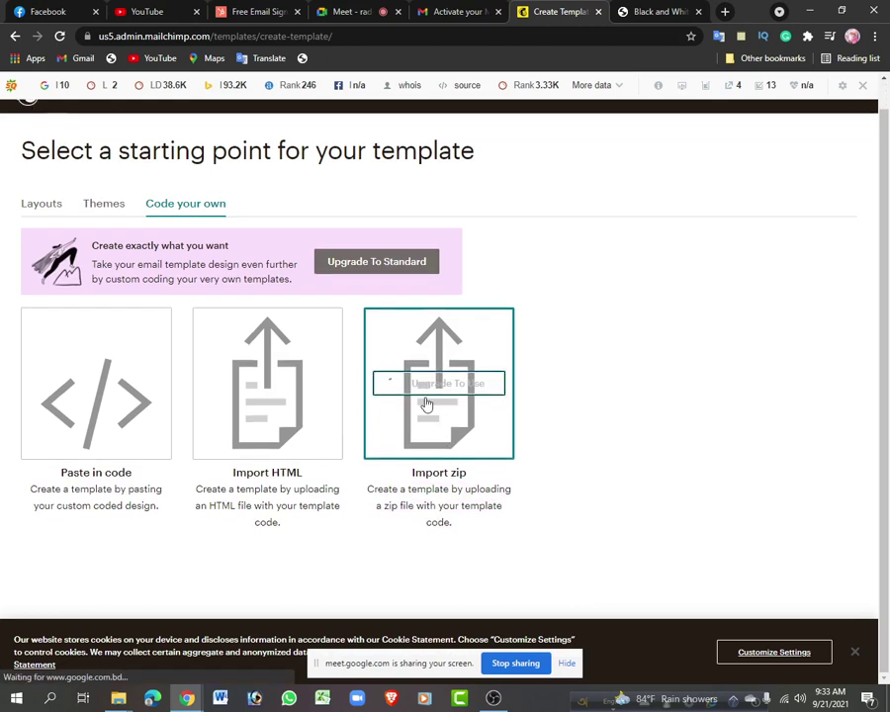
pyautogui.scroll(1, 427, 403)
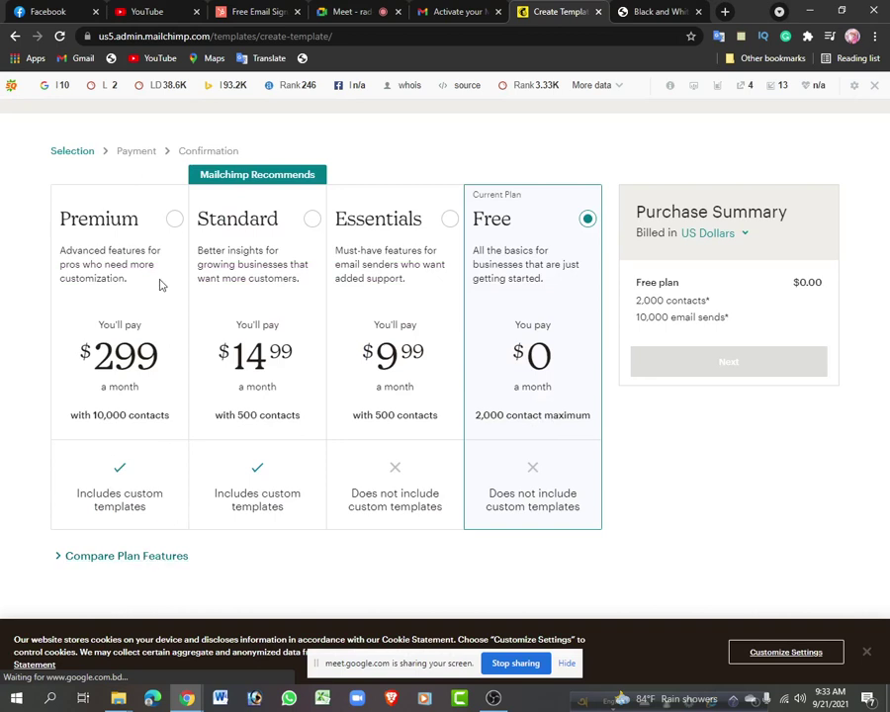
pyautogui.click(174, 220)
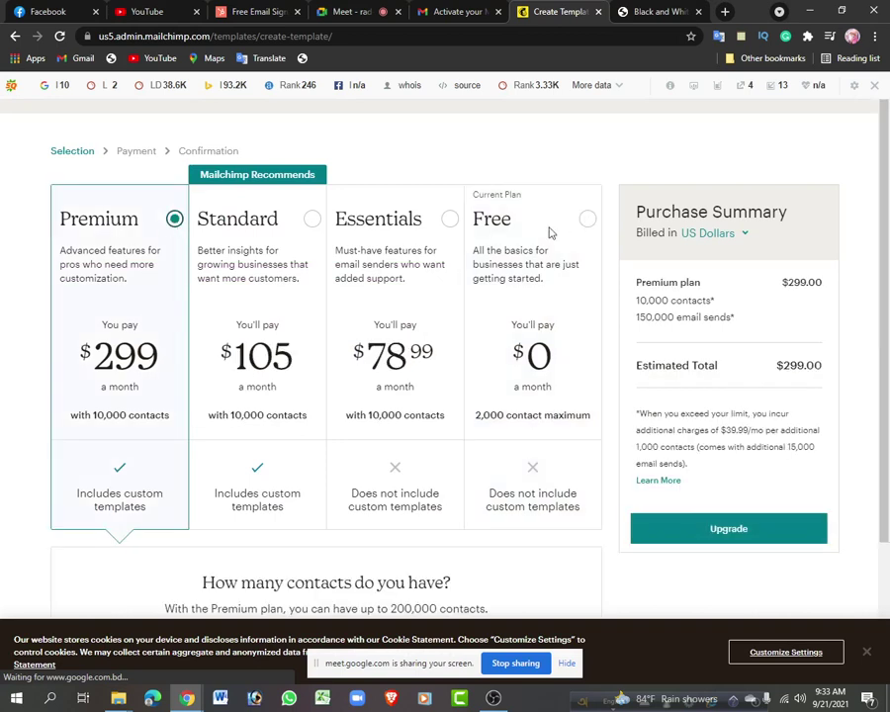
pyautogui.click(588, 219)
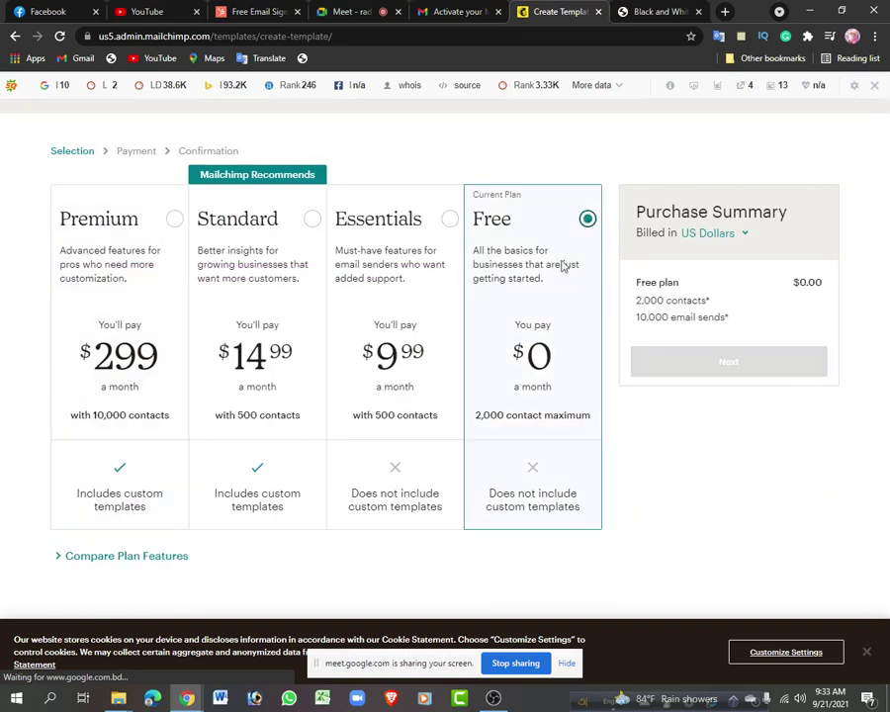
# Leave the plan page, restart template creation and review the Themes and the Featured and Basic layouts
pyautogui.click(14, 36)
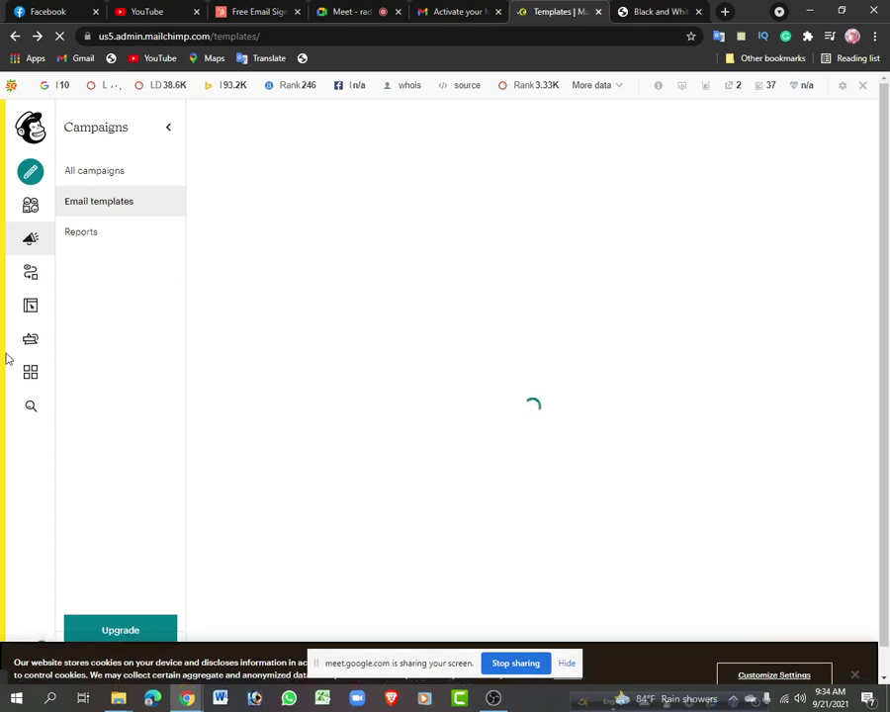
pyautogui.click(826, 159)
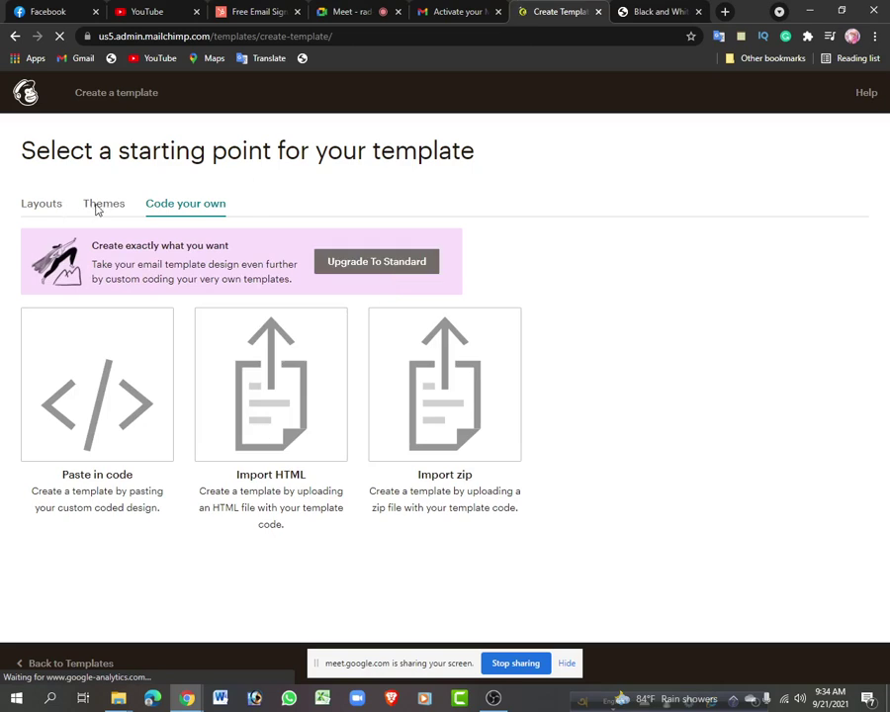
pyautogui.click(97, 205)
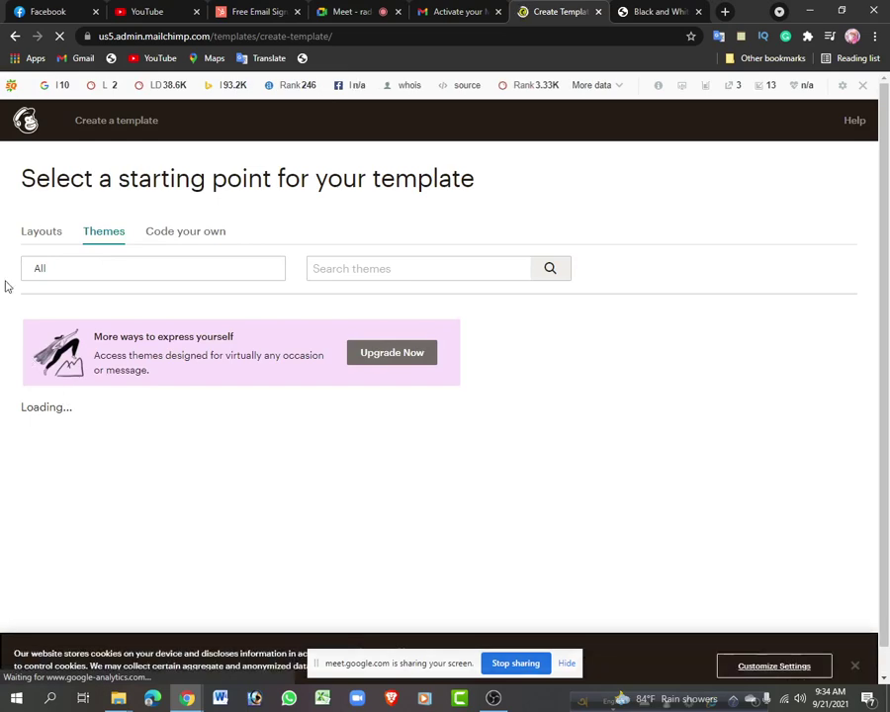
pyautogui.click(39, 231)
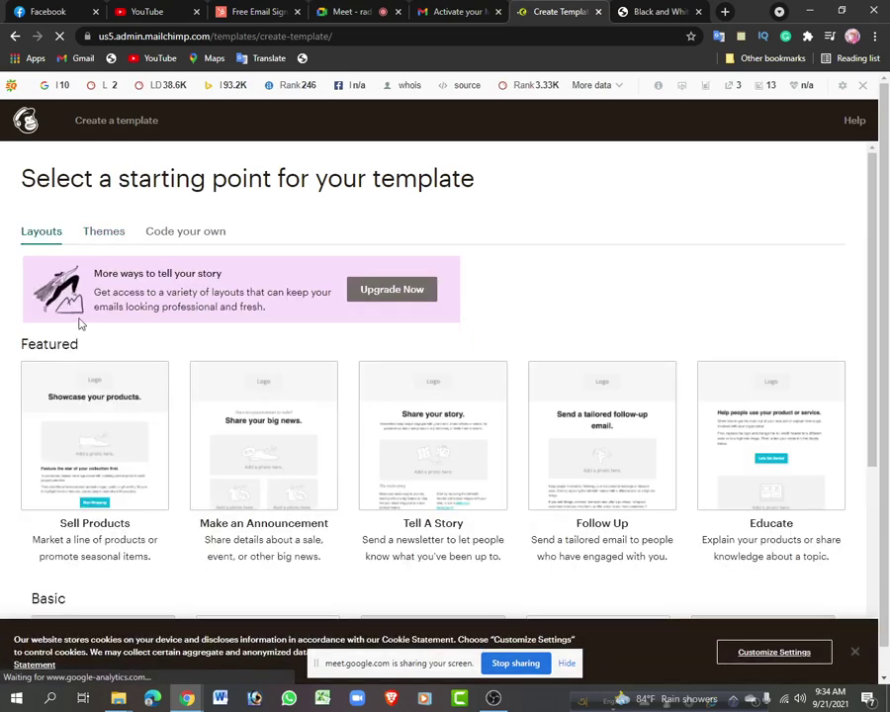
pyautogui.scroll(-3, 443, 477)
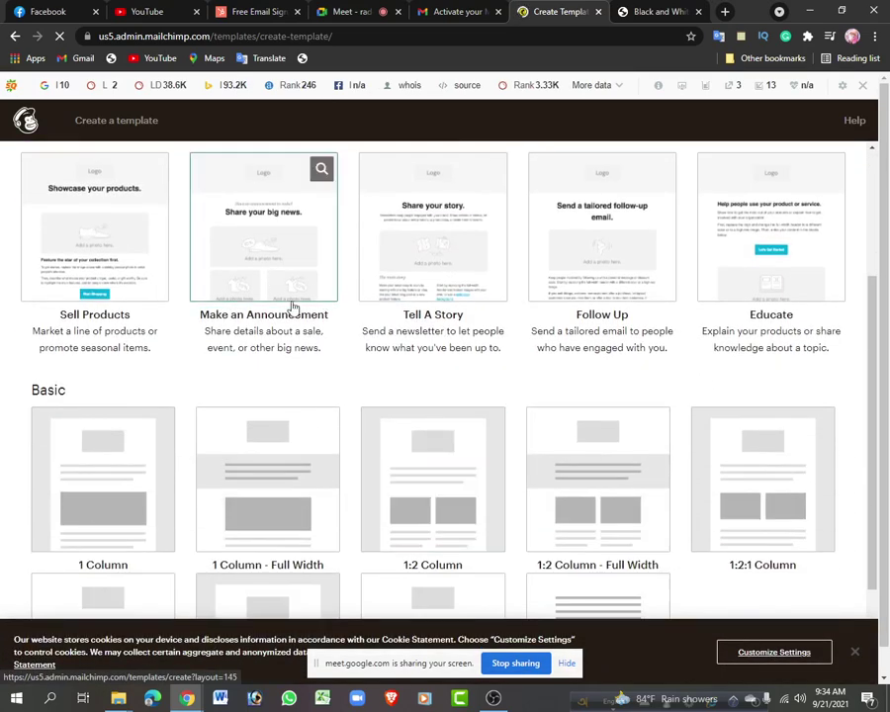
pyautogui.scroll(-2, 227, 302)
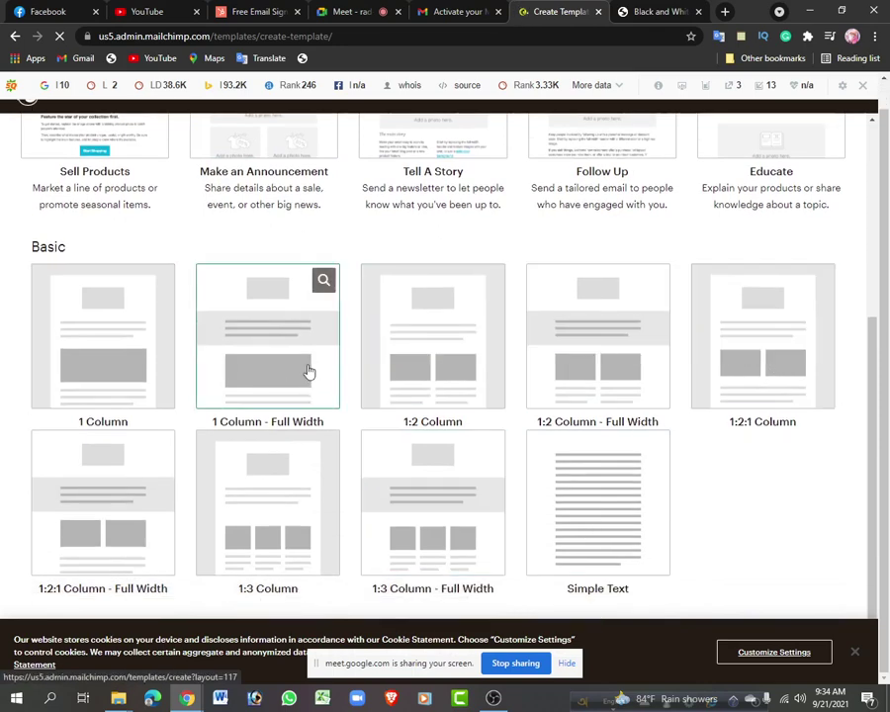
# Review the Featured and Basic layouts and start a template with the Basic 1 Column layout
pyautogui.scroll(2, 302, 387)
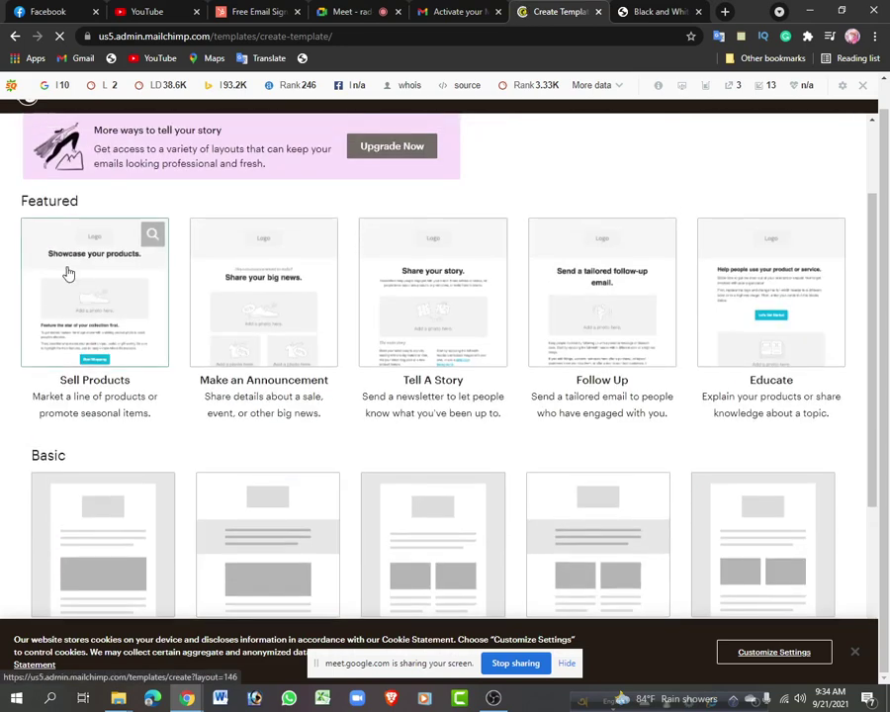
pyautogui.scroll(-3, 208, 306)
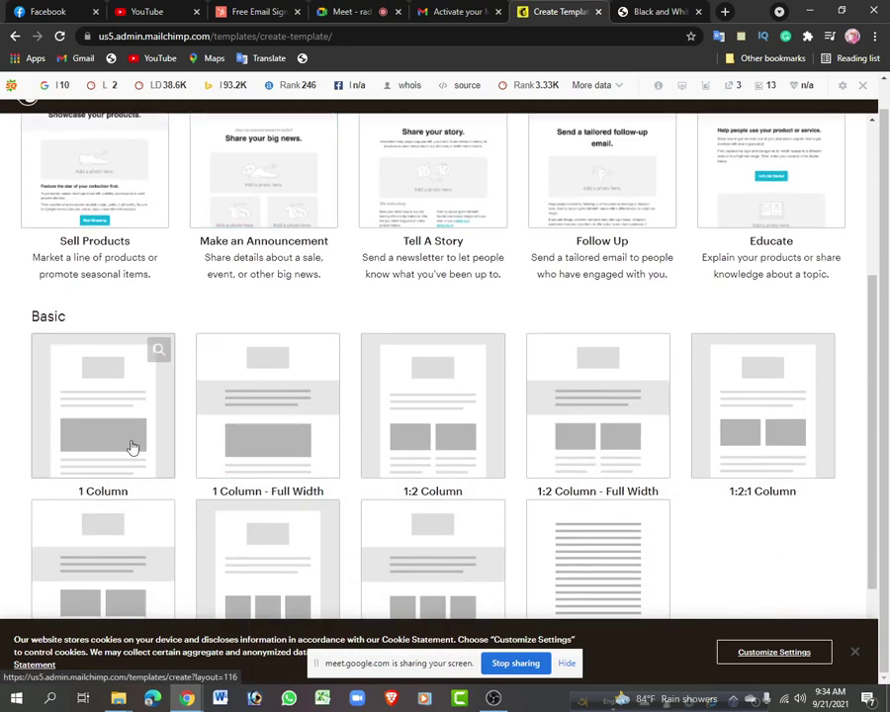
pyautogui.scroll(2, 142, 421)
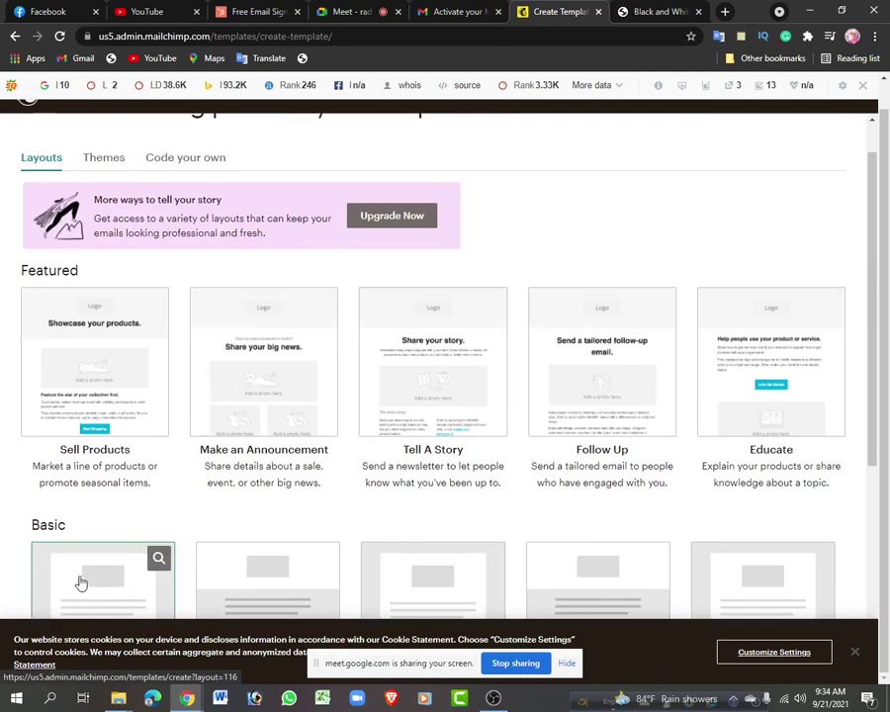
pyautogui.scroll(-2, 142, 428)
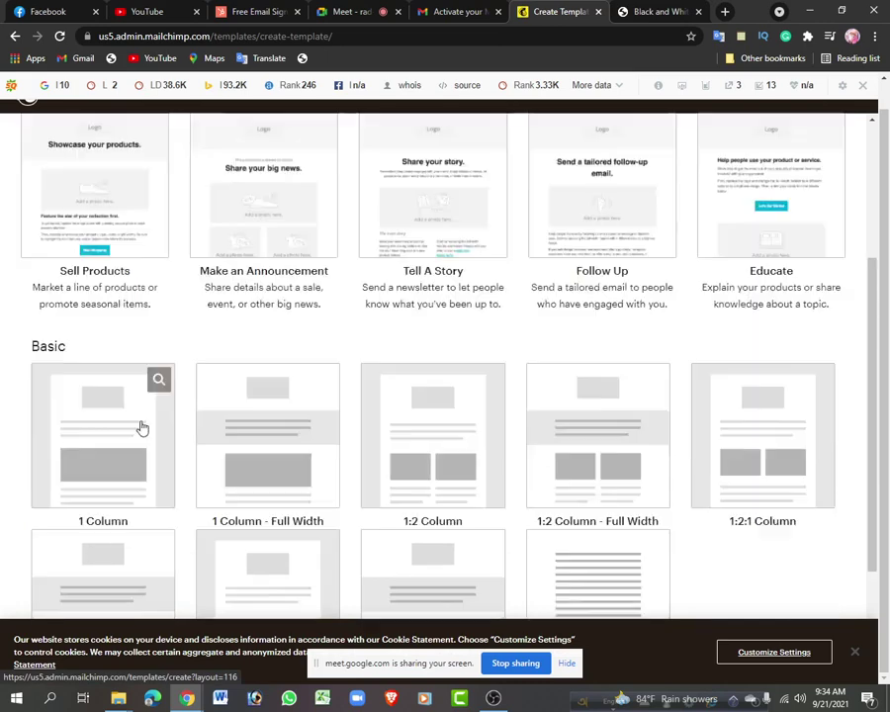
pyautogui.scroll(-1, 142, 427)
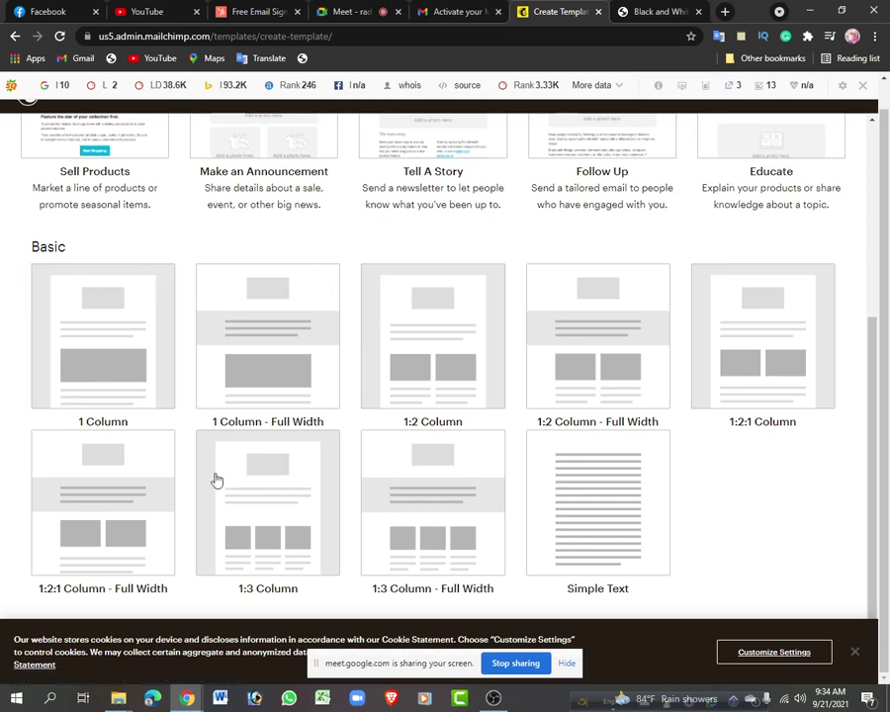
pyautogui.click(129, 384)
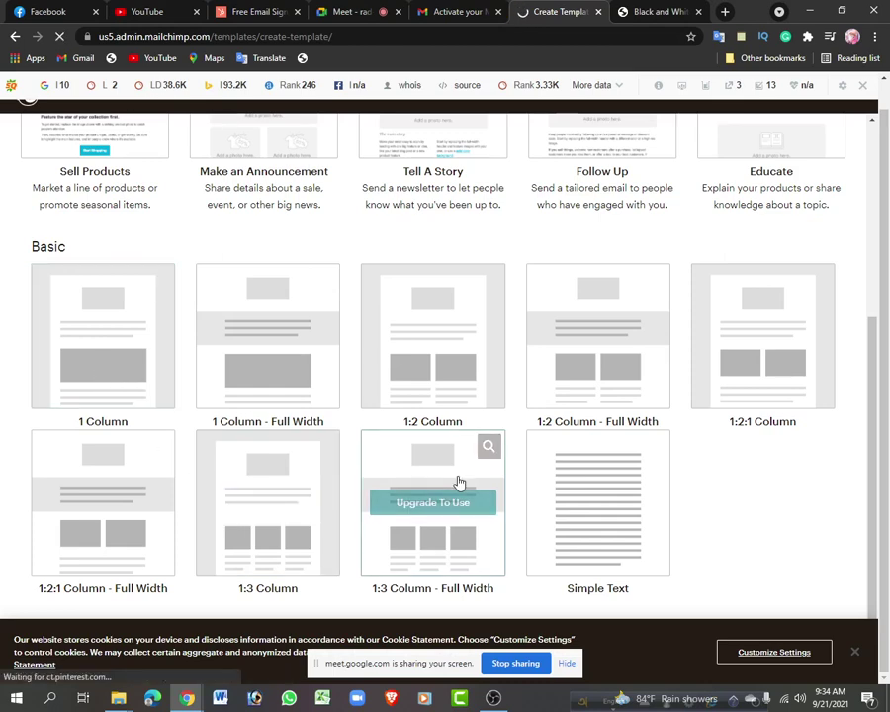
# Replace the template's placeholder logo by uploading 20210706_193627.jpg from the pic folder on New Volume (E:)
pyautogui.scroll(2, 608, 455)
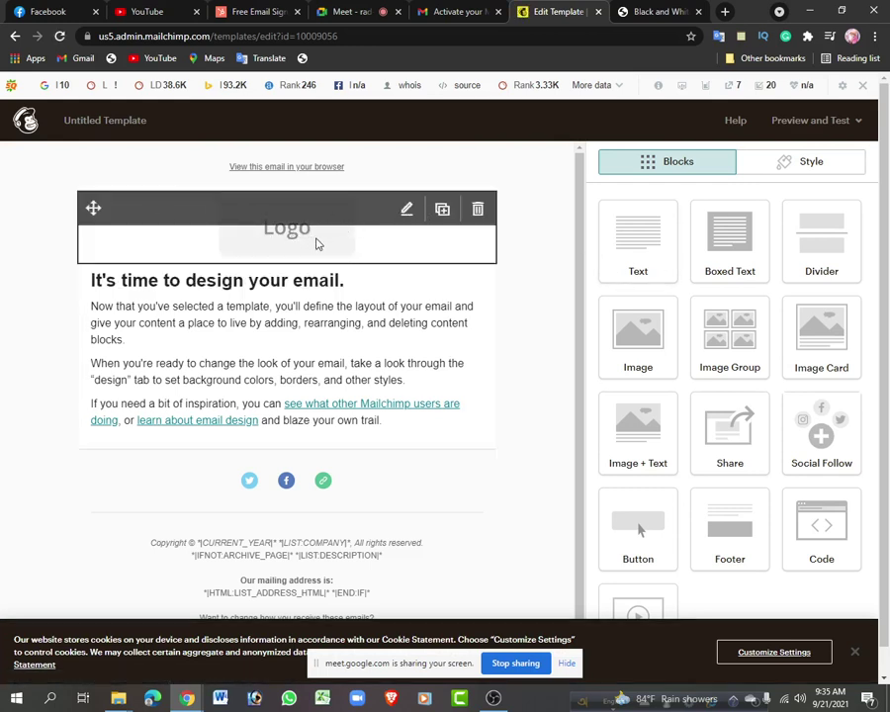
pyautogui.click(433, 227)
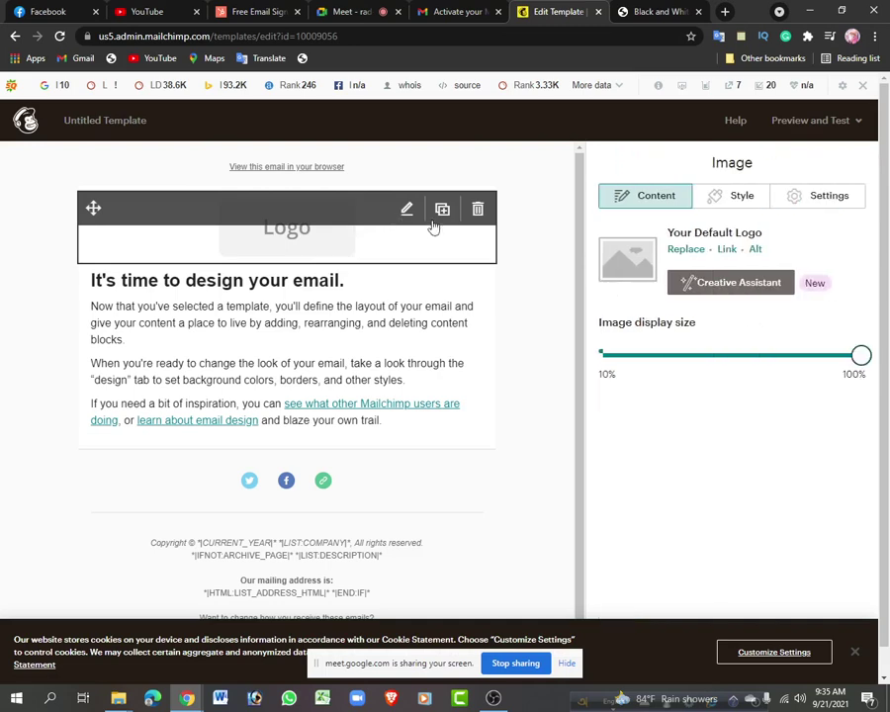
pyautogui.click(686, 250)
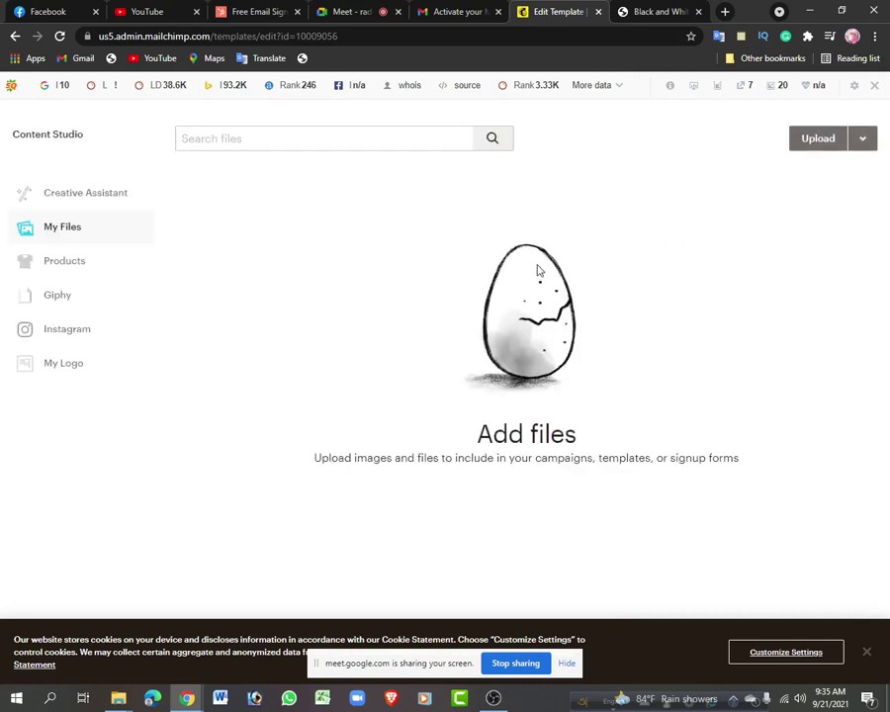
pyautogui.click(818, 140)
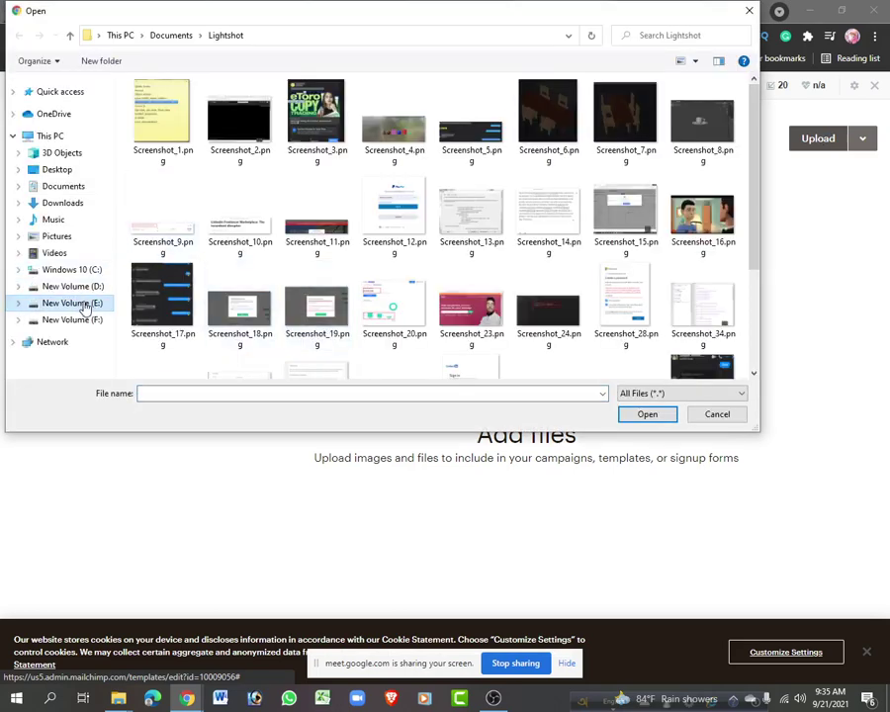
pyautogui.click(85, 308)
pyautogui.scroll(-1, 246, 244)
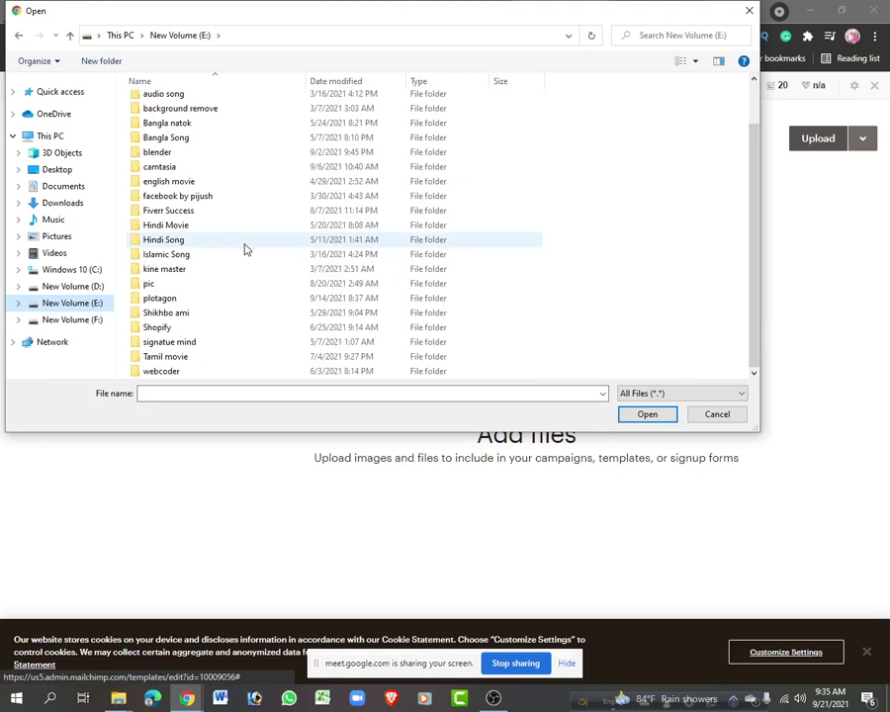
pyautogui.doubleClick(150, 284)
pyautogui.click(316, 315)
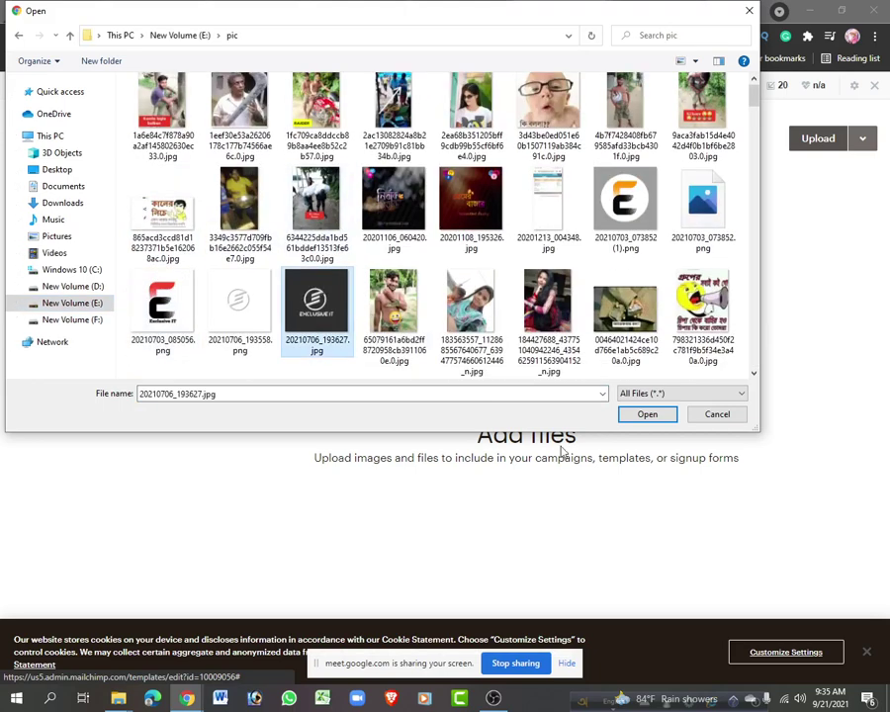
pyautogui.click(649, 416)
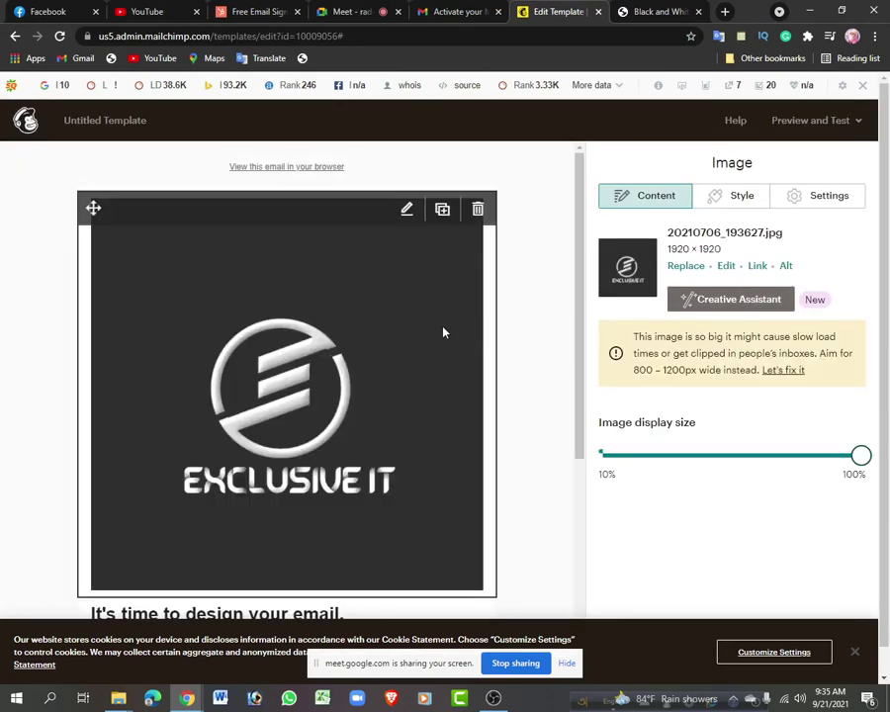
# Open the Exclusive IT logo for image editing and try to adjust its square crop frame from the upper-left corner
pyautogui.scroll(-3, 443, 331)
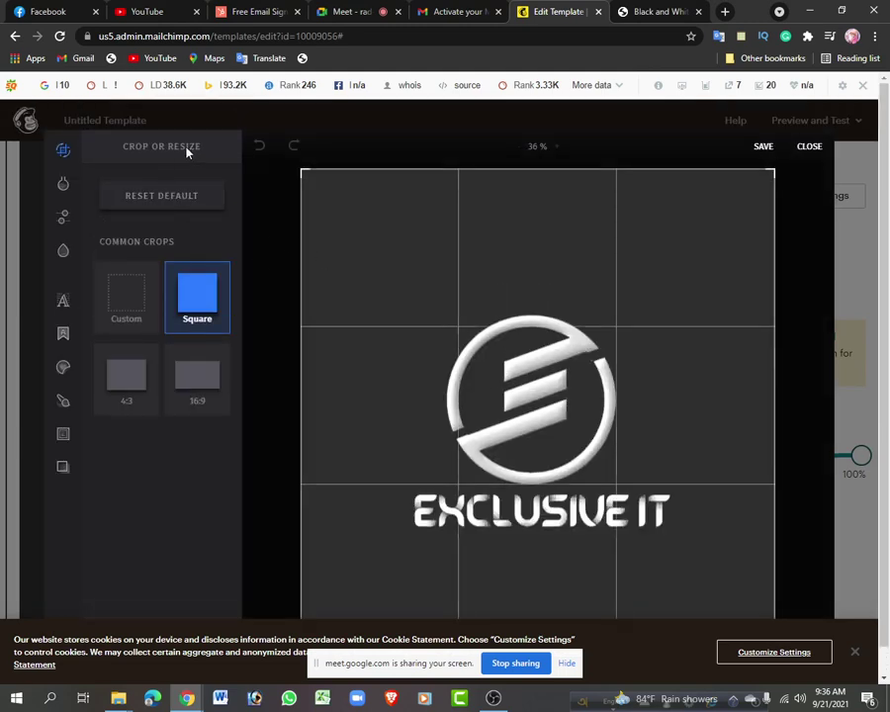
pyautogui.moveTo(304, 176); pyautogui.dragTo(272, 248)
pyautogui.scroll(-1, 227, 334)
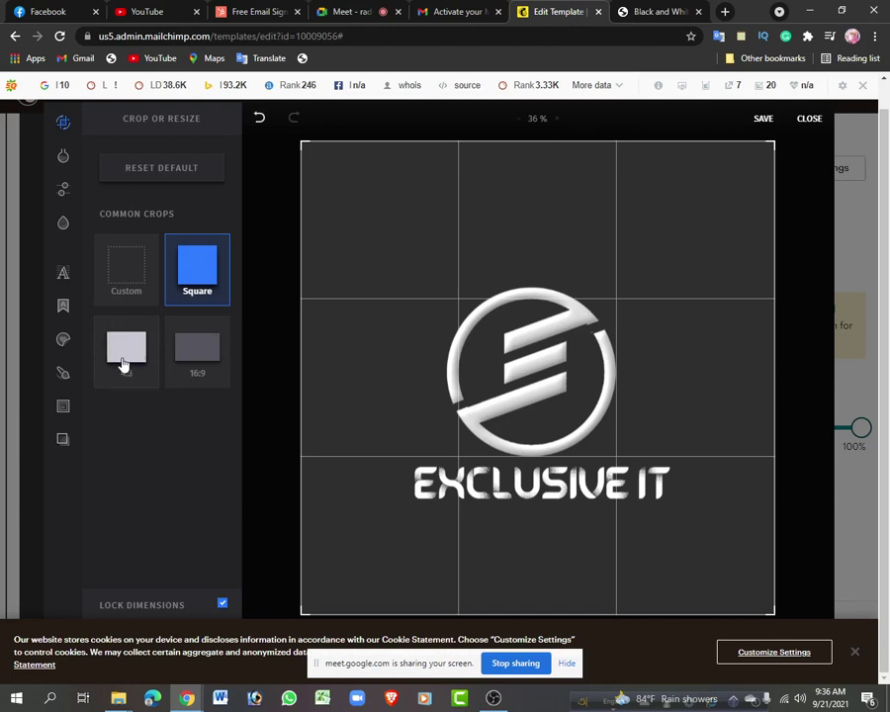
# Crop the logo image to the 16:9 ratio, save it, and check how it fits in the email layout
pyautogui.click(203, 358)
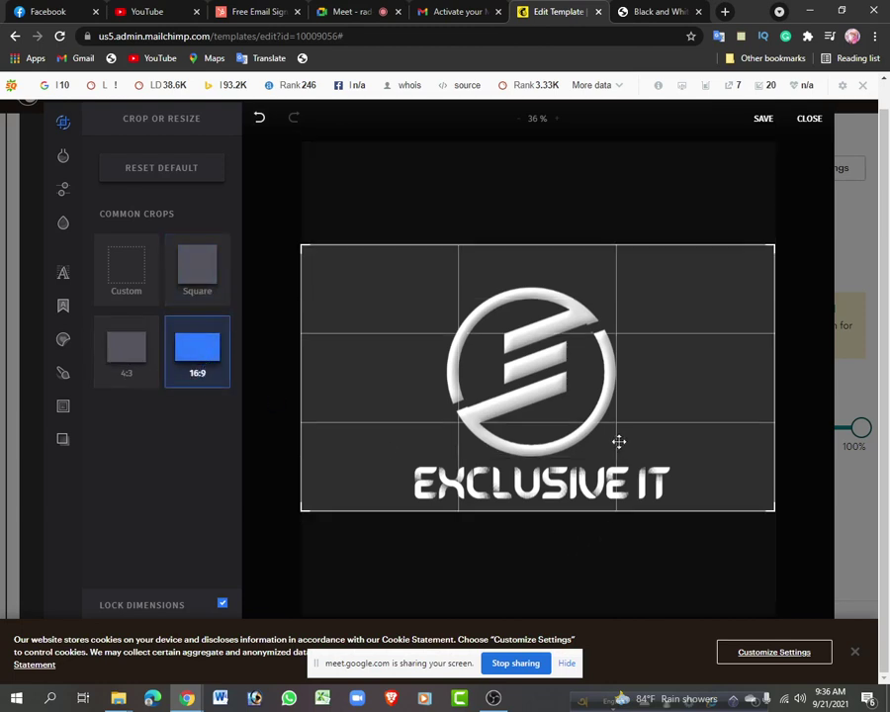
pyautogui.click(764, 120)
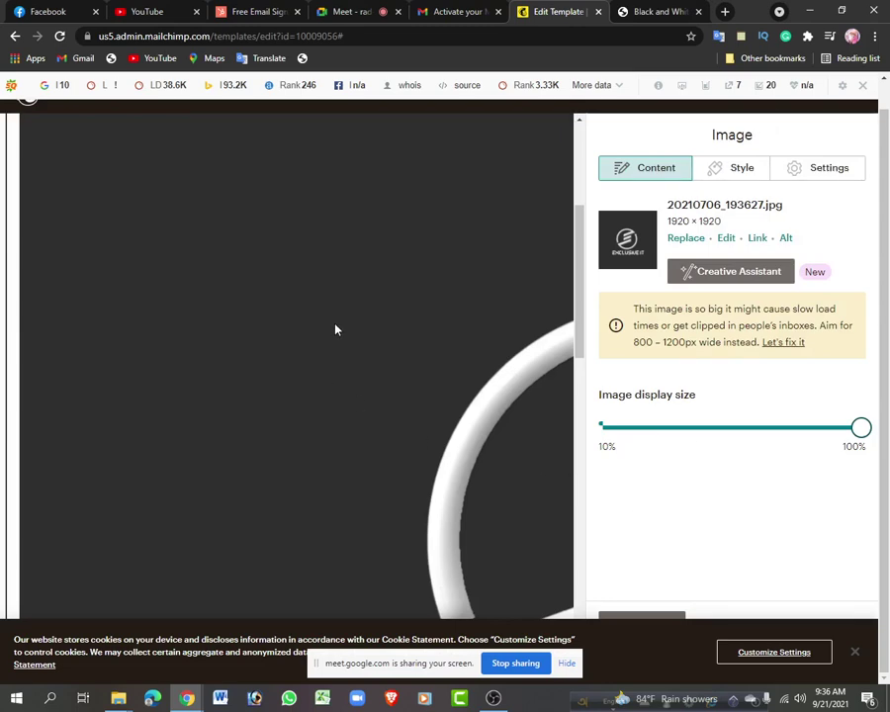
pyautogui.scroll(-5, 335, 329)
pyautogui.scroll(2, 408, 297)
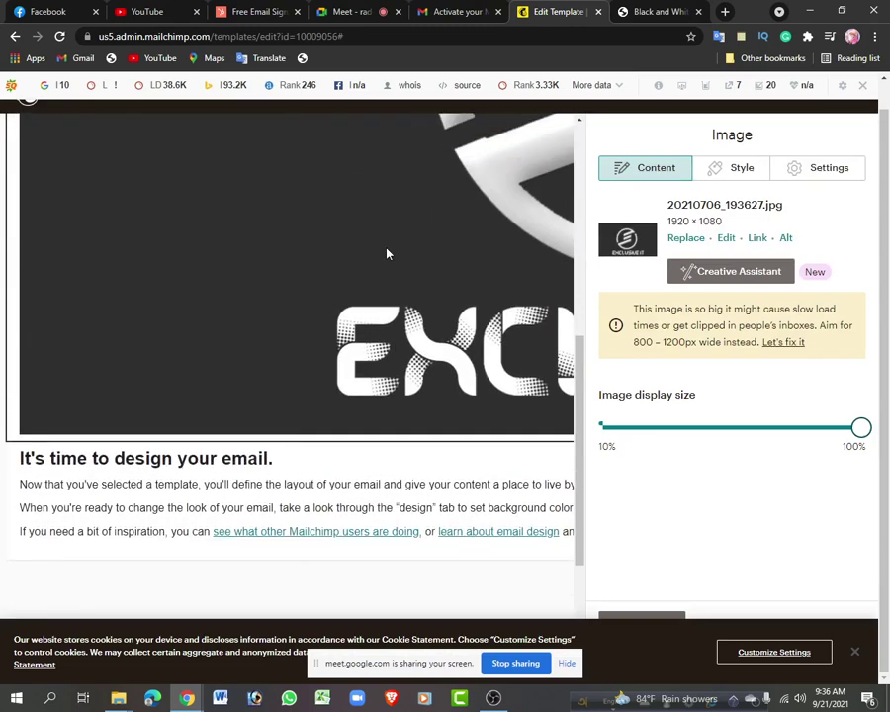
pyautogui.scroll(3, 366, 337)
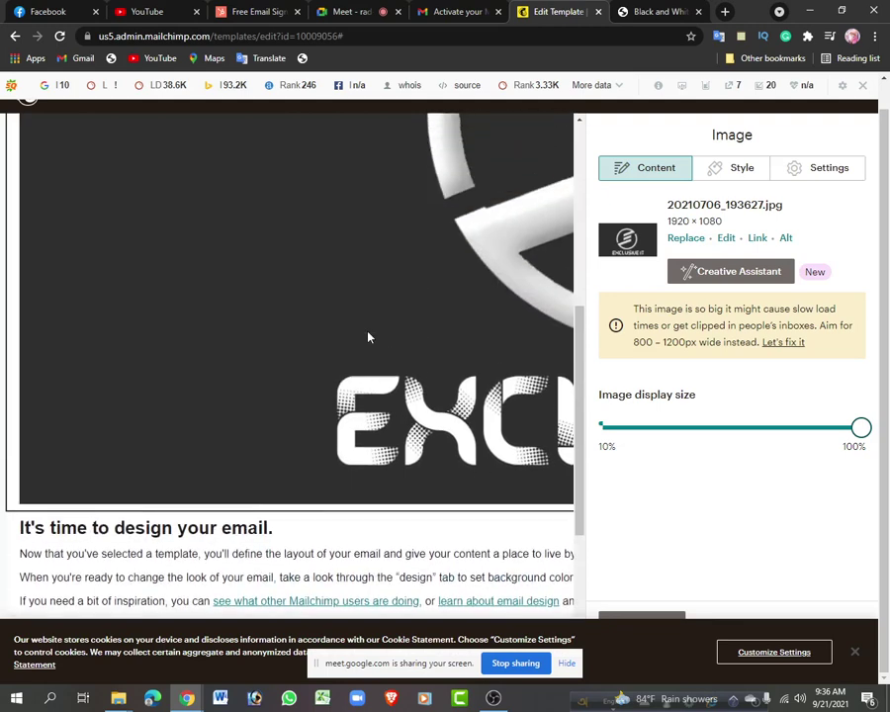
pyautogui.scroll(-3, 346, 356)
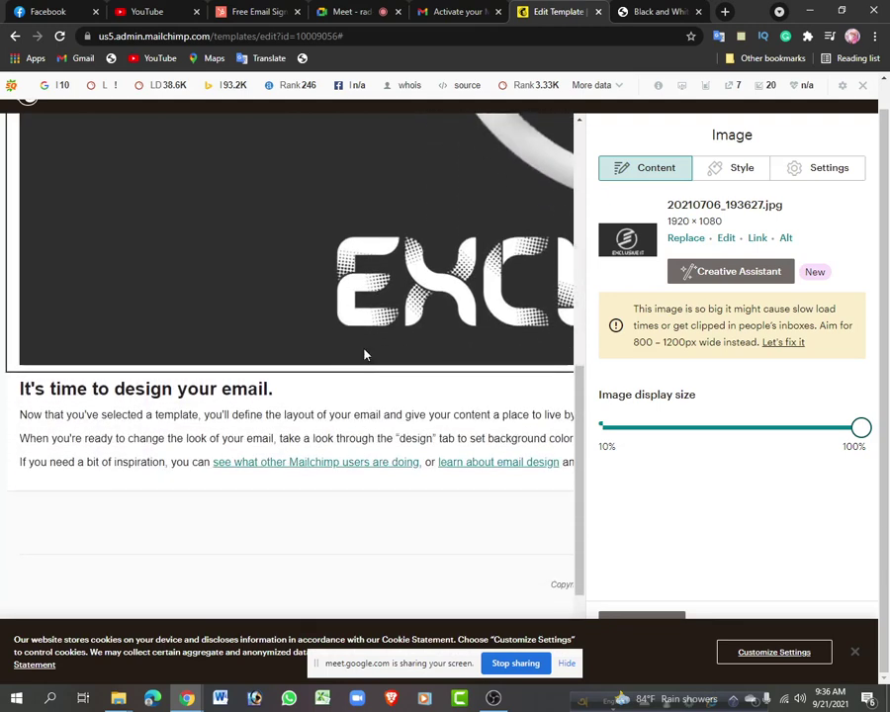
pyautogui.scroll(5, 483, 341)
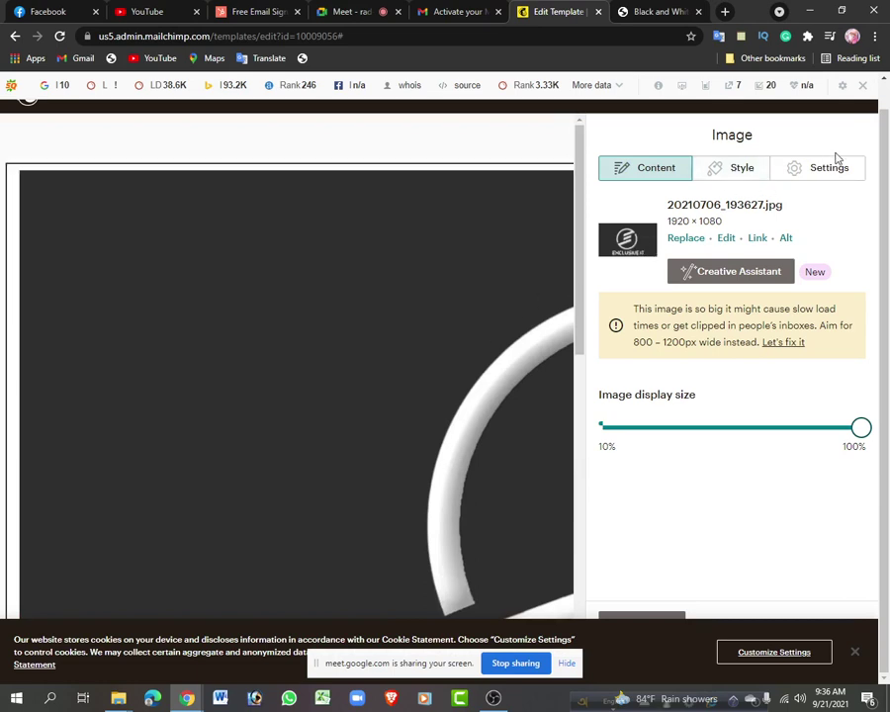
# Reopen the logo image for editing and adjust a custom crop frame around the emblem and the EXCLUSIVE IT text
pyautogui.click(726, 240)
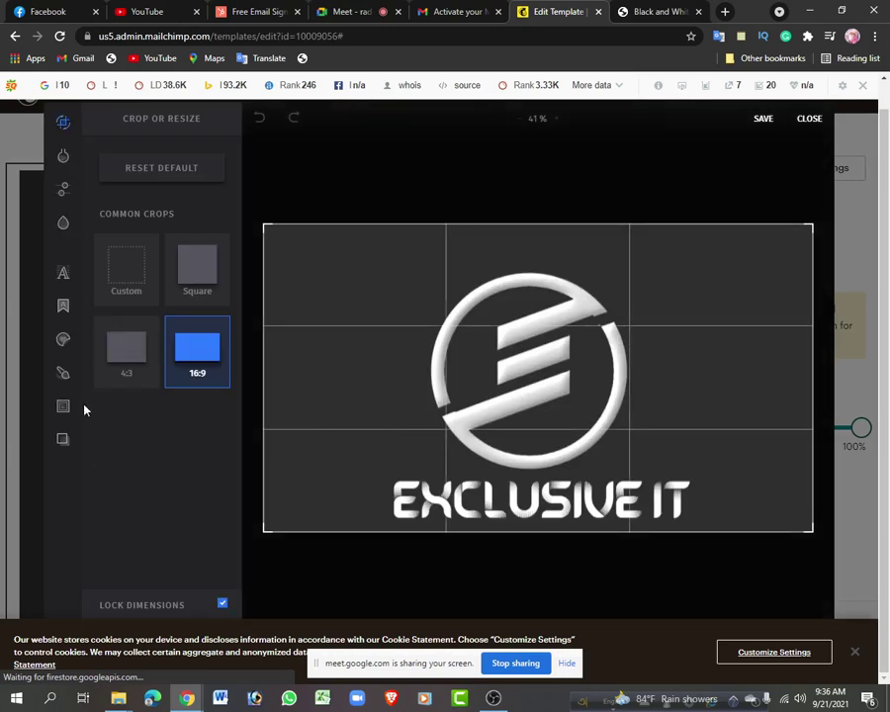
pyautogui.click(126, 284)
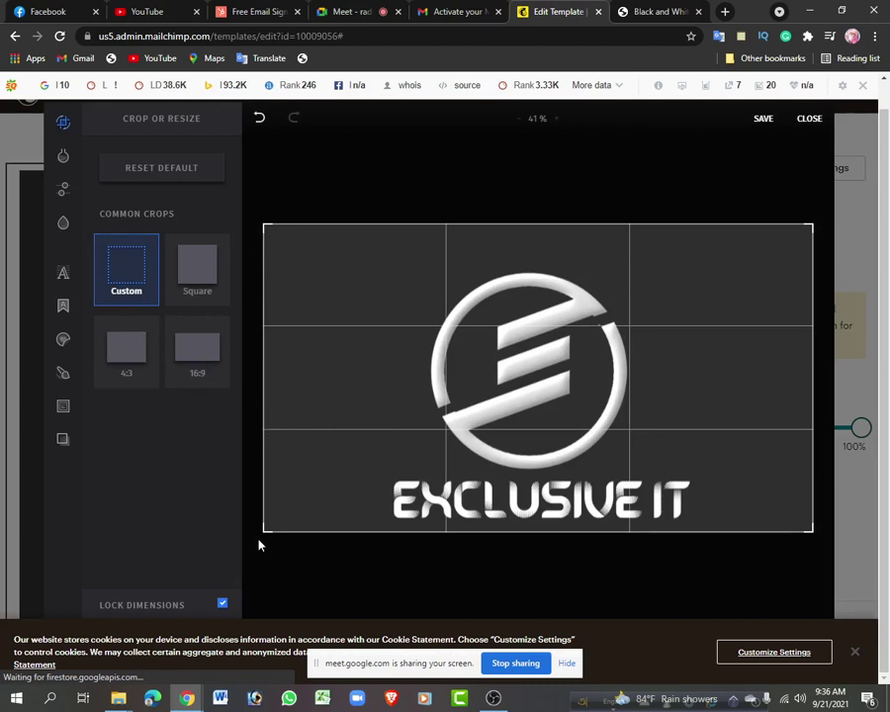
pyautogui.moveTo(266, 536); pyautogui.dragTo(187, 625)
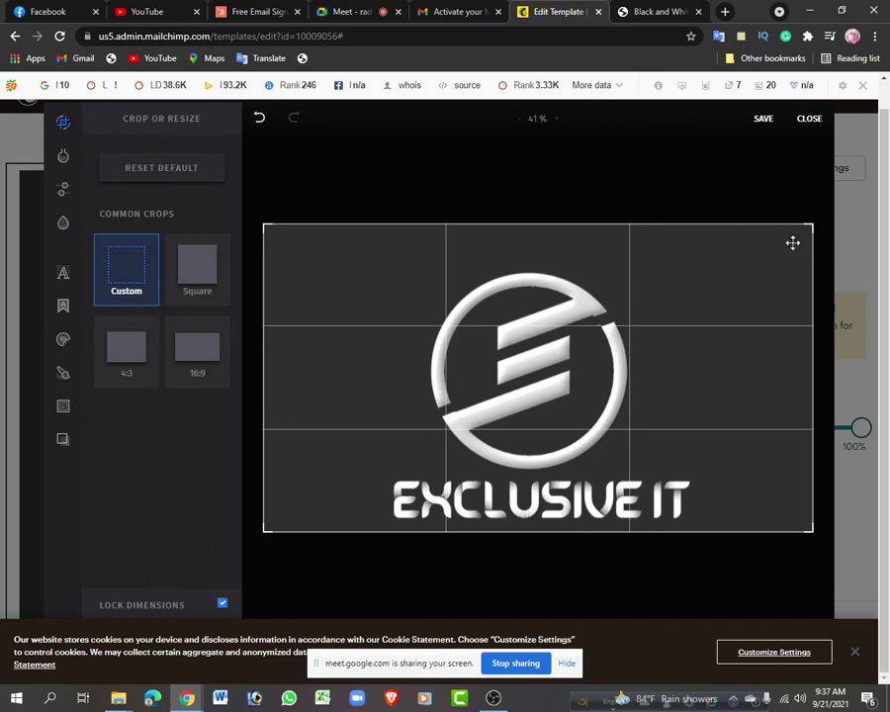
pyautogui.moveTo(814, 234); pyautogui.dragTo(737, 302)
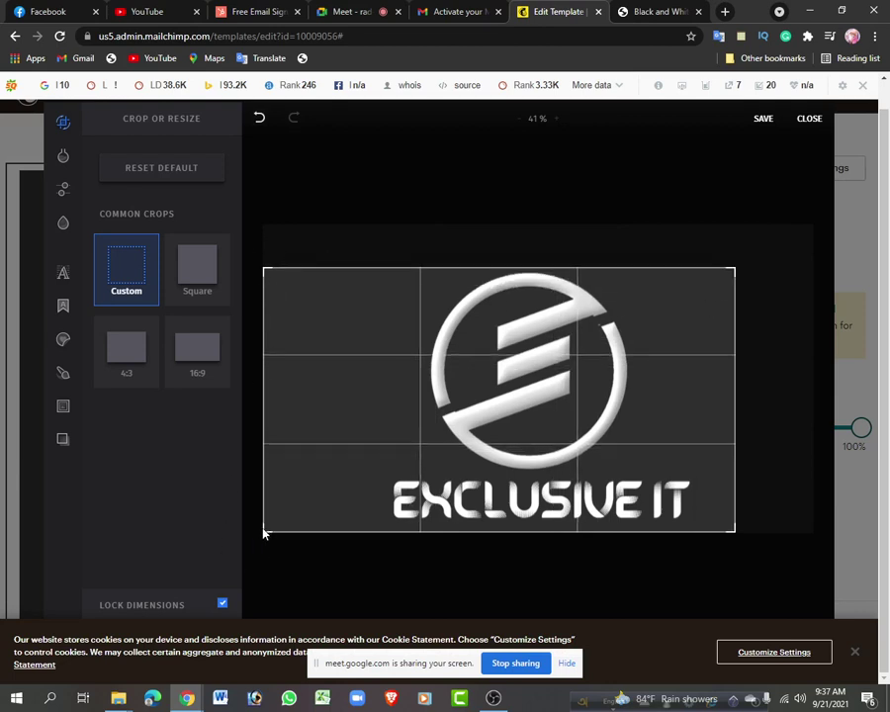
pyautogui.moveTo(265, 539); pyautogui.dragTo(340, 563)
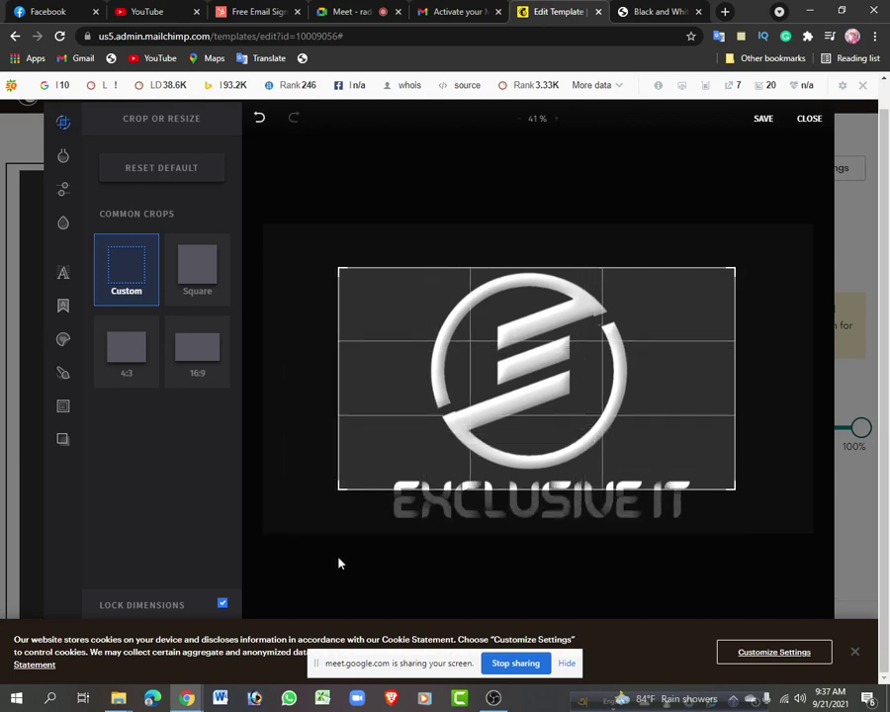
pyautogui.moveTo(496, 374); pyautogui.dragTo(498, 420)
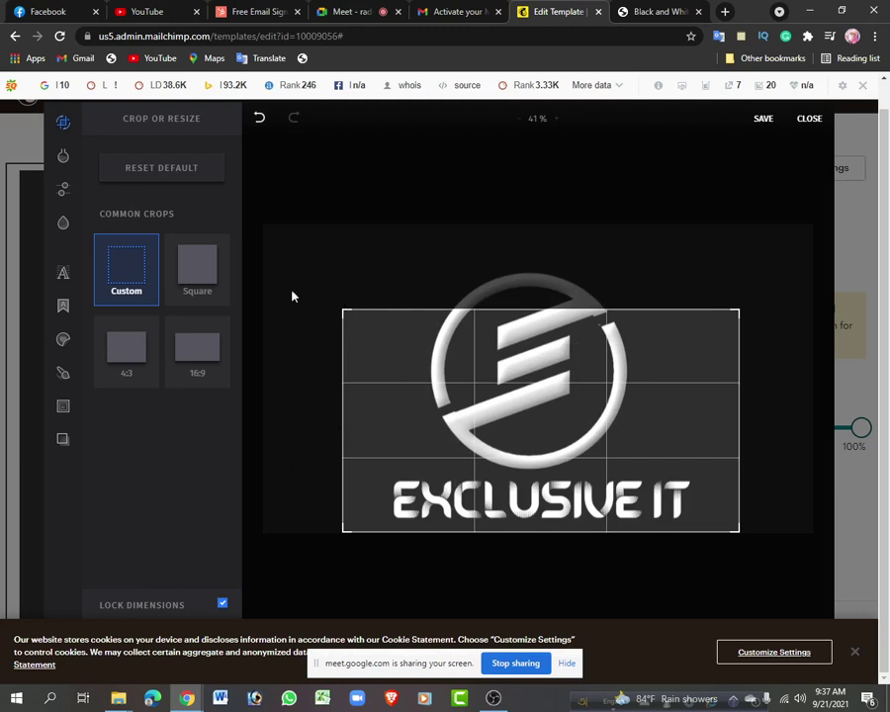
pyautogui.moveTo(344, 319); pyautogui.dragTo(278, 302)
pyautogui.moveTo(461, 333); pyautogui.dragTo(508, 340)
# Check the in-call messages in Google Meet, return to Mailchimp, save the custom-cropped logo and review it in the email
pyautogui.click(346, 13)
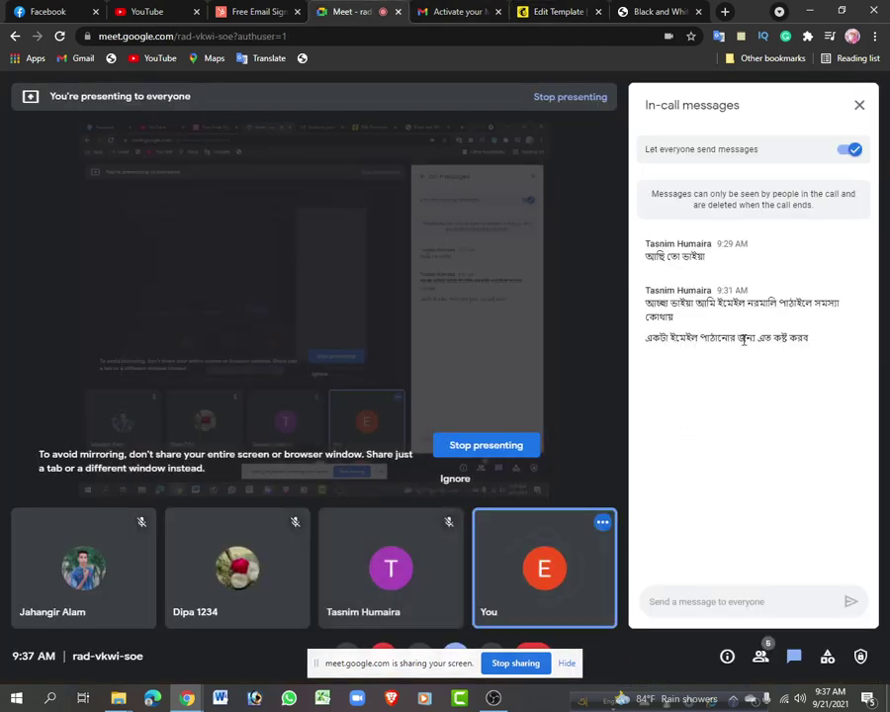
pyautogui.click(549, 13)
pyautogui.click(761, 120)
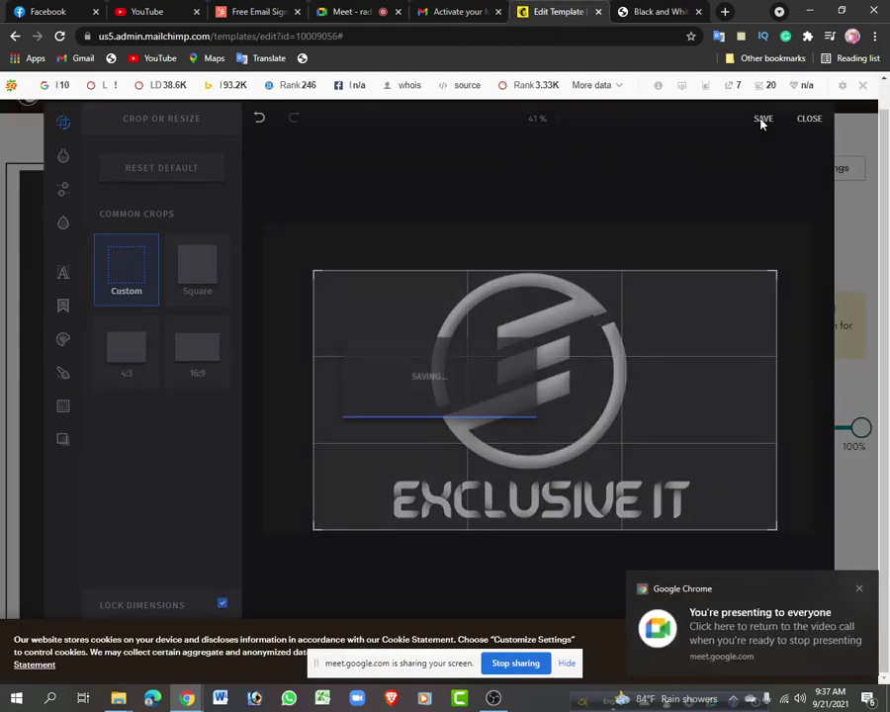
pyautogui.scroll(-5, 465, 351)
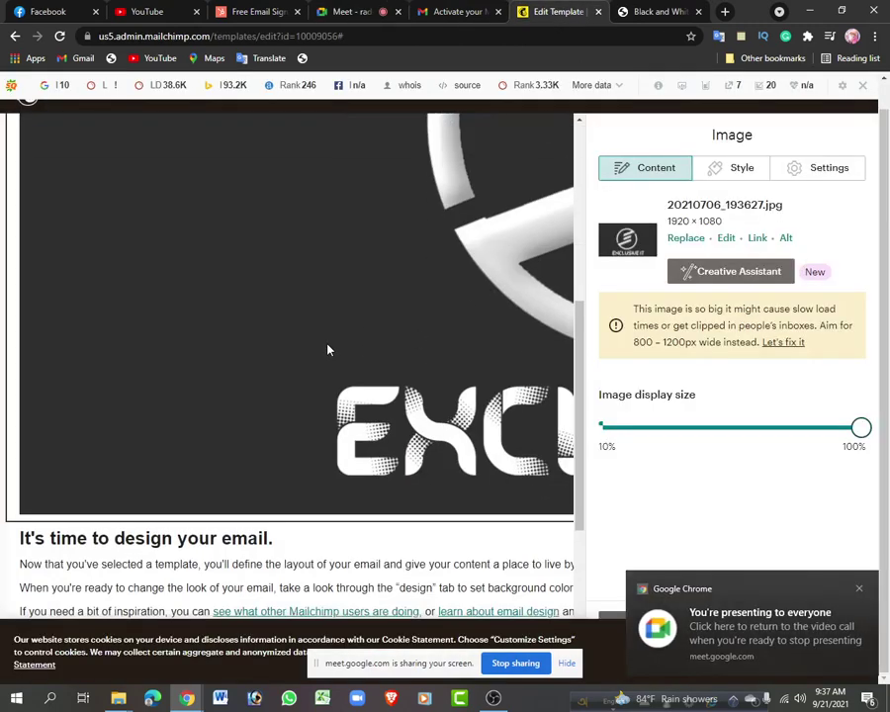
pyautogui.scroll(3, 581, 344)
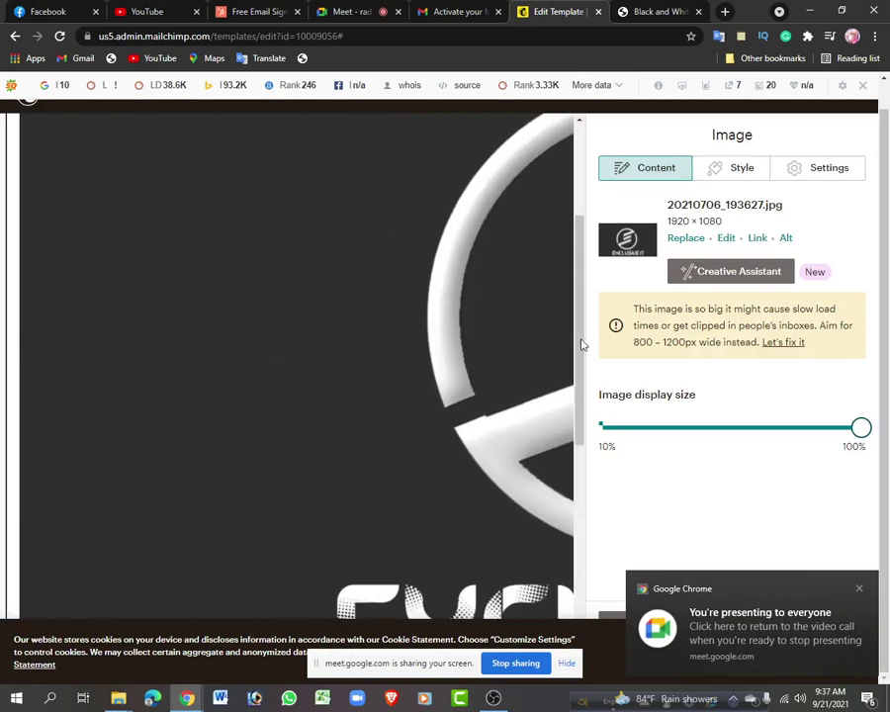
# Open the image replacement library and delete the uploaded EXCLUSIVE IT logo file from My Files
pyautogui.click(685, 238)
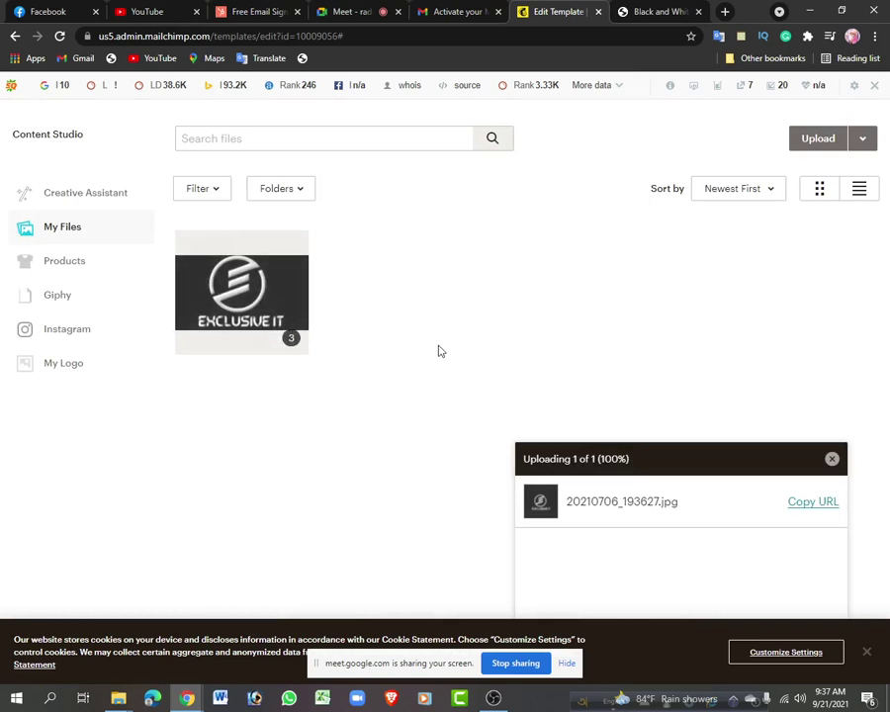
pyautogui.click(269, 270)
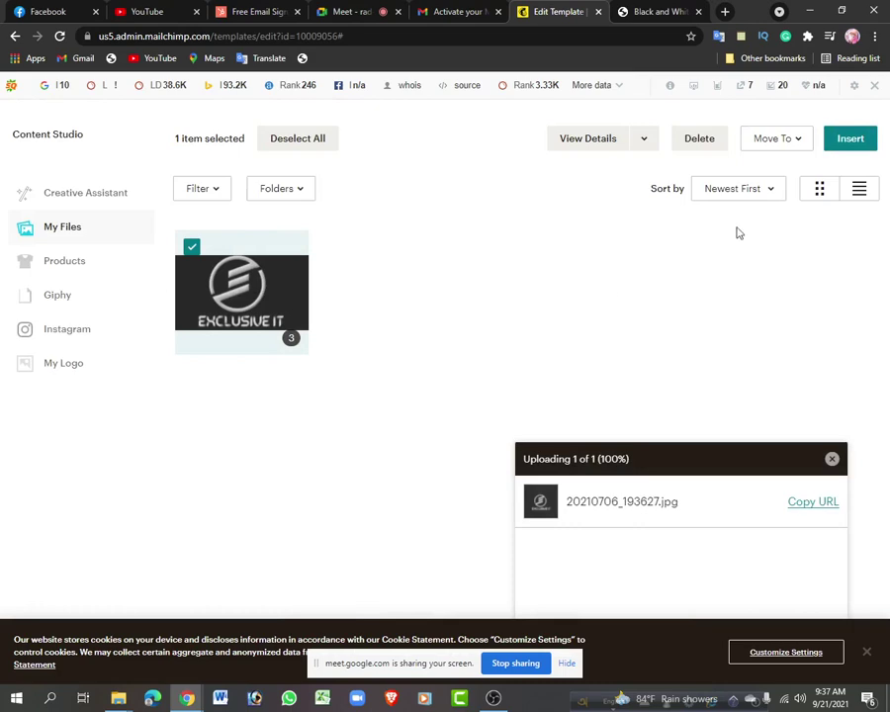
pyautogui.click(695, 145)
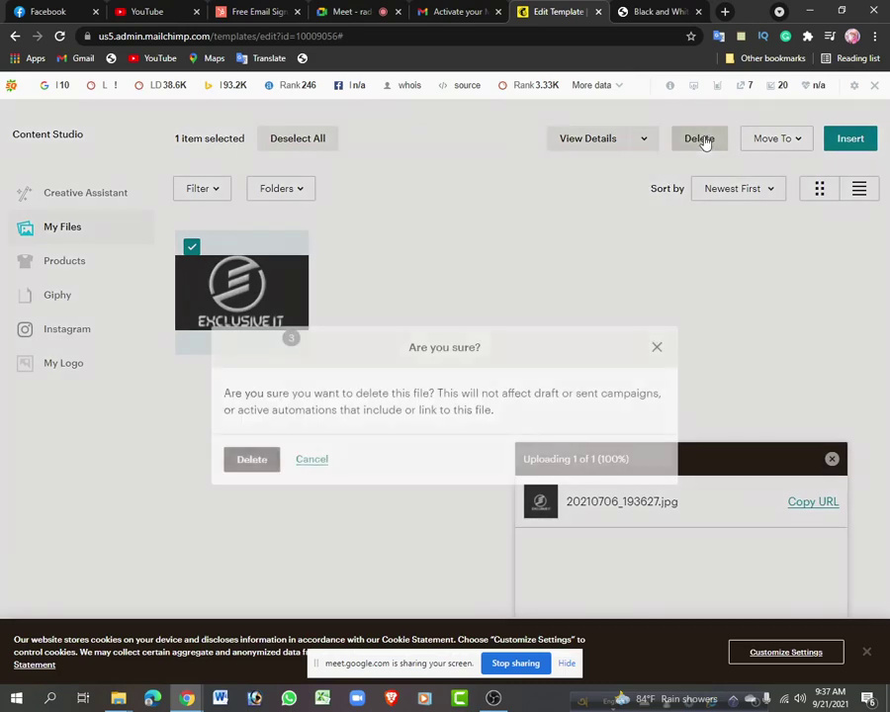
pyautogui.click(254, 462)
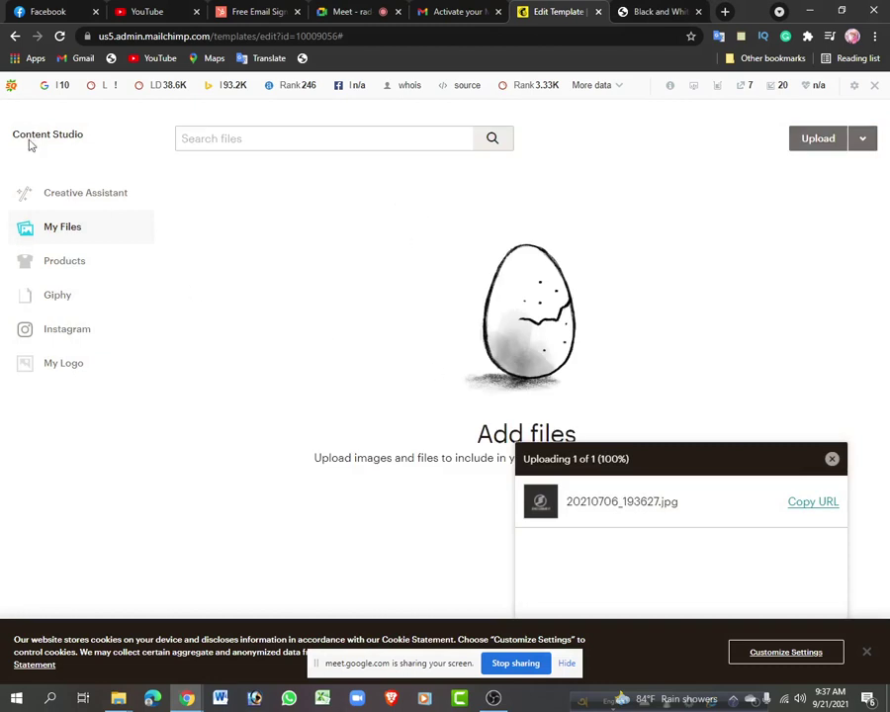
# Return to the template starting points and create a new template from the basic 1 Column layout
pyautogui.click(14, 37)
pyautogui.click(14, 36)
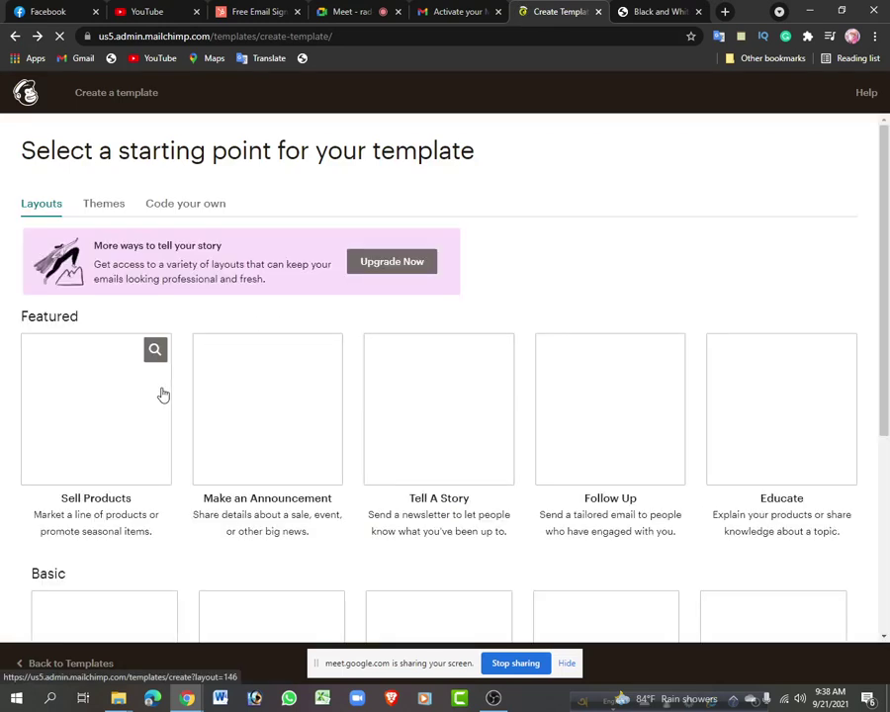
pyautogui.scroll(-3, 220, 487)
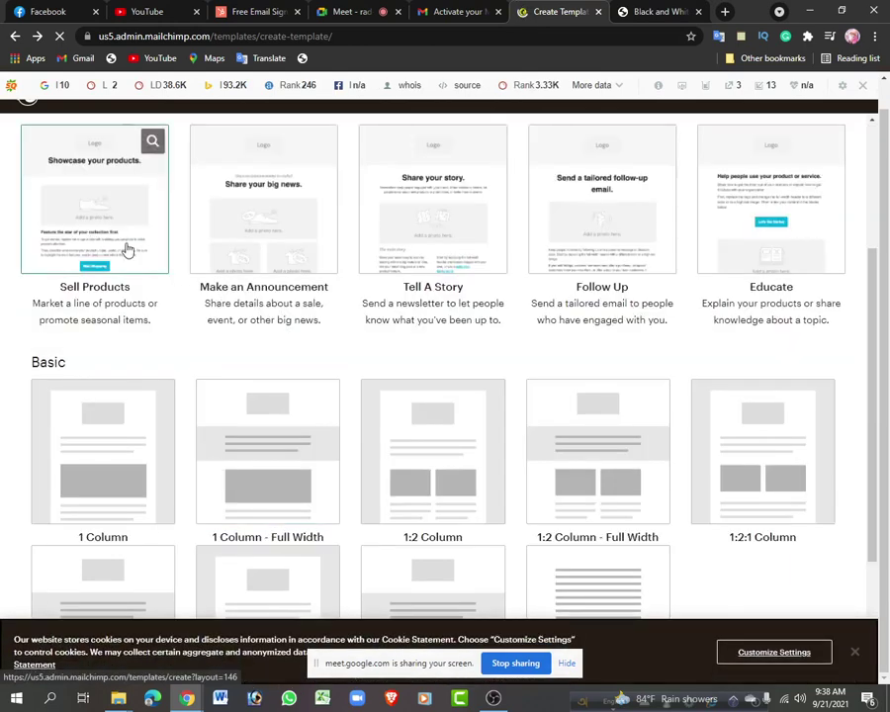
pyautogui.scroll(-1, 127, 250)
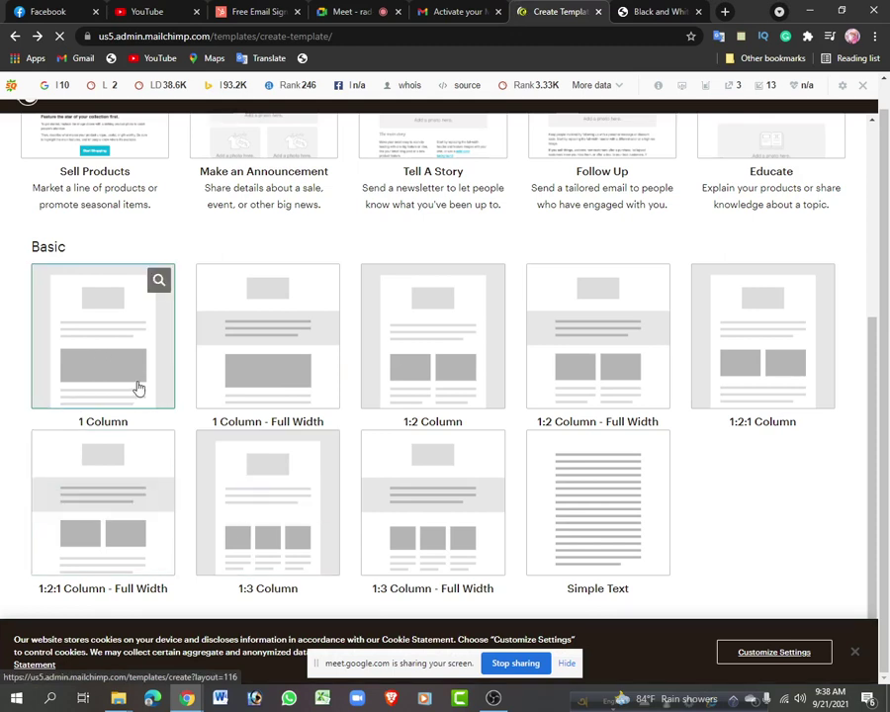
pyautogui.scroll(1, 136, 385)
pyautogui.click(95, 464)
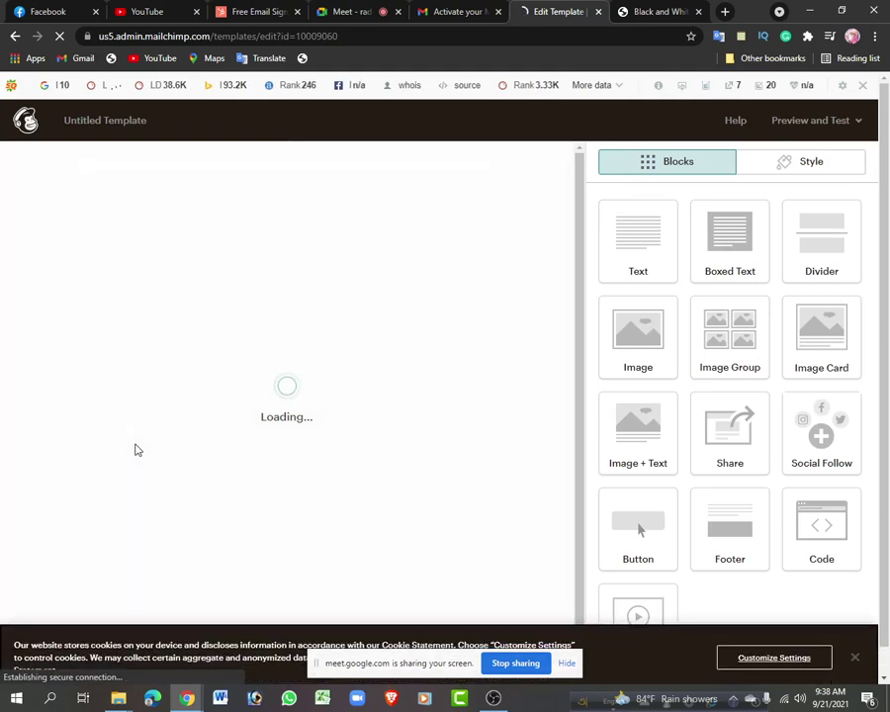
# Admit the waiting participant to the Google Meet call, return to the Mailchimp template and dismiss the presenting notification
pyautogui.click(351, 11)
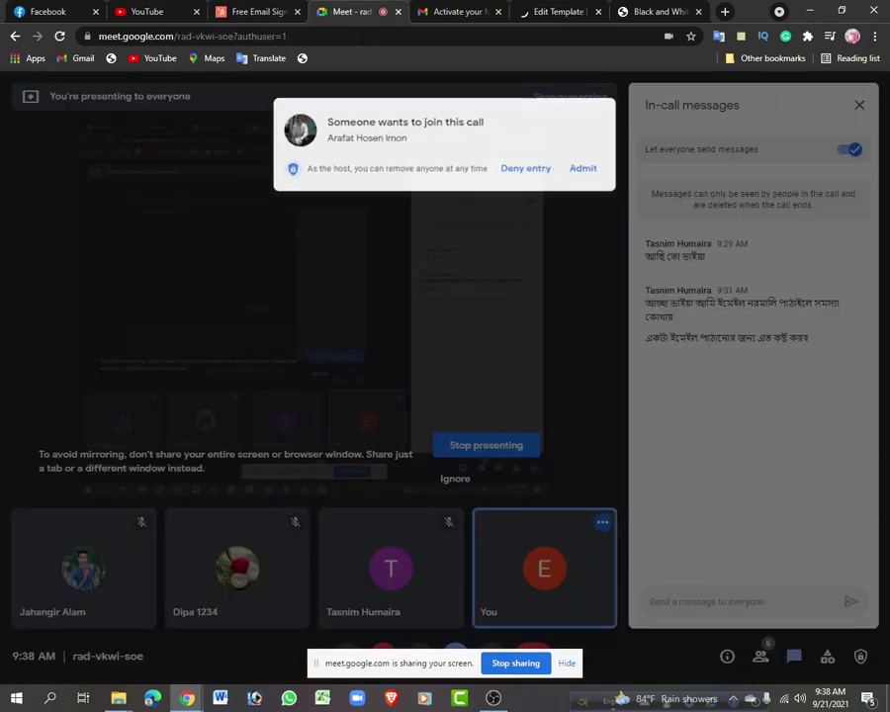
pyautogui.click(587, 155)
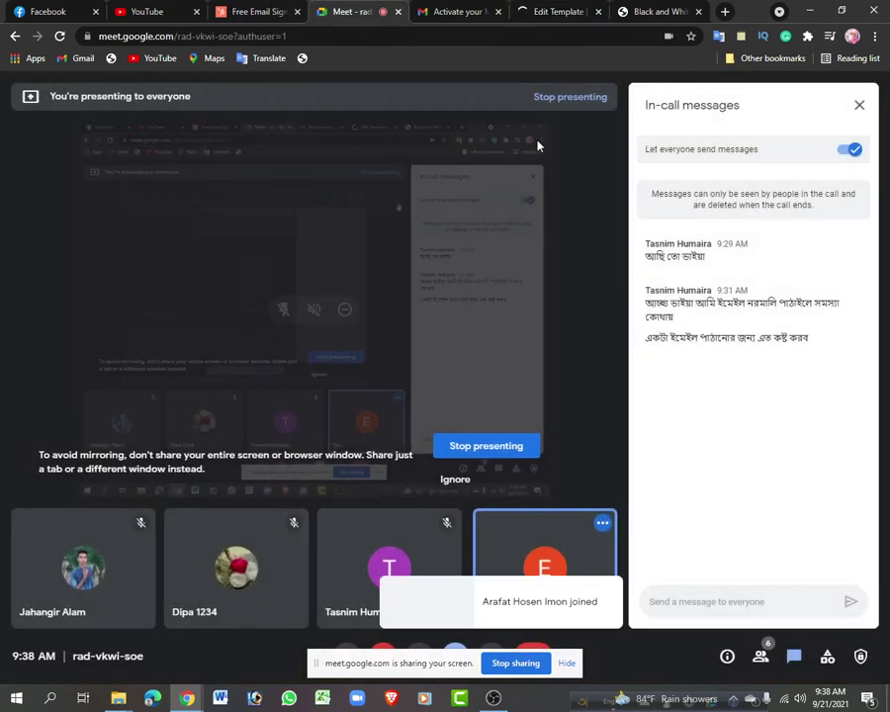
pyautogui.click(557, 13)
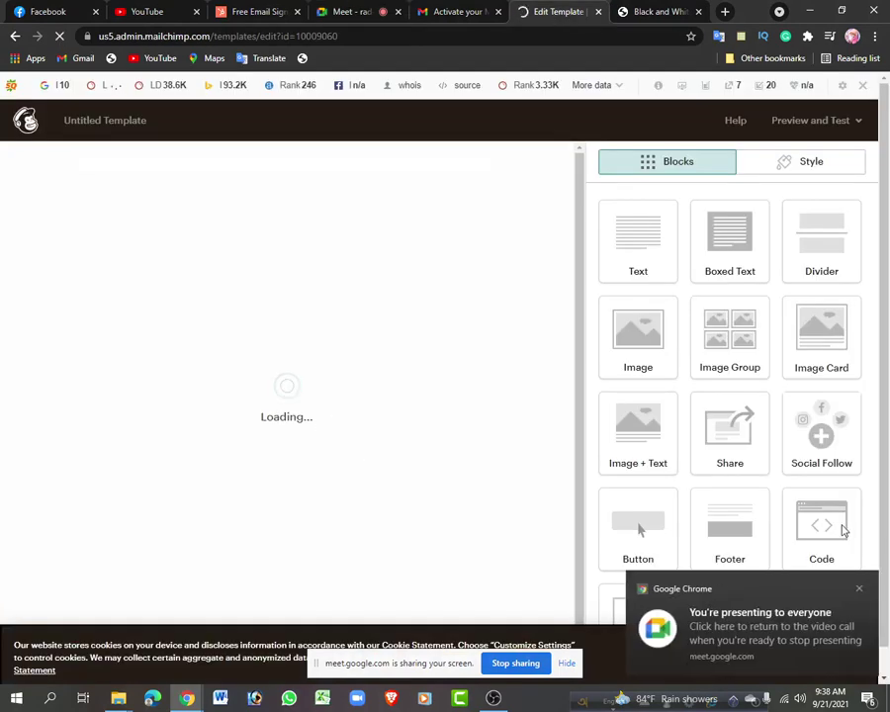
pyautogui.click(859, 589)
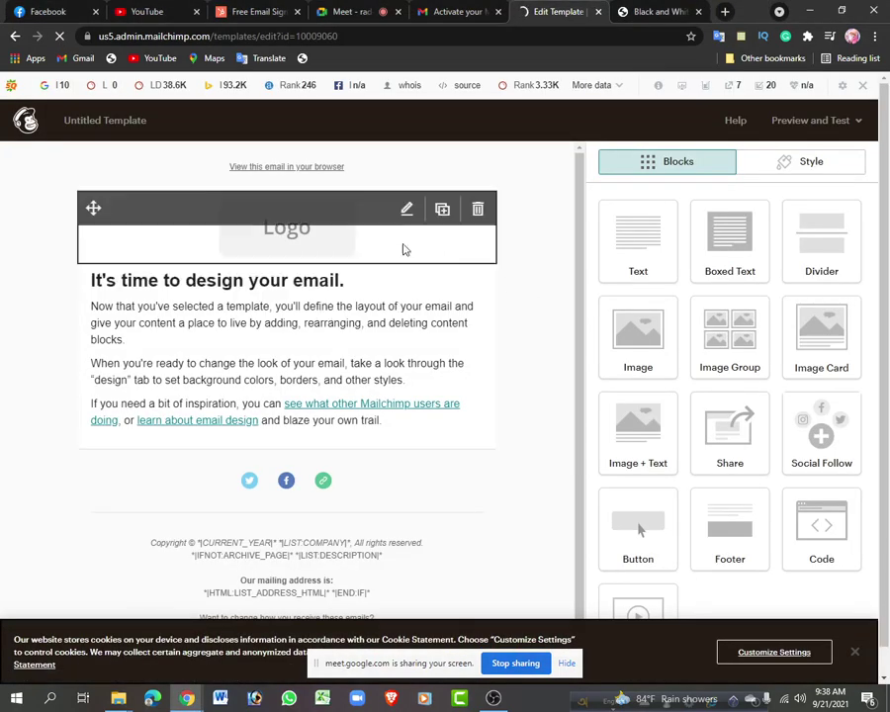
# Open the logo block for editing and examine its border styles, alignment choices and image display size
pyautogui.click(406, 211)
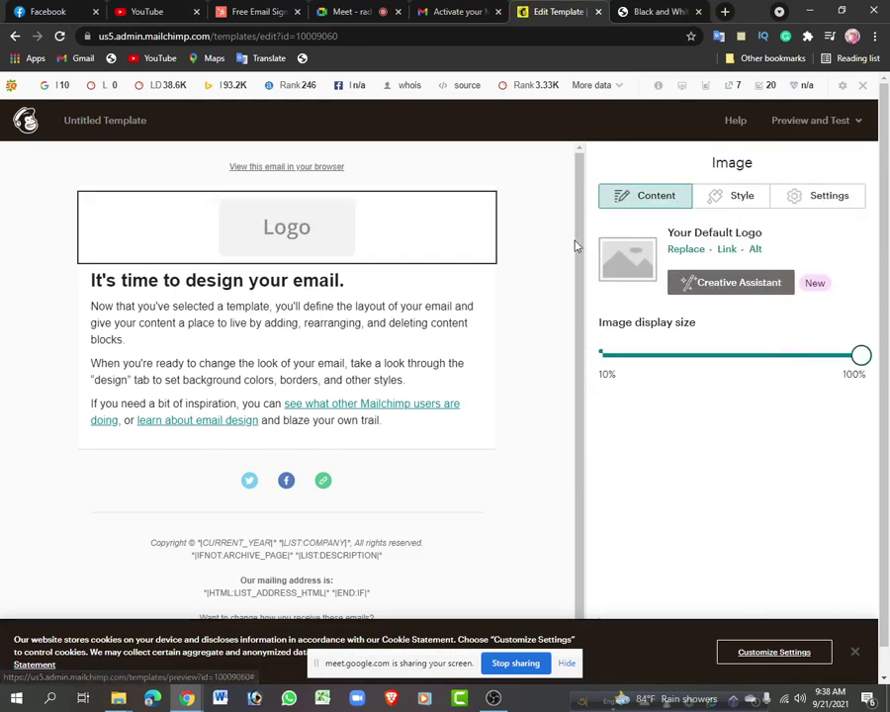
pyautogui.click(720, 197)
pyautogui.click(655, 294)
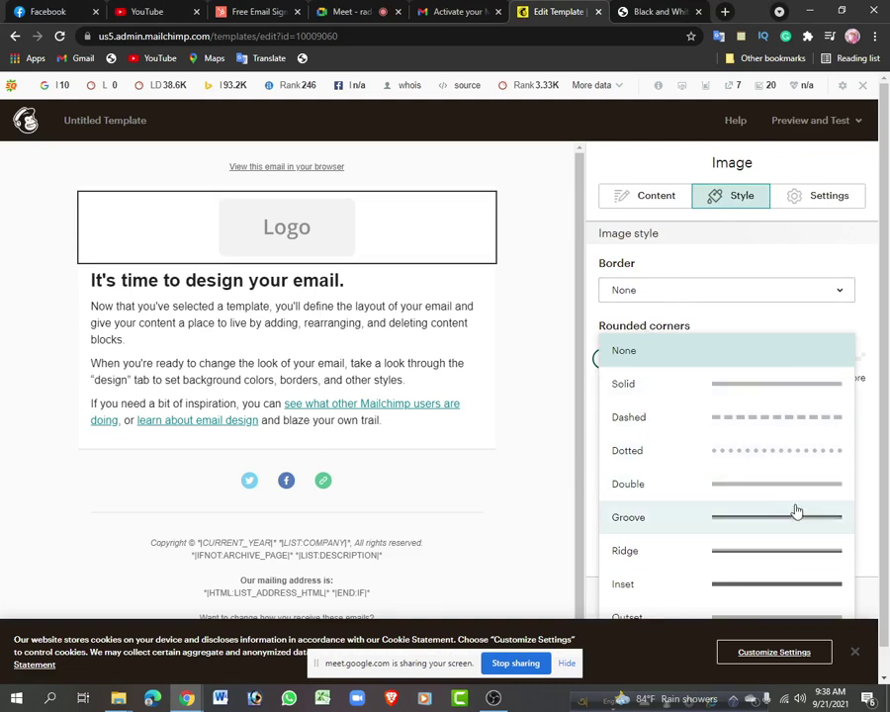
pyautogui.click(813, 195)
pyautogui.click(813, 194)
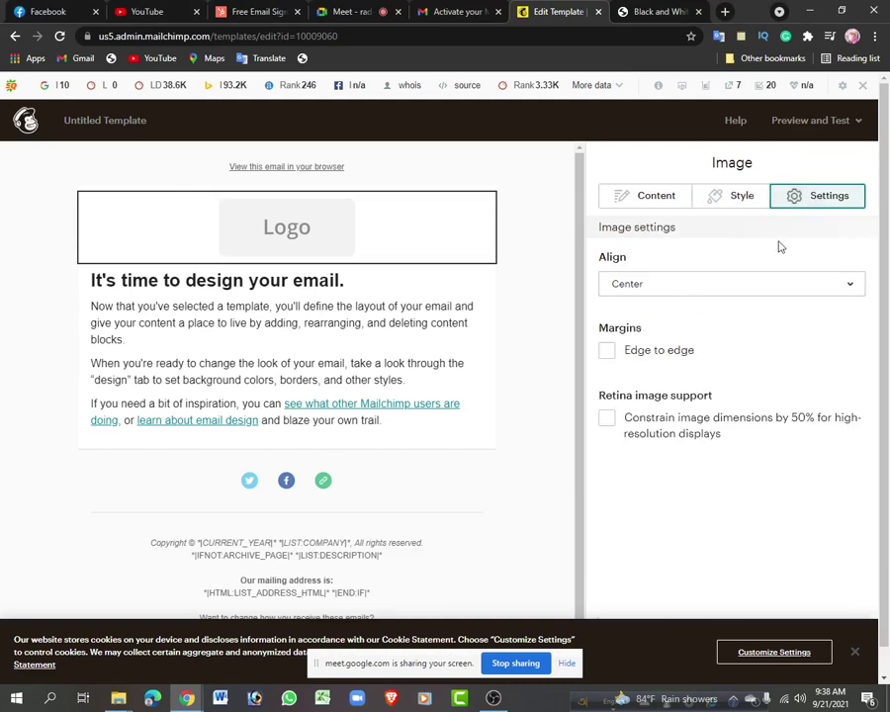
pyautogui.click(733, 287)
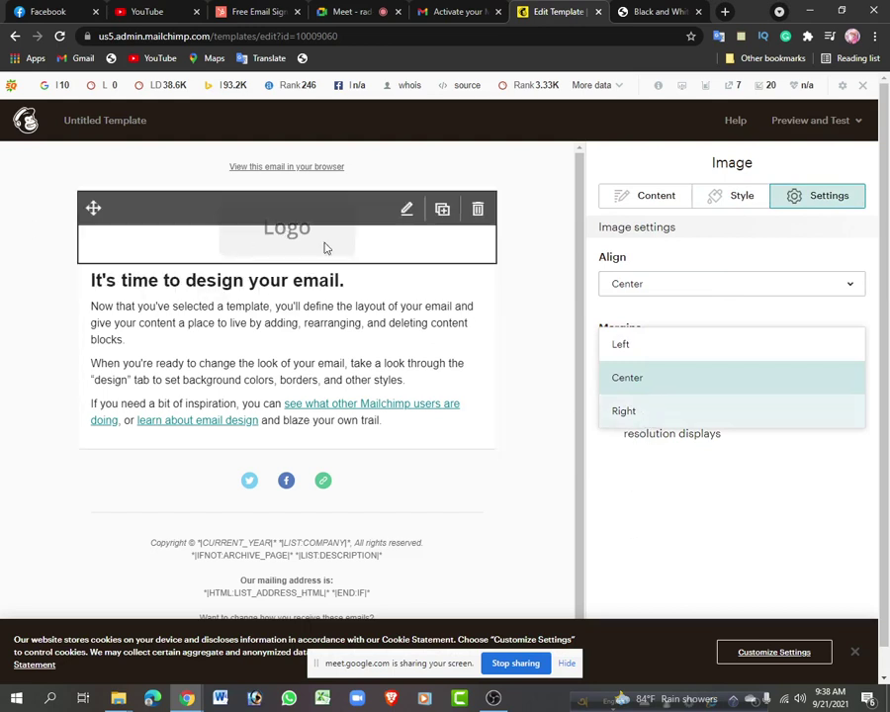
pyautogui.click(745, 556)
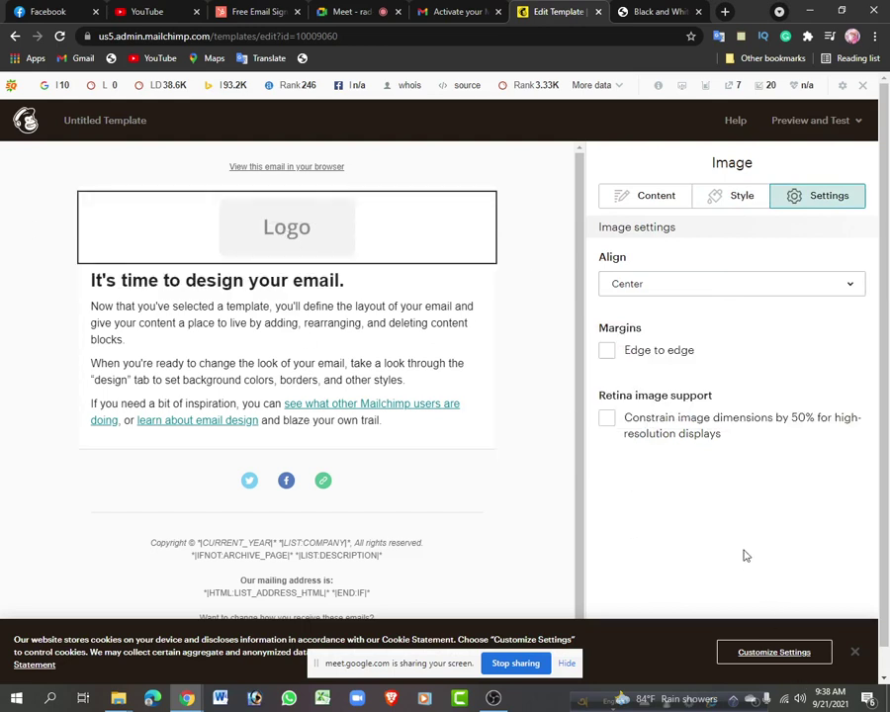
pyautogui.click(637, 202)
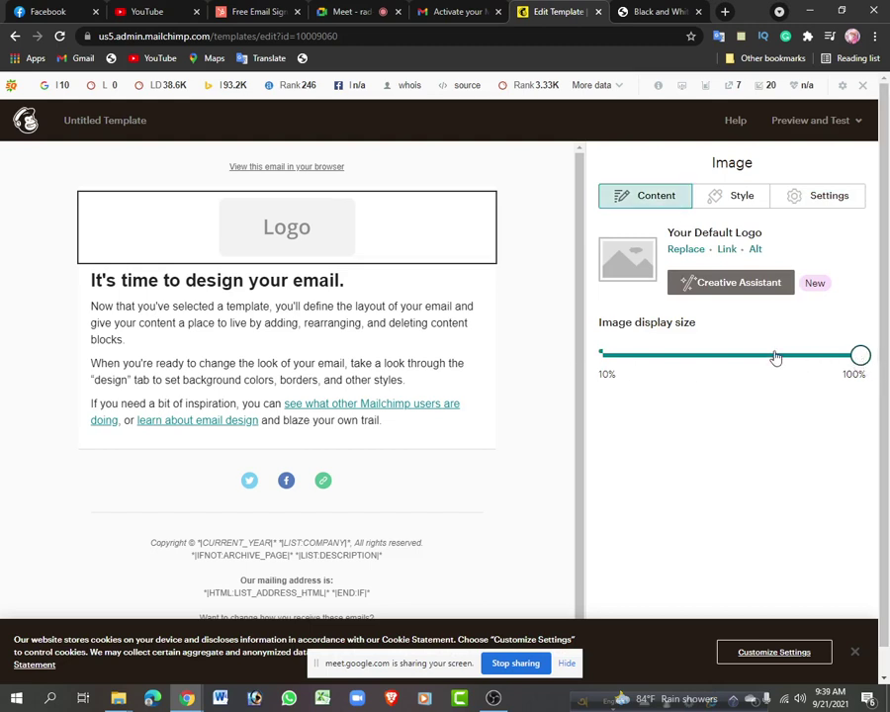
pyautogui.moveTo(777, 358); pyautogui.dragTo(869, 362)
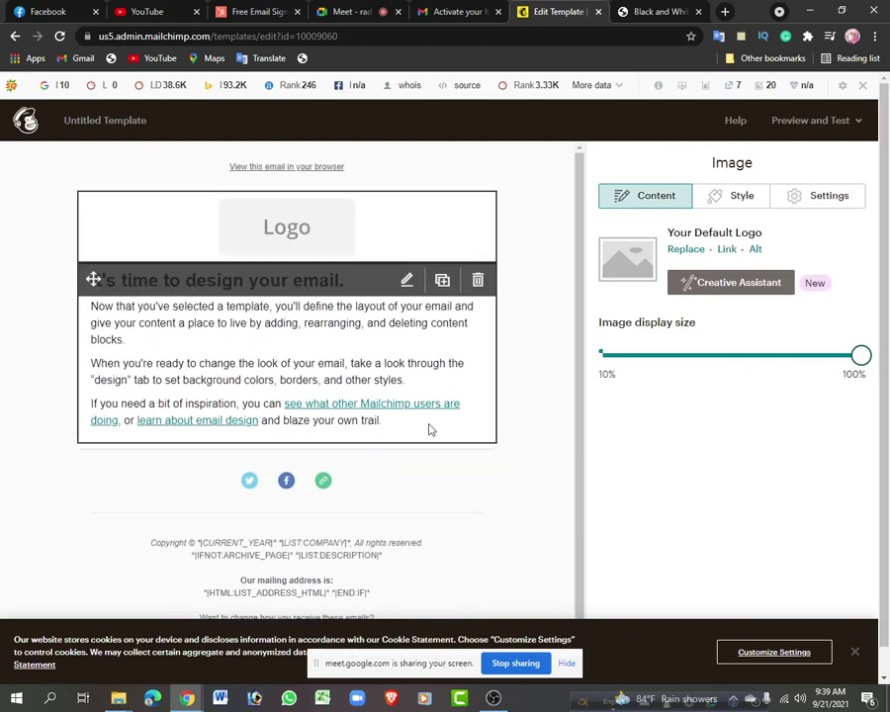
# Open the text block below the logo for editing and delete all of its placeholder heading and body text
pyautogui.click(407, 283)
pyautogui.scroll(-1, 356, 362)
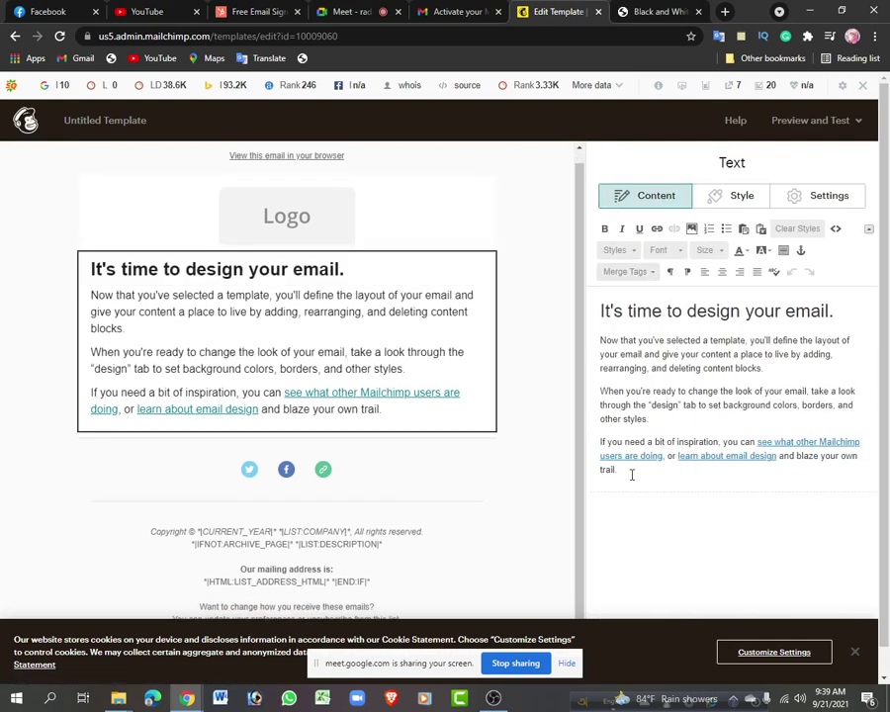
pyautogui.moveTo(629, 474); pyautogui.dragTo(605, 309)
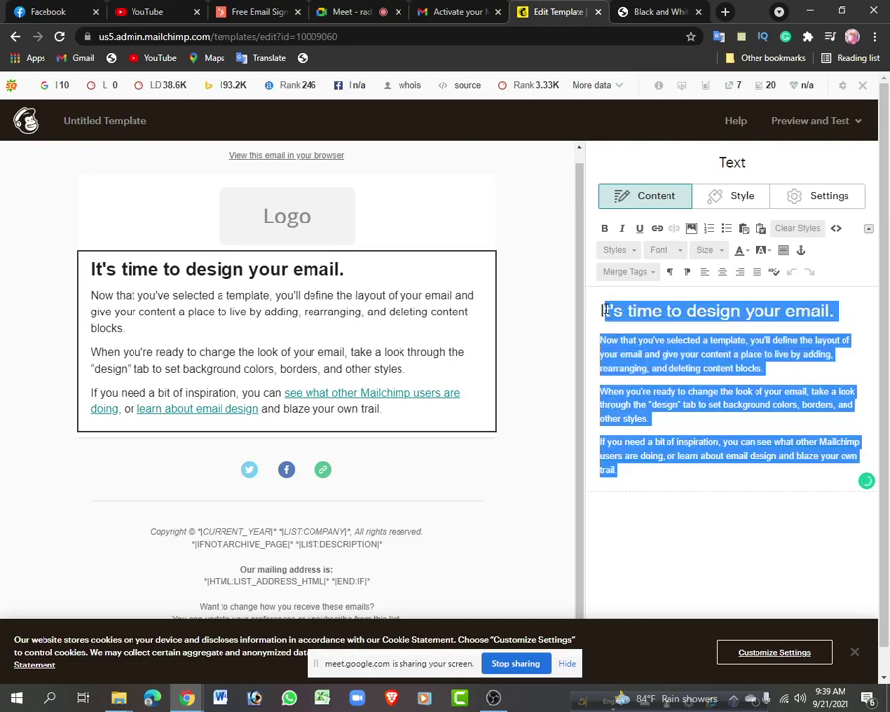
pyautogui.click(669, 353)
pyautogui.moveTo(617, 471); pyautogui.dragTo(598, 310)
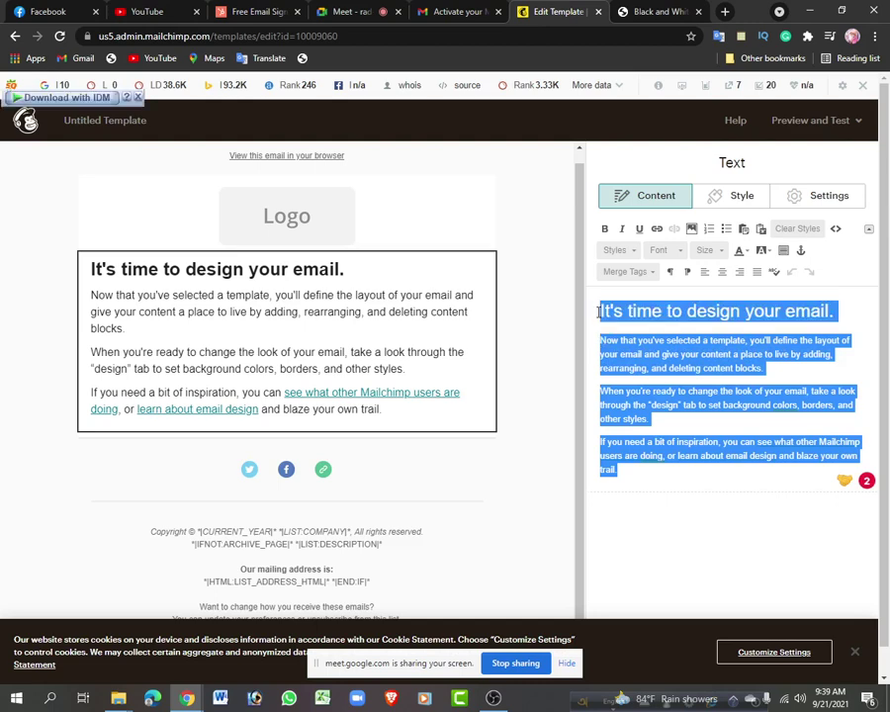
pyautogui.press('BackSpace')
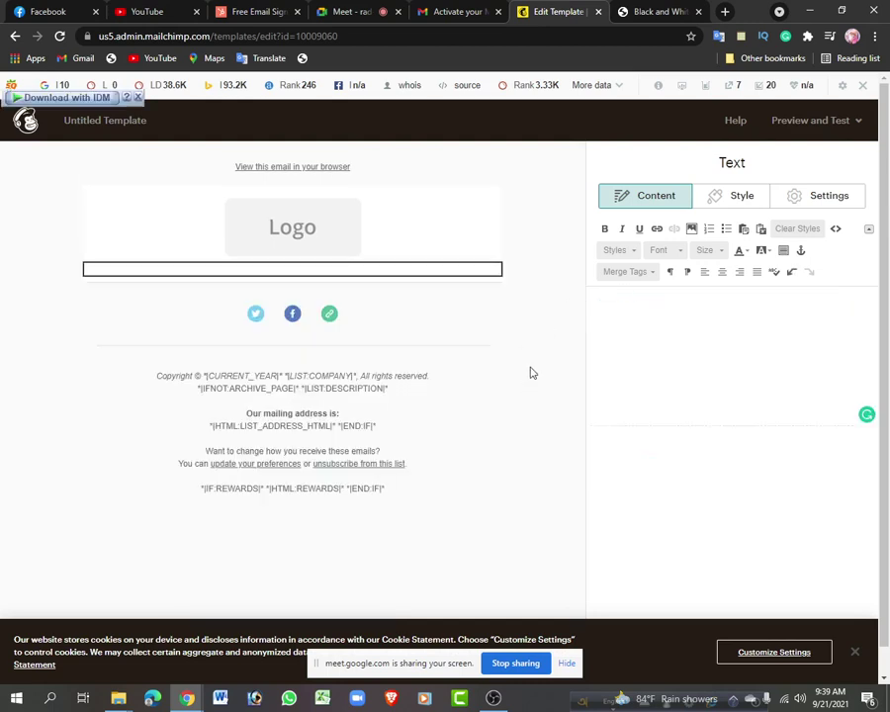
# Switch to the incognito Facebook window, reload the managed Pages list, open the Exclusive.IT page and close the chat pop-up
pyautogui.moveTo(188, 701)
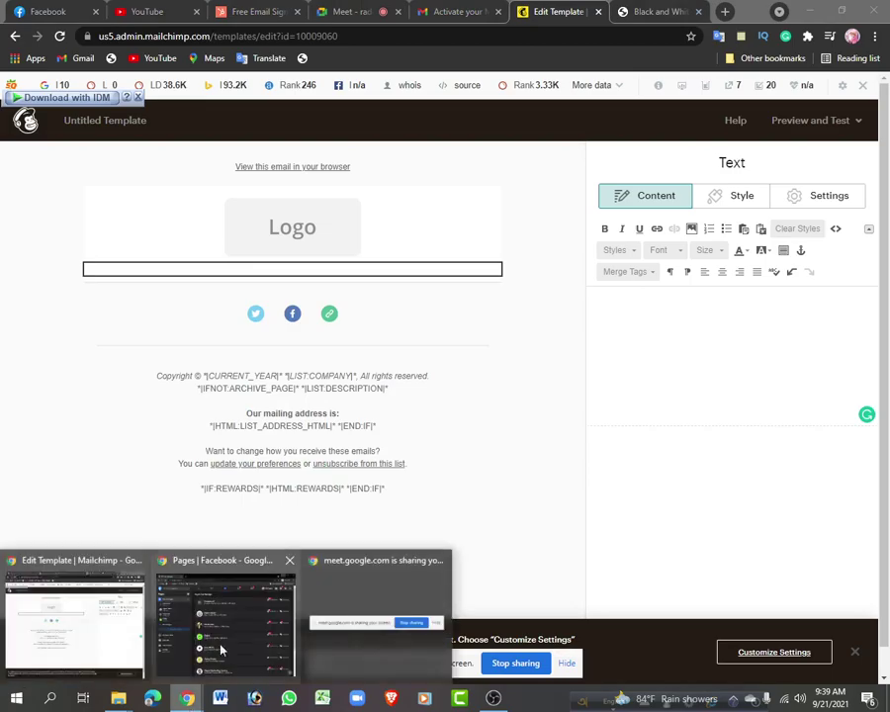
pyautogui.click(222, 638)
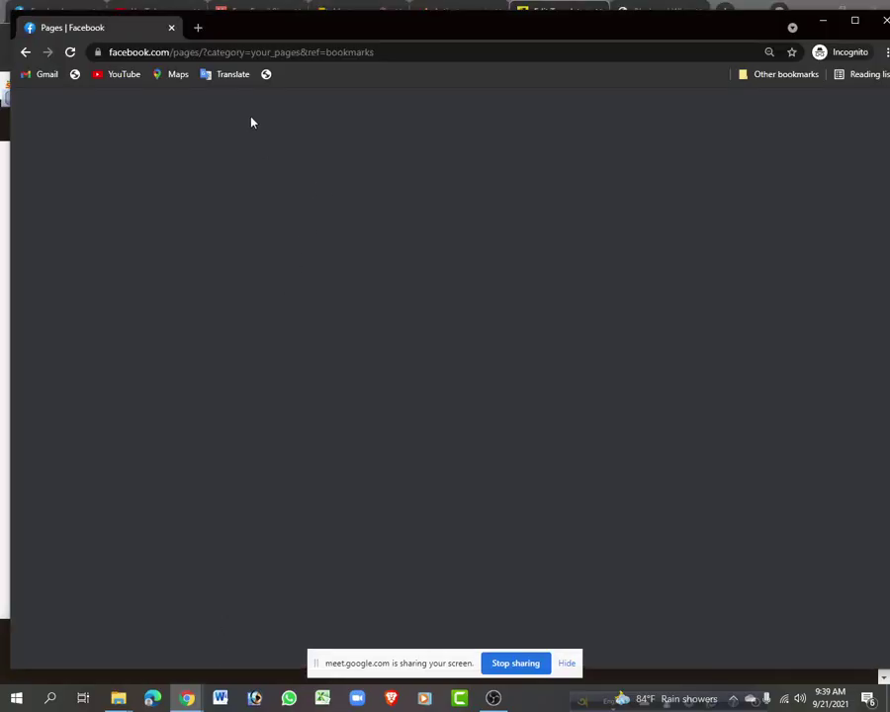
pyautogui.doubleClick(268, 30)
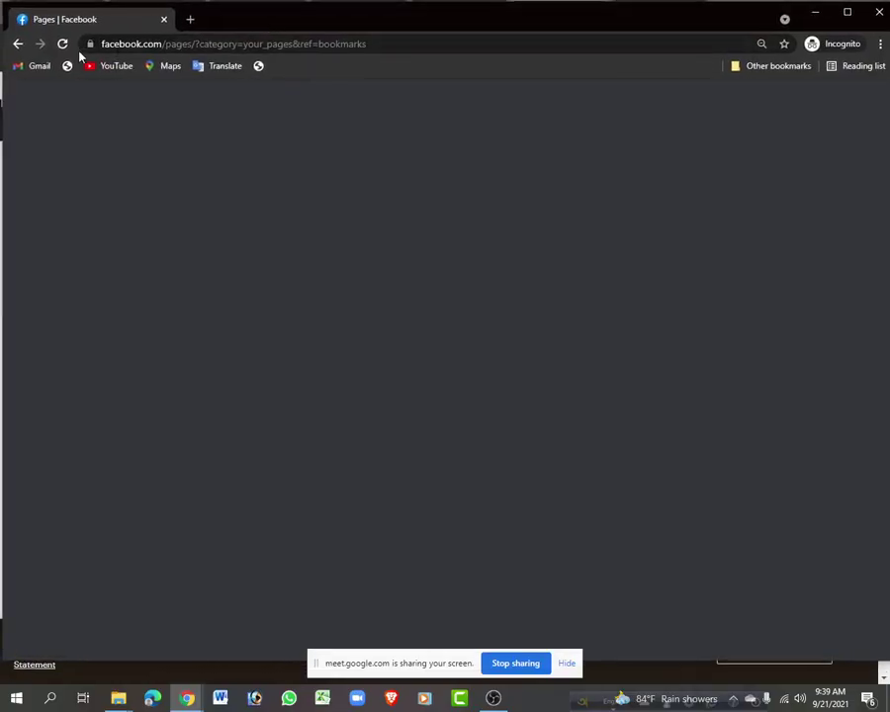
pyautogui.click(65, 45)
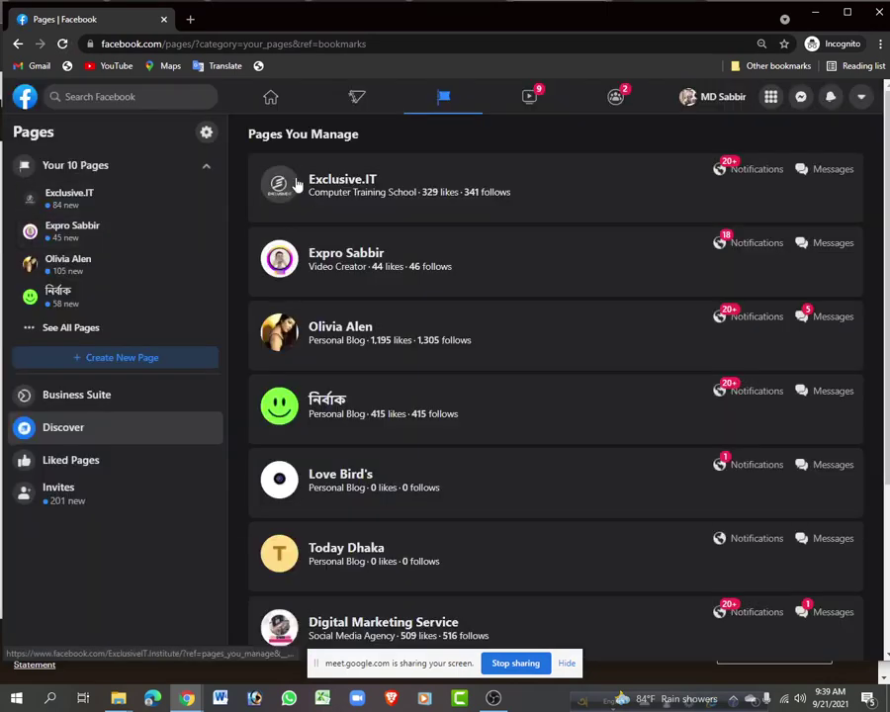
pyautogui.click(330, 186)
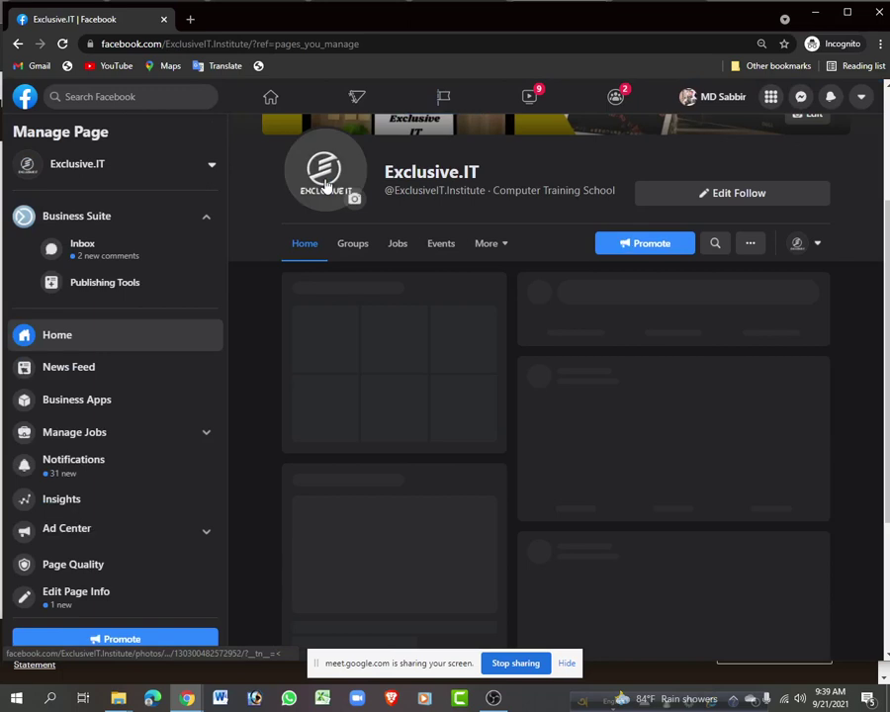
pyautogui.scroll(-3, 370, 316)
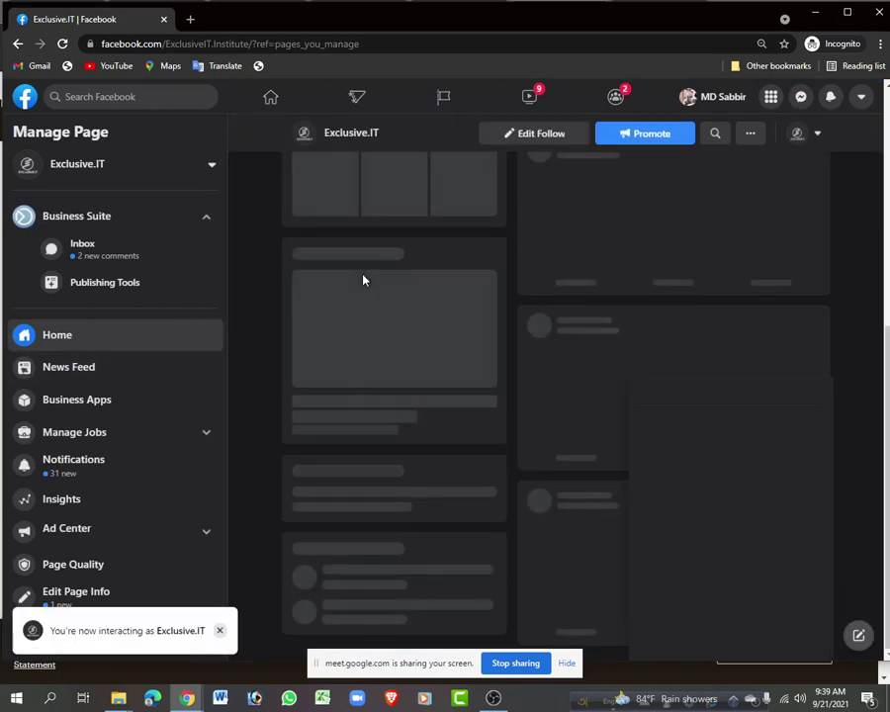
pyautogui.click(818, 394)
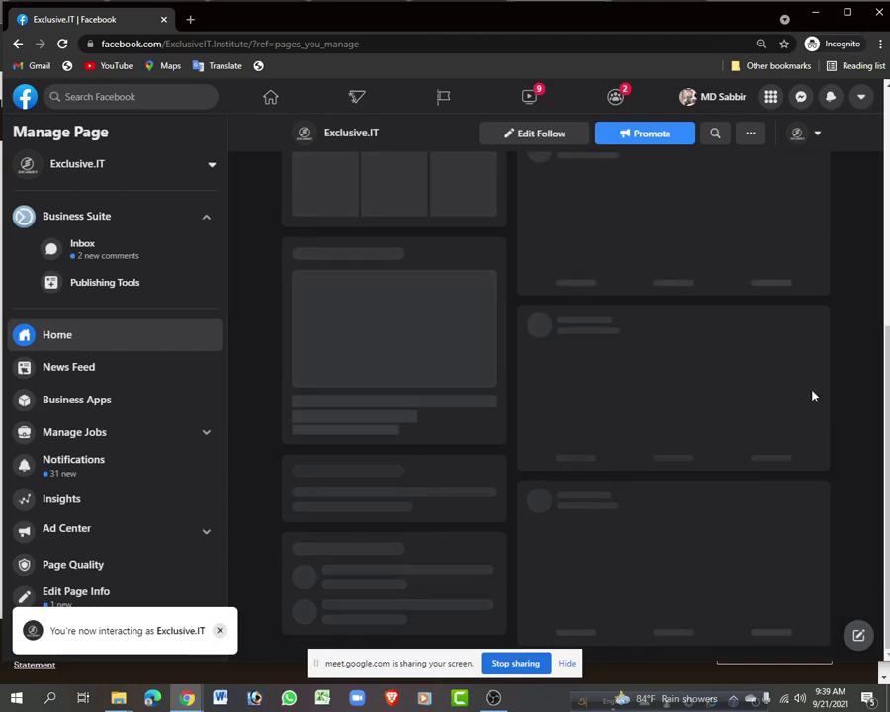
# Copy the four-line "Welcome To Exclusive IT" introduction from the Facebook page's About section
pyautogui.scroll(-9, 377, 340)
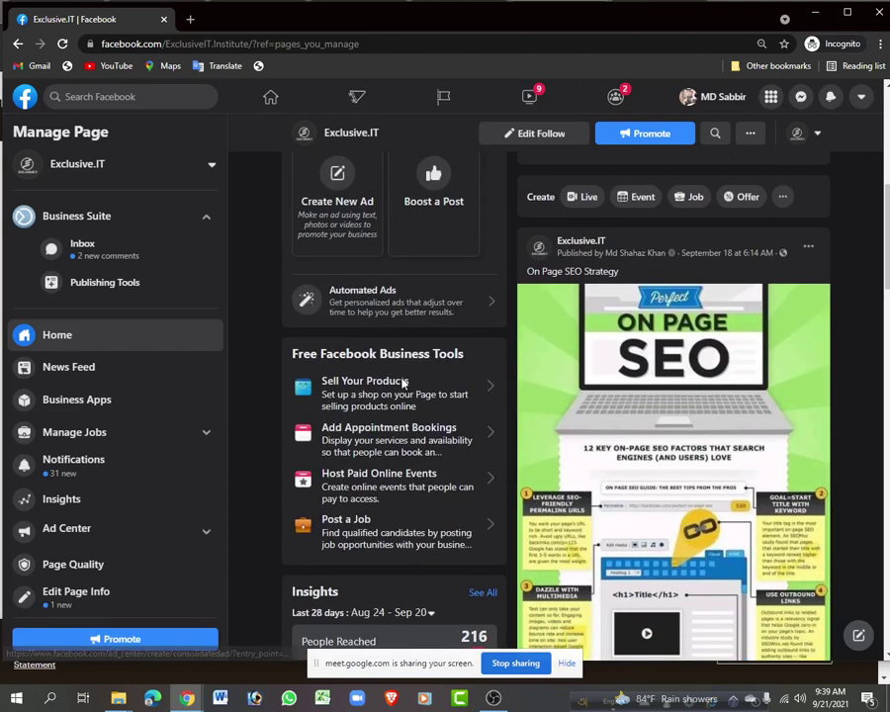
pyautogui.scroll(-3, 411, 367)
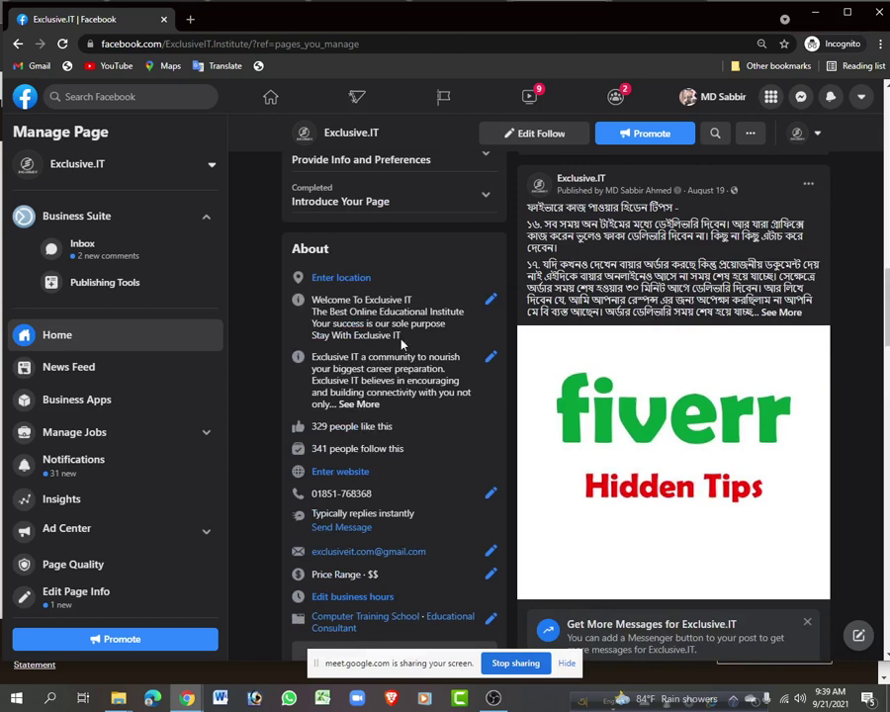
pyautogui.moveTo(402, 342); pyautogui.dragTo(305, 297)
pyautogui.rightClick(353, 323)
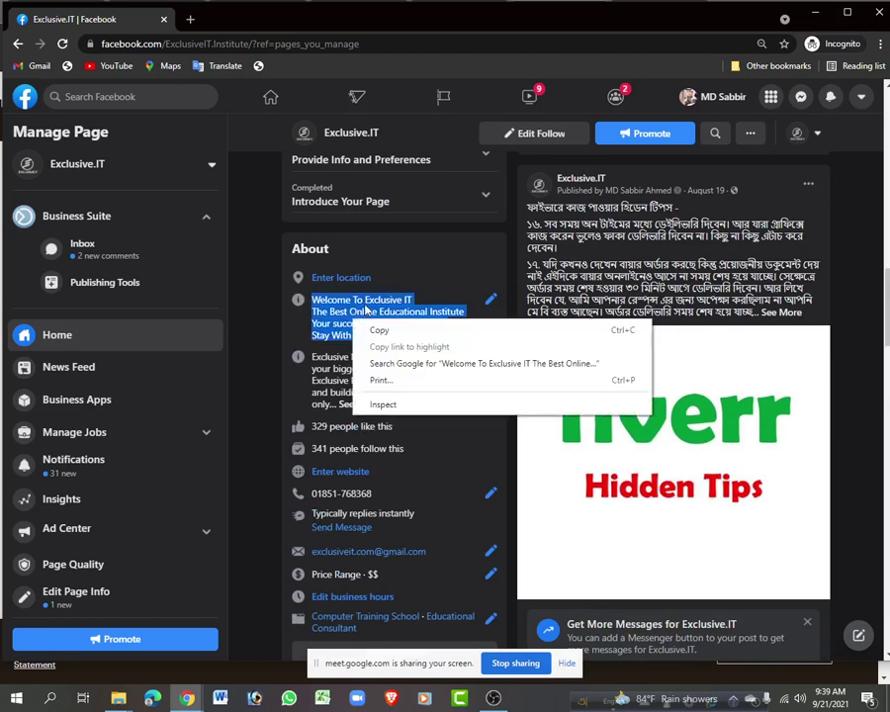
pyautogui.click(378, 327)
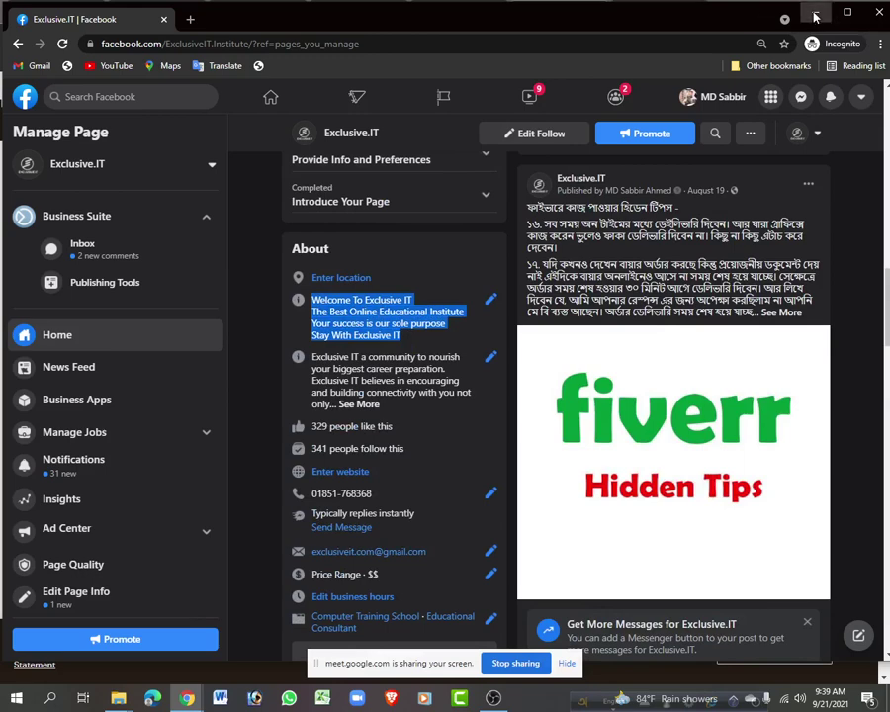
# Return to the Mailchimp template and paste the copied Exclusive IT introduction into the empty text block
pyautogui.hotkey('alt', 'Tab')
pyautogui.rightClick(669, 315)
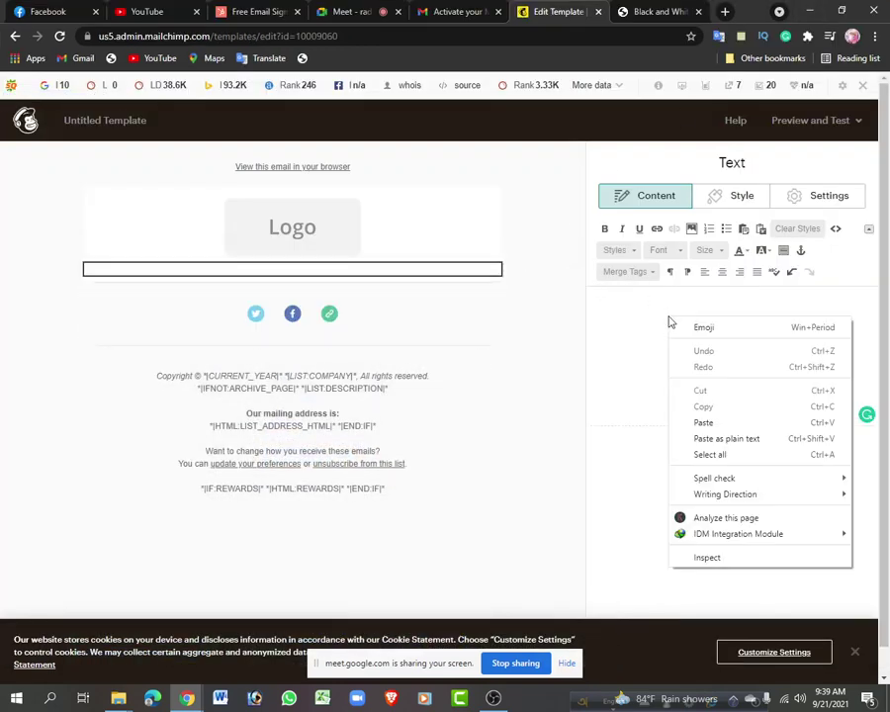
pyautogui.click(694, 421)
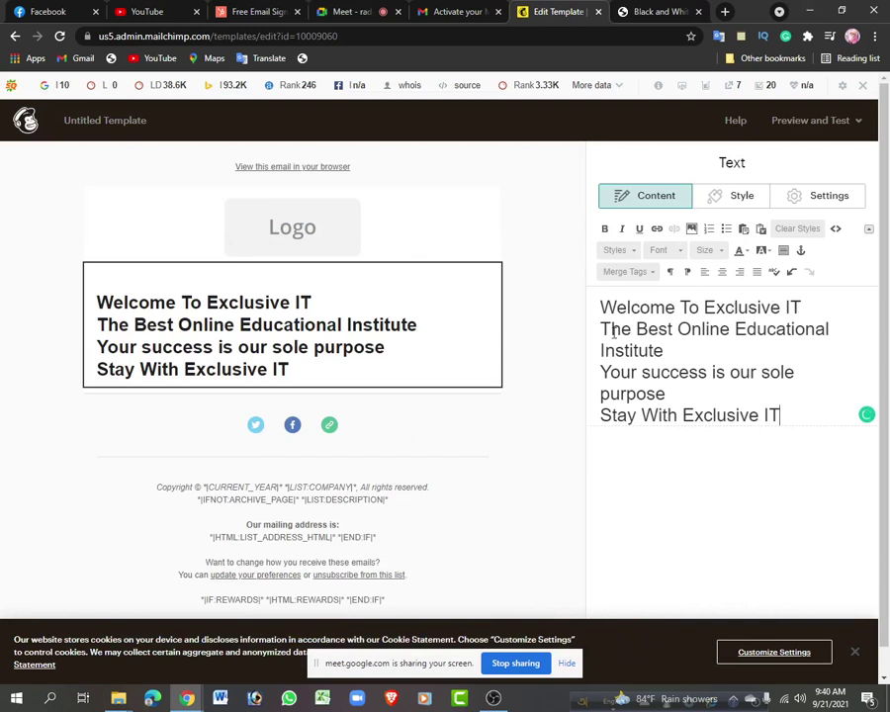
# Make the first line, "Welcome To Exclusive IT", bold in the text block
pyautogui.moveTo(804, 305); pyautogui.dragTo(592, 308)
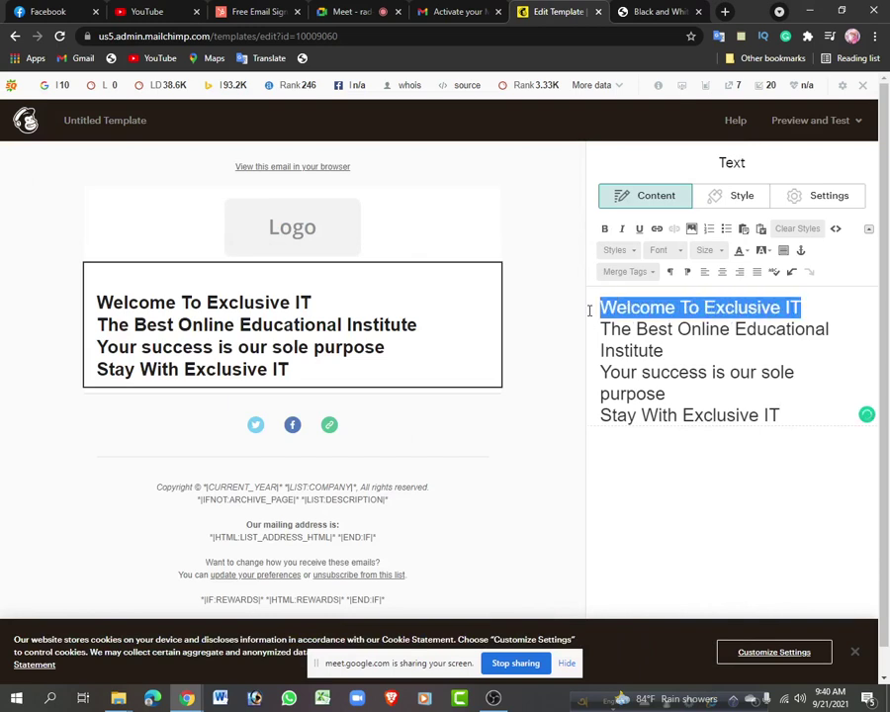
pyautogui.click(605, 229)
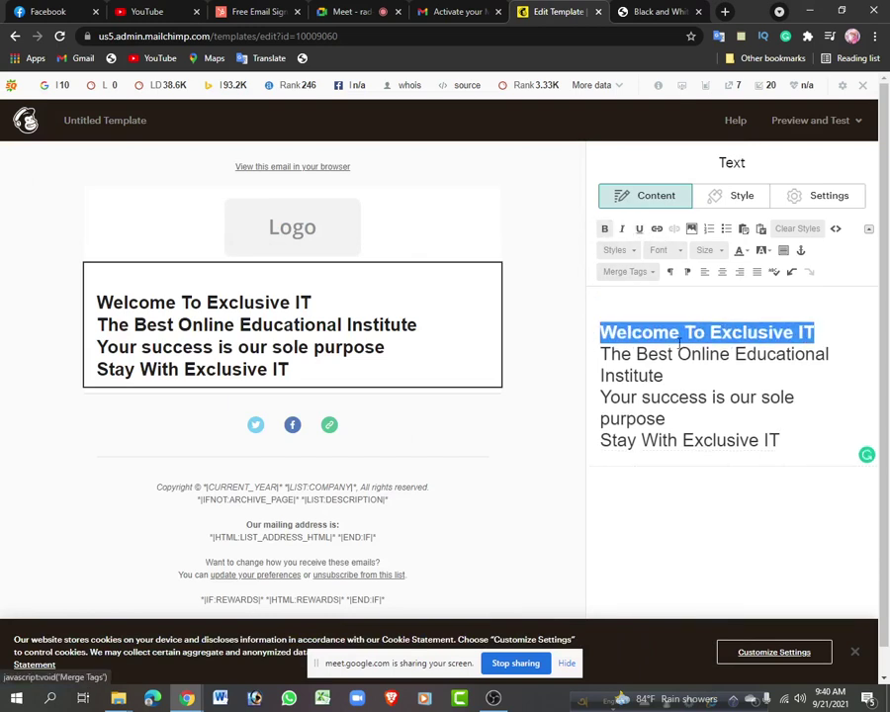
pyautogui.click(813, 431)
pyautogui.moveTo(603, 346); pyautogui.dragTo(777, 452)
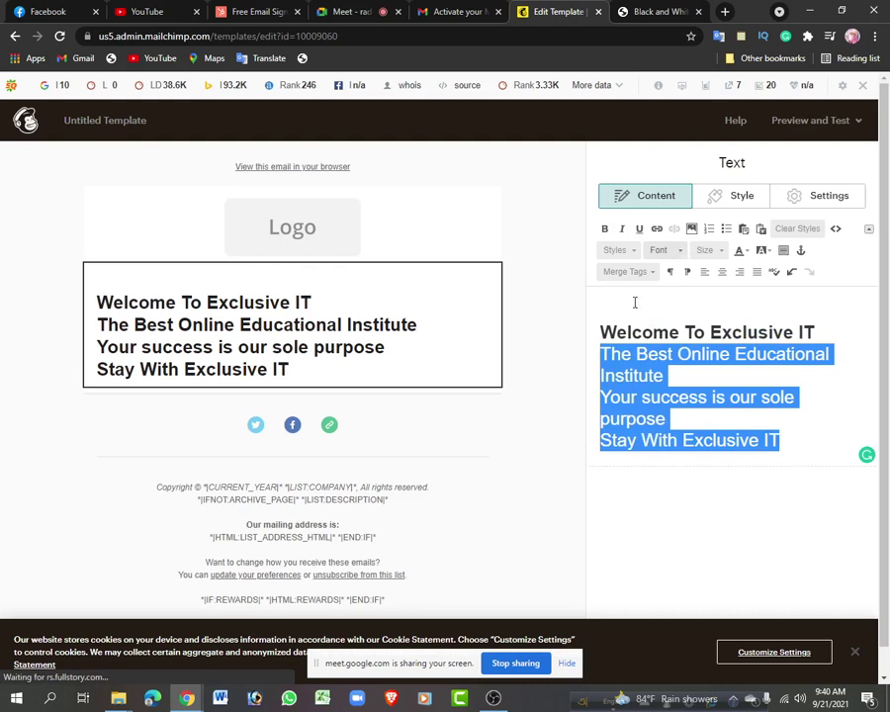
pyautogui.click(756, 424)
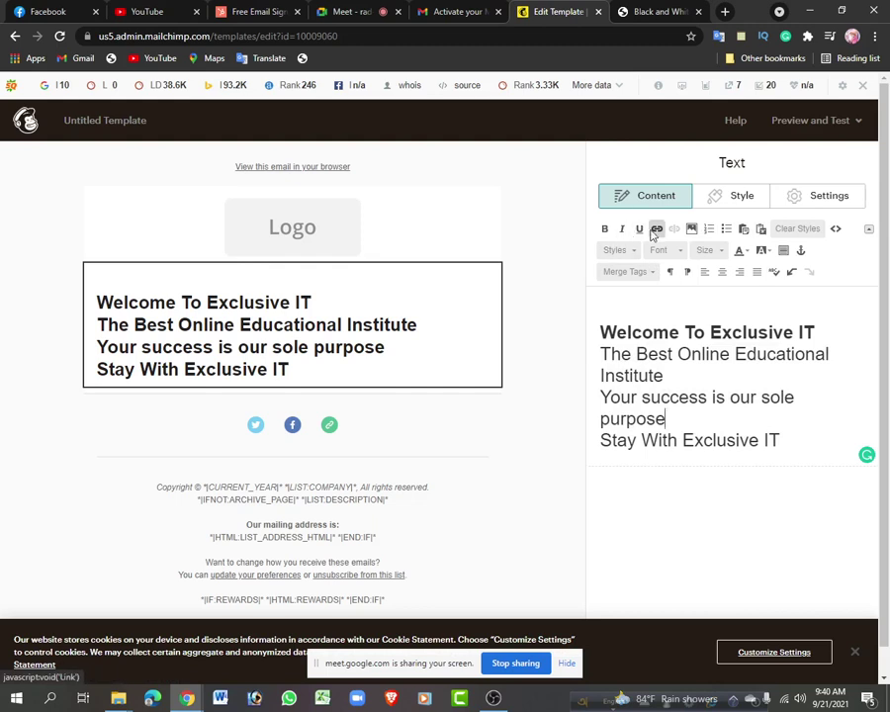
pyautogui.moveTo(683, 440); pyautogui.dragTo(767, 443)
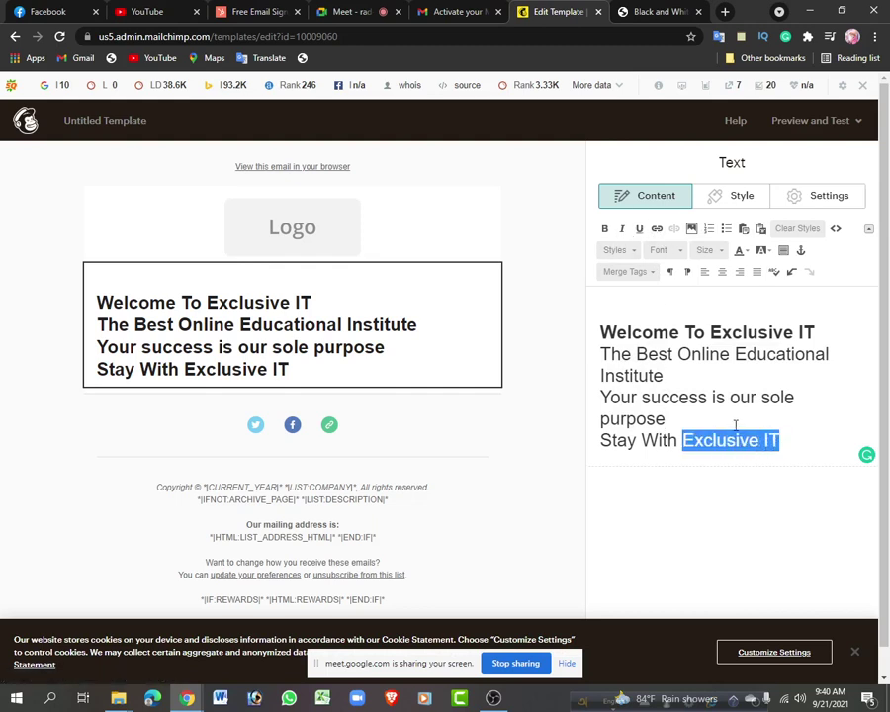
pyautogui.click(657, 229)
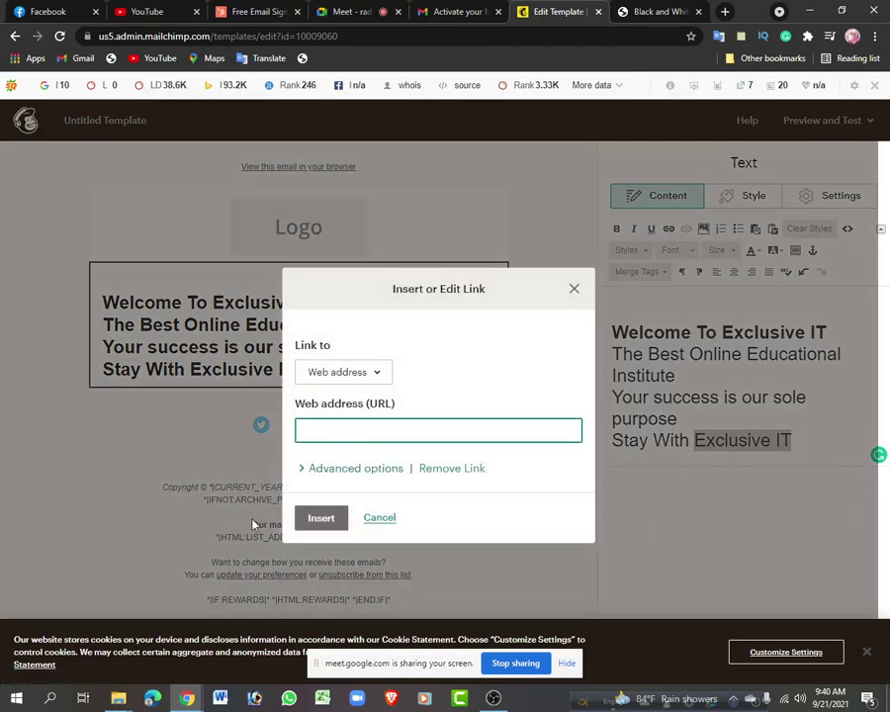
pyautogui.click(210, 698)
pyautogui.click(226, 618)
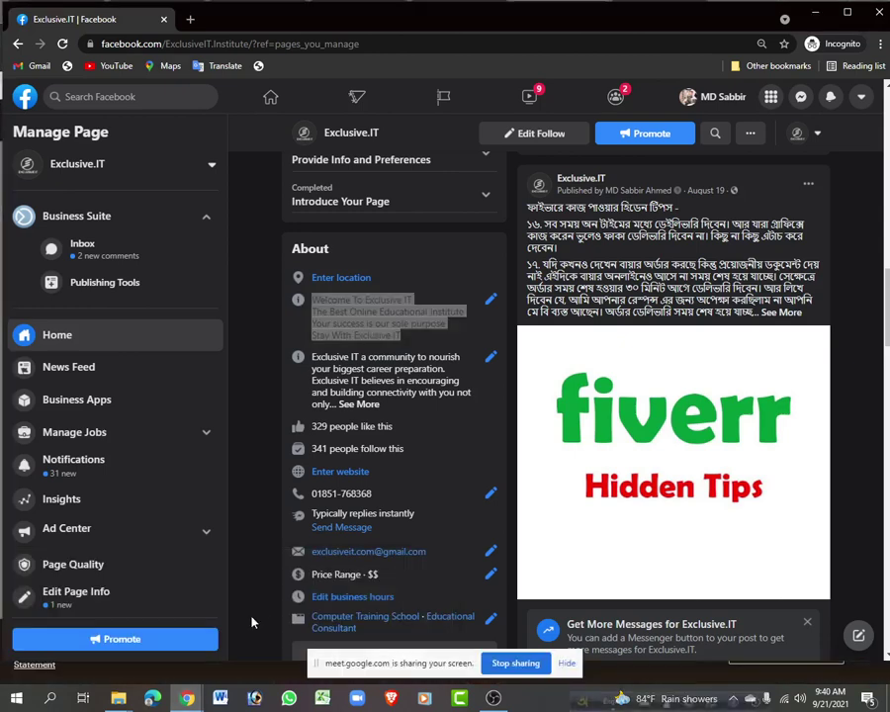
pyautogui.moveTo(307, 44); pyautogui.dragTo(87, 46)
pyautogui.rightClick(149, 46)
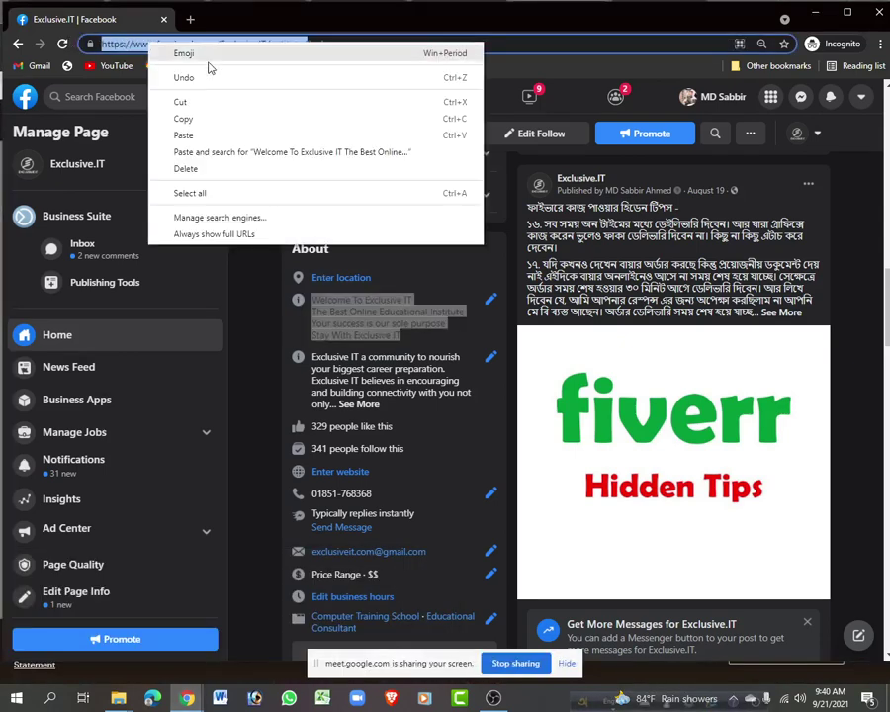
pyautogui.click(191, 122)
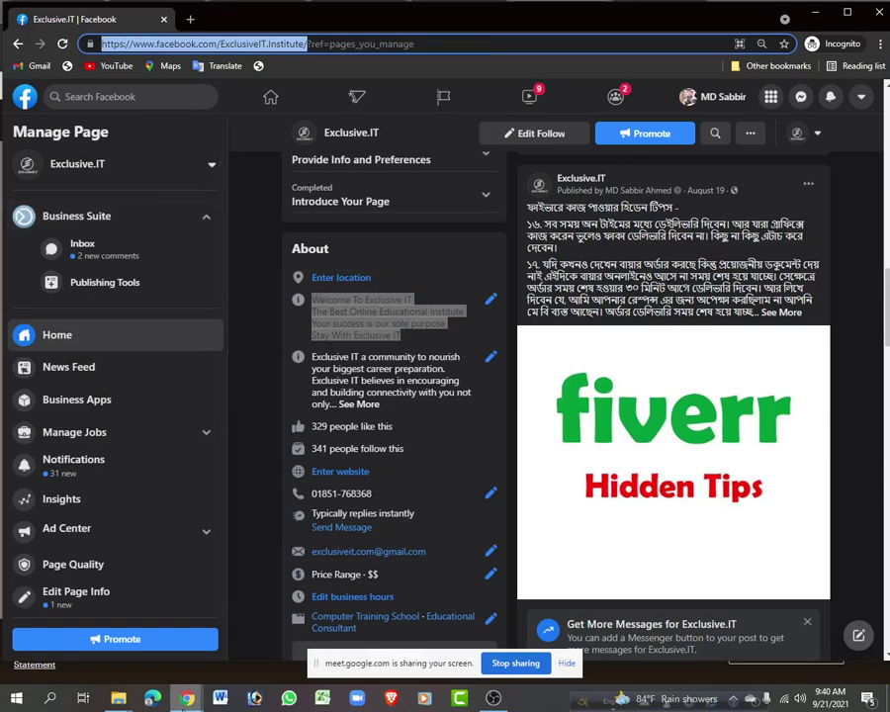
# Return to Mailchimp, paste the Facebook page address as the link's URL, remove the duplicate https prefix and insert the link
pyautogui.moveTo(187, 699)
pyautogui.click(108, 616)
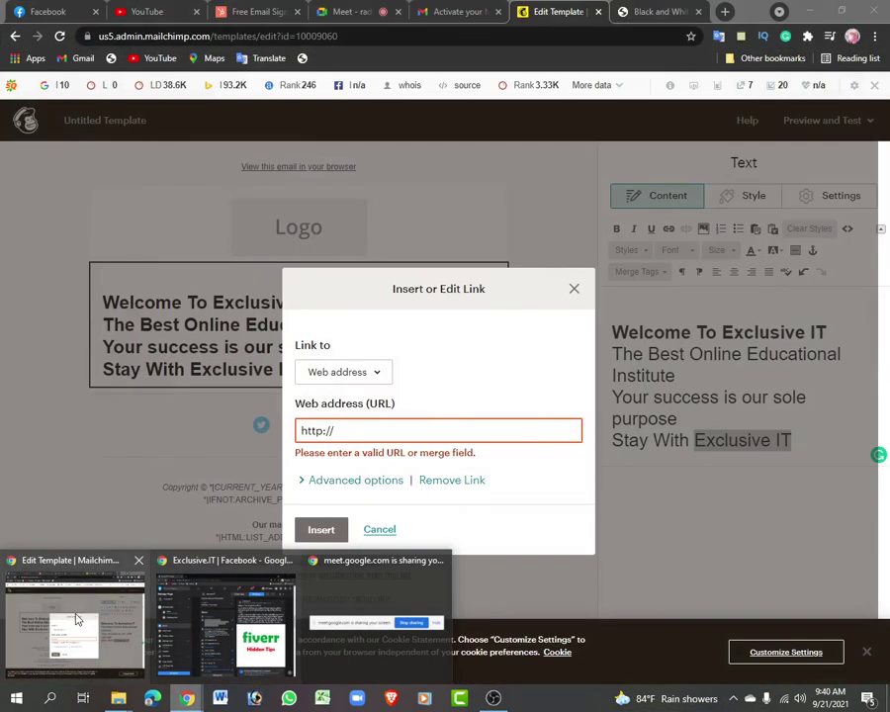
pyautogui.rightClick(395, 436)
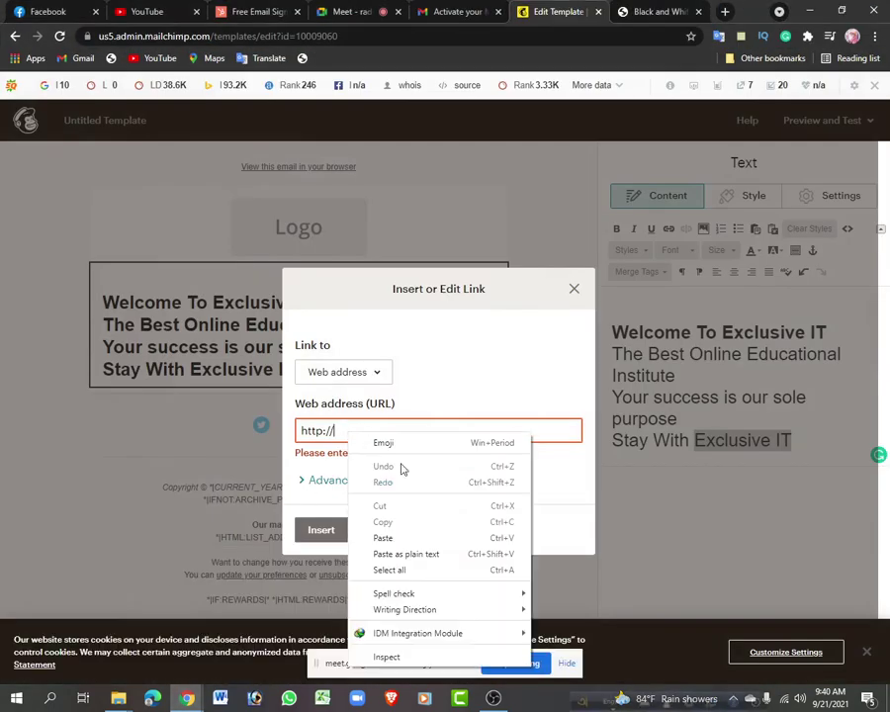
pyautogui.click(380, 532)
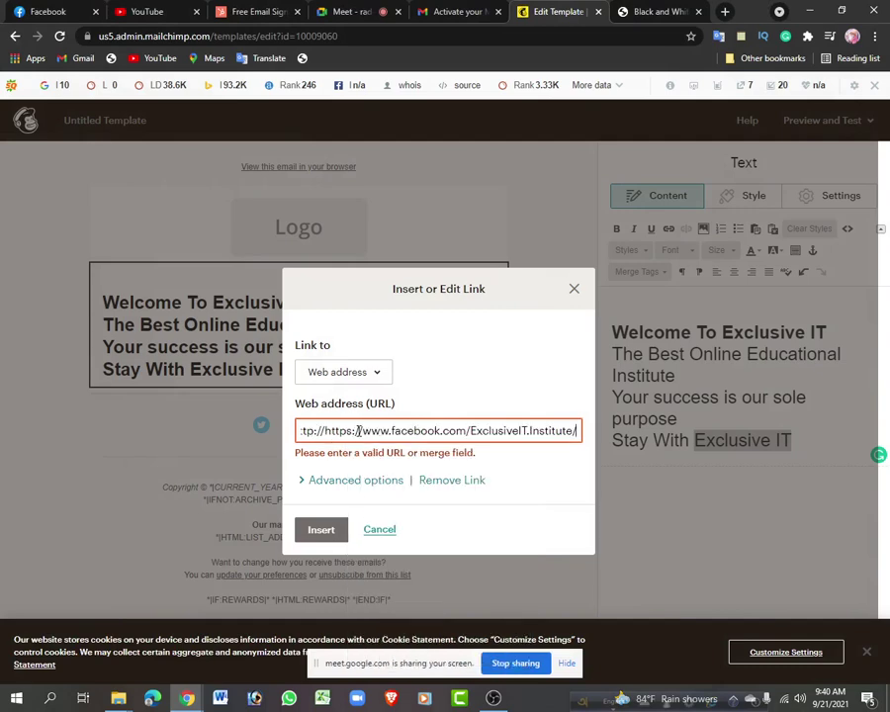
pyautogui.moveTo(359, 431); pyautogui.dragTo(319, 433)
pyautogui.press('BackSpace')
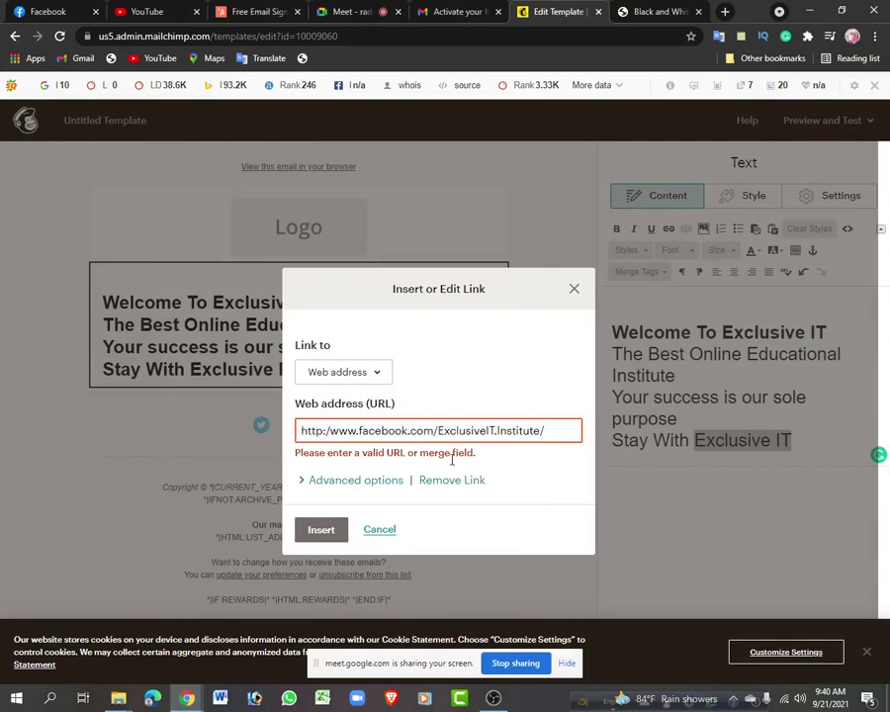
pyautogui.write('/')
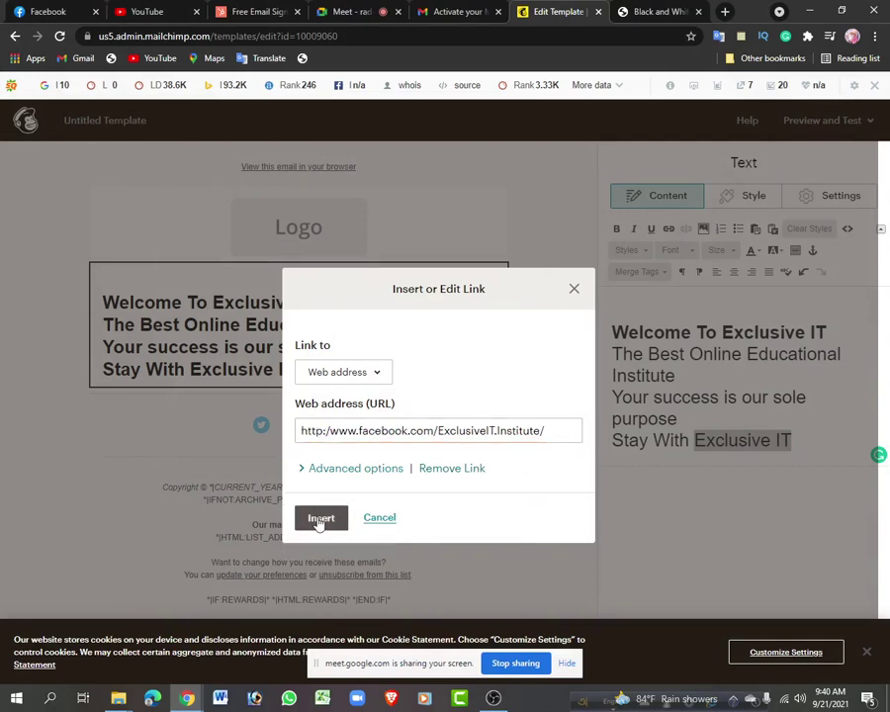
pyautogui.click(320, 521)
# Check the Google Meet call, return to the Mailchimp template and underline the linked "Exclusive IT" text
pyautogui.click(354, 11)
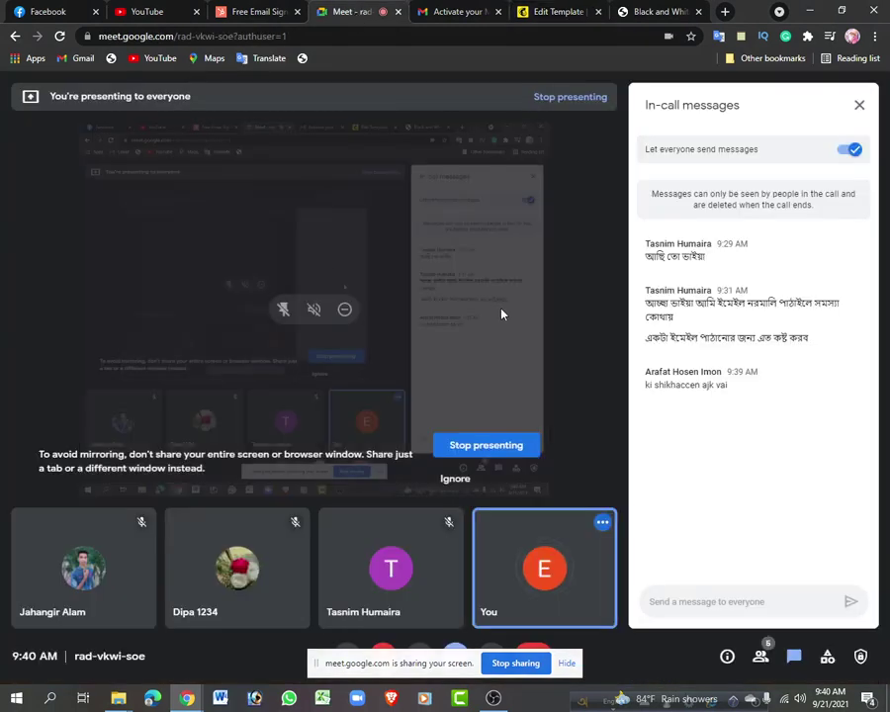
pyautogui.click(535, 13)
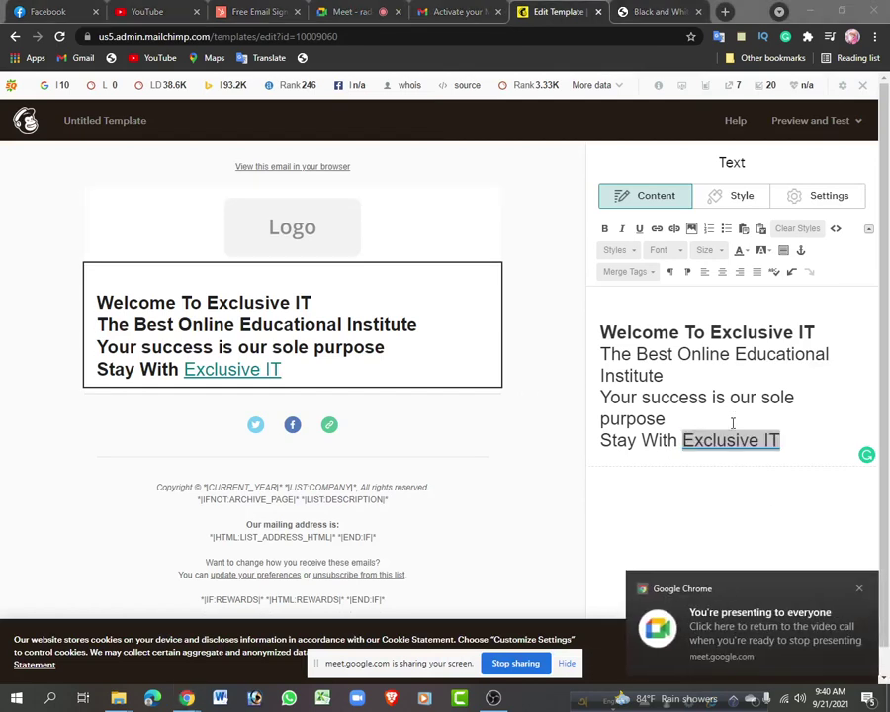
pyautogui.click(639, 228)
pyautogui.click(808, 436)
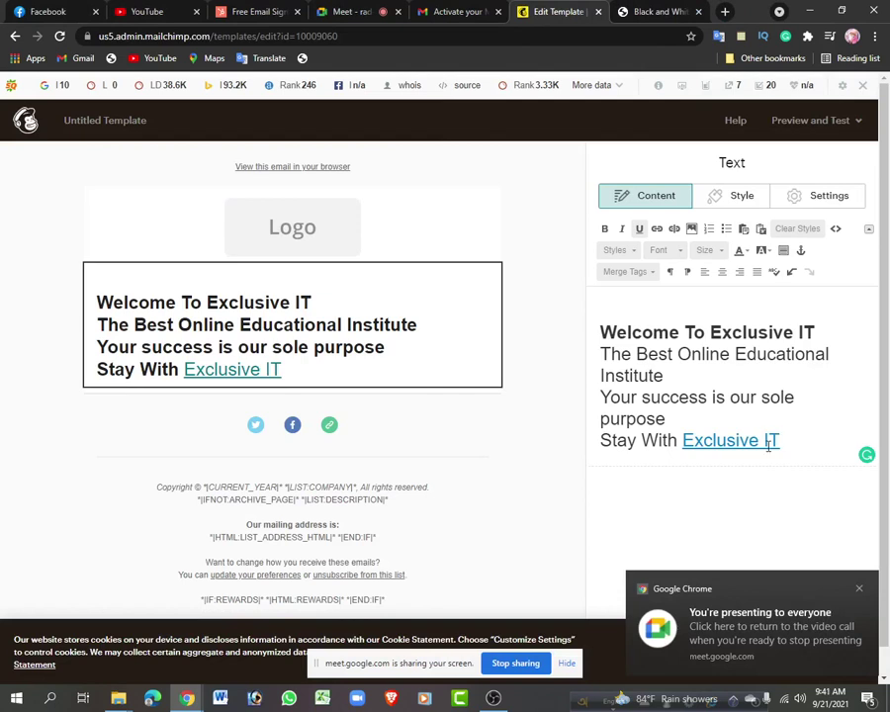
pyautogui.moveTo(788, 442); pyautogui.dragTo(683, 435)
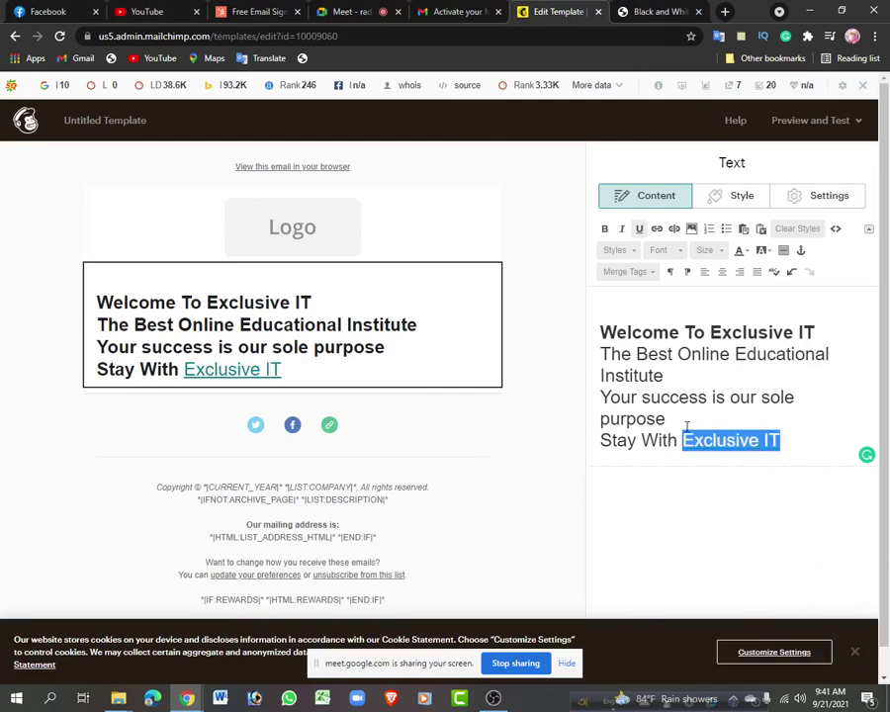
# Examine the text block's style and column settings, then return to its content
pyautogui.click(809, 440)
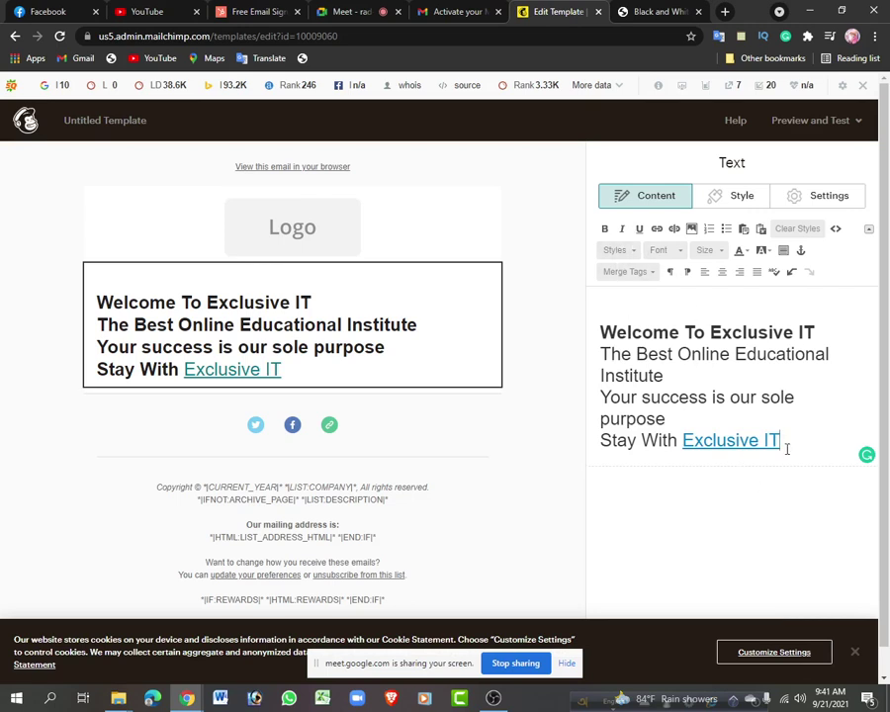
pyautogui.moveTo(789, 439); pyautogui.dragTo(682, 441)
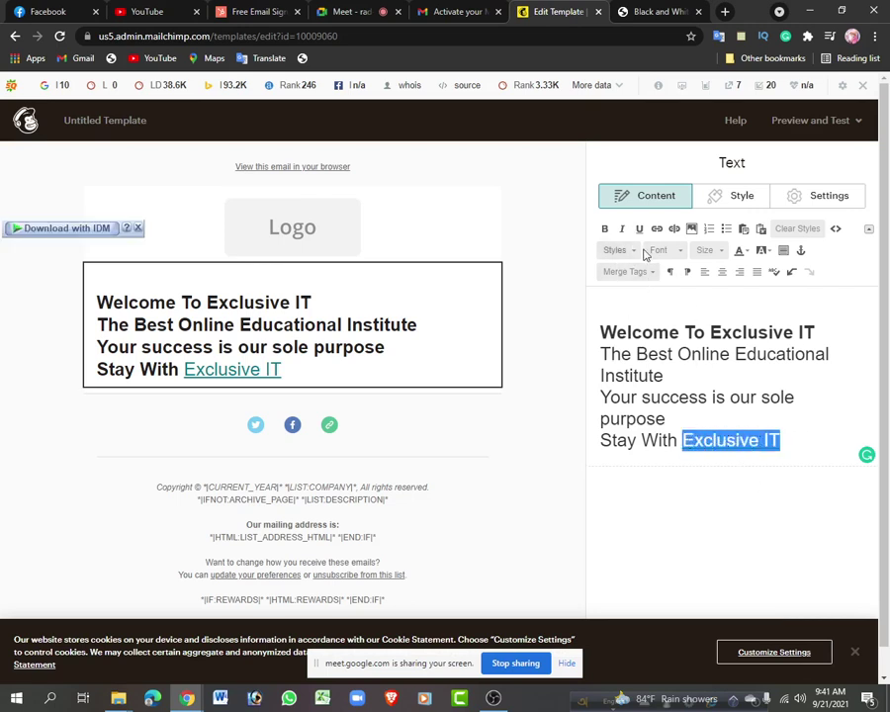
pyautogui.click(783, 526)
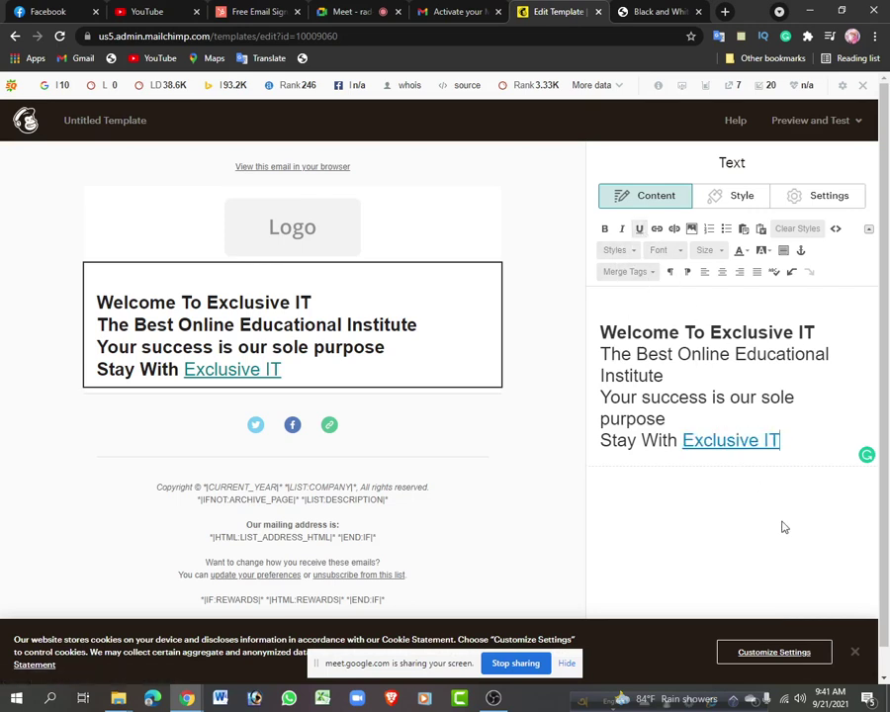
pyautogui.scroll(-1, 531, 431)
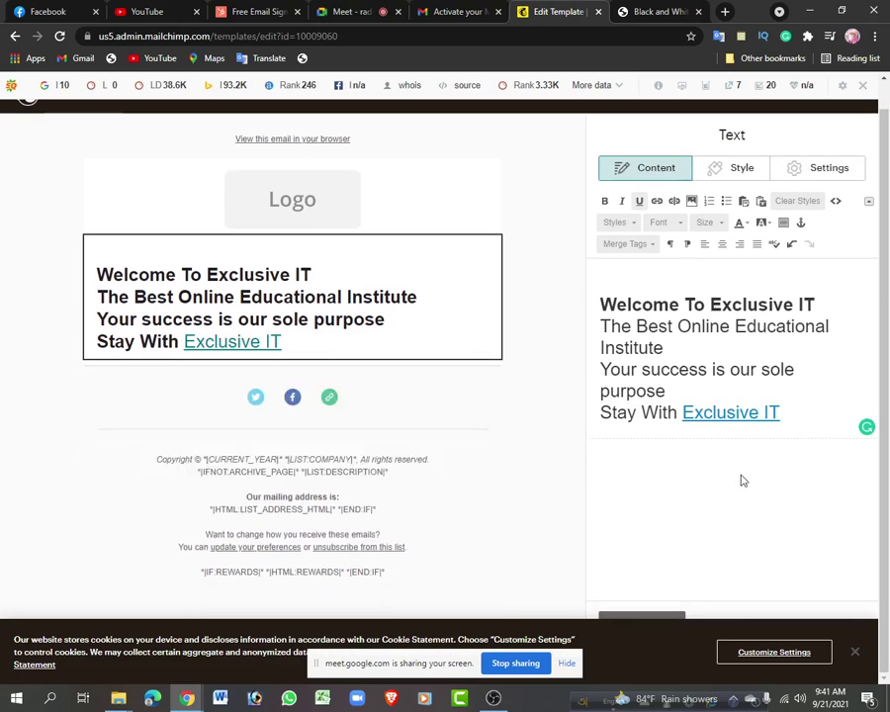
pyautogui.scroll(1, 738, 477)
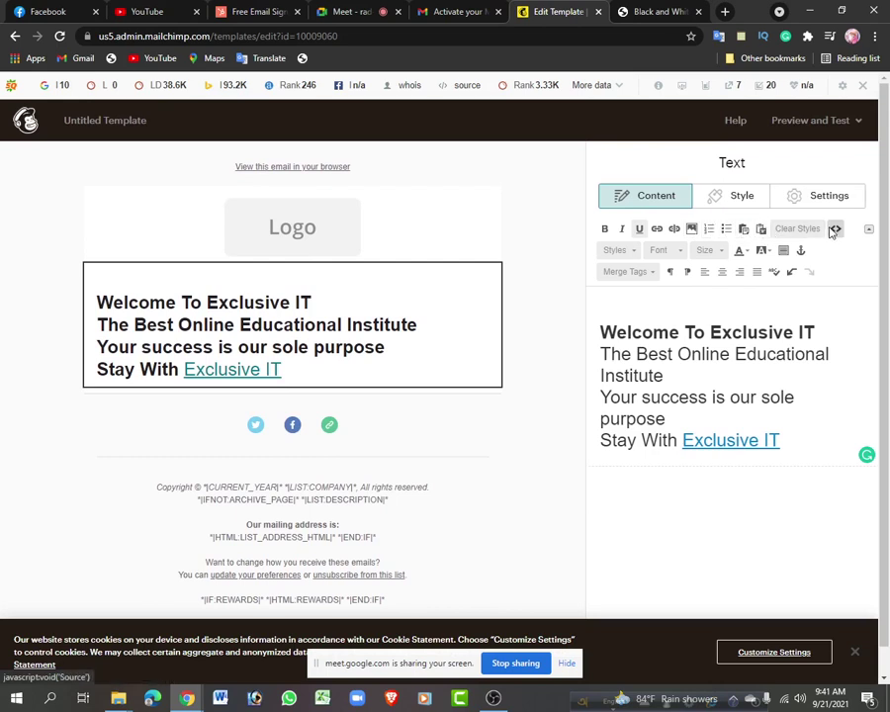
pyautogui.click(728, 202)
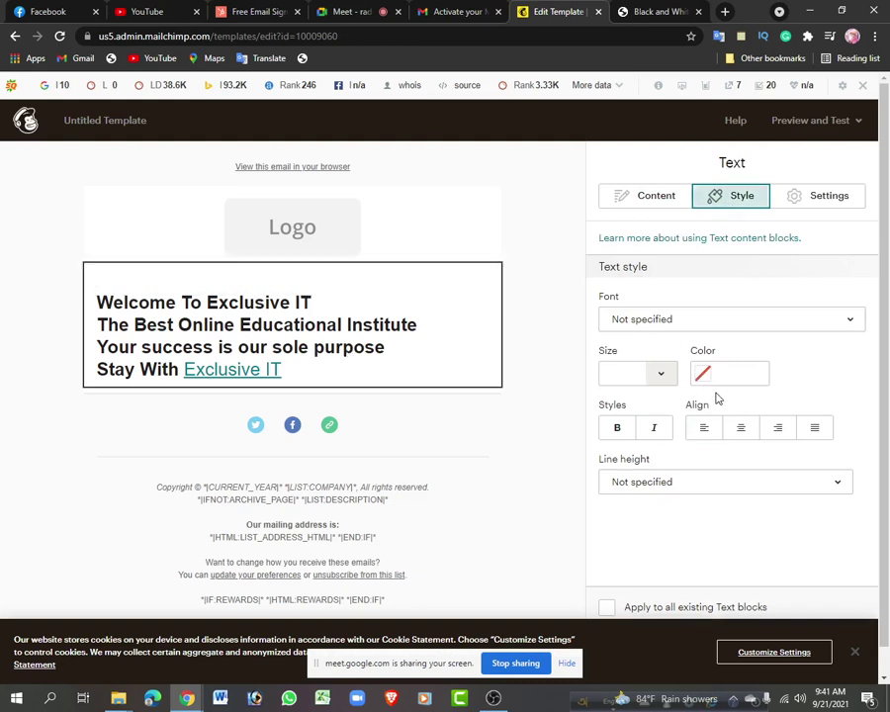
pyautogui.click(777, 198)
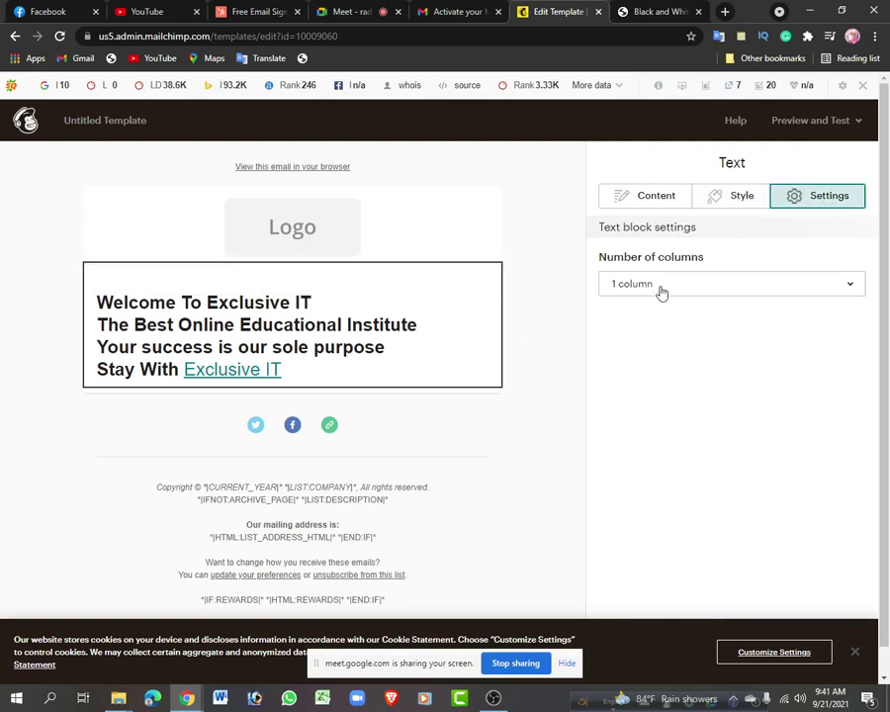
pyautogui.click(653, 196)
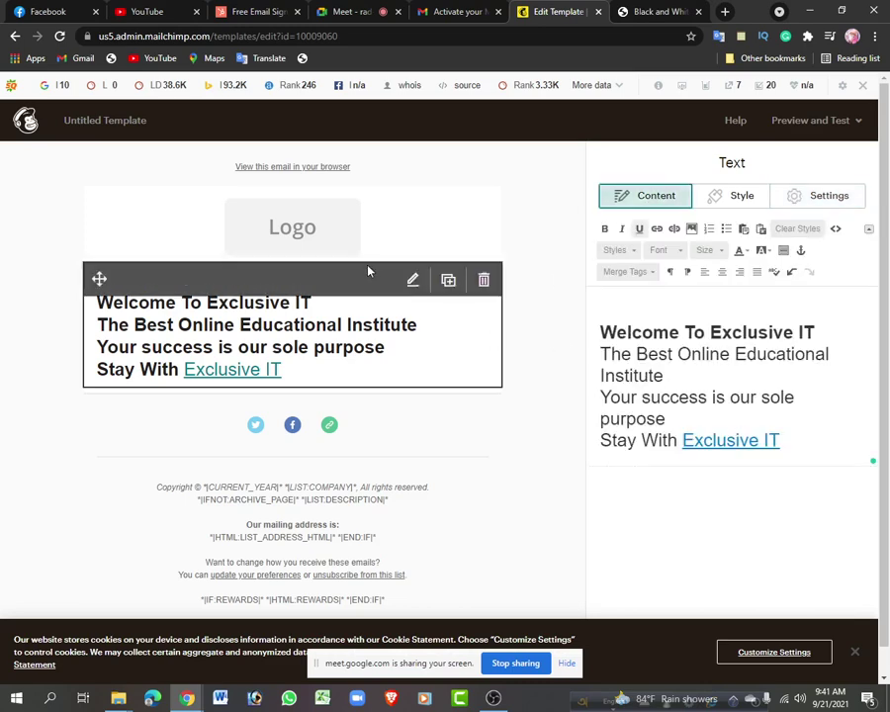
pyautogui.scroll(-1, 360, 494)
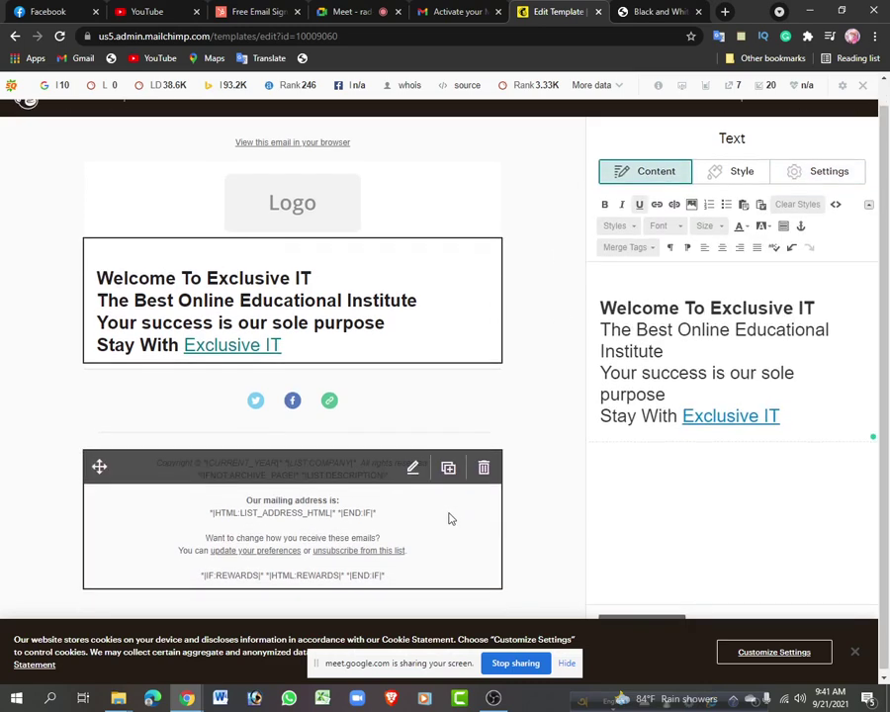
pyautogui.click(310, 405)
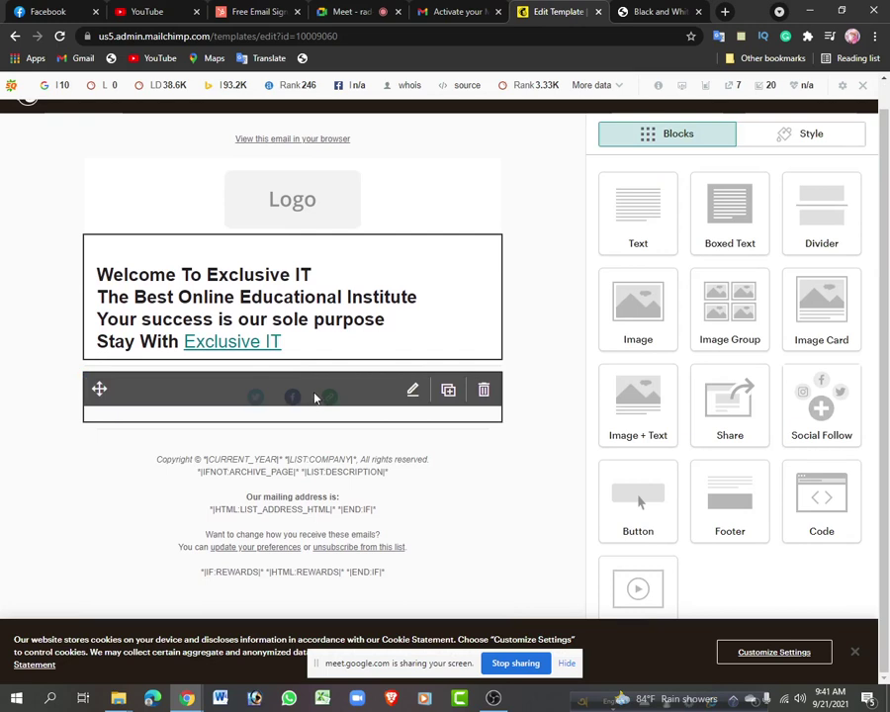
pyautogui.click(413, 389)
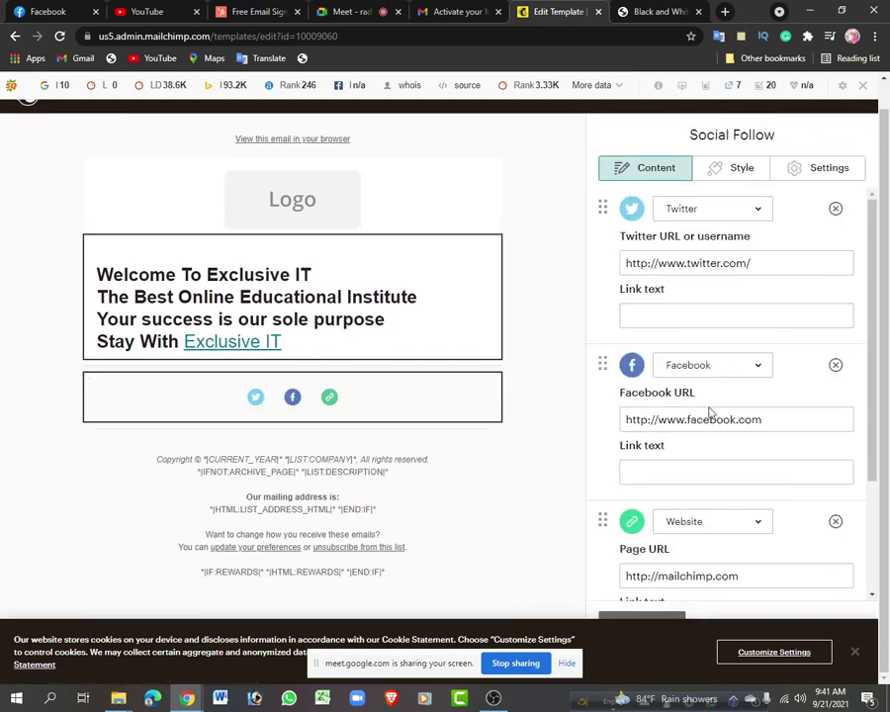
pyautogui.moveTo(766, 421); pyautogui.dragTo(618, 419)
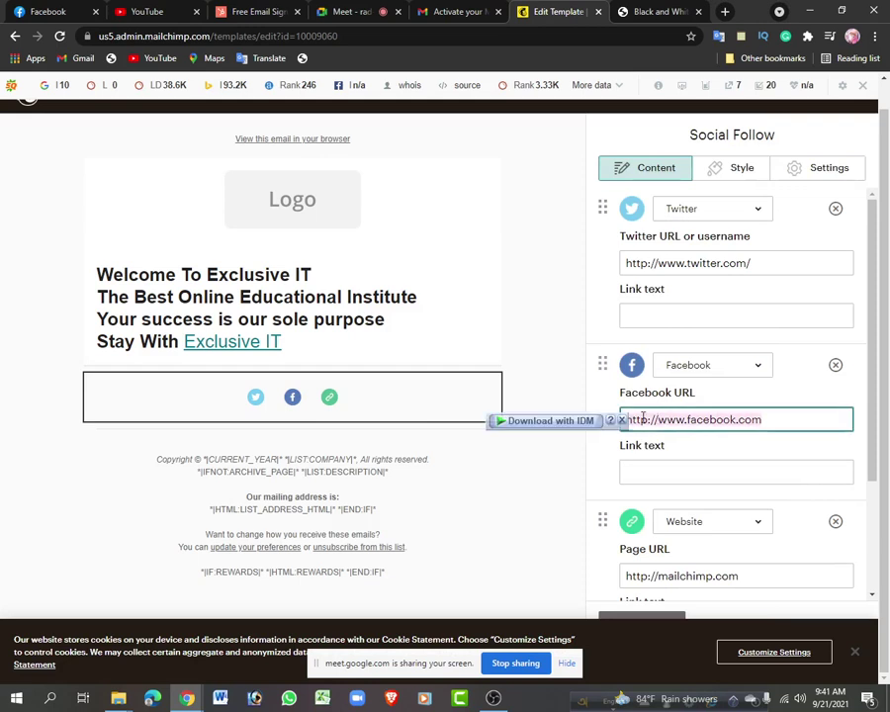
pyautogui.rightClick(650, 422)
pyautogui.click(629, 215)
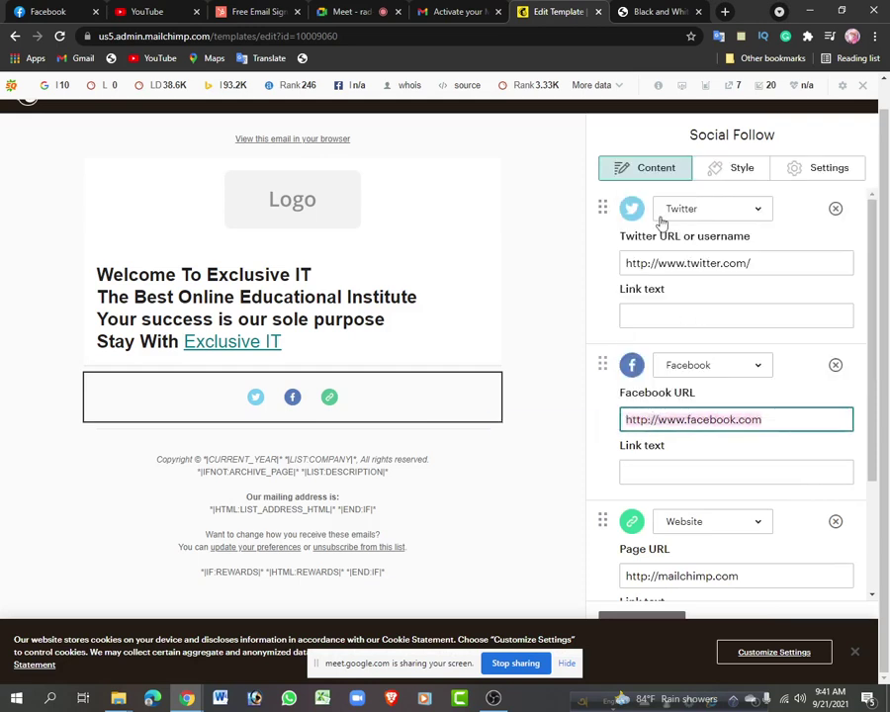
# Set the Facebook link text to "FACEBOOK" and look over the block's other services
pyautogui.click(657, 476)
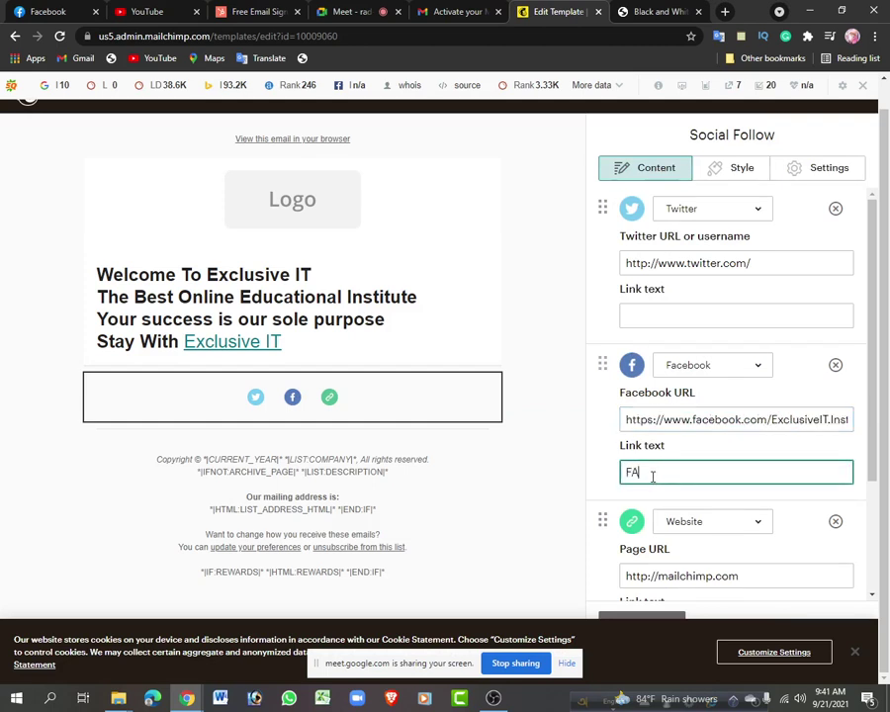
pyautogui.write('FACEBOOK')
pyautogui.click(792, 554)
pyautogui.scroll(-2, 782, 549)
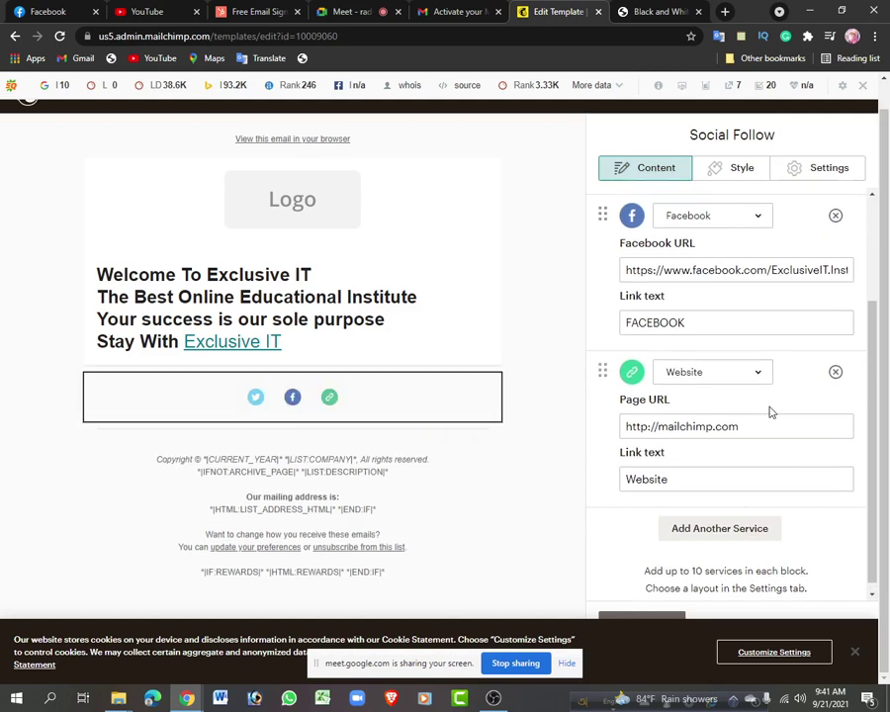
pyautogui.scroll(2, 770, 414)
pyautogui.scroll(-2, 771, 412)
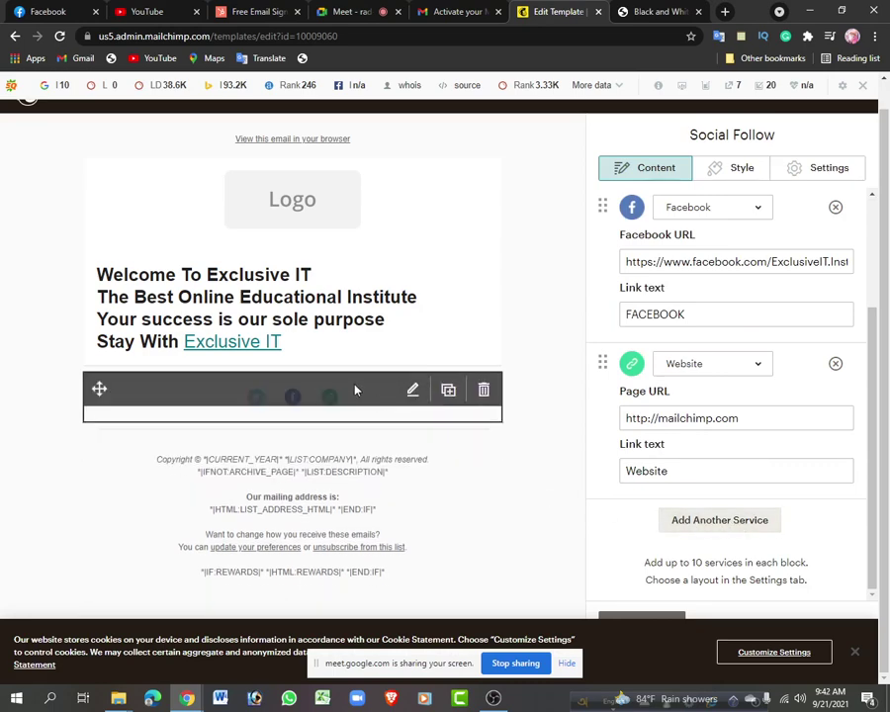
pyautogui.scroll(3, 747, 306)
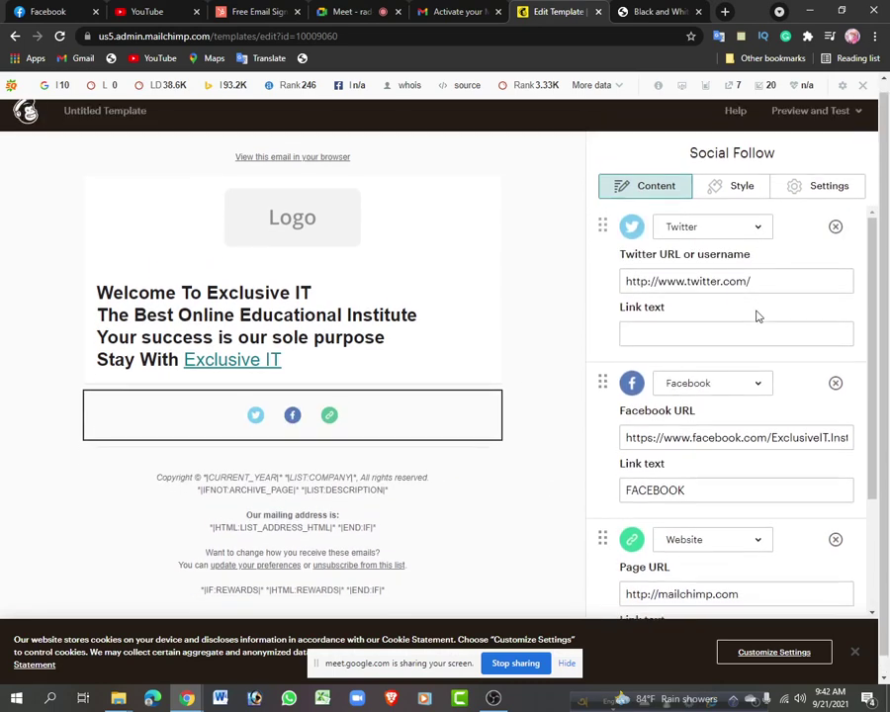
pyautogui.scroll(-3, 752, 331)
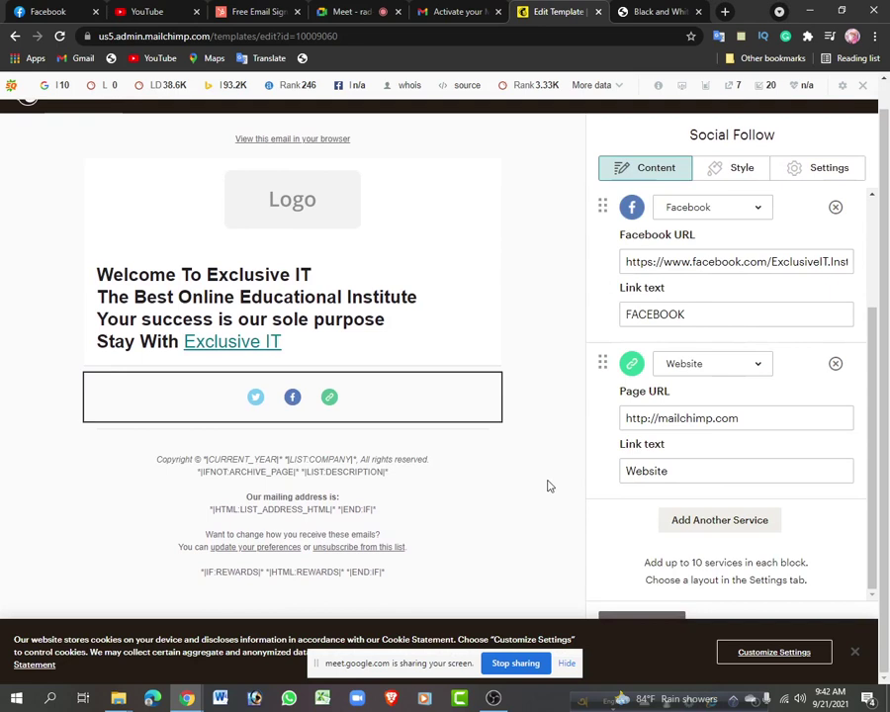
# Open the footer block for editing and delete all of its default copyright, mailing address and unsubscribe text
pyautogui.click(309, 531)
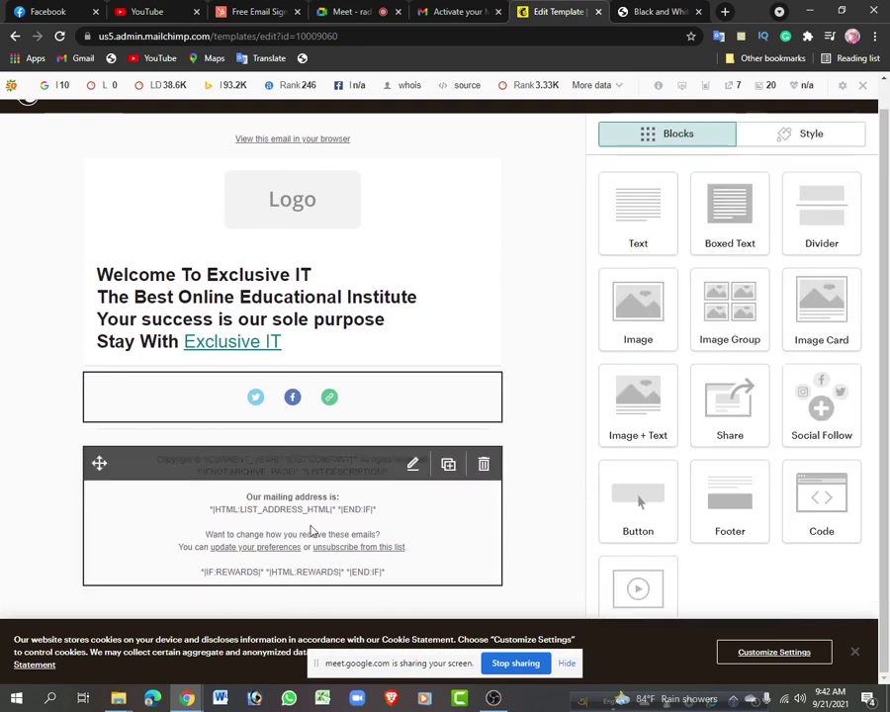
pyautogui.click(356, 558)
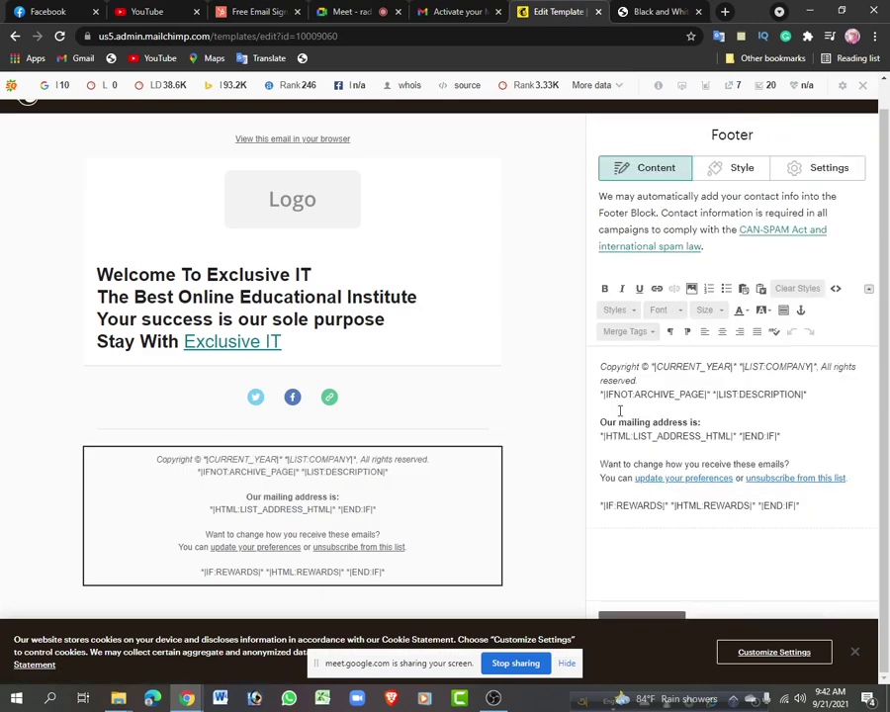
pyautogui.moveTo(481, 467)
pyautogui.moveTo(801, 509); pyautogui.dragTo(597, 359)
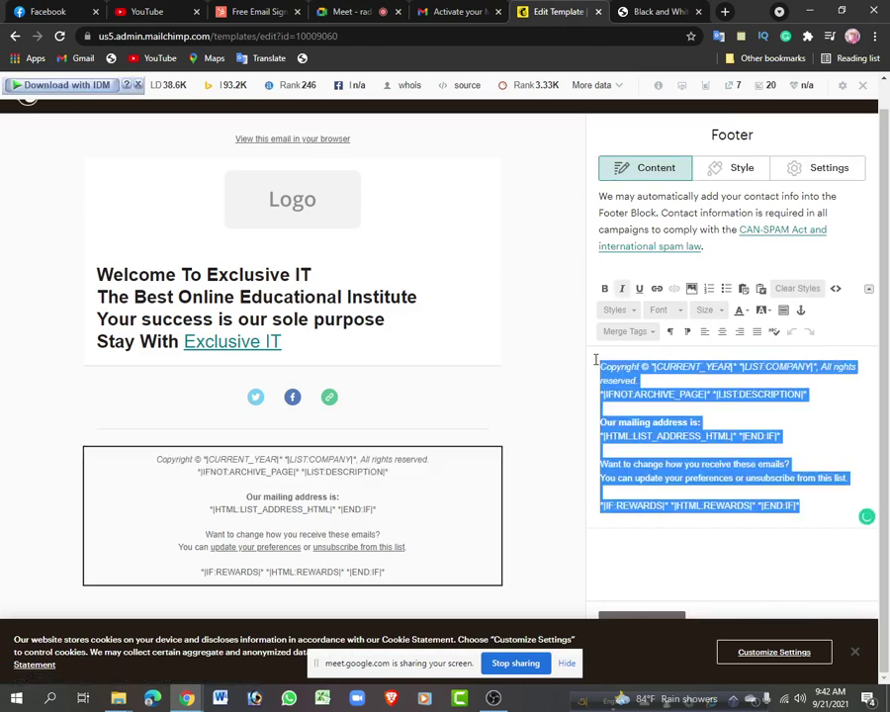
pyautogui.press('BackSpace')
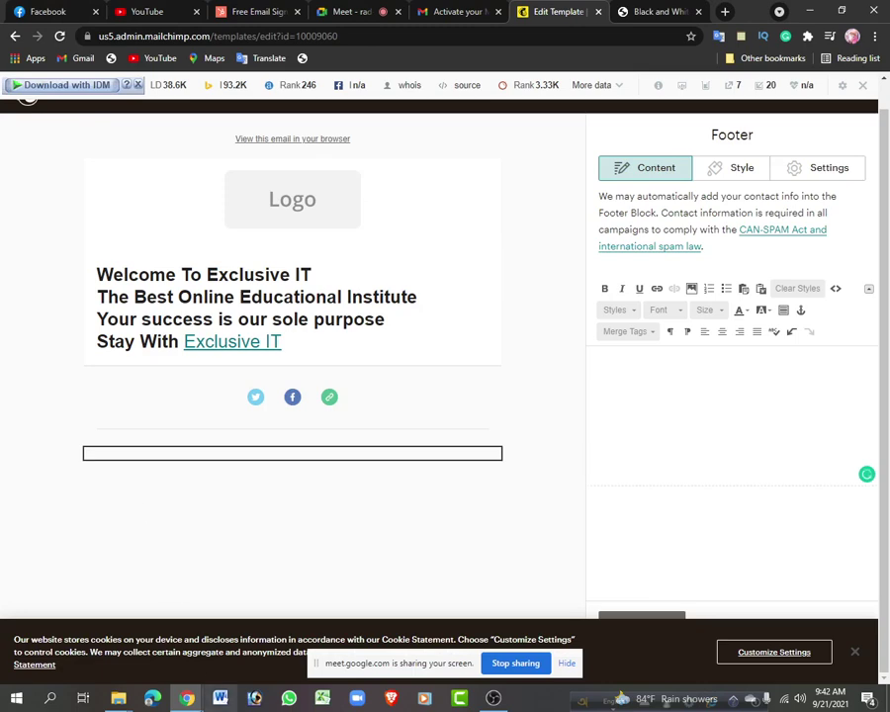
# Switch to the Exclusive.IT Facebook page, expand the longer About description and copy its full text through "Stay With Exclusive IT"
pyautogui.moveTo(187, 698)
pyautogui.click(226, 586)
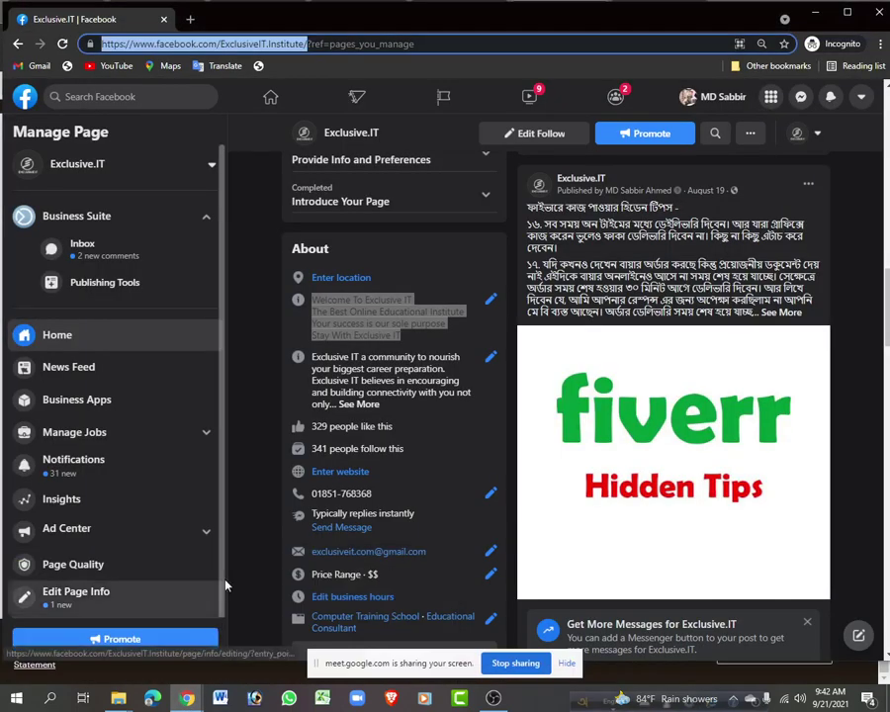
pyautogui.click(360, 404)
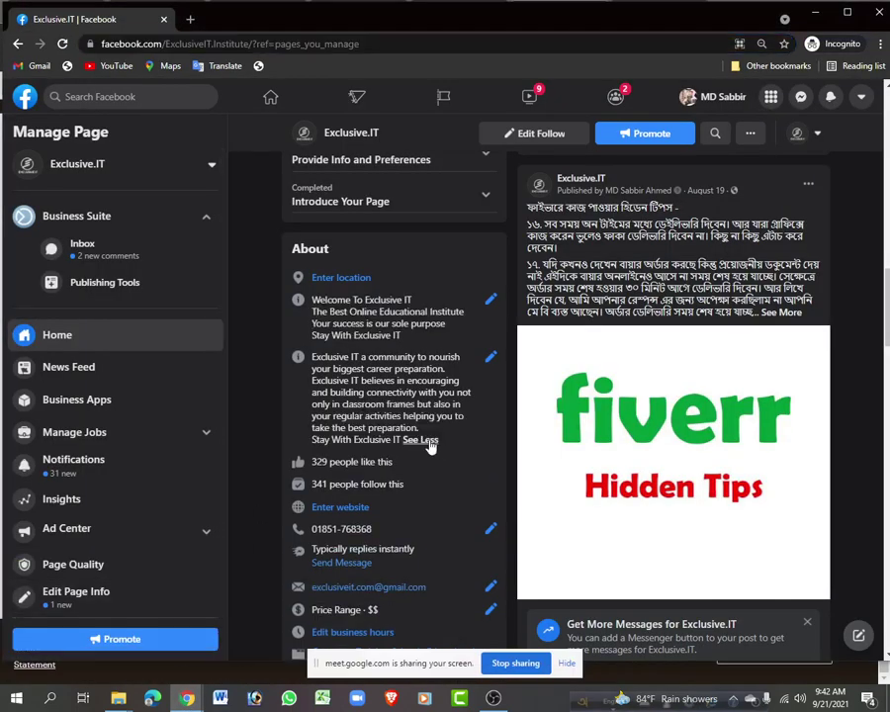
pyautogui.moveTo(401, 441); pyautogui.dragTo(311, 358)
pyautogui.hotkey('ctrl', 'c')
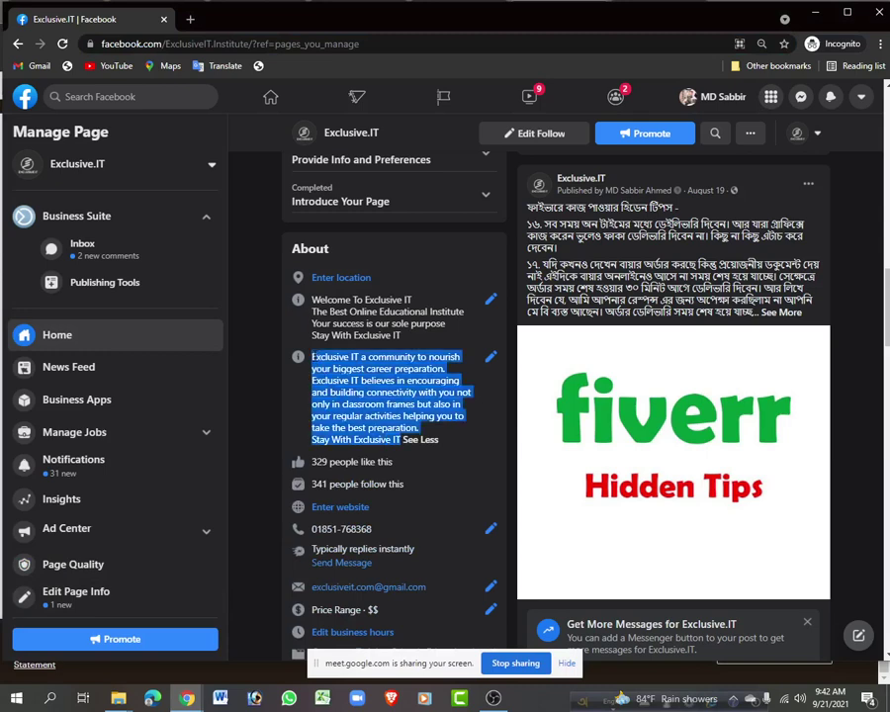
pyautogui.rightClick(336, 384)
pyautogui.click(353, 396)
# Return to Mailchimp, paste the copied description into the footer and correct its opening to "Exclusive IT is a community"
pyautogui.hotkey('alt', 'Tab')
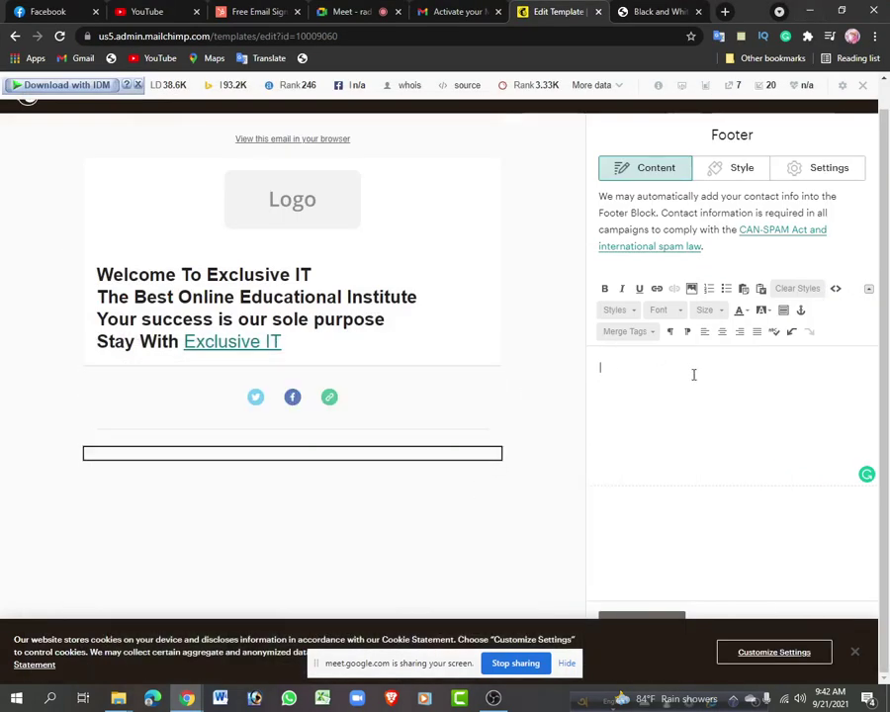
pyautogui.rightClick(658, 371)
pyautogui.click(709, 471)
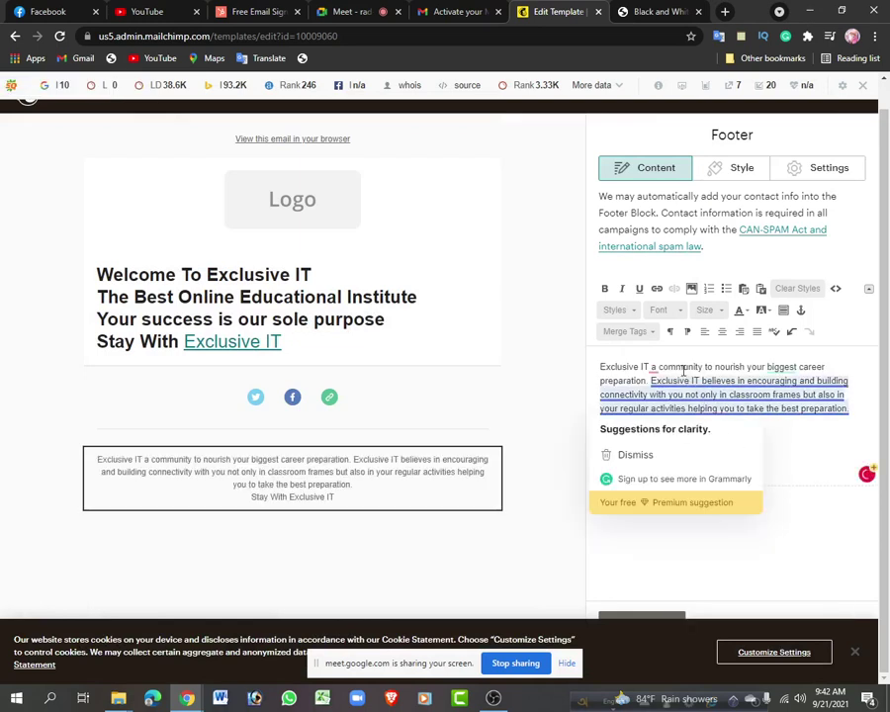
pyautogui.moveTo(652, 368)
pyautogui.click(656, 404)
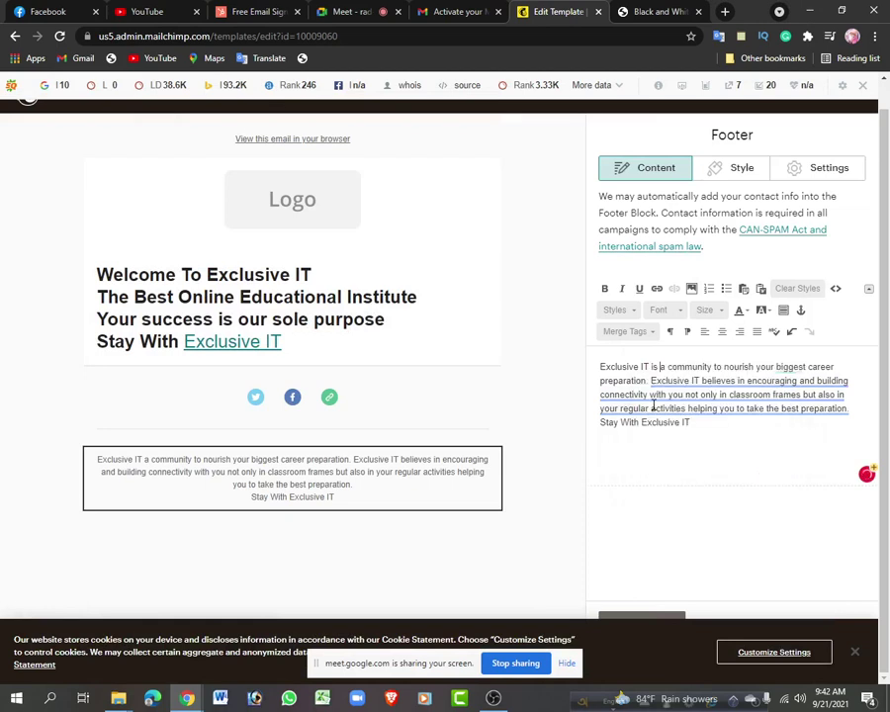
pyautogui.moveTo(715, 430); pyautogui.dragTo(626, 381)
pyautogui.click(720, 426)
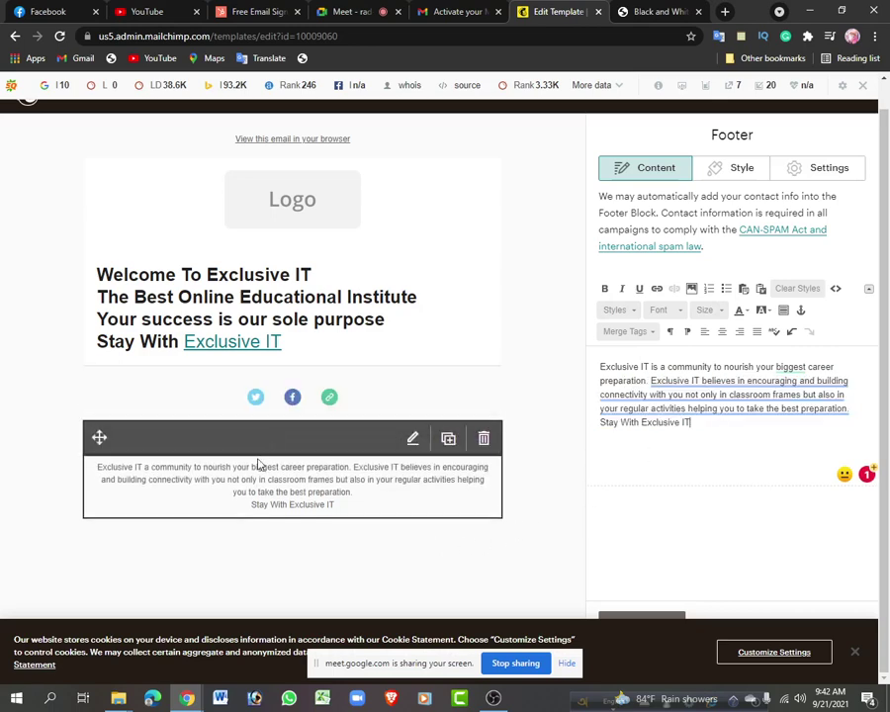
# Delete the "View this email in your browser" text block above the logo
pyautogui.scroll(2, 444, 525)
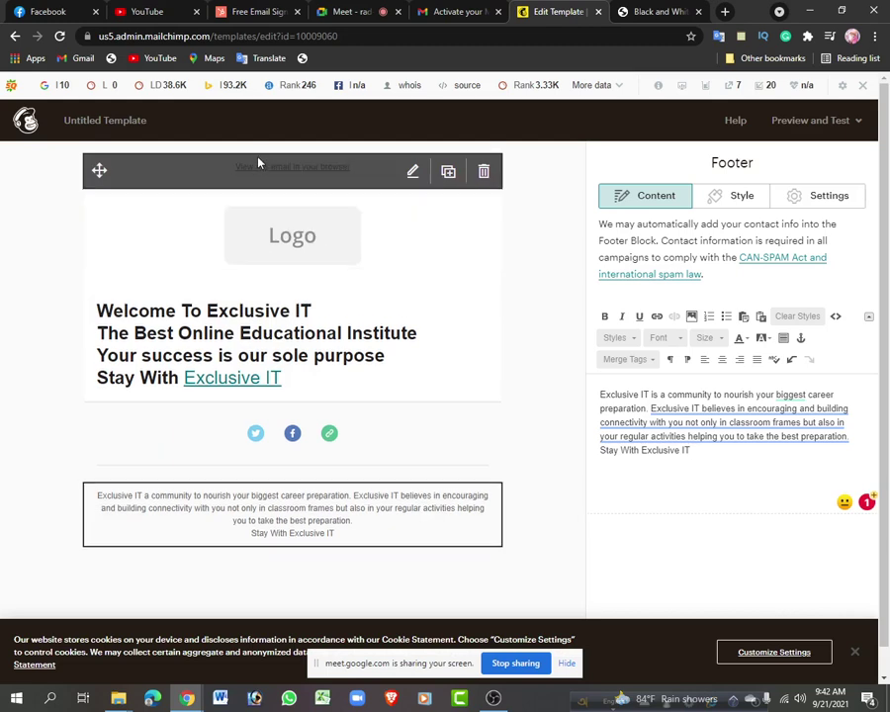
pyautogui.click(413, 172)
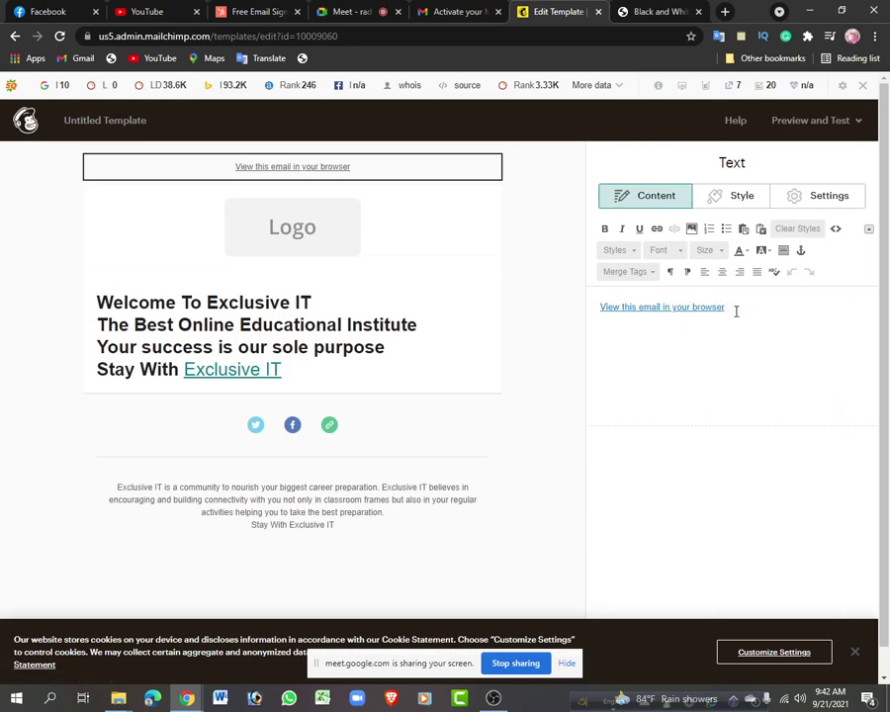
pyautogui.moveTo(736, 311); pyautogui.dragTo(596, 299)
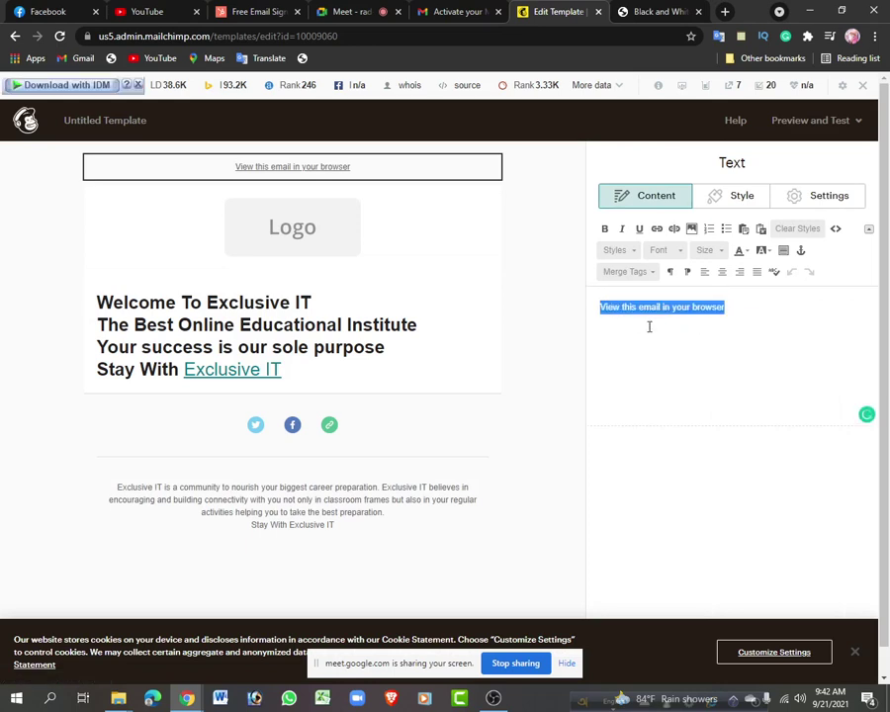
pyautogui.click(684, 350)
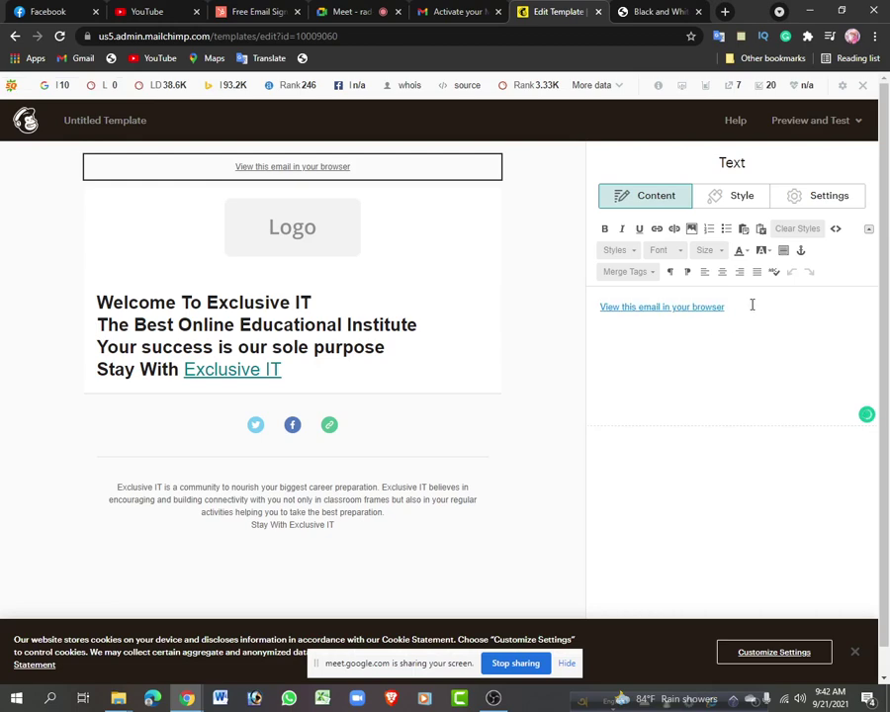
pyautogui.click(484, 173)
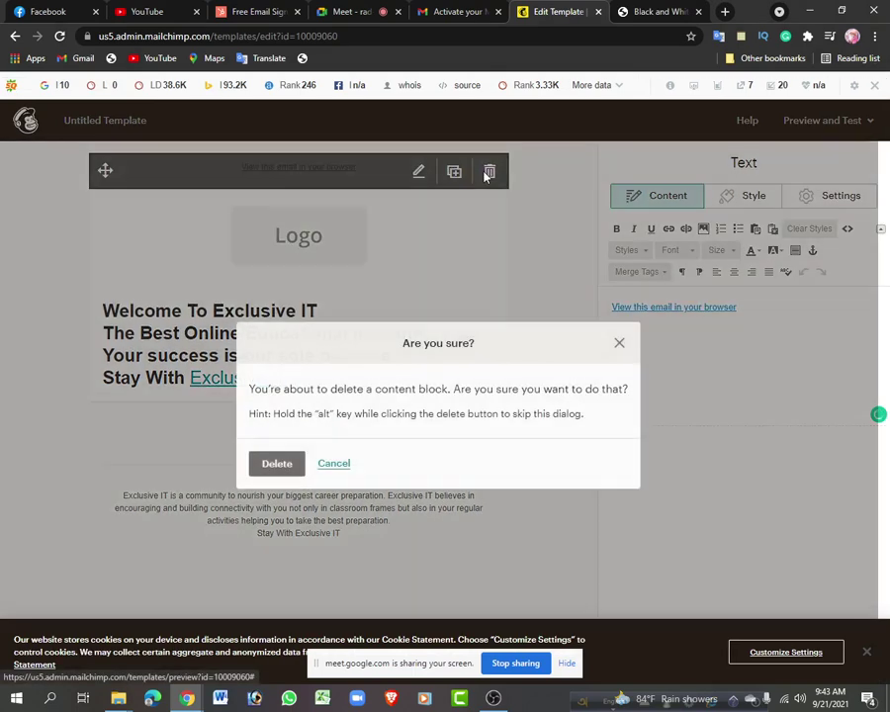
pyautogui.click(276, 461)
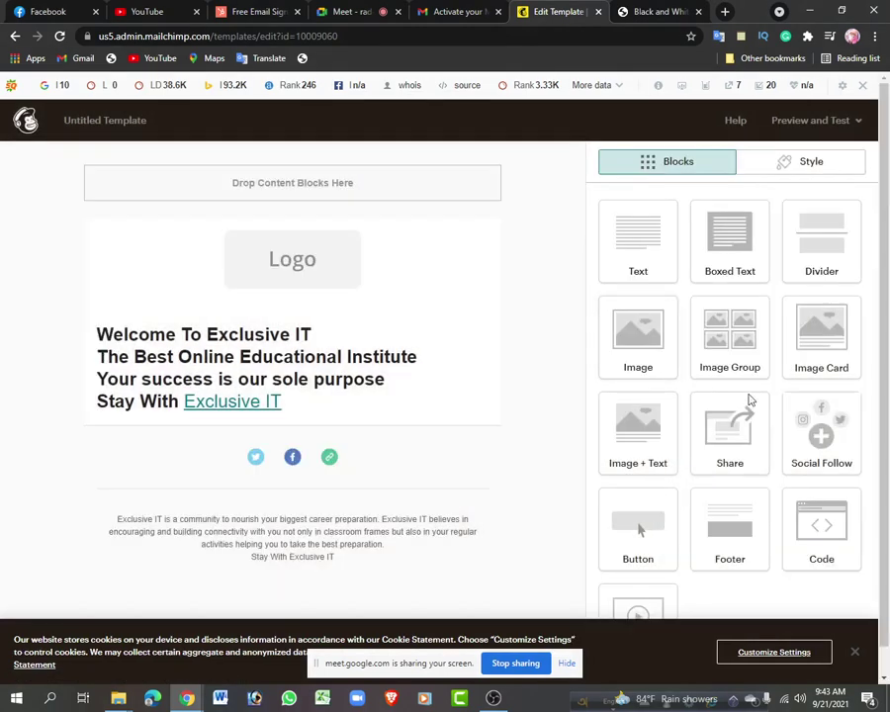
# Replace the placeholder logo in the image block with the uploaded file 20210703_073852(1).png
pyautogui.scroll(-1, 751, 411)
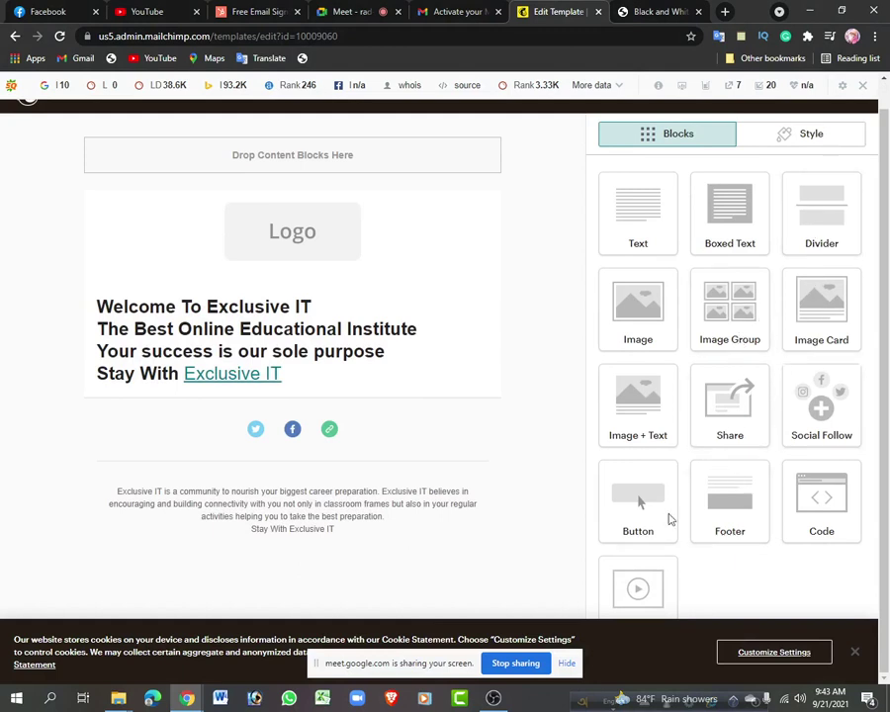
pyautogui.moveTo(330, 386)
pyautogui.scroll(1, 542, 534)
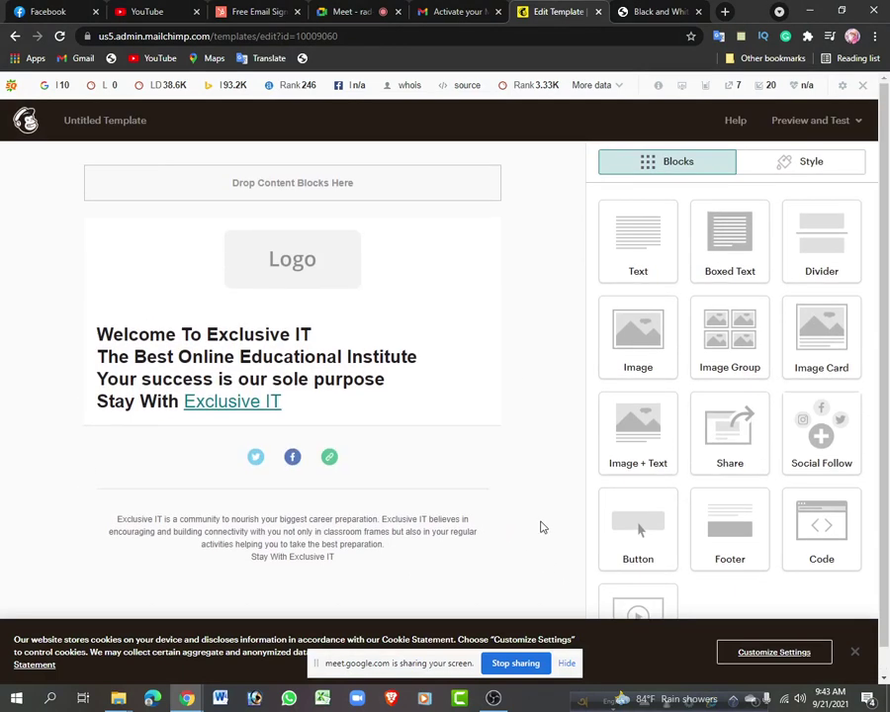
pyautogui.moveTo(351, 262)
pyautogui.click(306, 280)
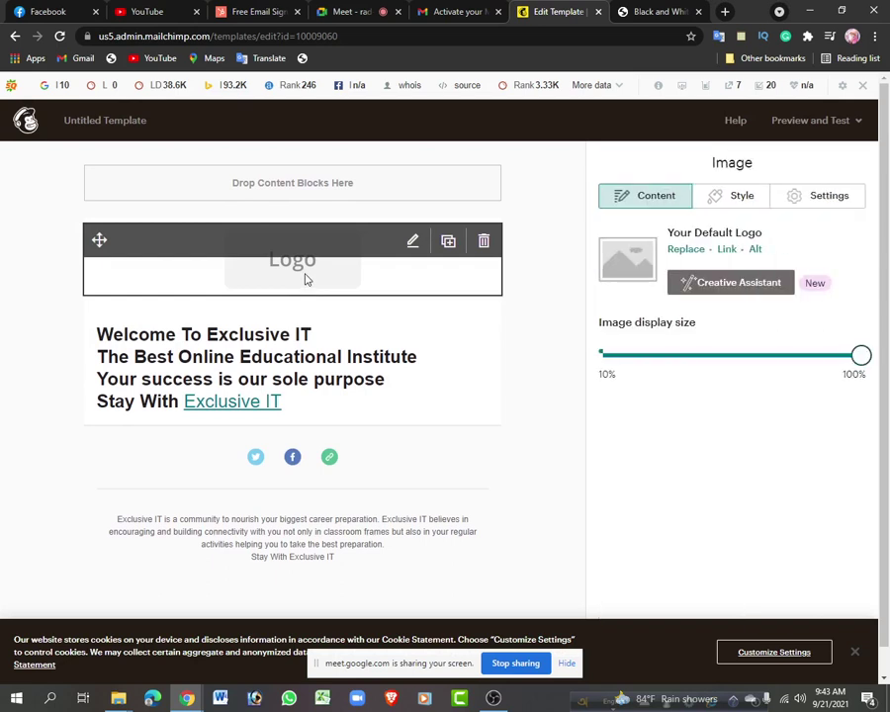
pyautogui.click(683, 254)
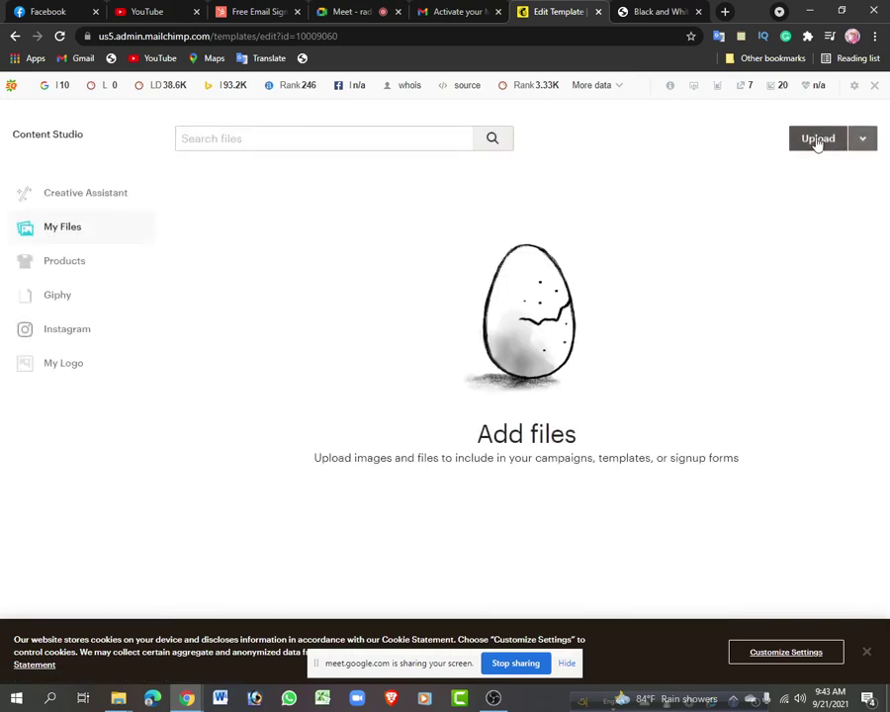
pyautogui.click(818, 140)
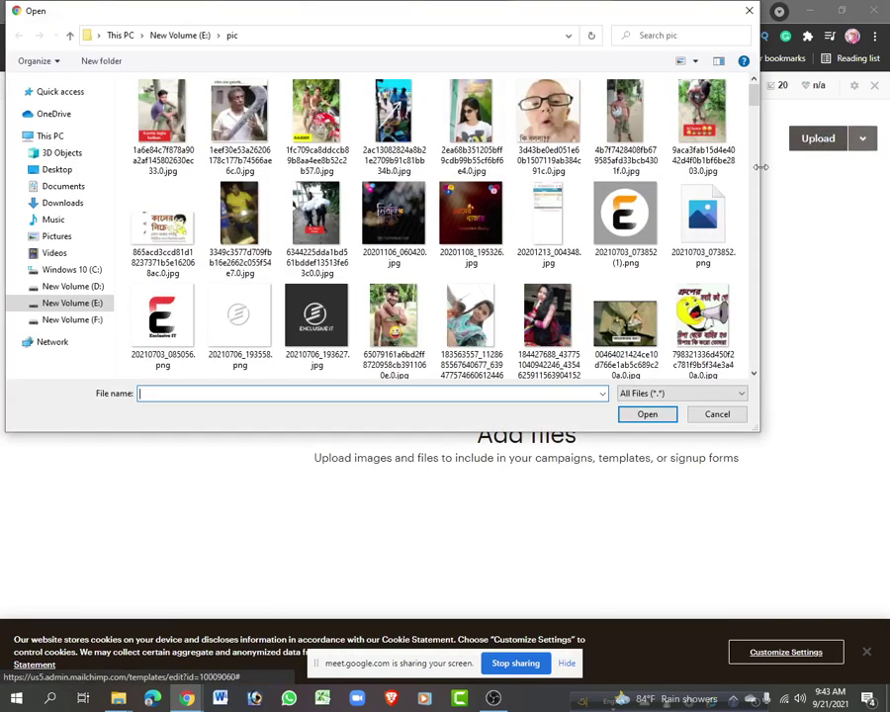
pyautogui.scroll(-1, 522, 223)
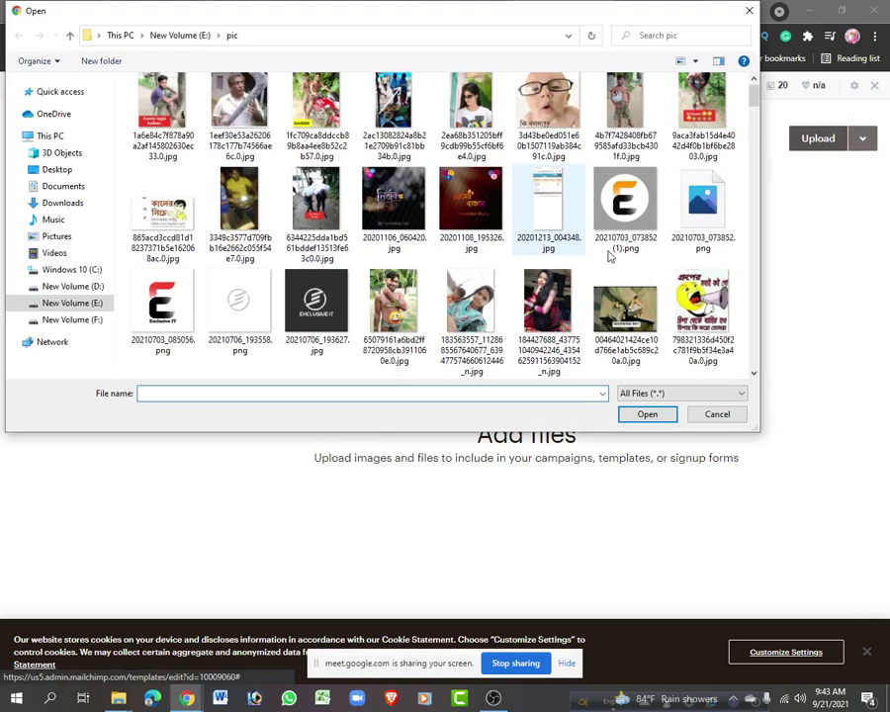
pyautogui.click(625, 203)
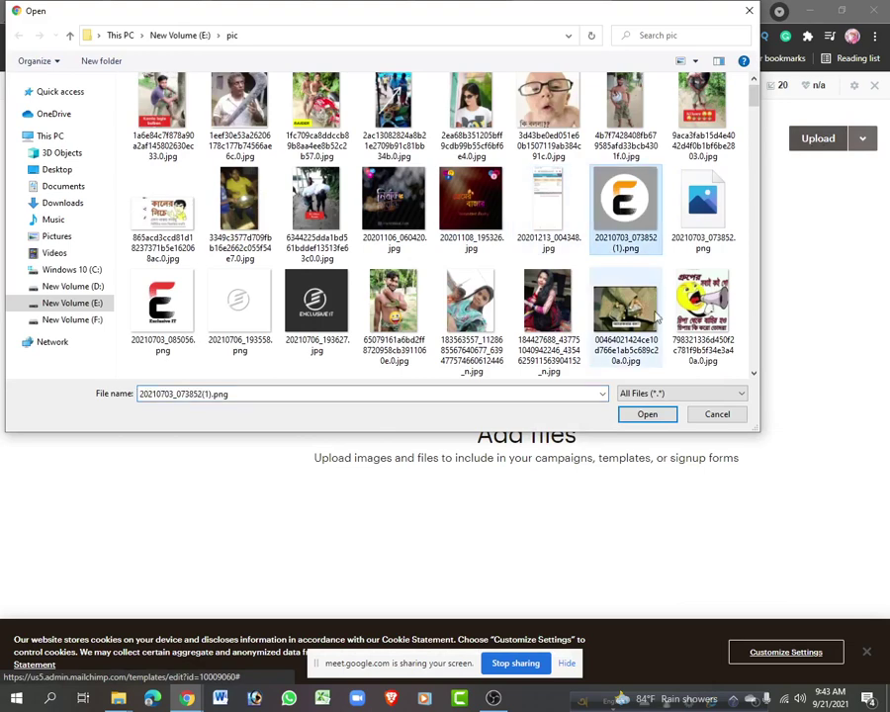
pyautogui.click(648, 413)
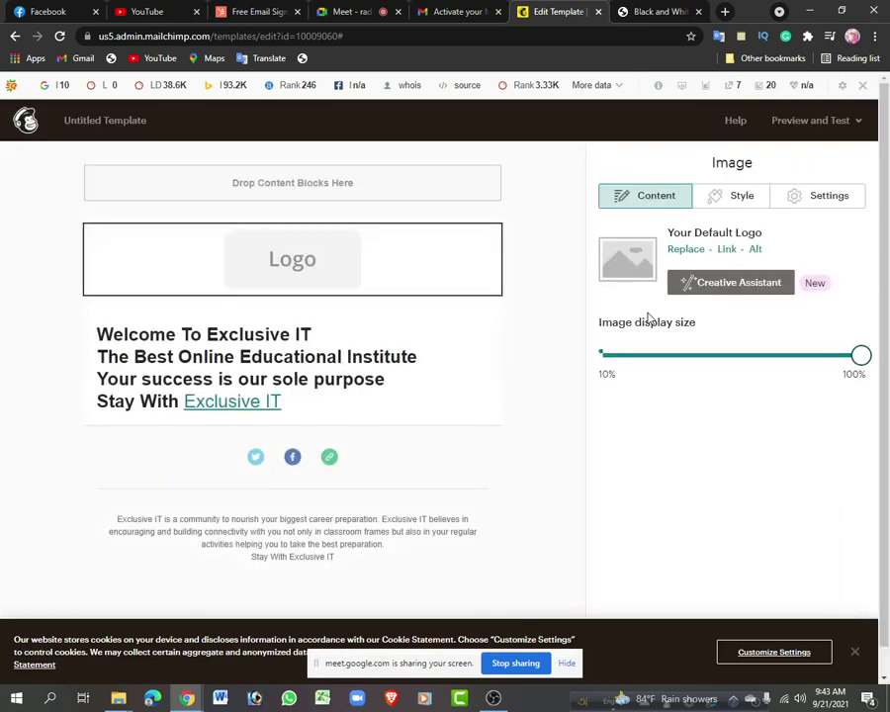
# Shrink the new logo's image display size to near the 10% minimum
pyautogui.scroll(-5, 469, 373)
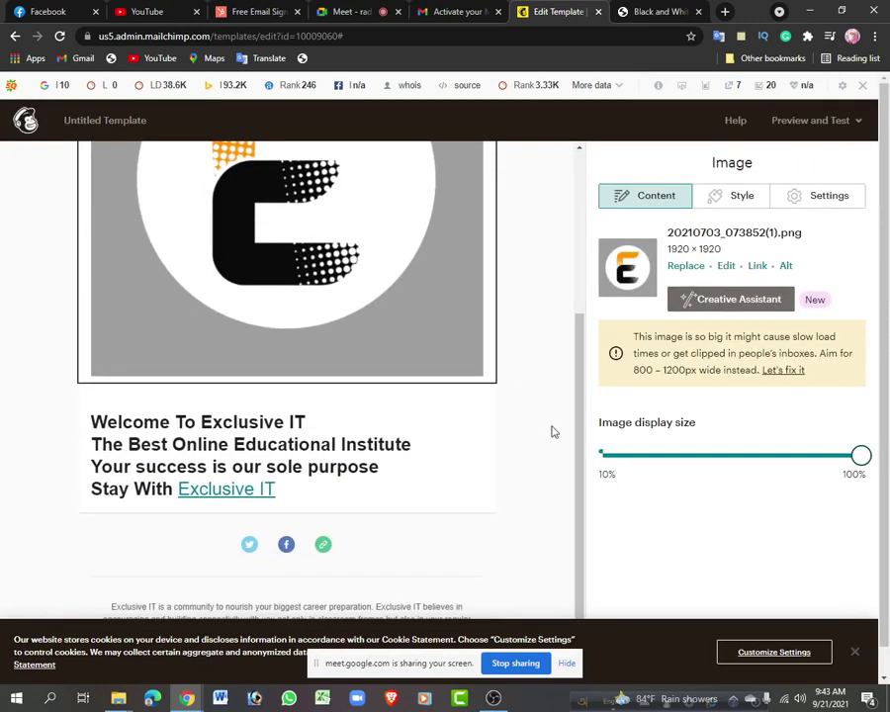
pyautogui.scroll(5, 542, 424)
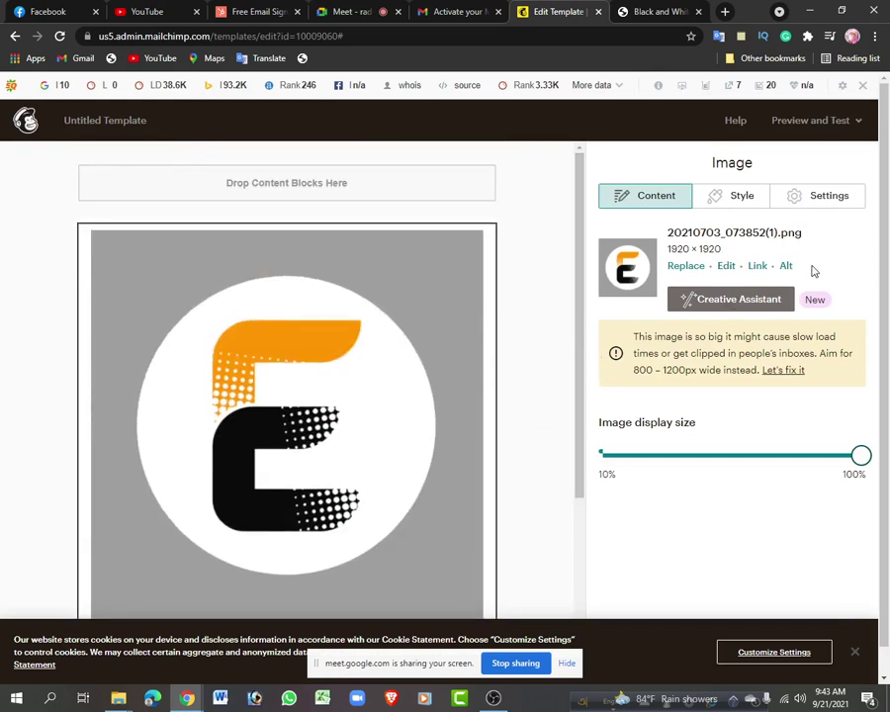
pyautogui.click(857, 457)
pyautogui.moveTo(676, 458); pyautogui.dragTo(615, 455)
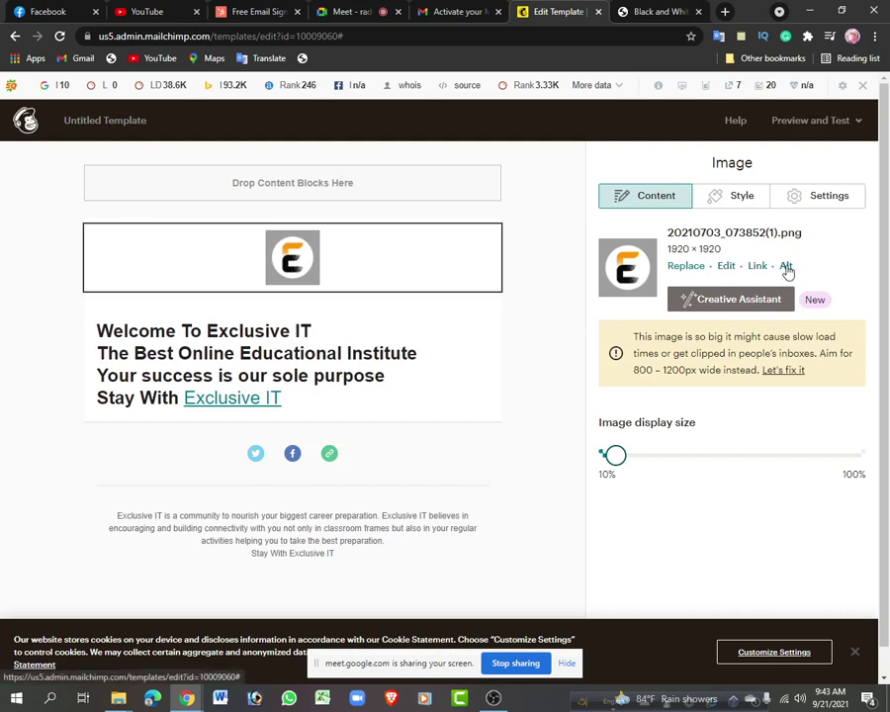
# Apply a Dashed border to the logo image
pyautogui.click(732, 203)
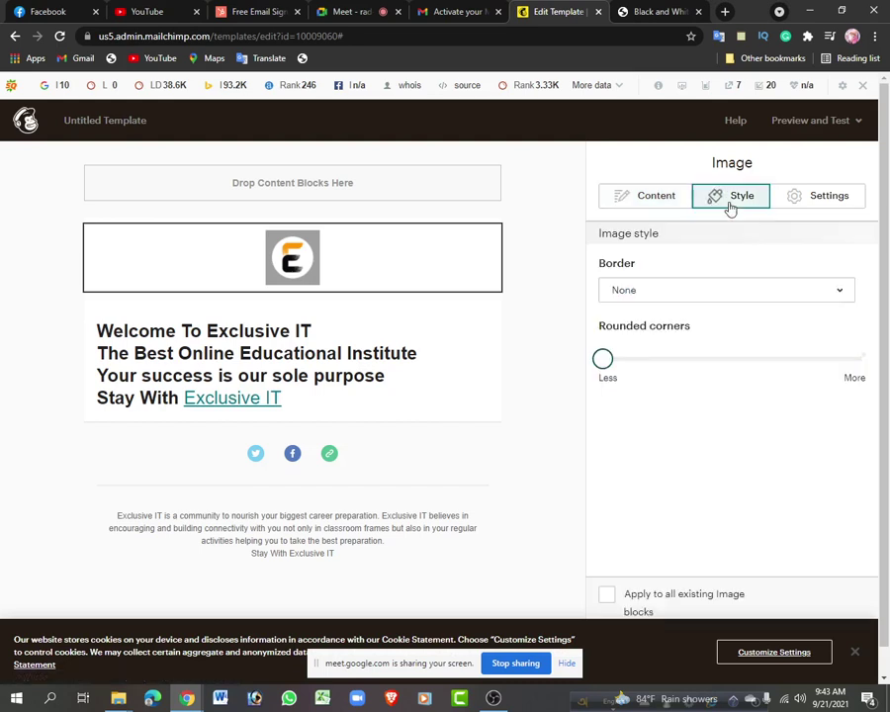
pyautogui.click(679, 296)
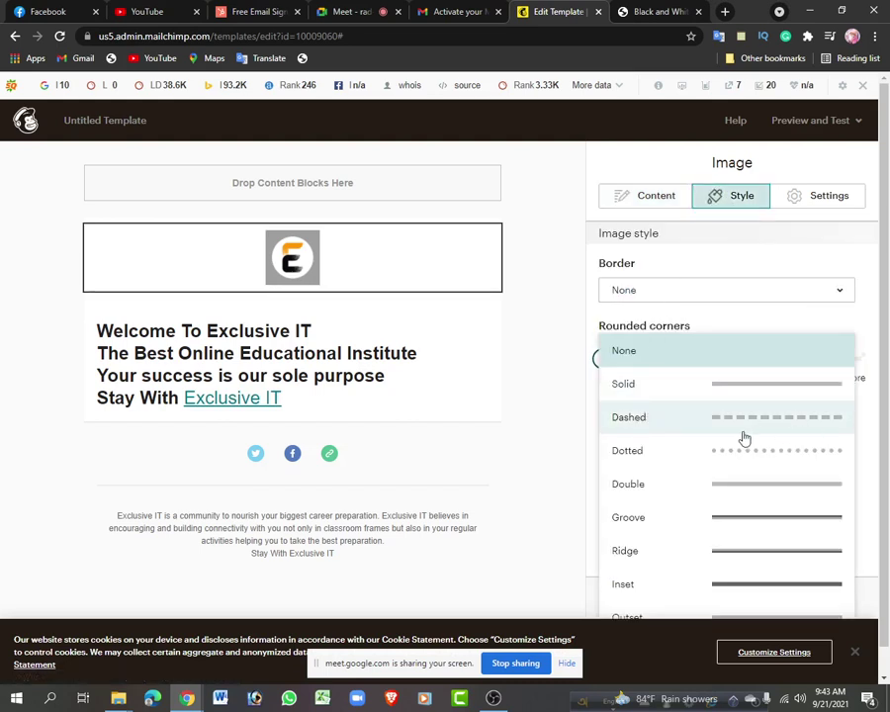
pyautogui.click(779, 424)
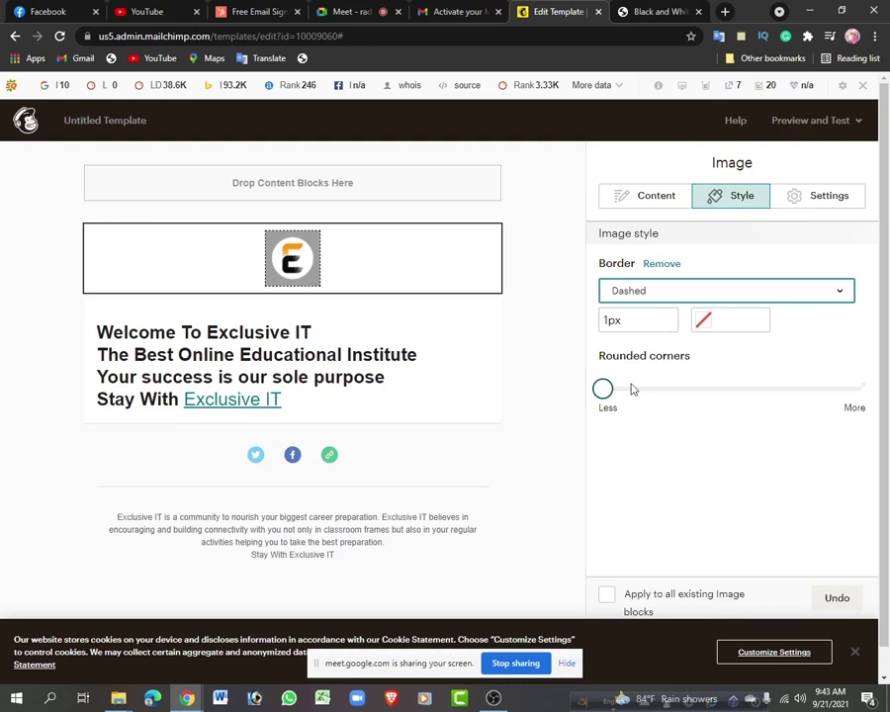
pyautogui.click(560, 327)
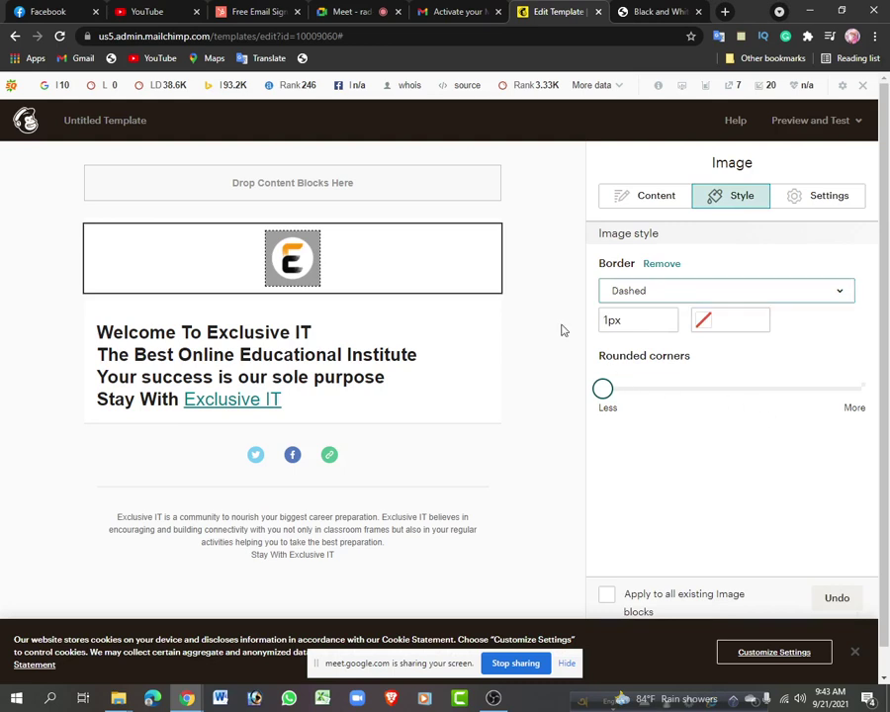
# Set the logo image's border style to Inset and its border color to red #e40505
pyautogui.click(688, 297)
pyautogui.click(724, 558)
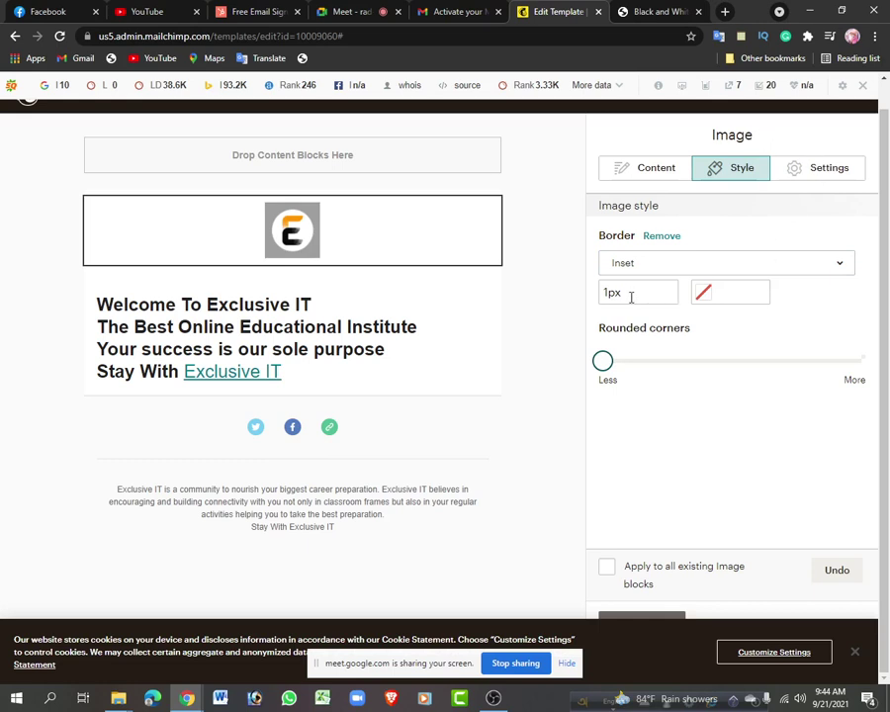
pyautogui.click(665, 263)
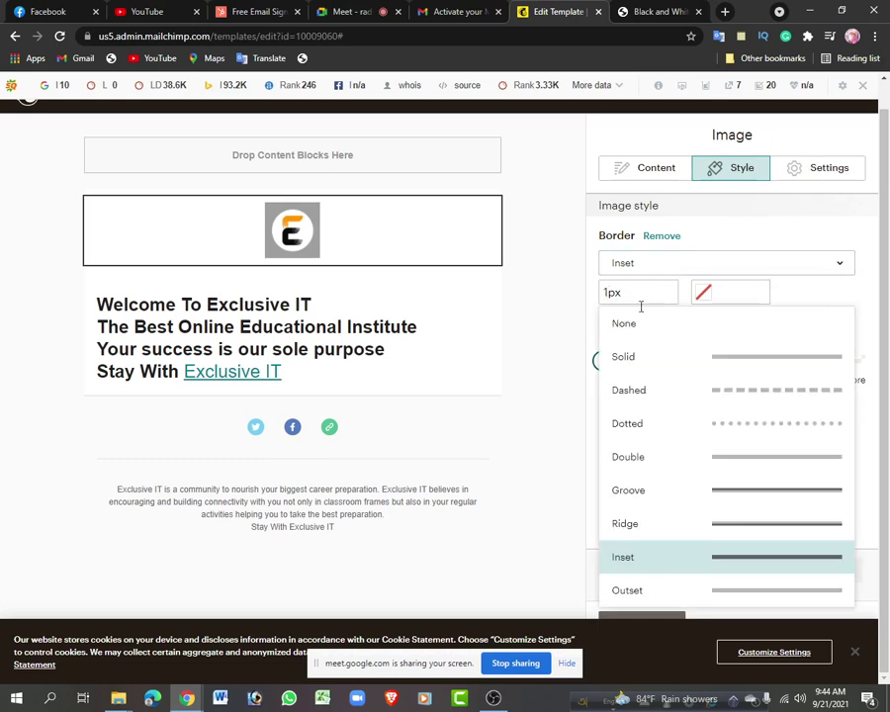
pyautogui.click(528, 371)
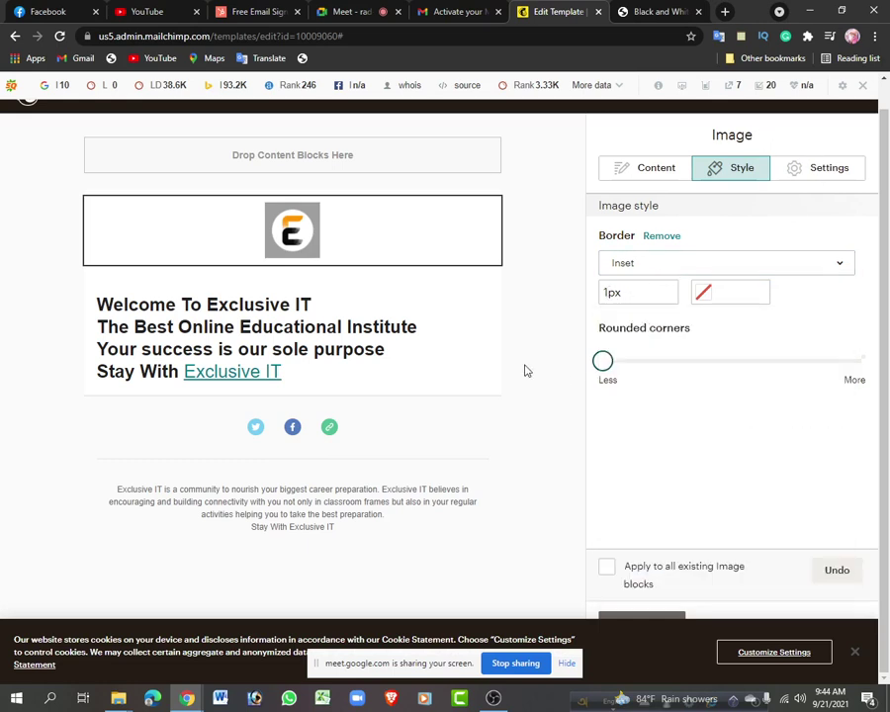
pyautogui.click(704, 297)
pyautogui.click(708, 304)
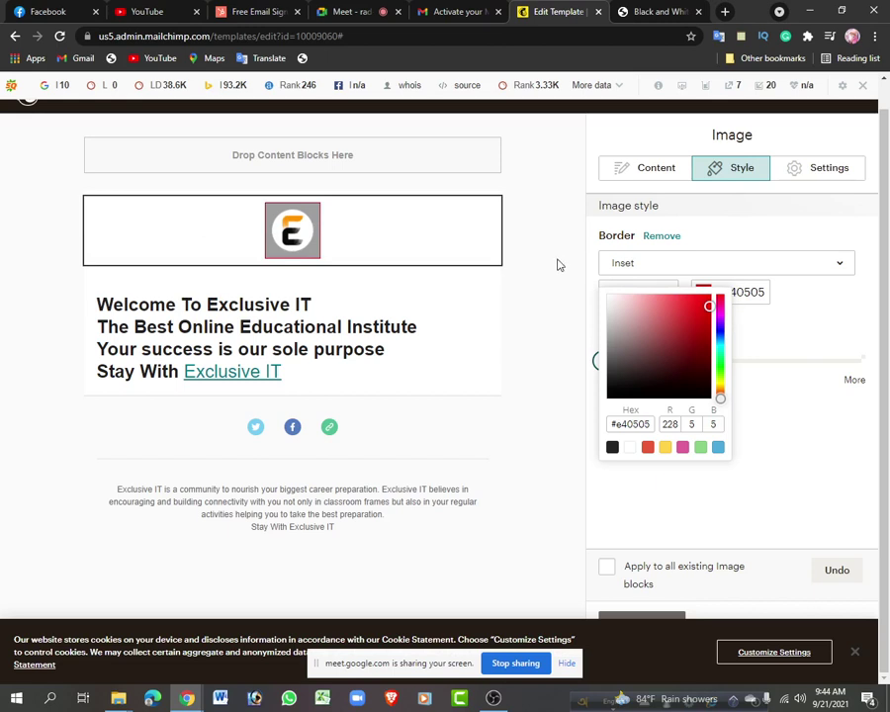
pyautogui.click(703, 498)
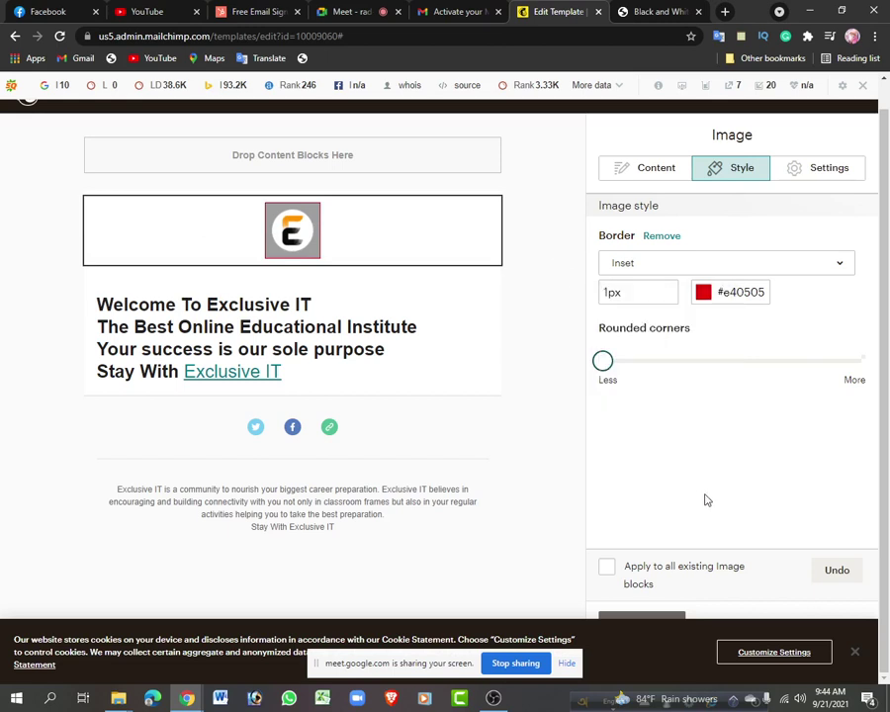
# Dismiss the cookie notice, then save and close the logo image block
pyautogui.click(859, 652)
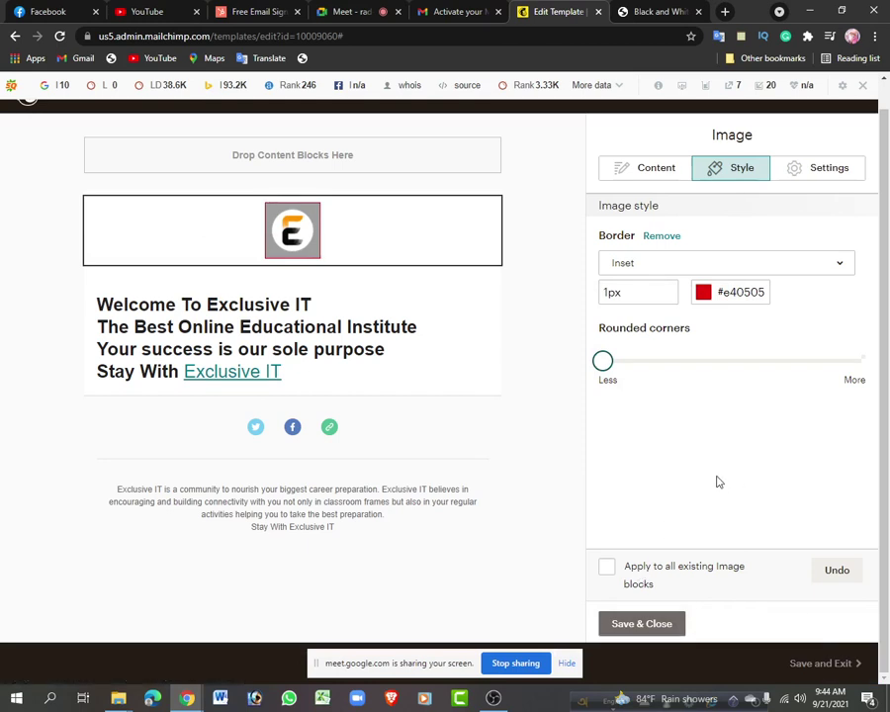
pyautogui.scroll(1, 750, 496)
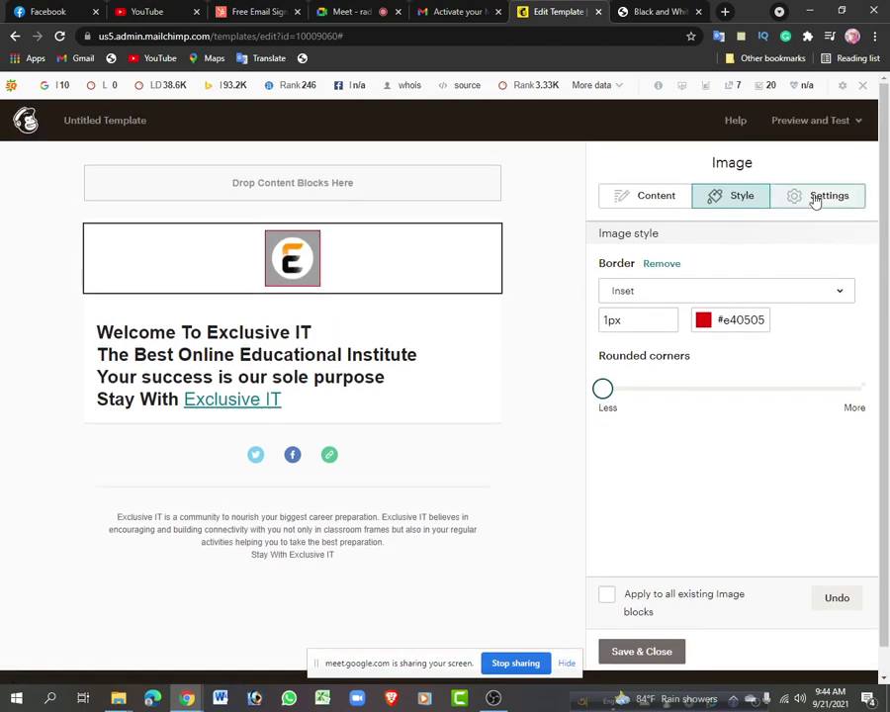
pyautogui.click(815, 200)
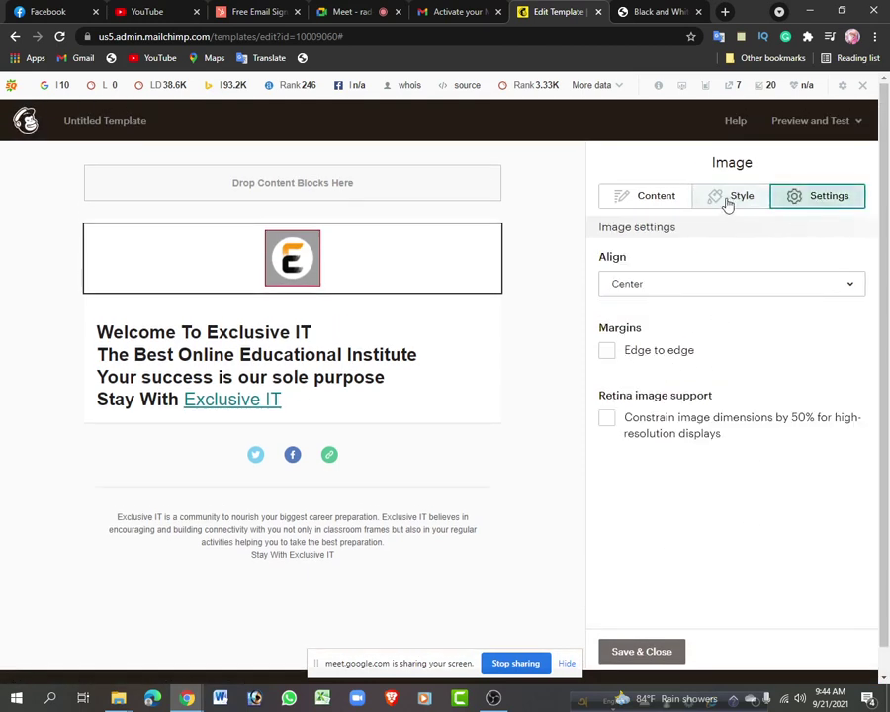
pyautogui.click(640, 206)
pyautogui.click(641, 652)
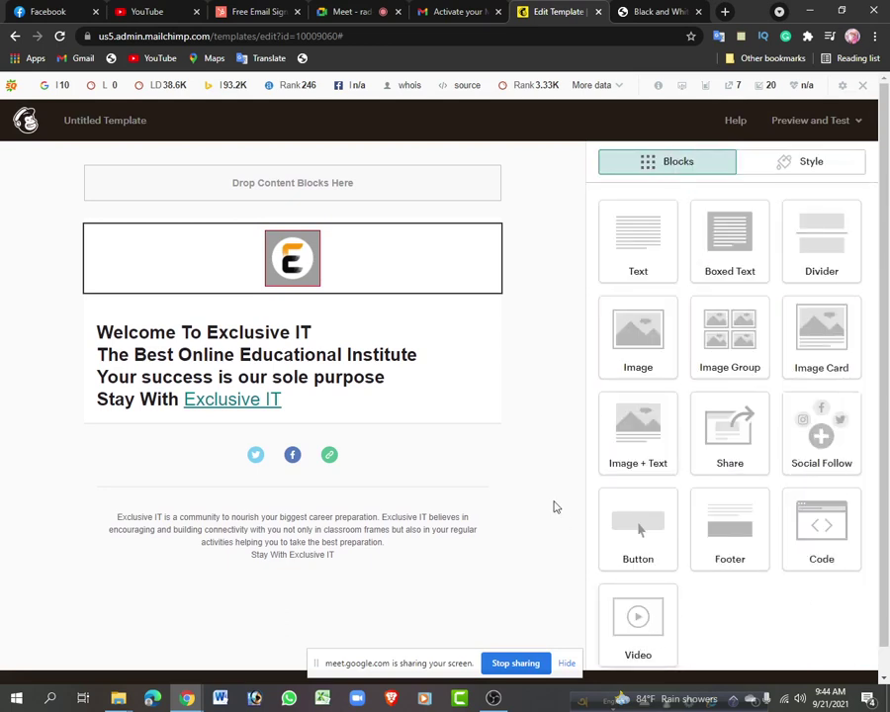
# Save and exit the template under the name "exclusive it" and open the list of all campaigns
pyautogui.scroll(-1, 546, 476)
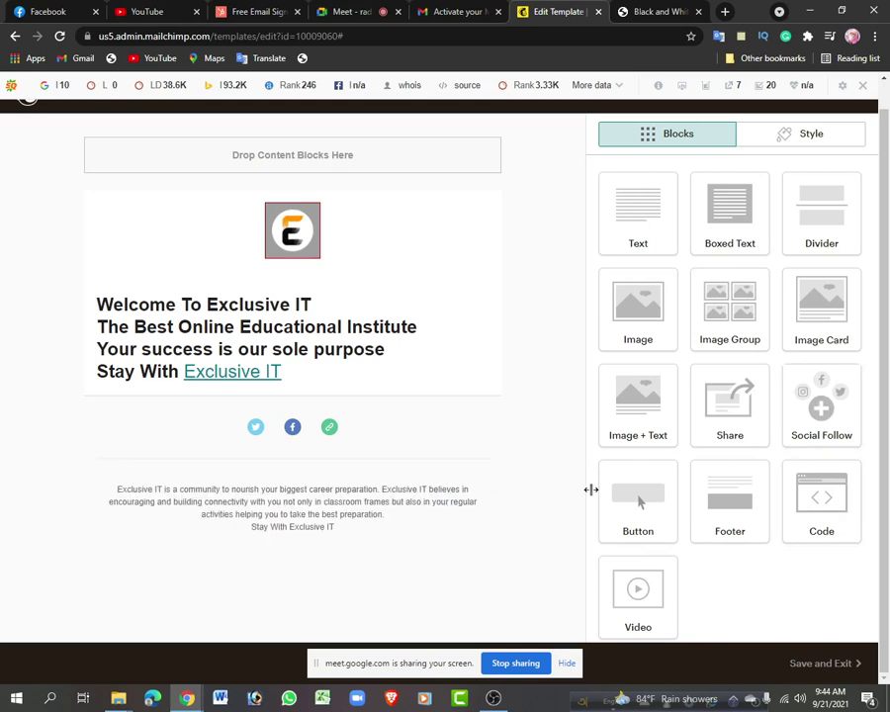
pyautogui.scroll(1, 779, 522)
pyautogui.scroll(-1, 781, 521)
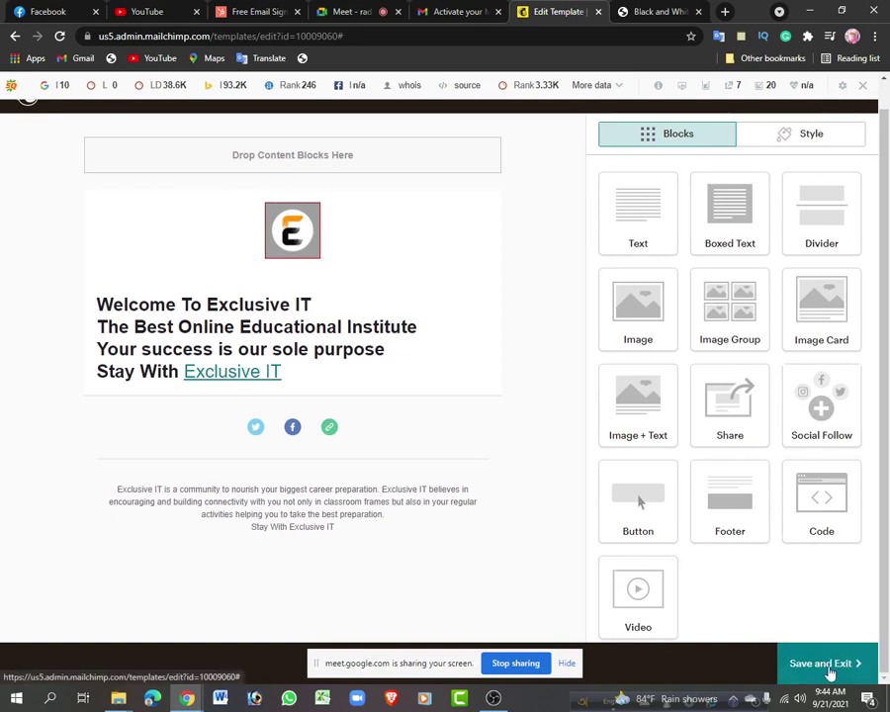
pyautogui.moveTo(398, 665); pyautogui.dragTo(594, 705)
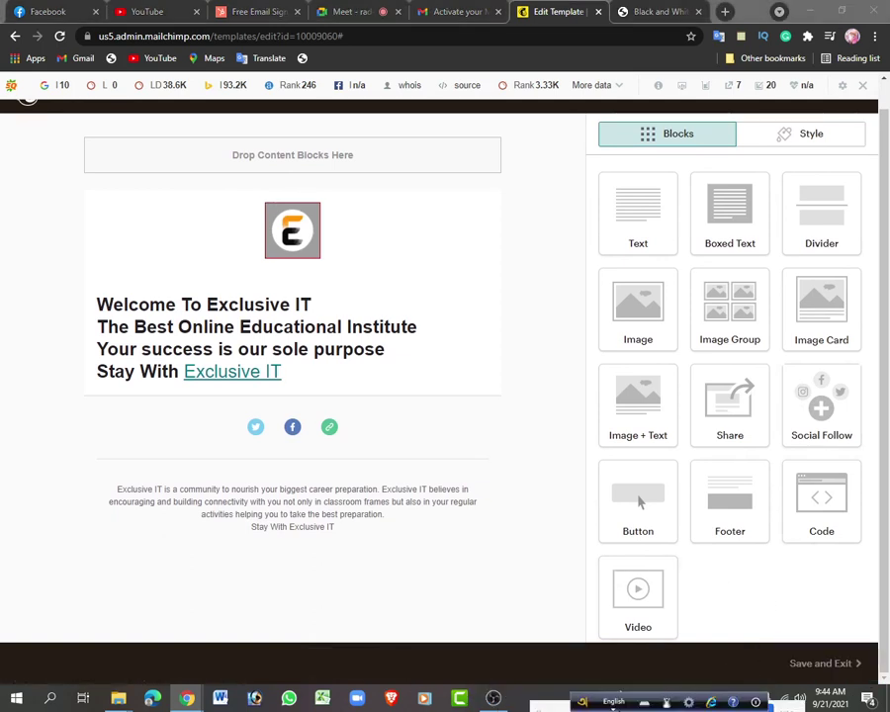
pyautogui.click(825, 664)
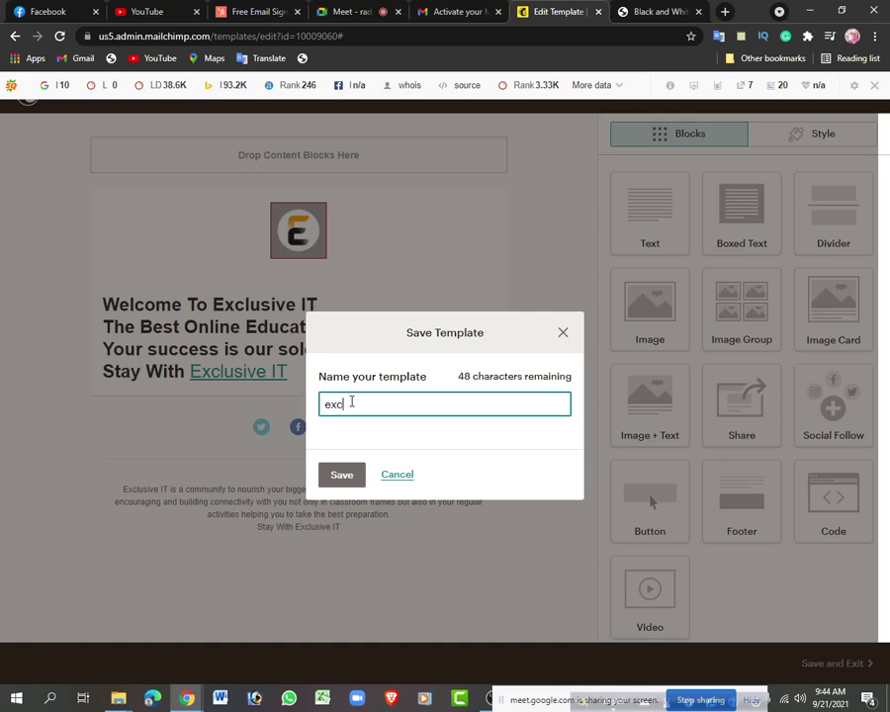
pyautogui.write('exclusive it')
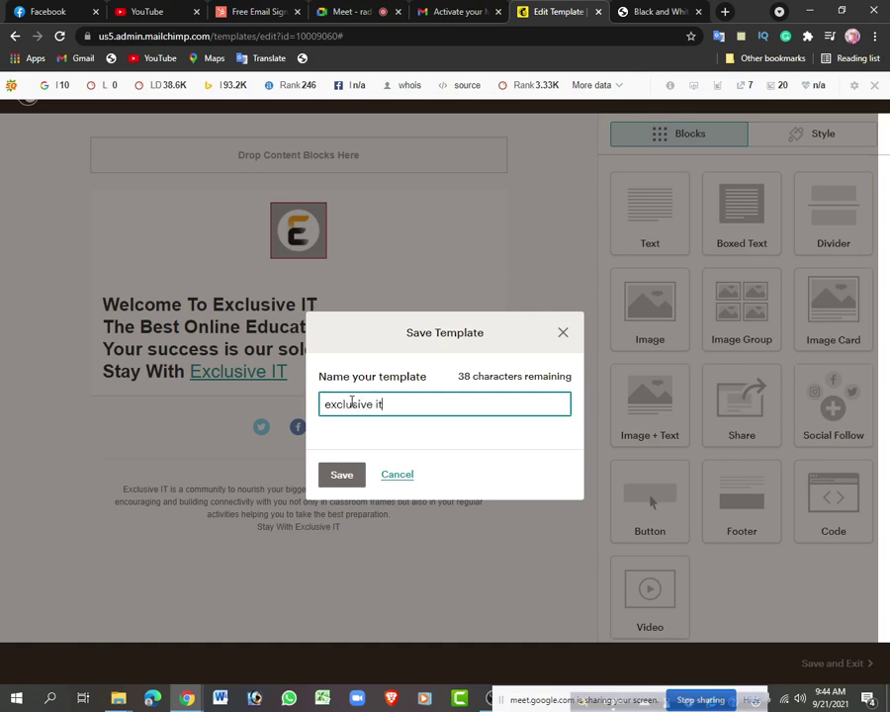
pyautogui.click(340, 476)
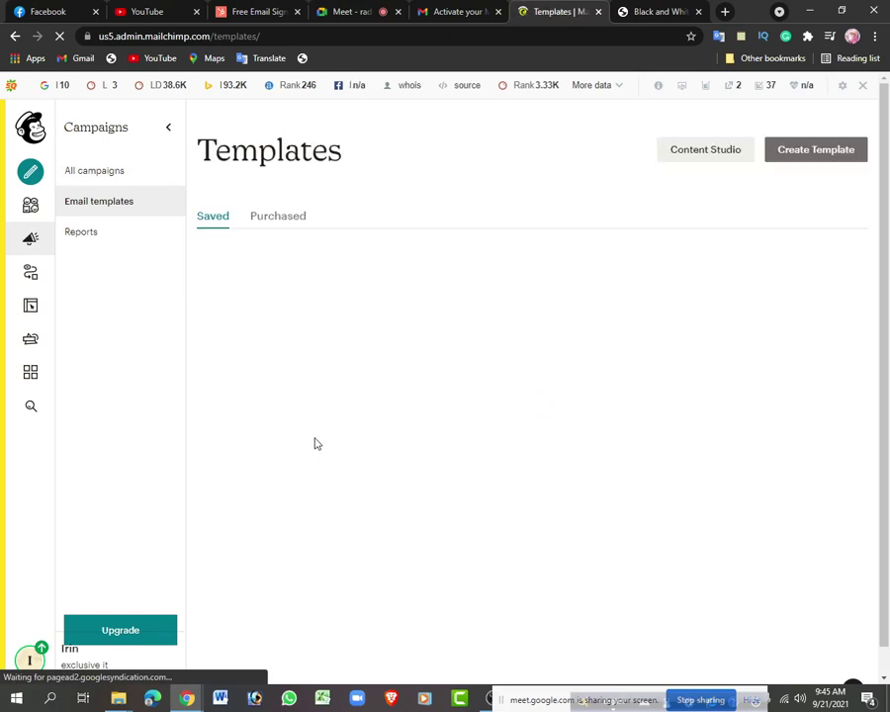
pyautogui.click(107, 176)
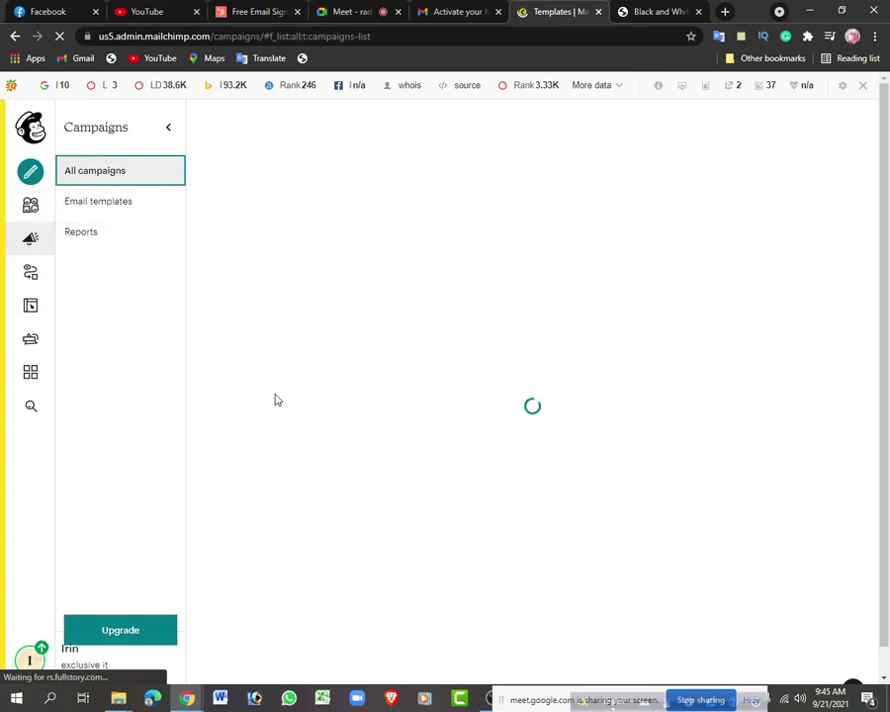
# Switch to the Google Meet call, check its participants and in-call messages, and return to the Mailchimp campaigns page
pyautogui.click(336, 9)
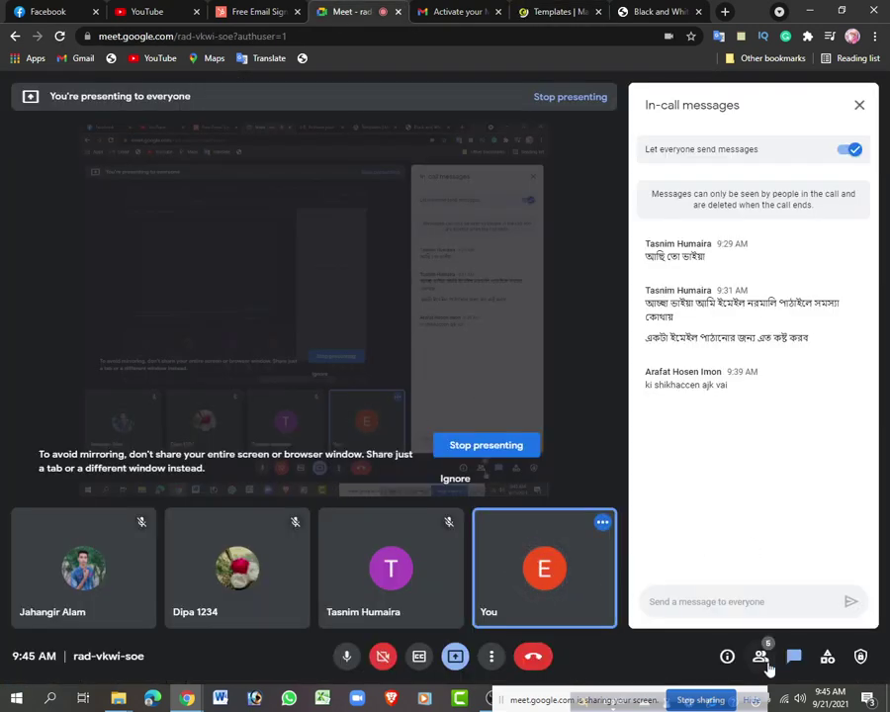
pyautogui.click(762, 659)
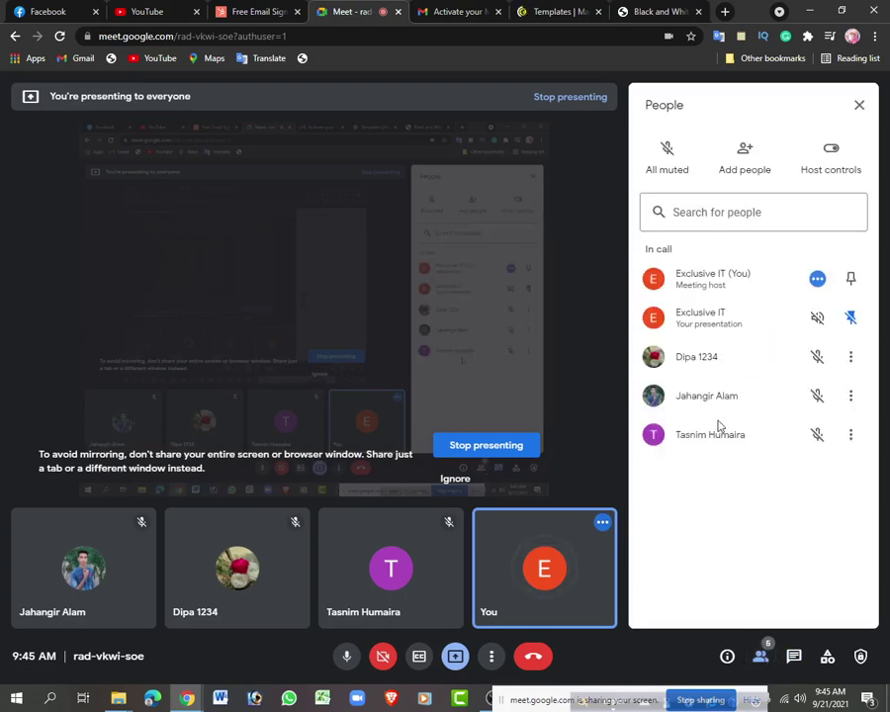
pyautogui.click(794, 656)
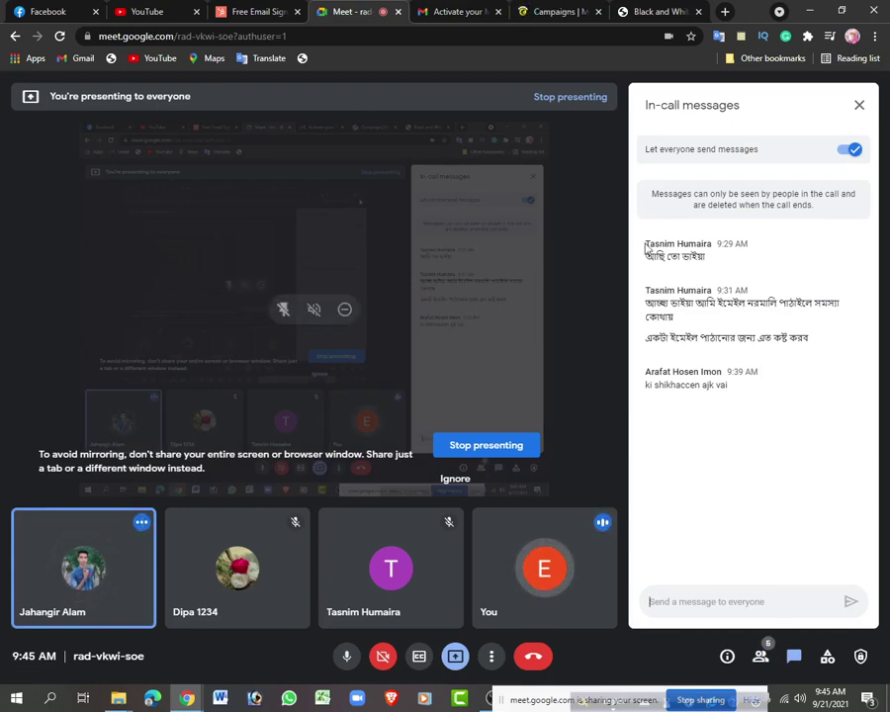
pyautogui.click(542, 12)
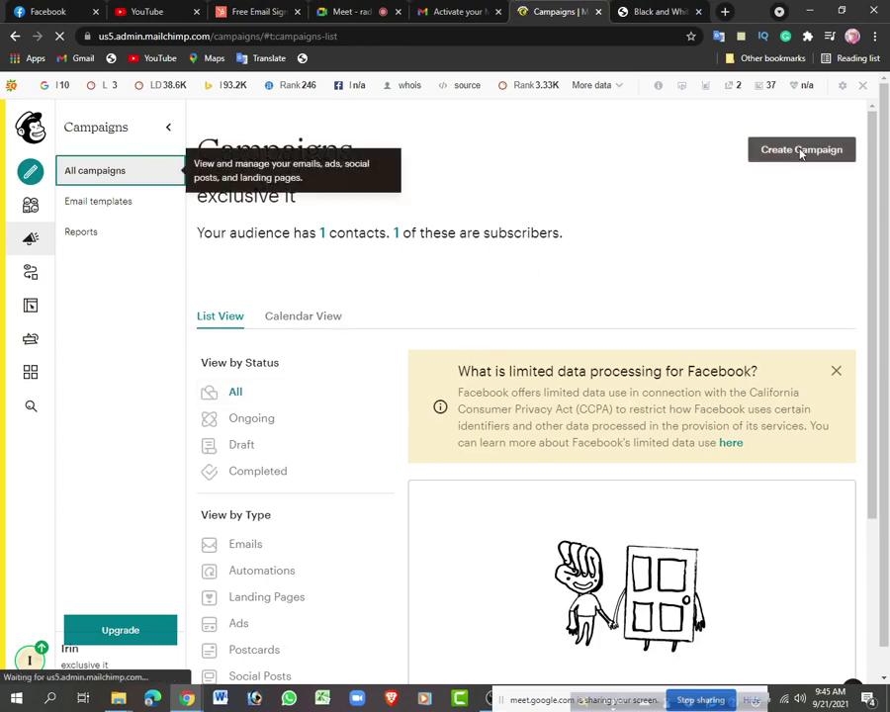
# Look over the campaigns page, start creating a new campaign and show its email types
pyautogui.scroll(-3, 420, 515)
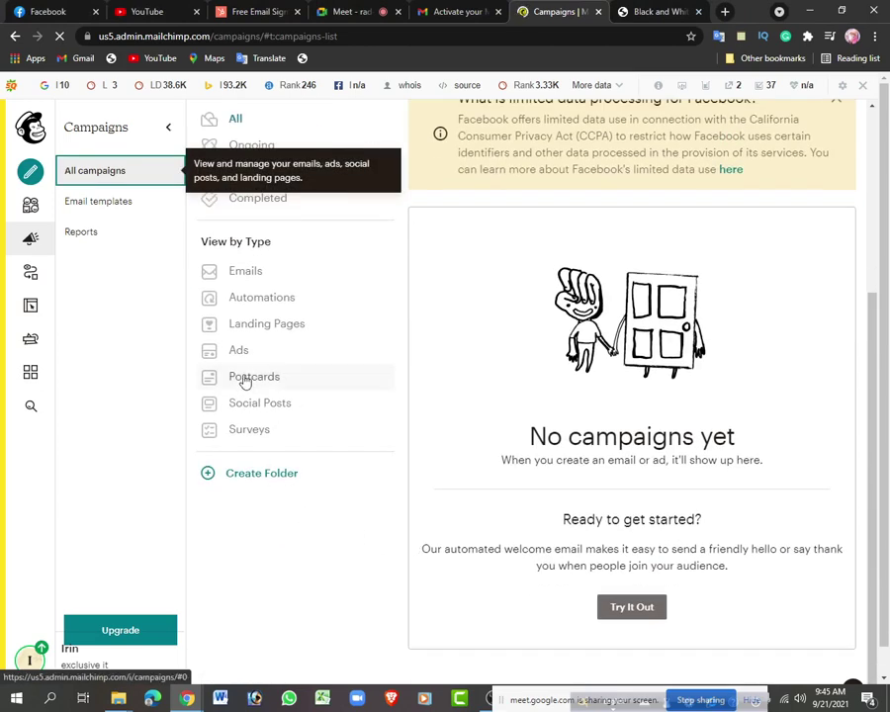
pyautogui.scroll(3, 244, 376)
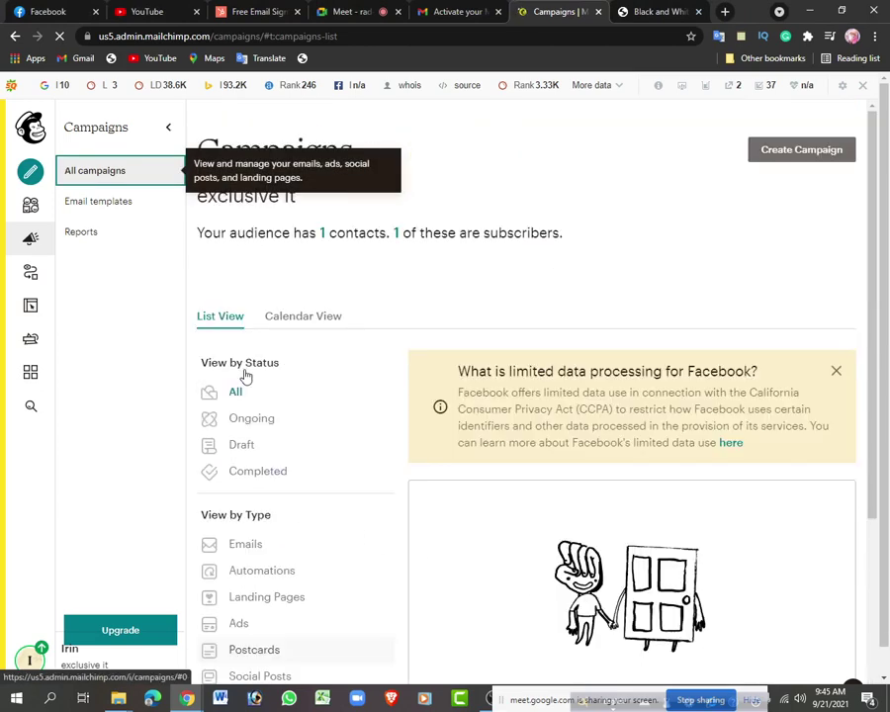
pyautogui.click(811, 152)
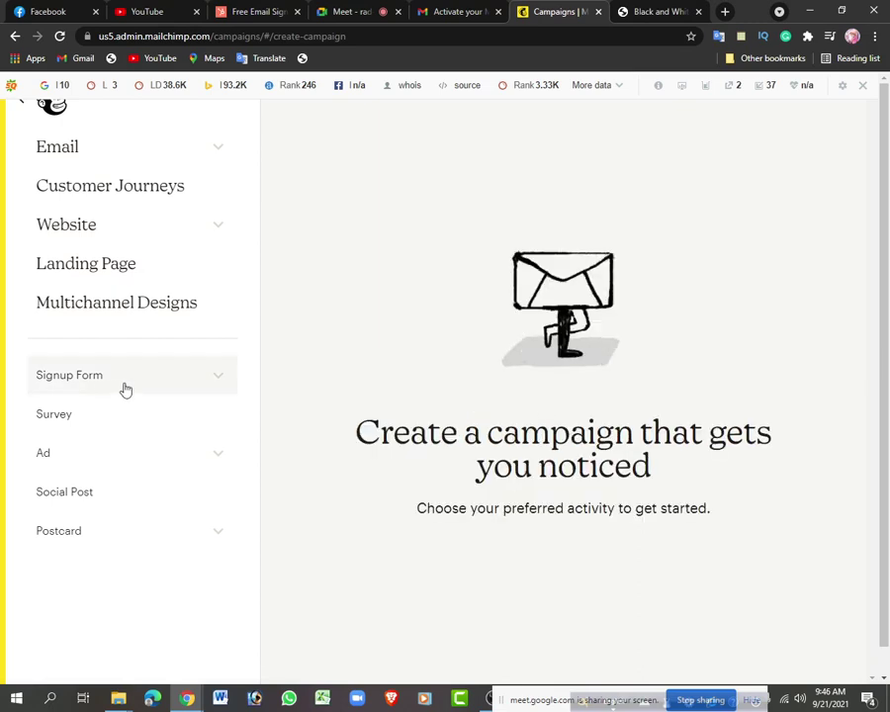
pyautogui.click(71, 148)
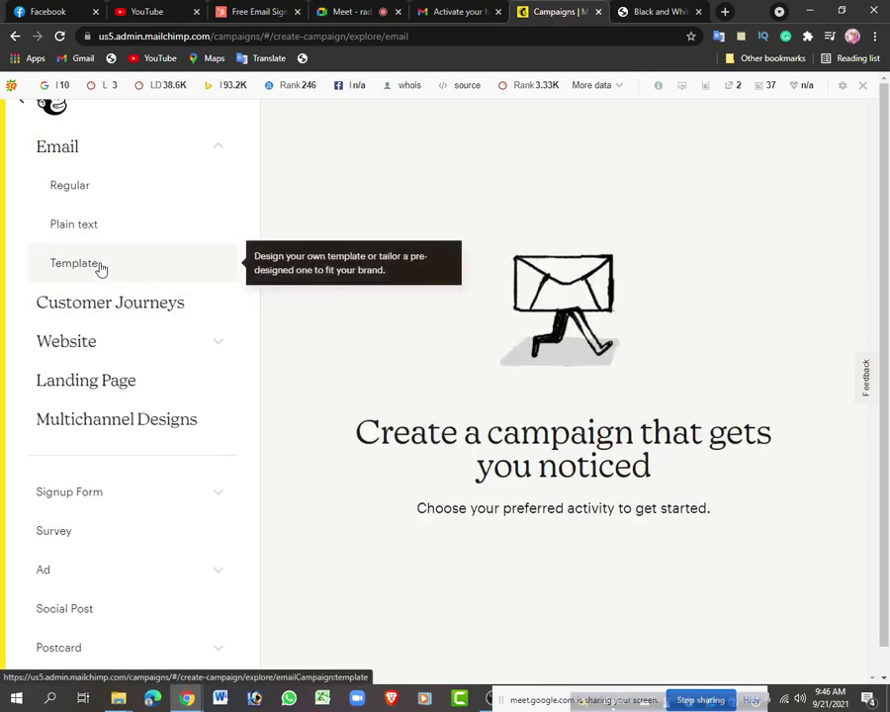
# Open the email template starting points and look through the featured and basic layouts
pyautogui.click(99, 268)
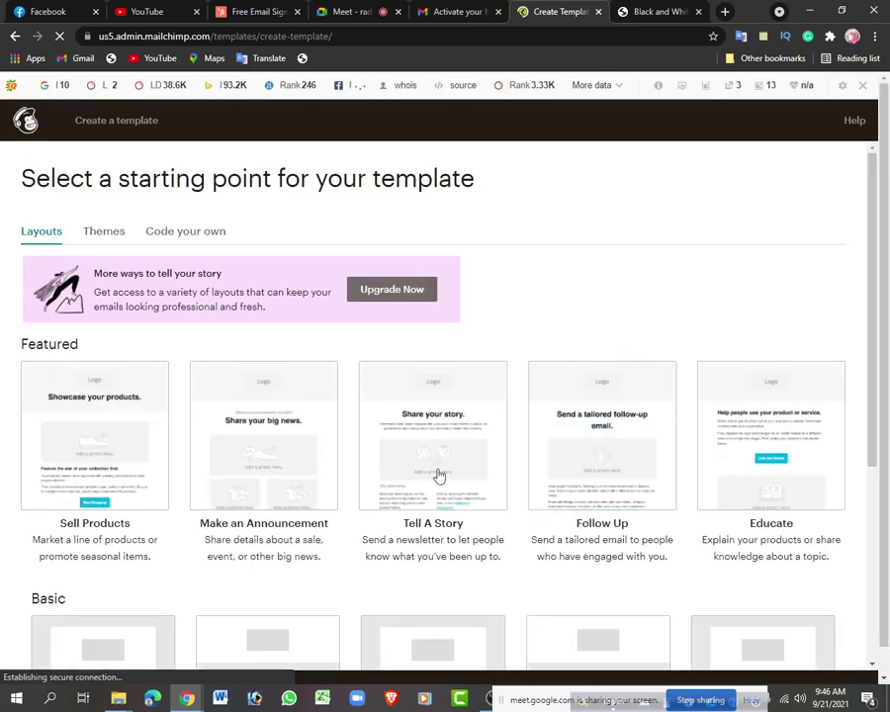
pyautogui.scroll(-4, 438, 473)
pyautogui.scroll(5, 664, 583)
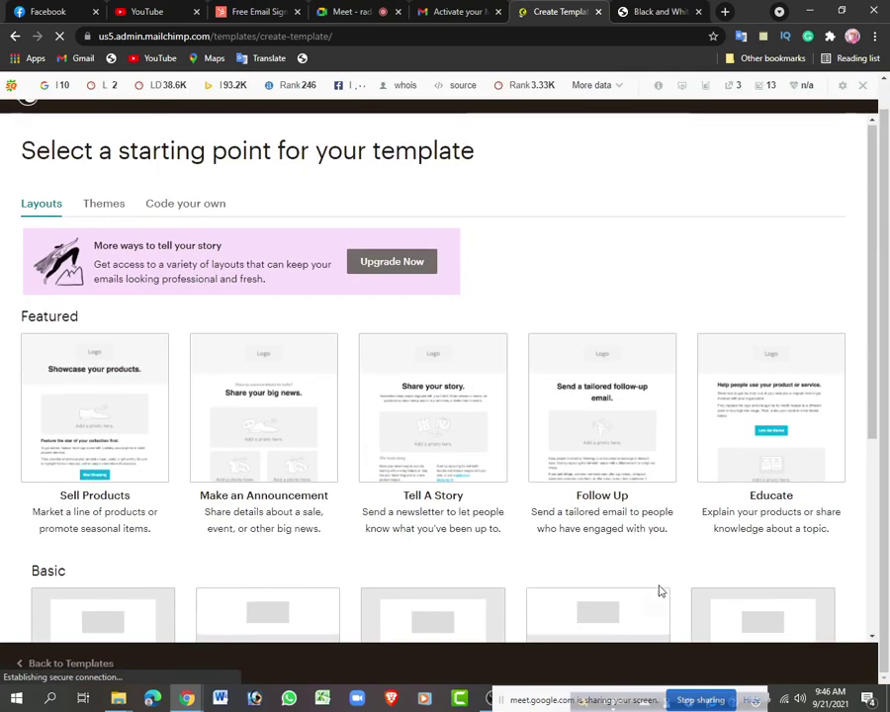
# Browse the ready-made template themes, including Featured and E-commerce, and check which theme categories can be filtered
pyautogui.click(99, 234)
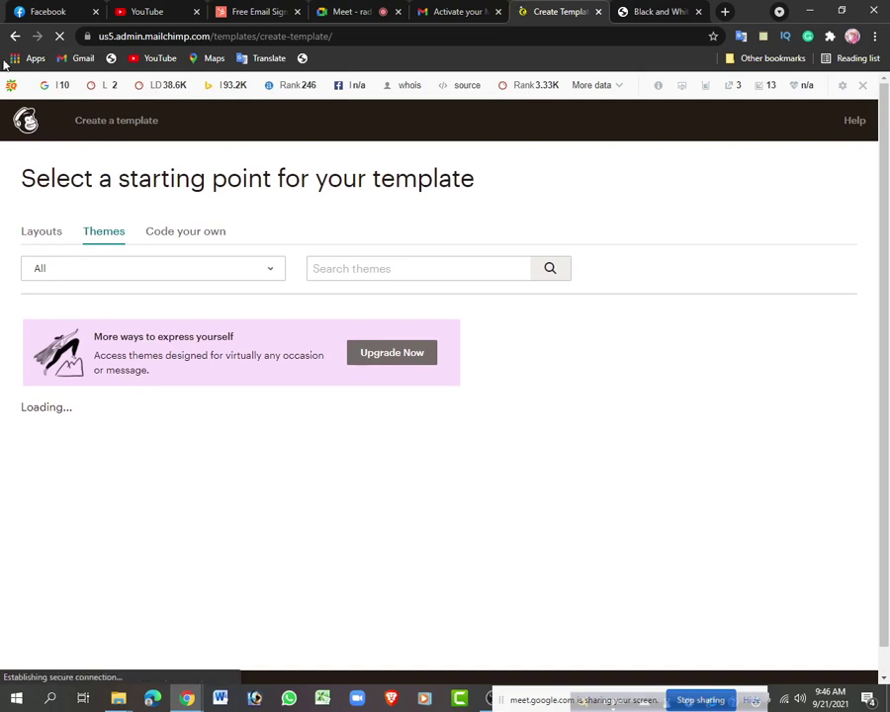
pyautogui.scroll(-1, 212, 562)
pyautogui.scroll(-3, 212, 560)
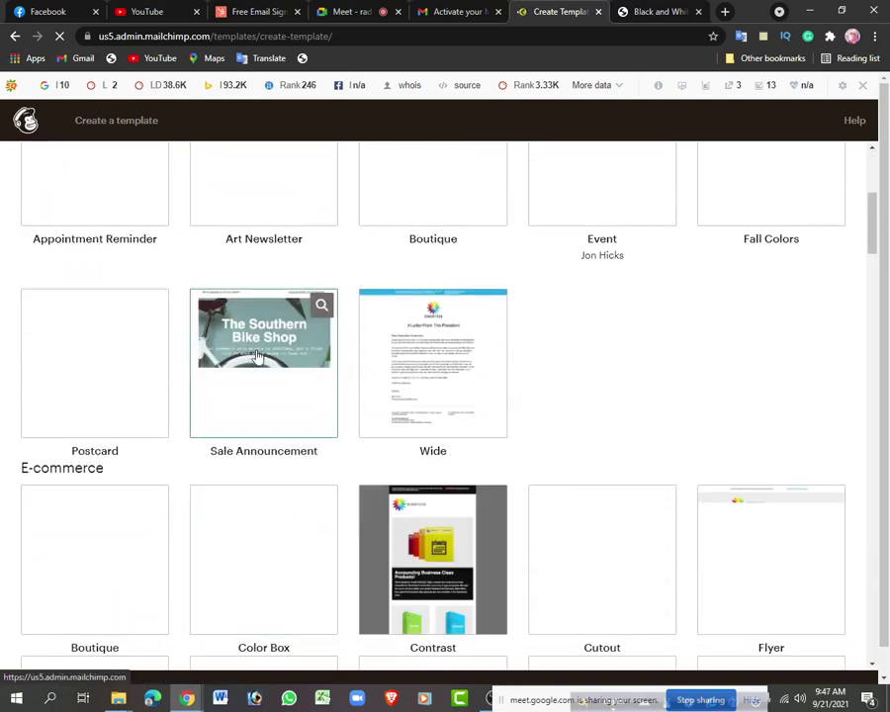
pyautogui.scroll(3, 248, 378)
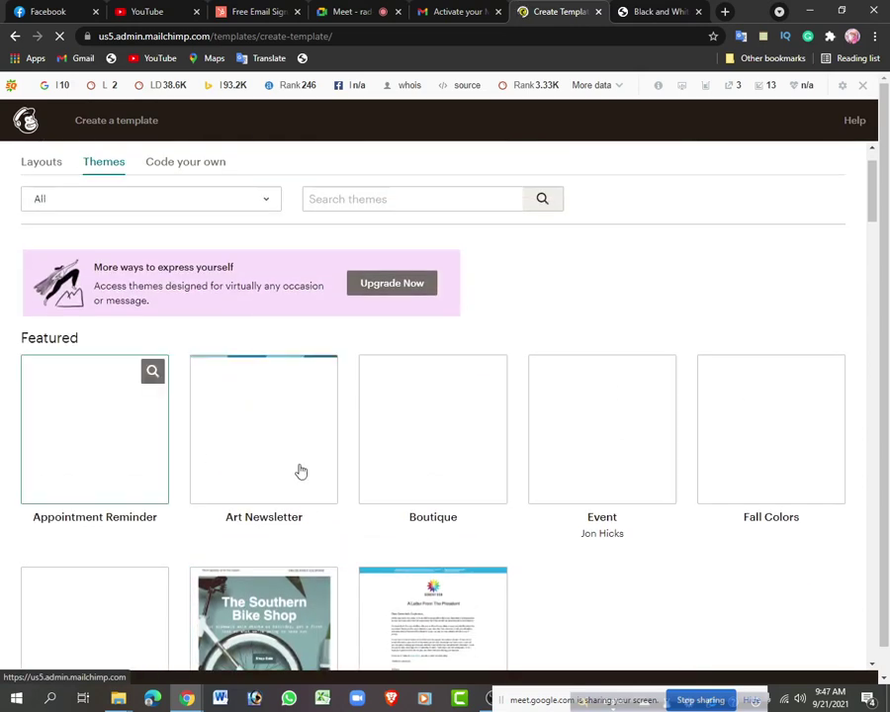
pyautogui.scroll(-4, 367, 426)
pyautogui.scroll(-3, 367, 428)
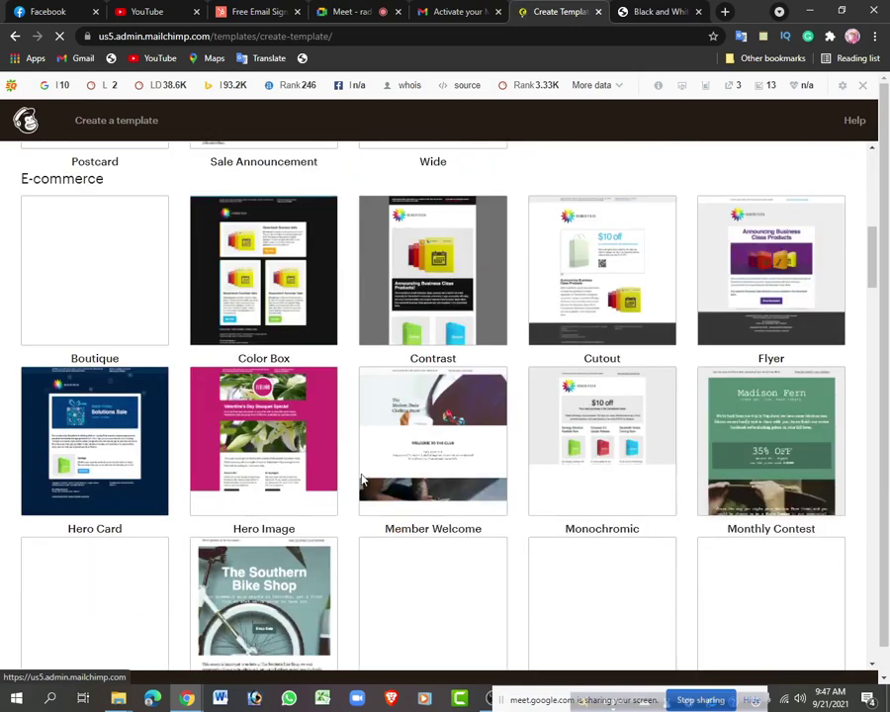
pyautogui.scroll(8, 181, 437)
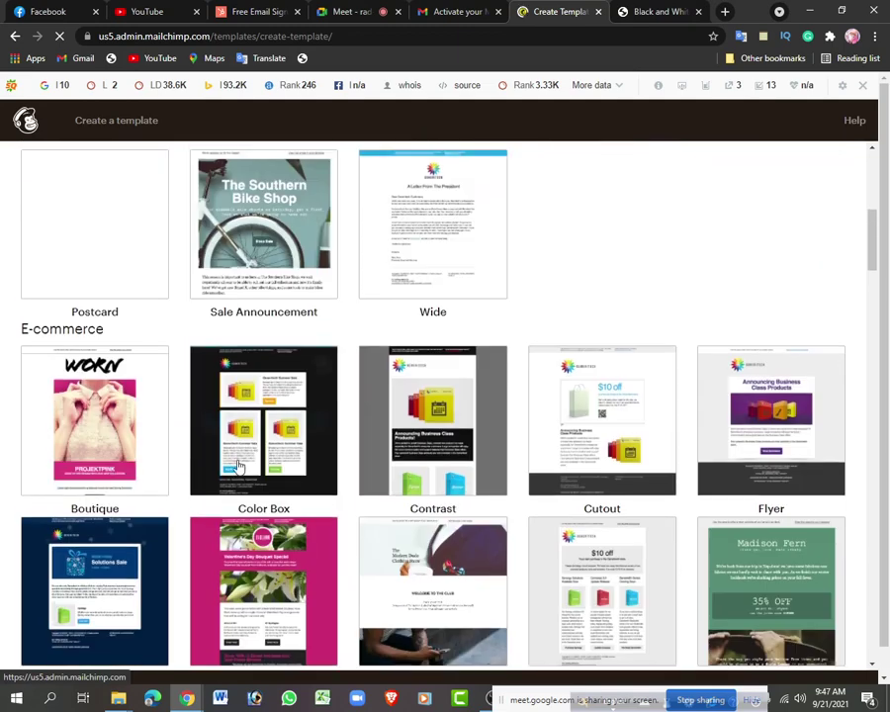
pyautogui.click(237, 270)
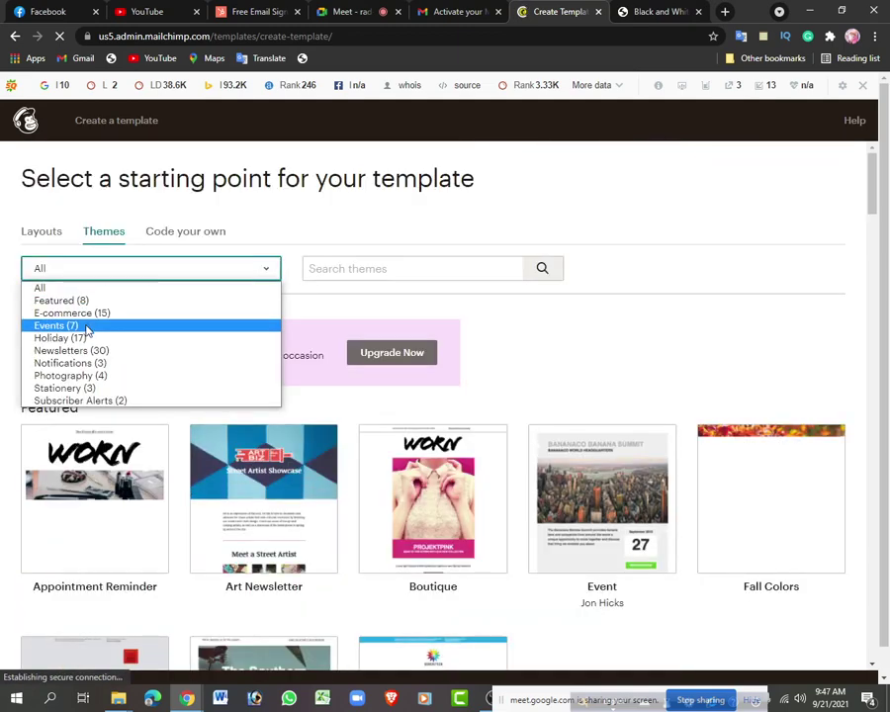
pyautogui.click(541, 337)
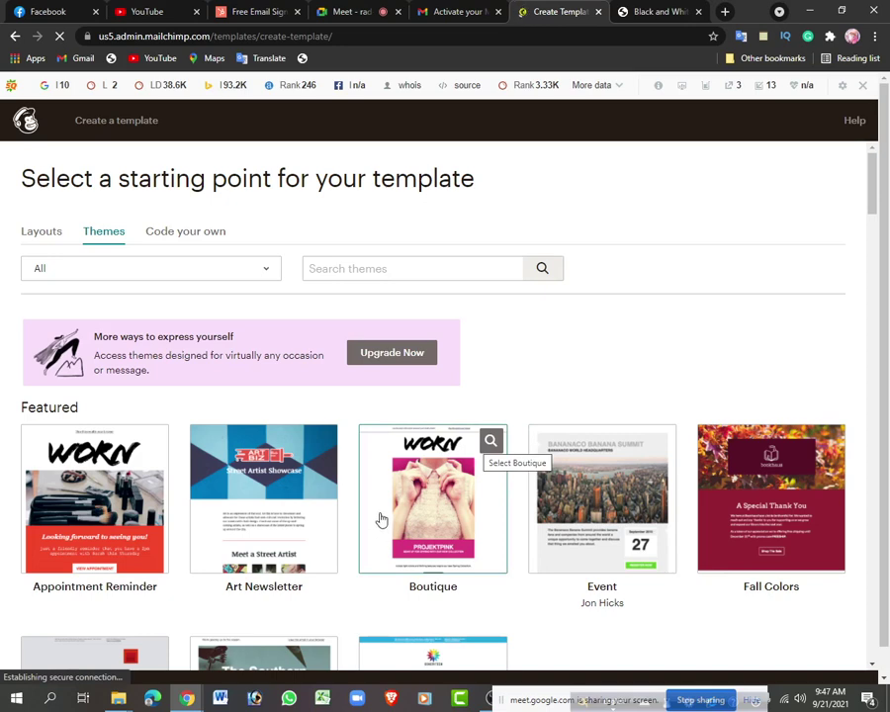
pyautogui.scroll(-1, 221, 525)
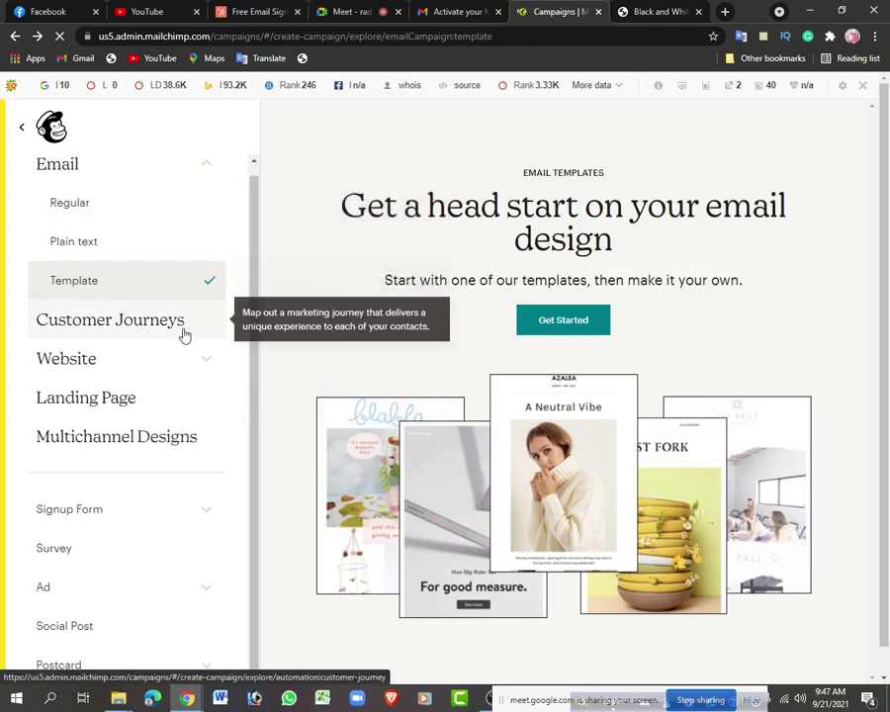
# Review the website and other campaign types, and choose a Regular email as the campaign type
pyautogui.click(202, 360)
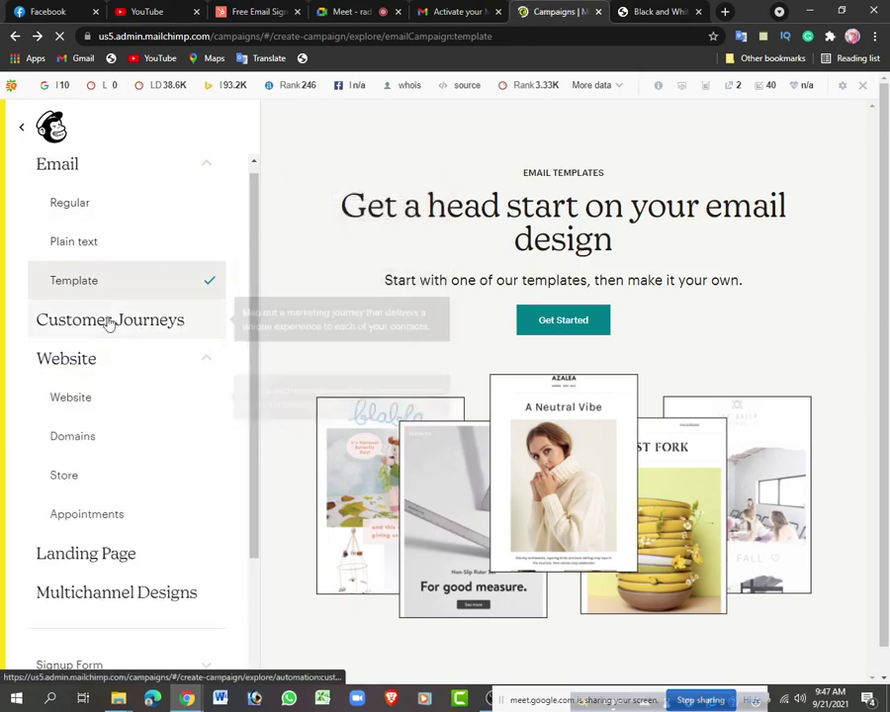
pyautogui.scroll(-2, 153, 484)
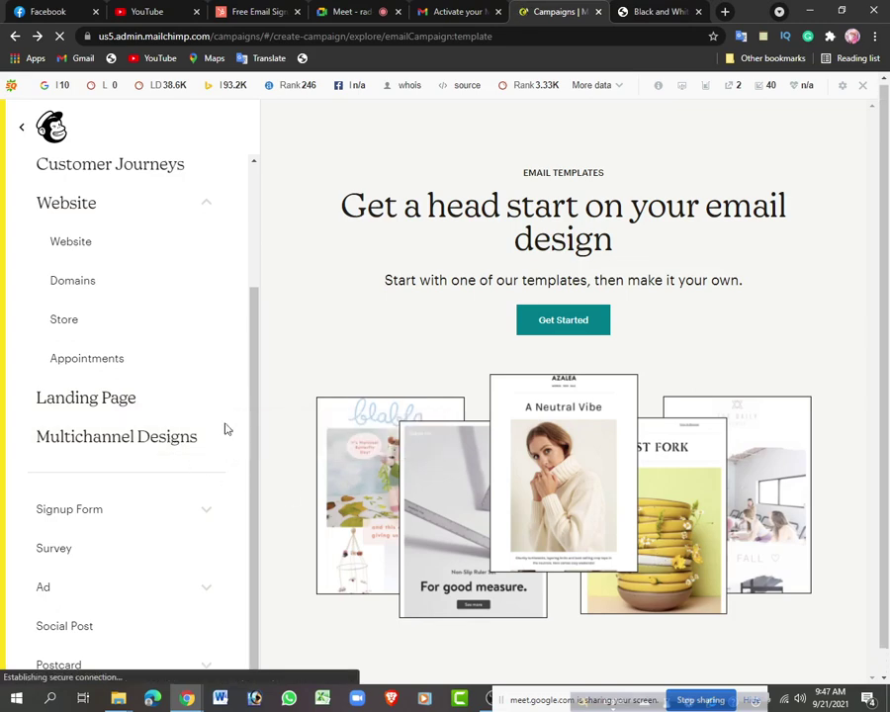
pyautogui.scroll(3, 149, 346)
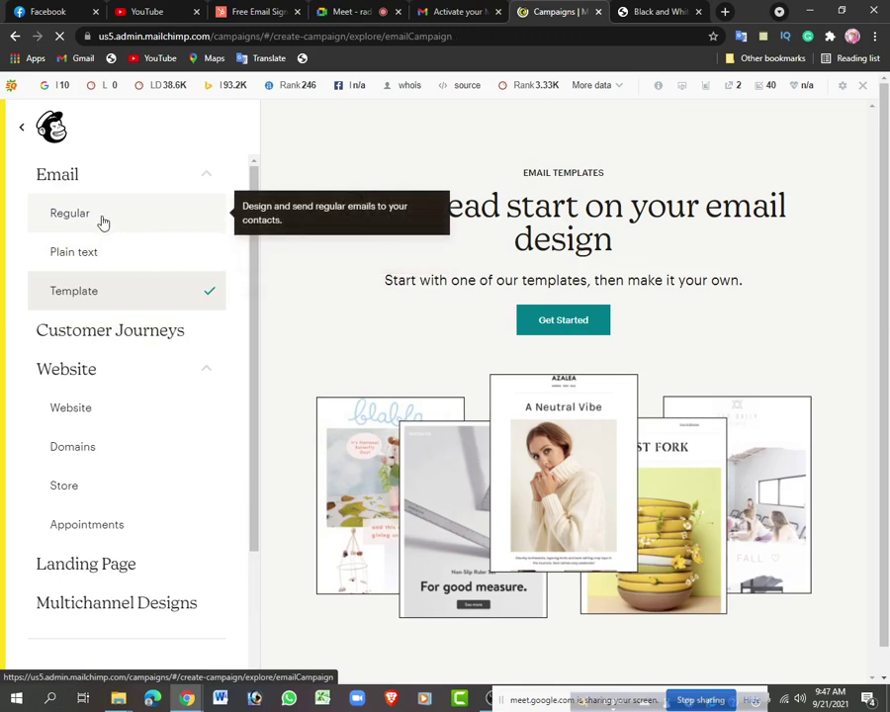
pyautogui.click(88, 229)
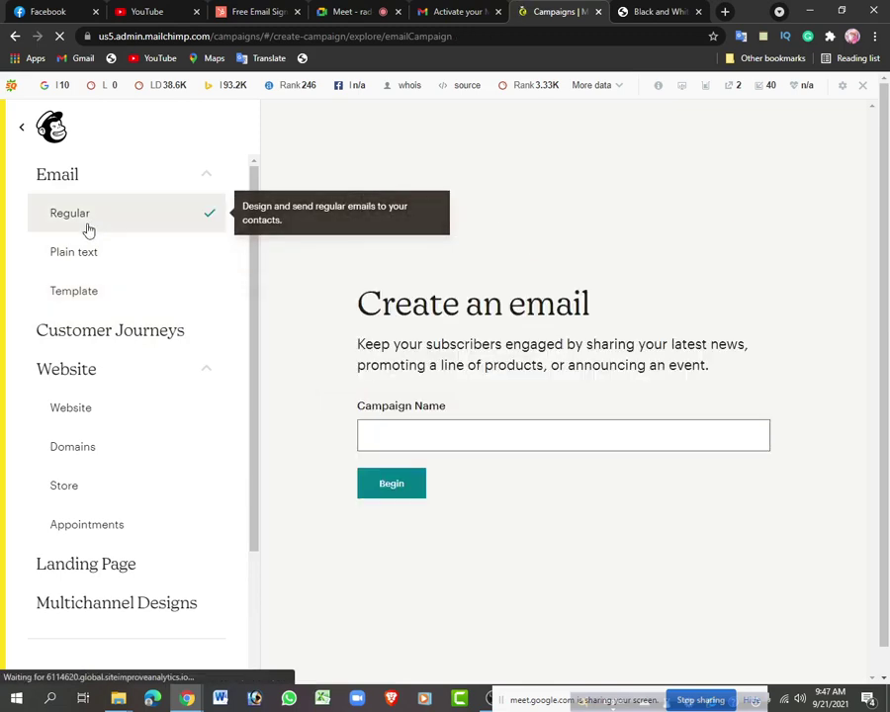
# Name the campaign "paid marketing" and begin creating the regular email
pyautogui.click(415, 437)
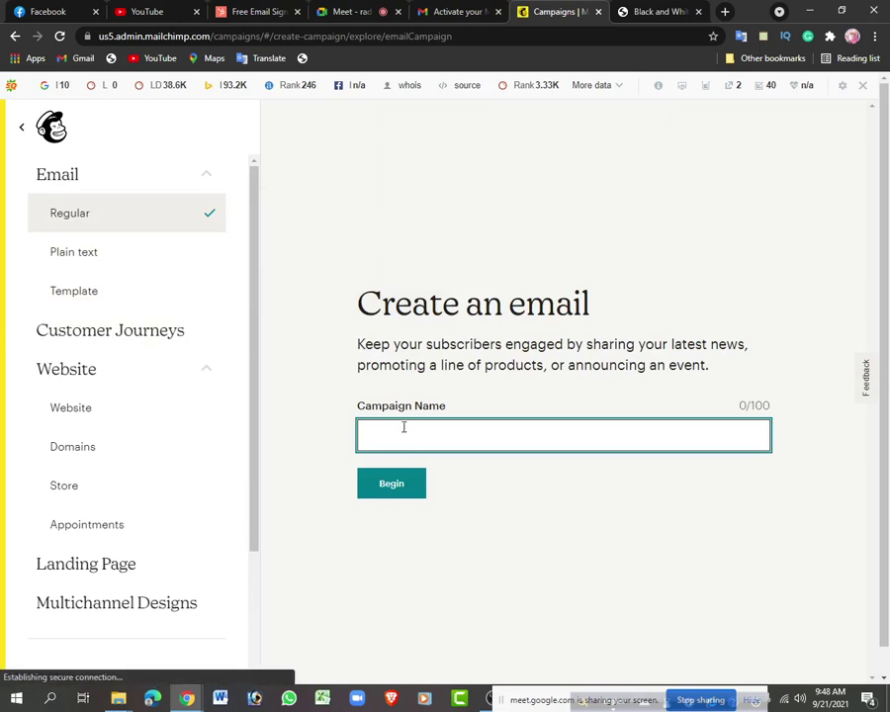
pyautogui.write('paid')
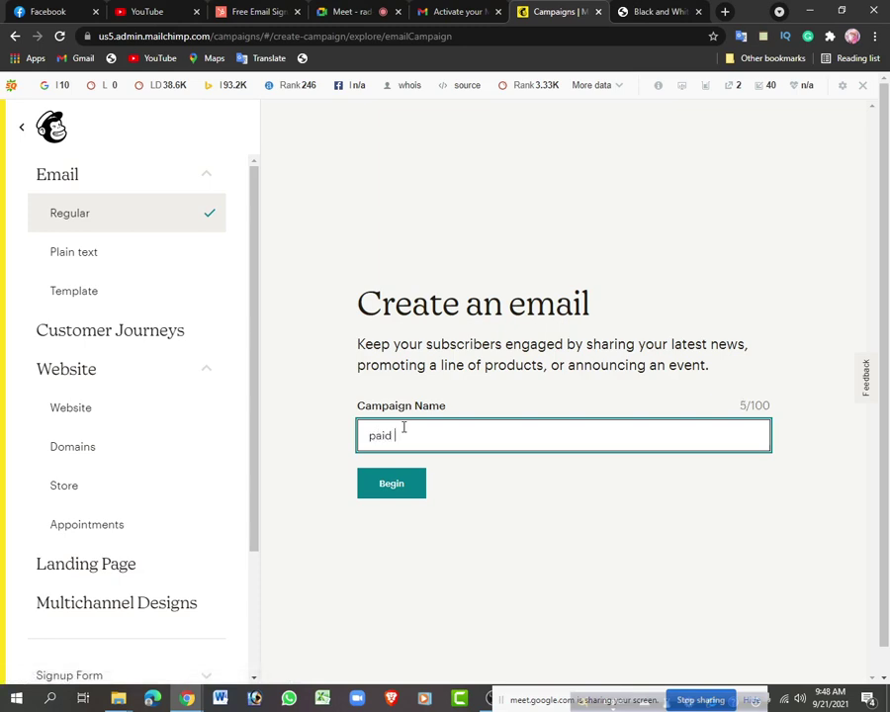
pyautogui.write(' marketing')
pyautogui.tripleClick(414, 436)
pyautogui.click(524, 492)
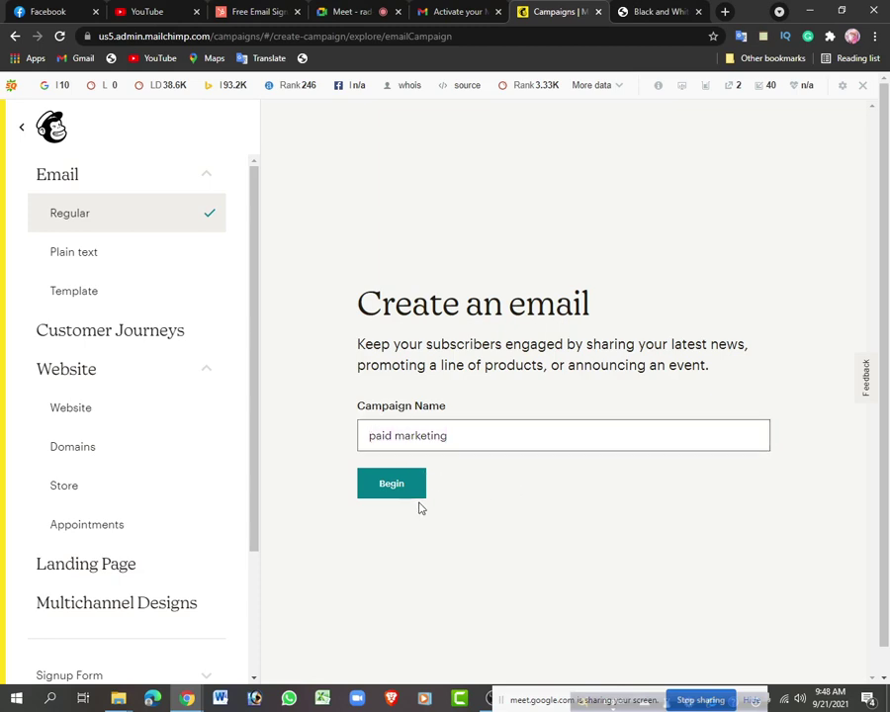
pyautogui.click(393, 487)
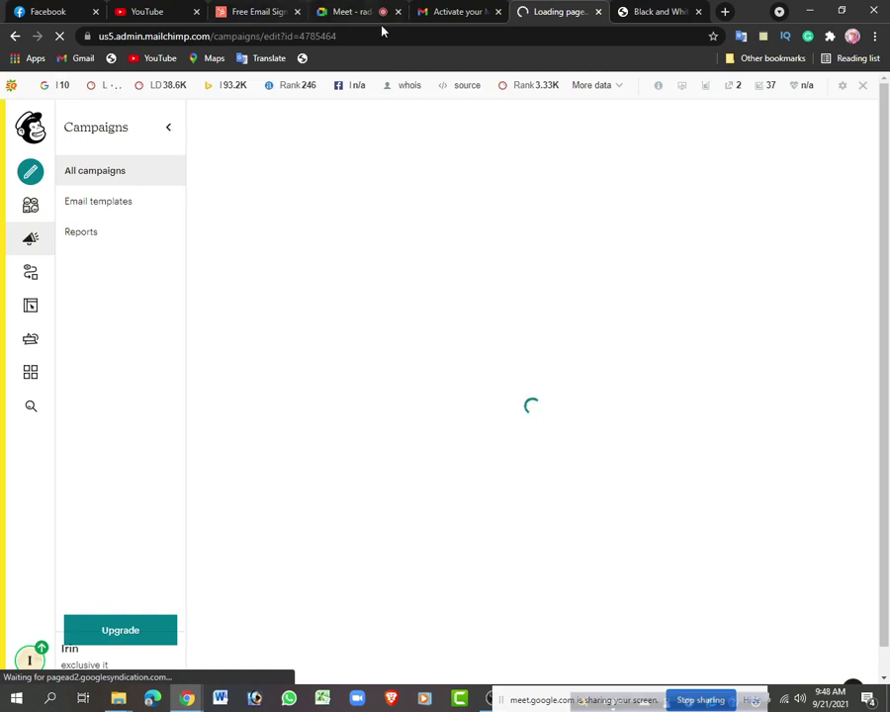
# Check the in-call messages in the Google Meet call, return to the Mailchimp campaign draft and dismiss the presenting notification
pyautogui.click(344, 13)
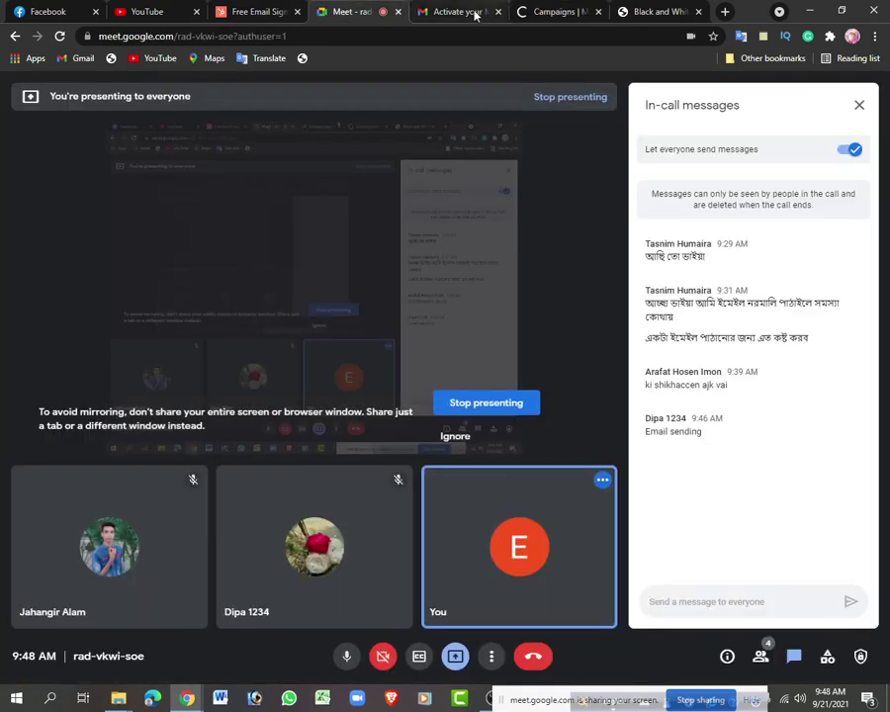
pyautogui.click(538, 13)
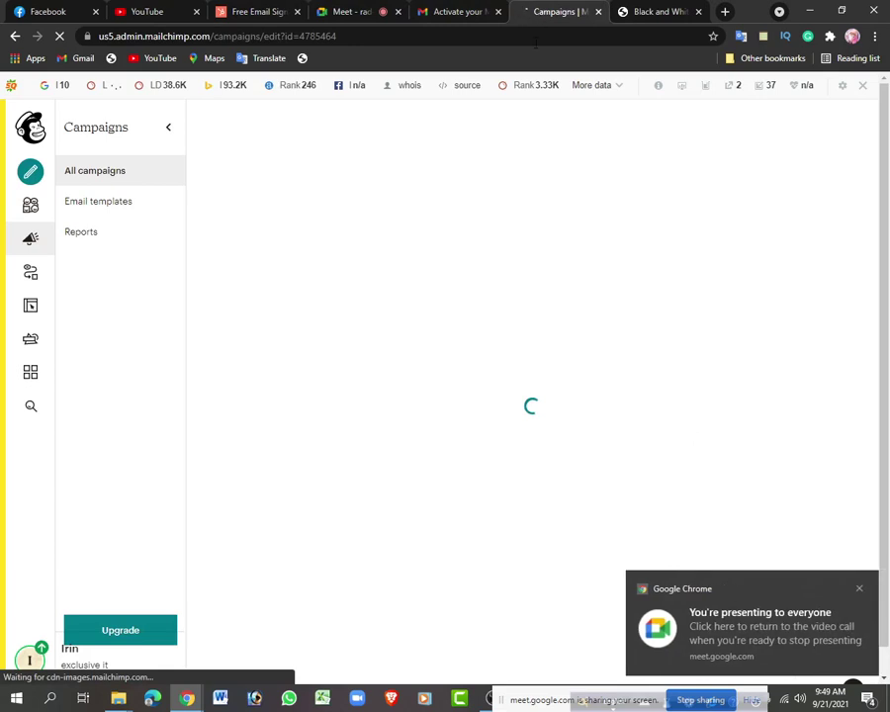
pyautogui.click(860, 591)
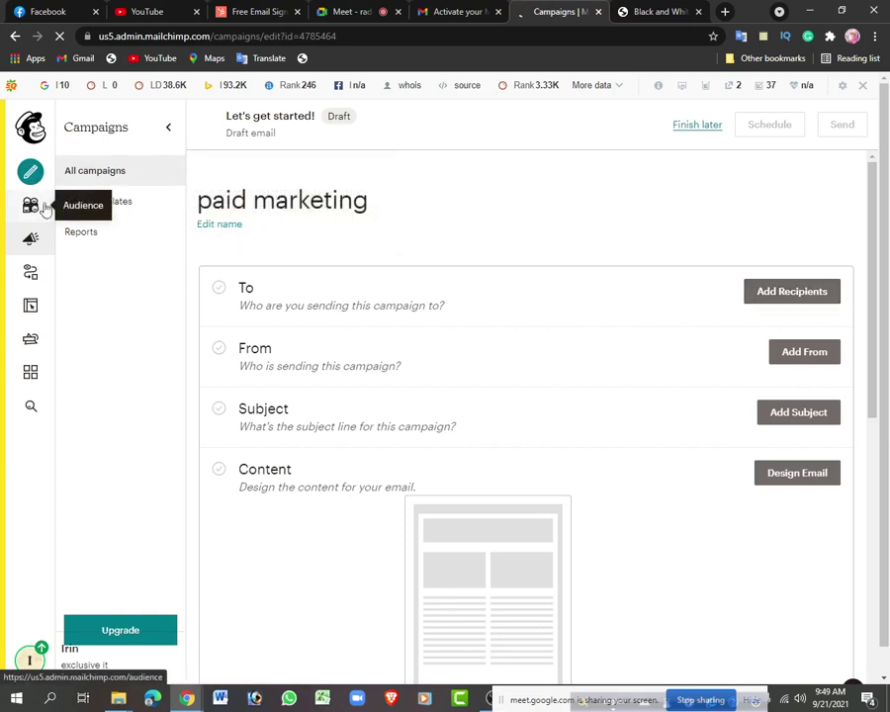
# Open the recipients section of the campaign draft, read its contact notice and start importing contacts
pyautogui.click(784, 294)
pyautogui.scroll(-2, 557, 382)
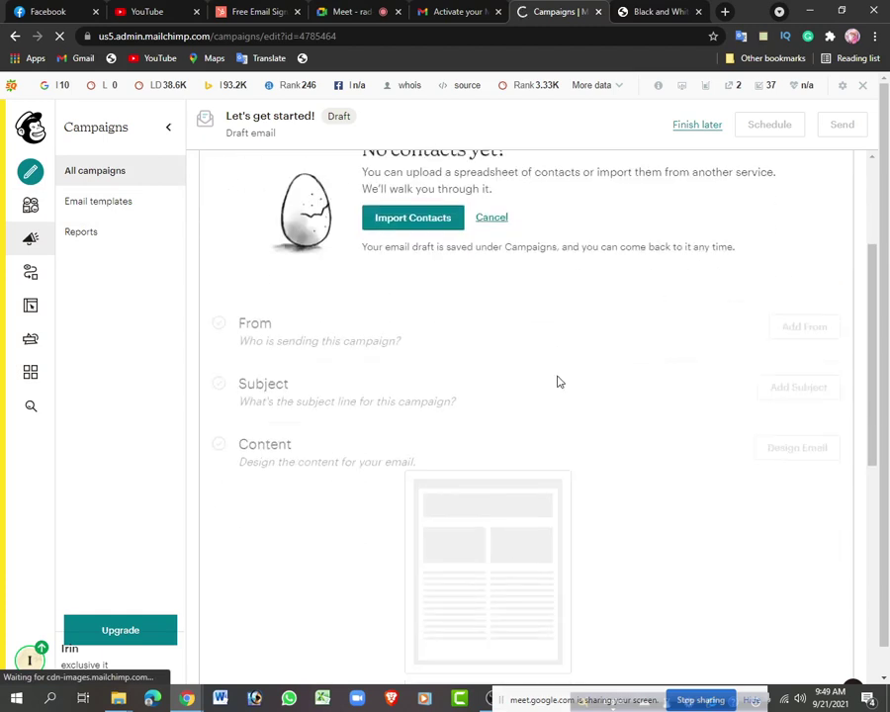
pyautogui.scroll(2, 554, 332)
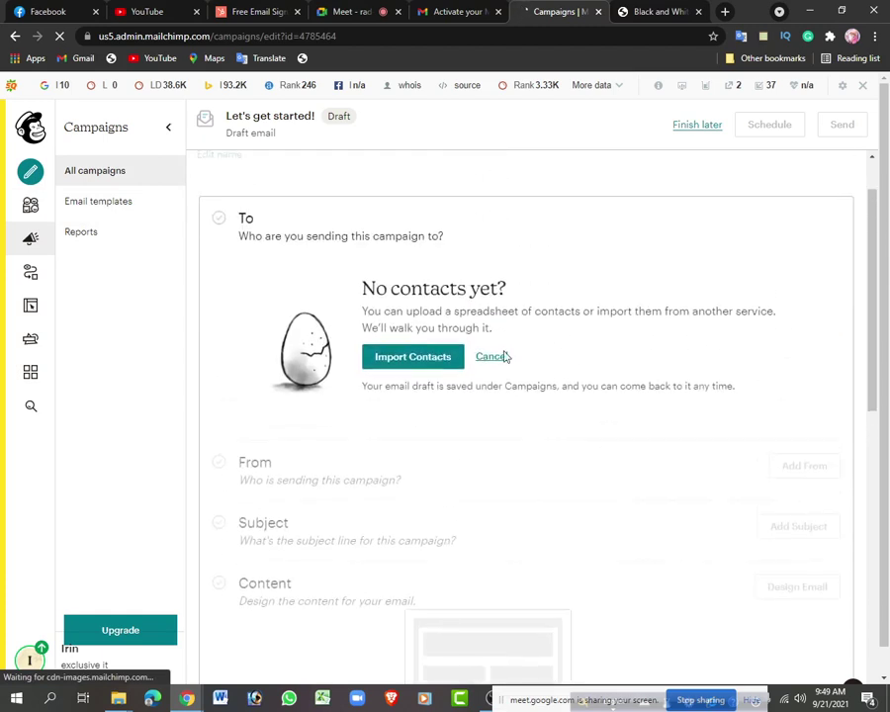
pyautogui.moveTo(363, 284); pyautogui.dragTo(531, 339)
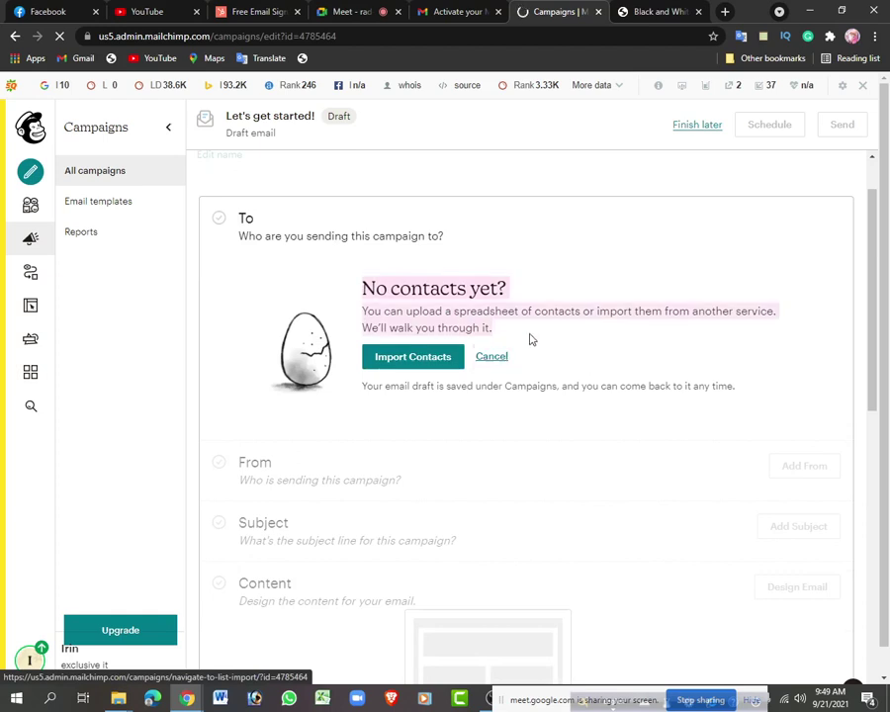
pyautogui.click(420, 360)
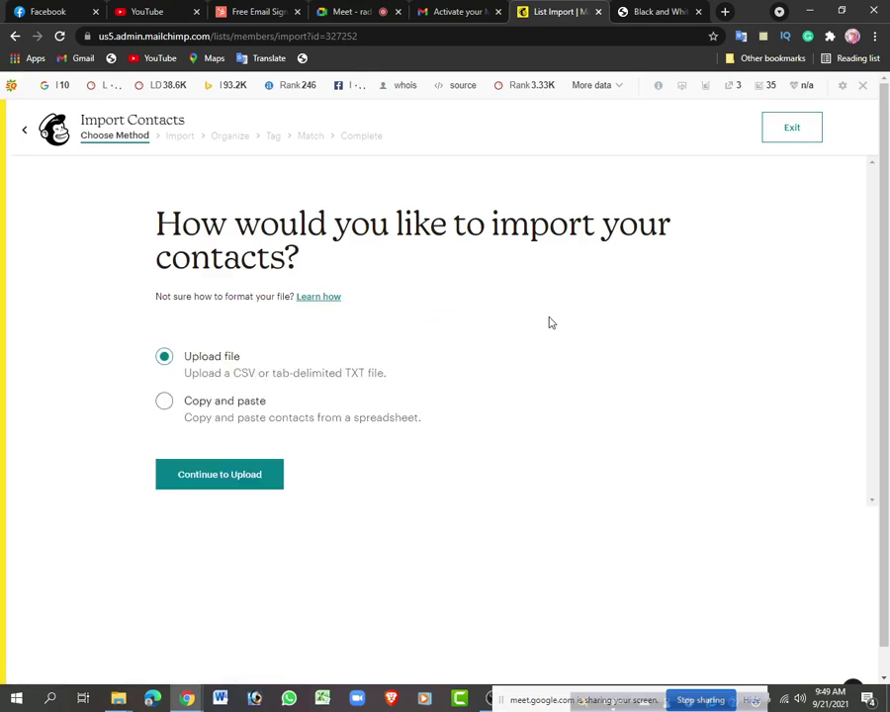
# Choose copy and paste as the contact import method and place the cursor in the contact information field
pyautogui.moveTo(346, 373); pyautogui.dragTo(402, 380)
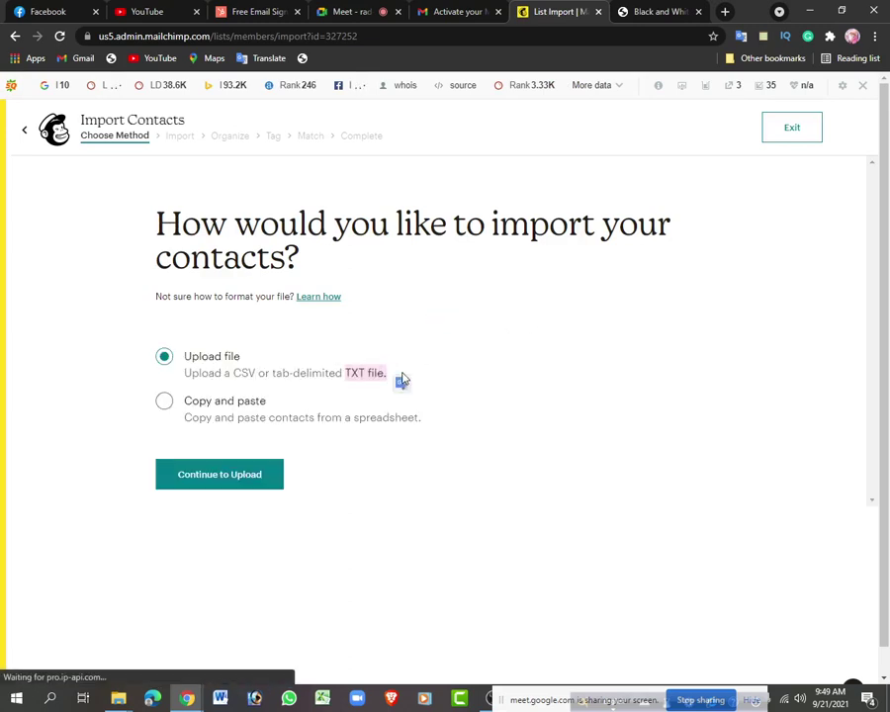
pyautogui.click(273, 421)
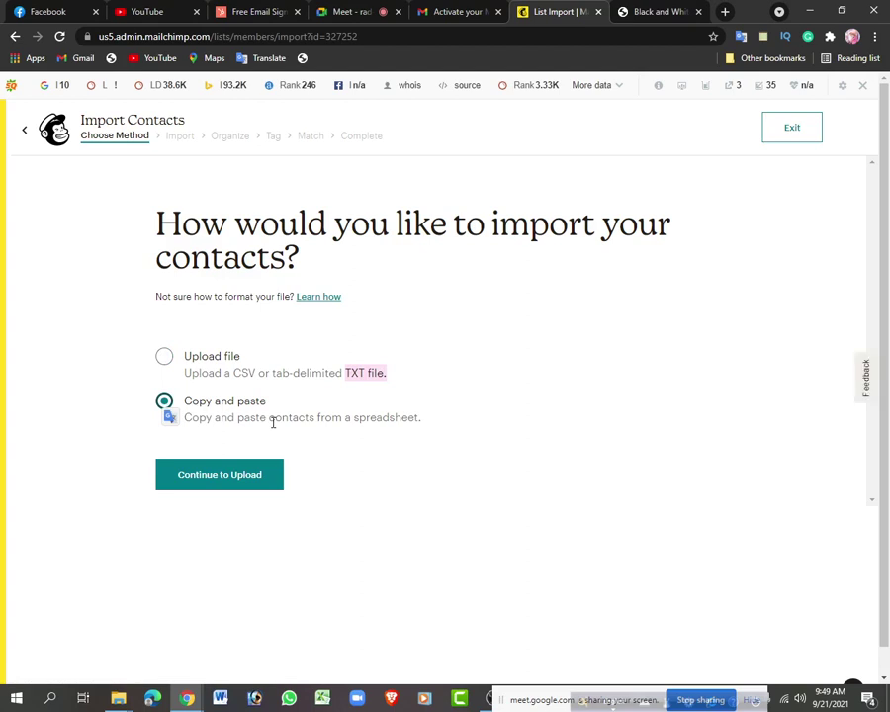
pyautogui.click(222, 477)
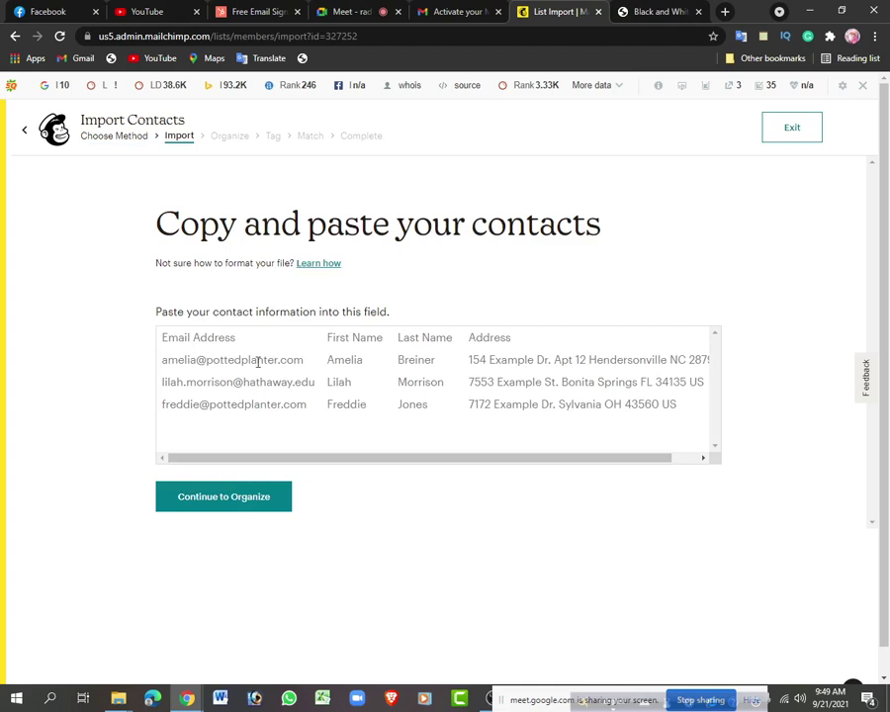
pyautogui.click(184, 337)
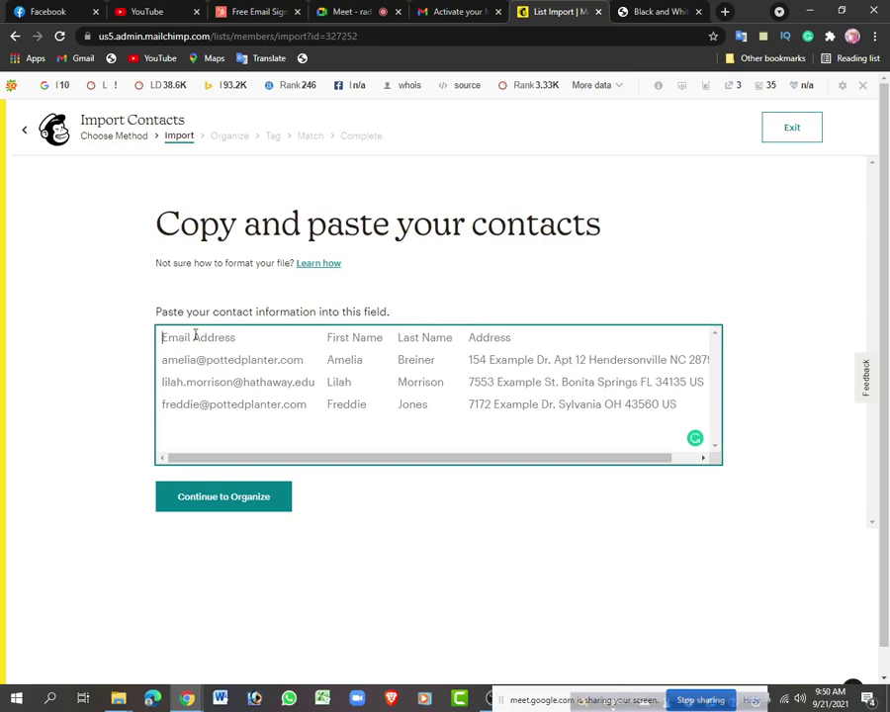
# Search Google for usa'' doctor in a new browser tab
pyautogui.click(725, 12)
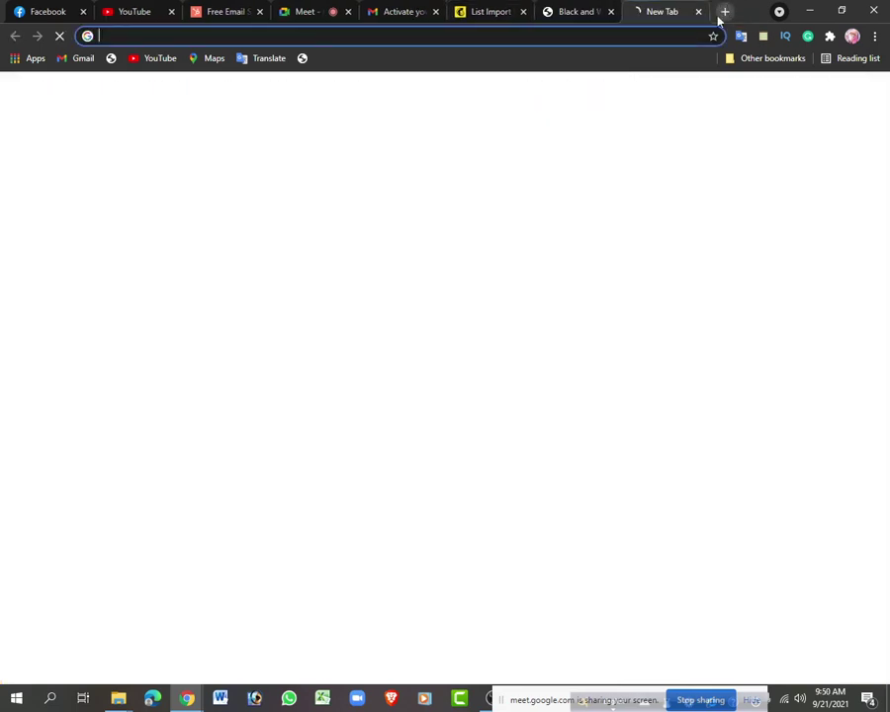
pyautogui.click(126, 37)
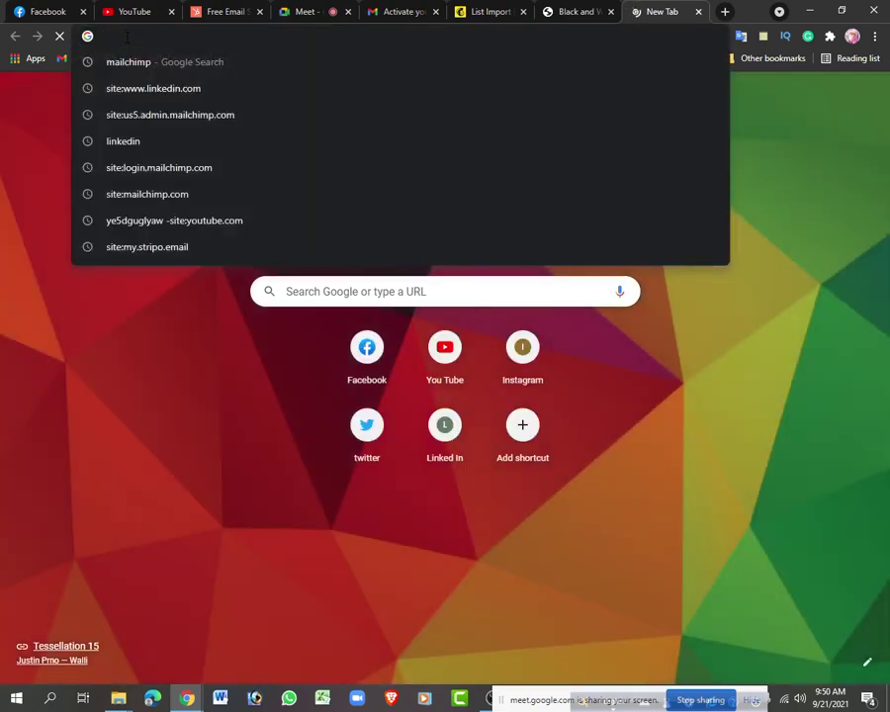
pyautogui.write("usa'")
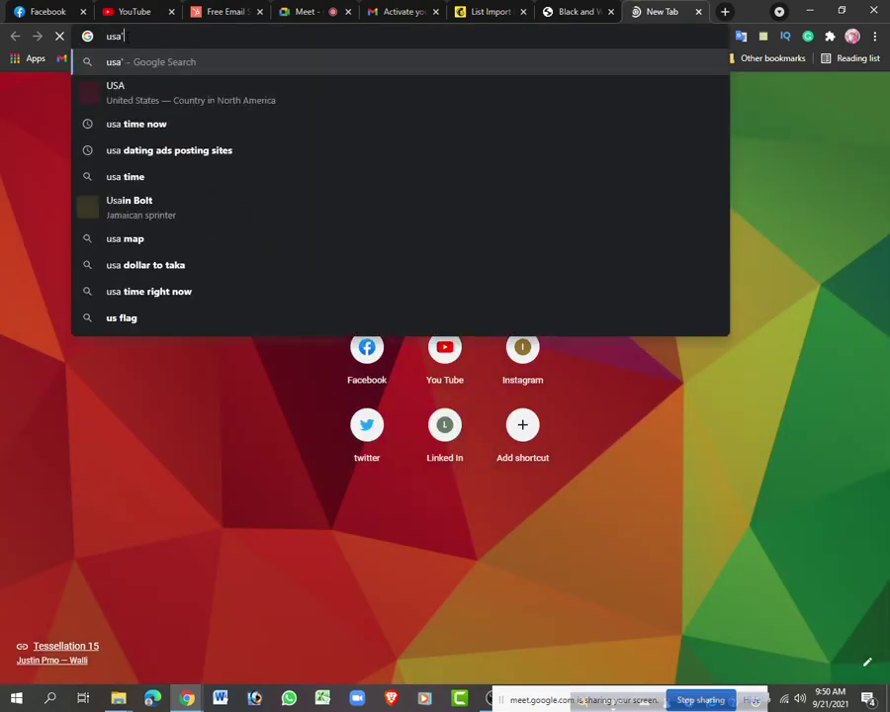
pyautogui.write("'")
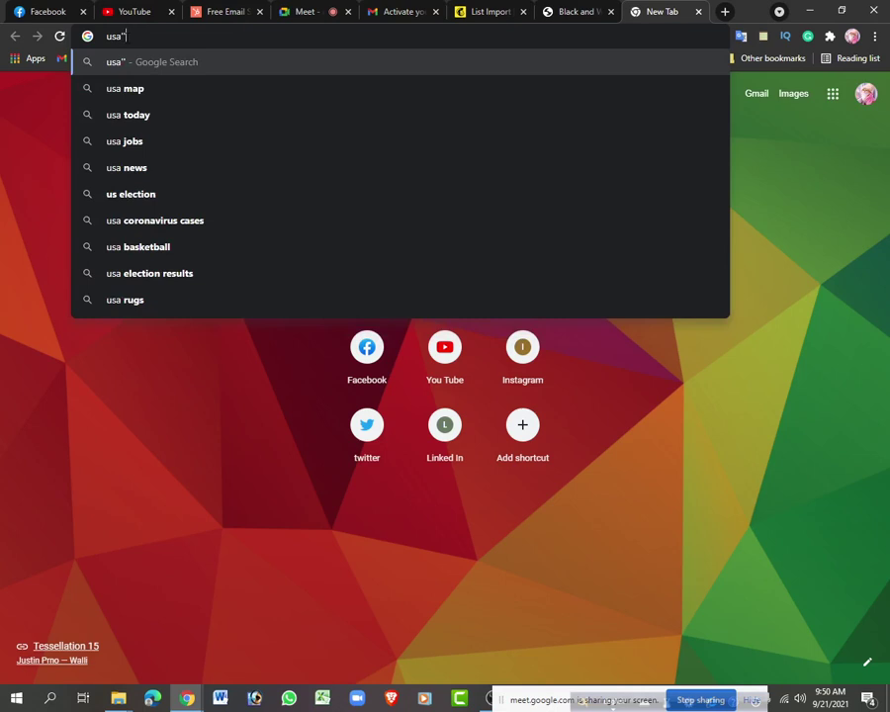
pyautogui.write(' doctor')
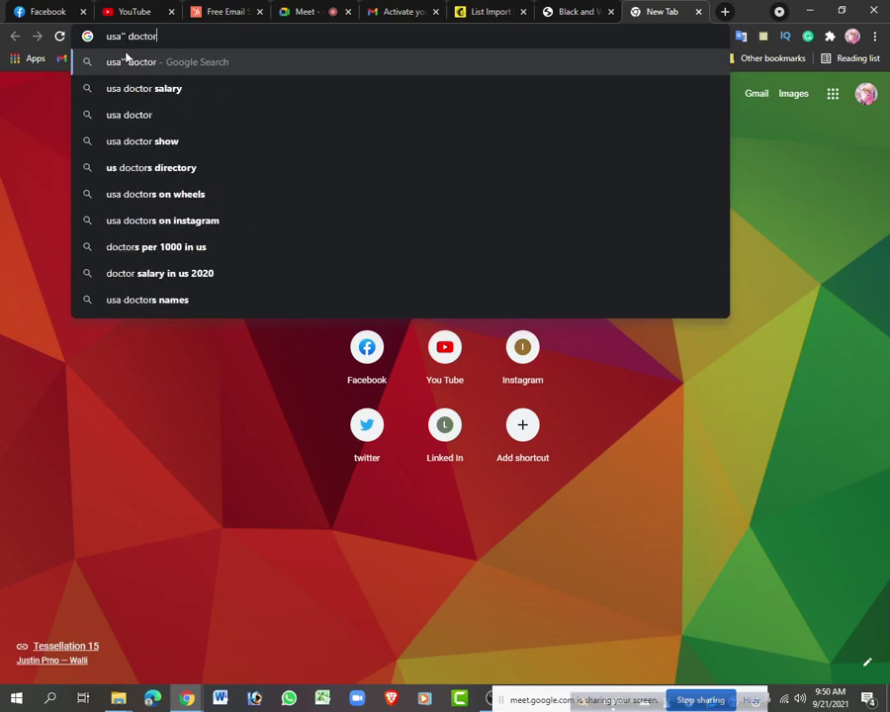
pyautogui.press('Return')
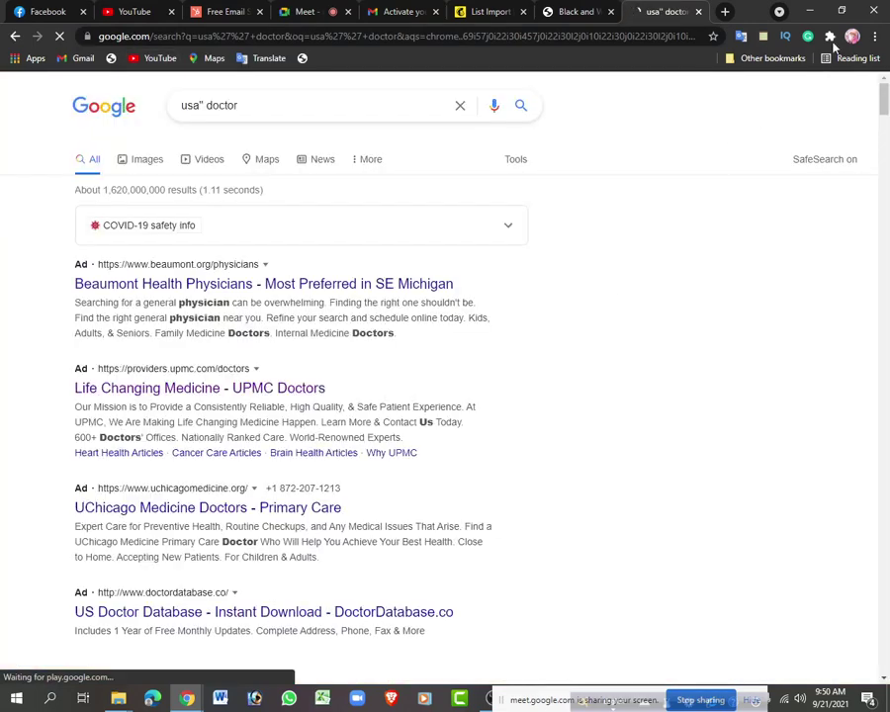
# Run the Email Extractor extension on the doctor search results and copy the email addresses it lists
pyautogui.click(831, 36)
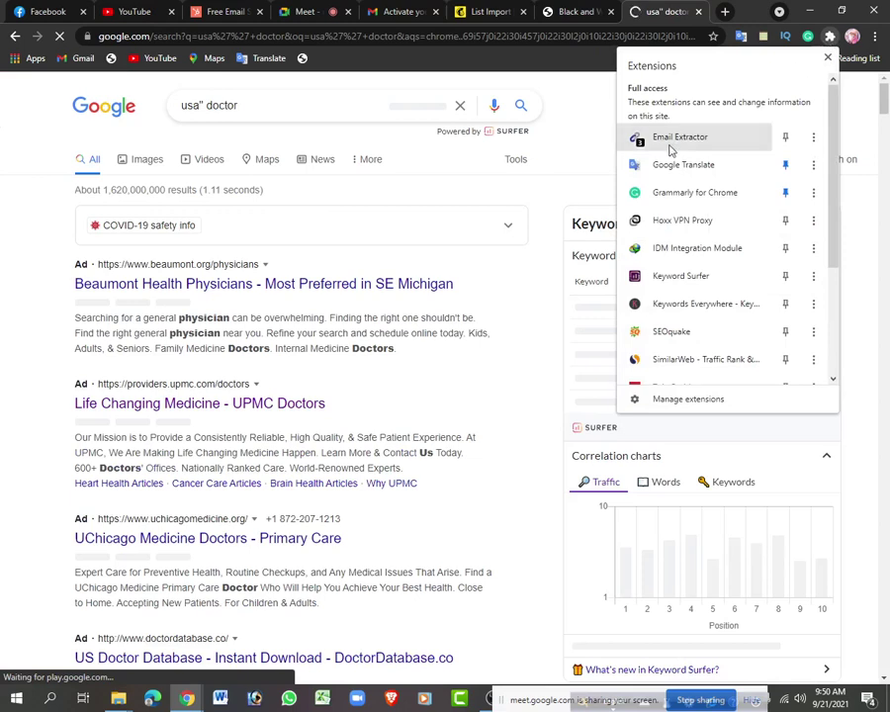
pyautogui.click(706, 146)
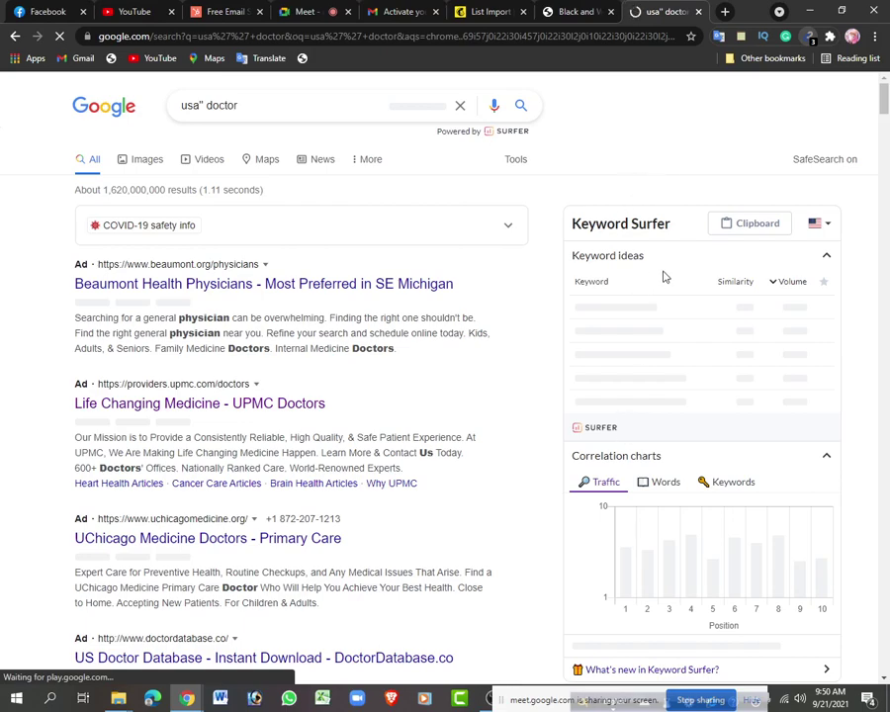
pyautogui.scroll(-15, 664, 277)
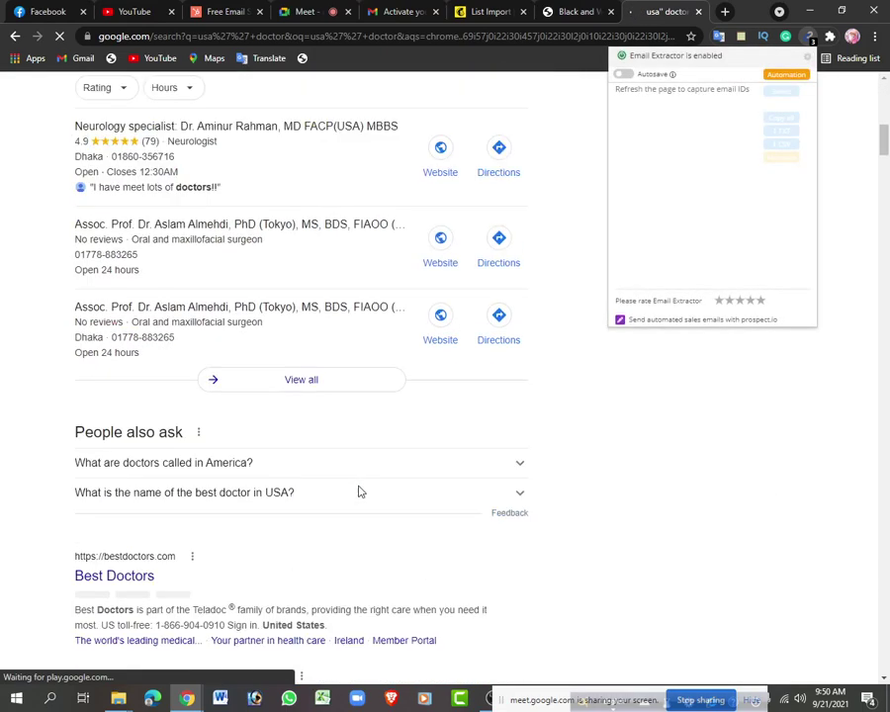
pyautogui.scroll(-3, 361, 492)
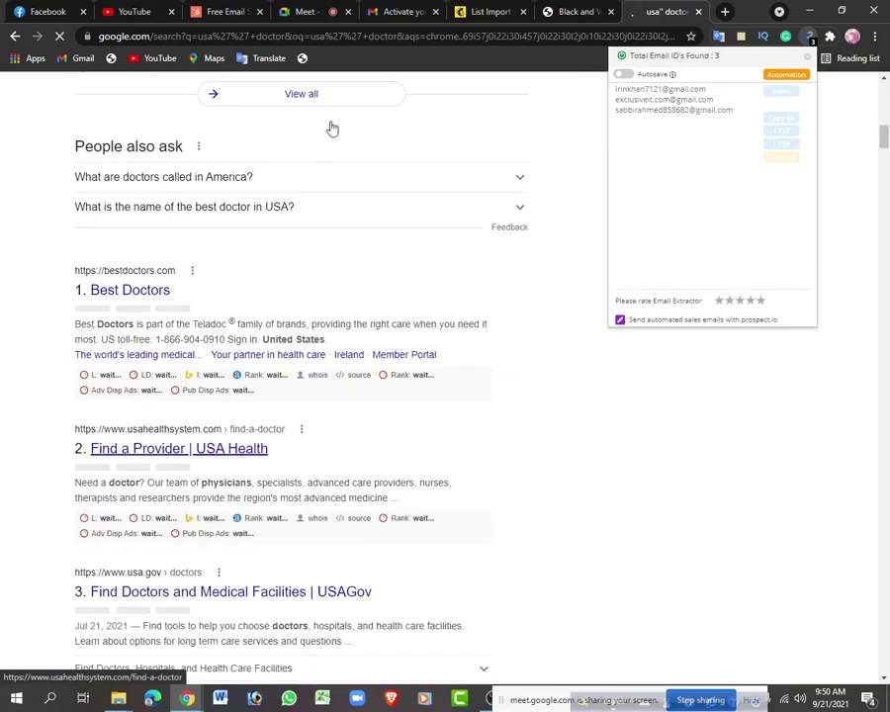
pyautogui.scroll(9, 332, 128)
pyautogui.scroll(2, 264, 149)
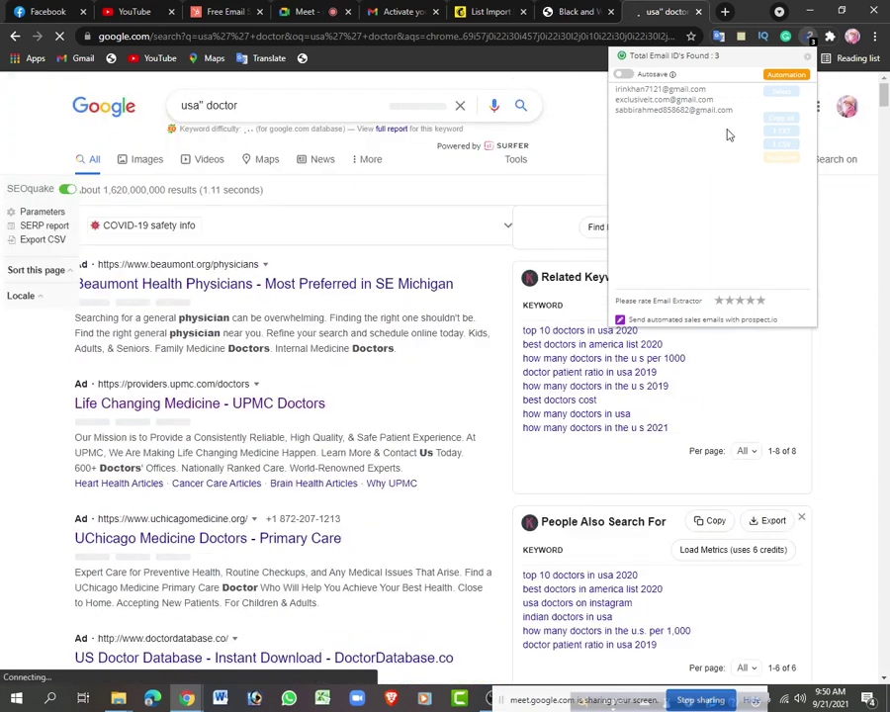
pyautogui.moveTo(742, 119); pyautogui.dragTo(607, 94)
pyautogui.rightClick(653, 103)
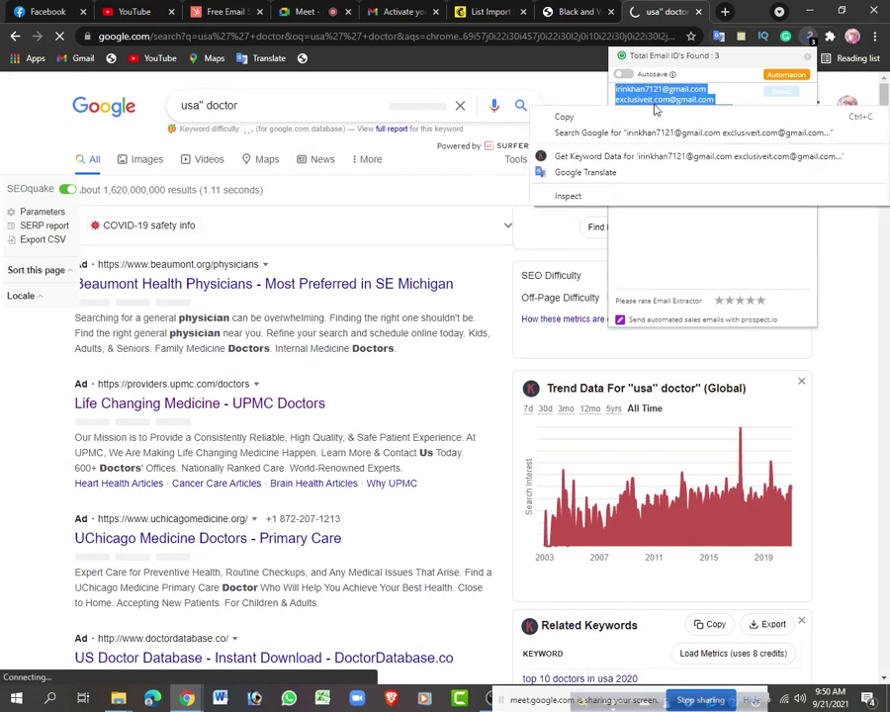
pyautogui.click(564, 117)
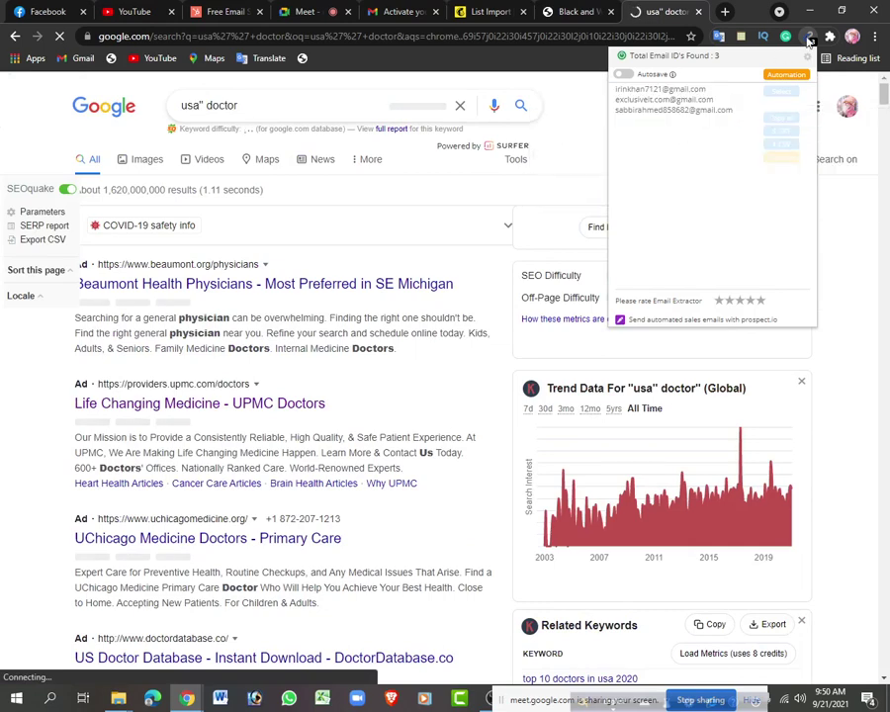
pyautogui.click(813, 37)
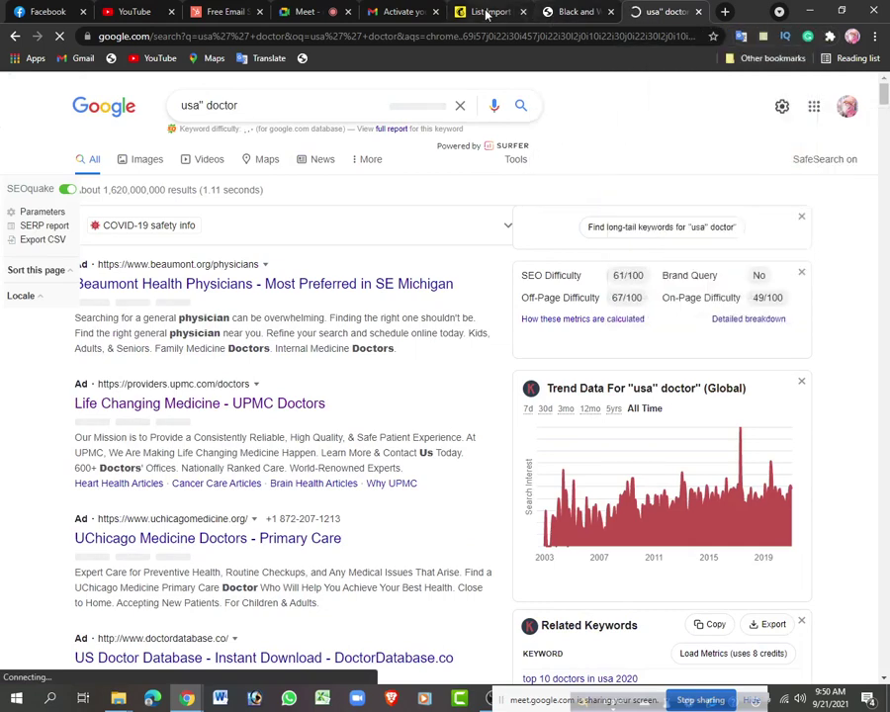
# Paste the copied email addresses into Mailchimp's contact information field, without the extension's upgrade line, and continue to Organize
pyautogui.click(486, 12)
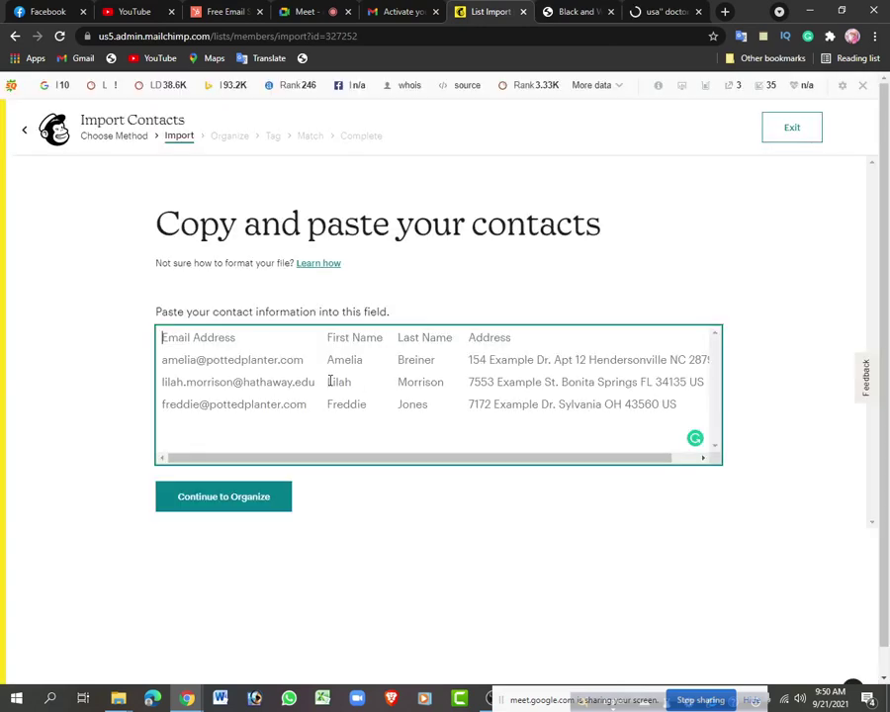
pyautogui.rightClick(180, 345)
pyautogui.click(216, 450)
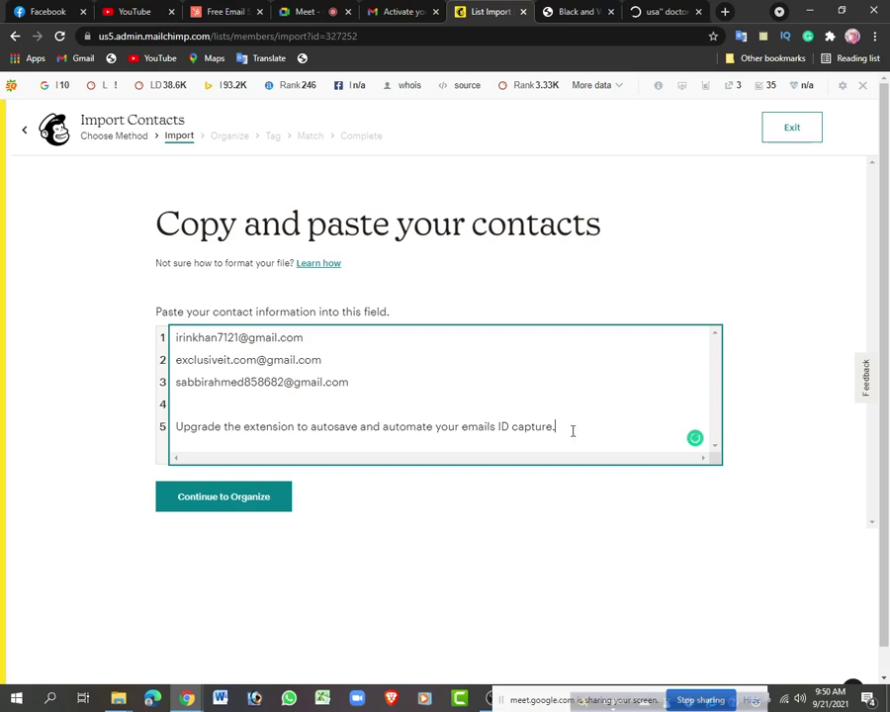
pyautogui.moveTo(557, 427); pyautogui.dragTo(177, 435)
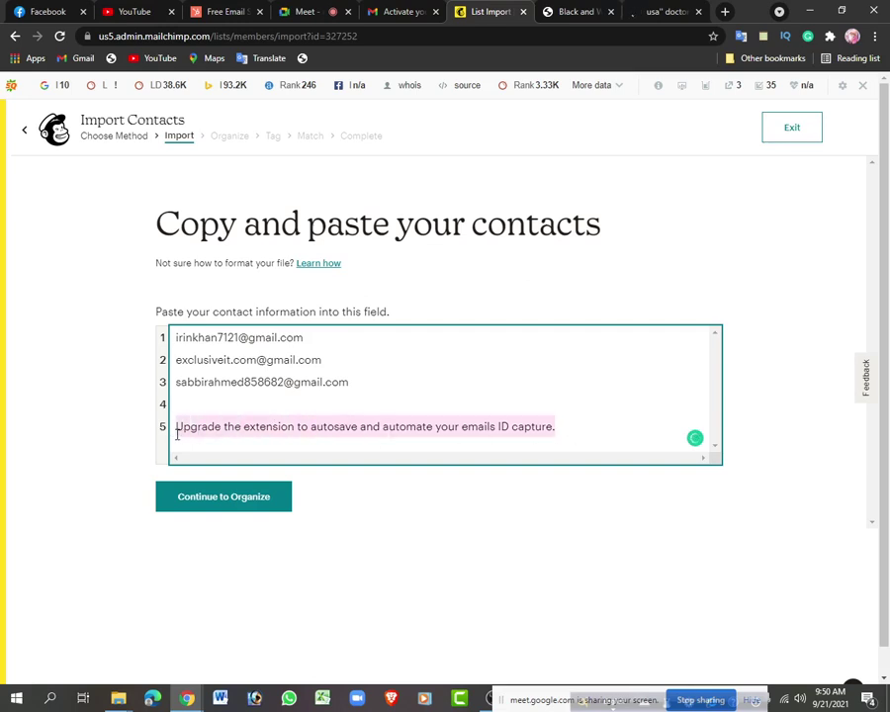
pyautogui.press('BackSpace')
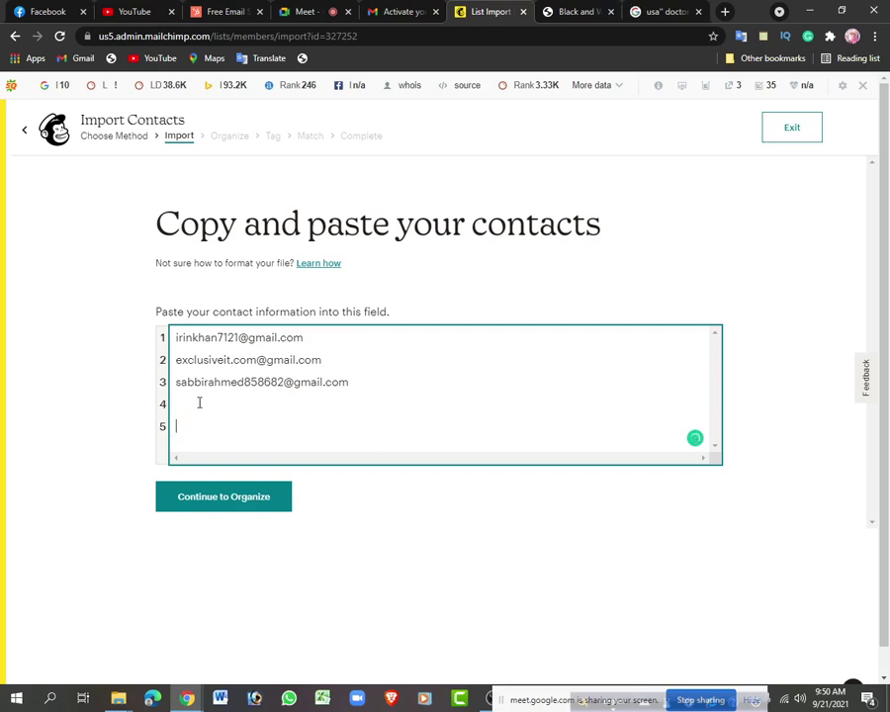
pyautogui.scroll(-1, 247, 402)
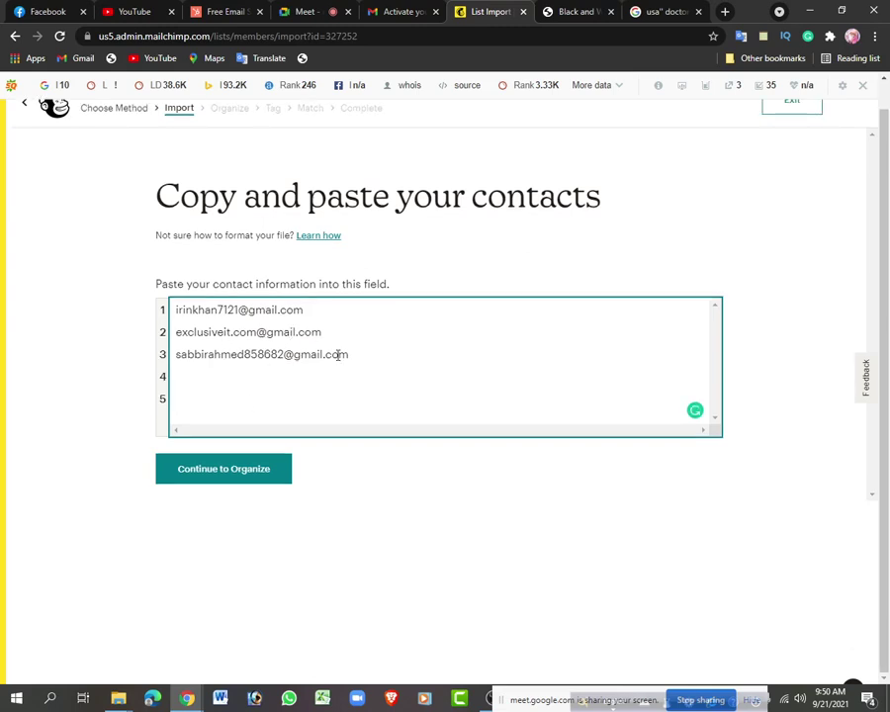
pyautogui.click(216, 473)
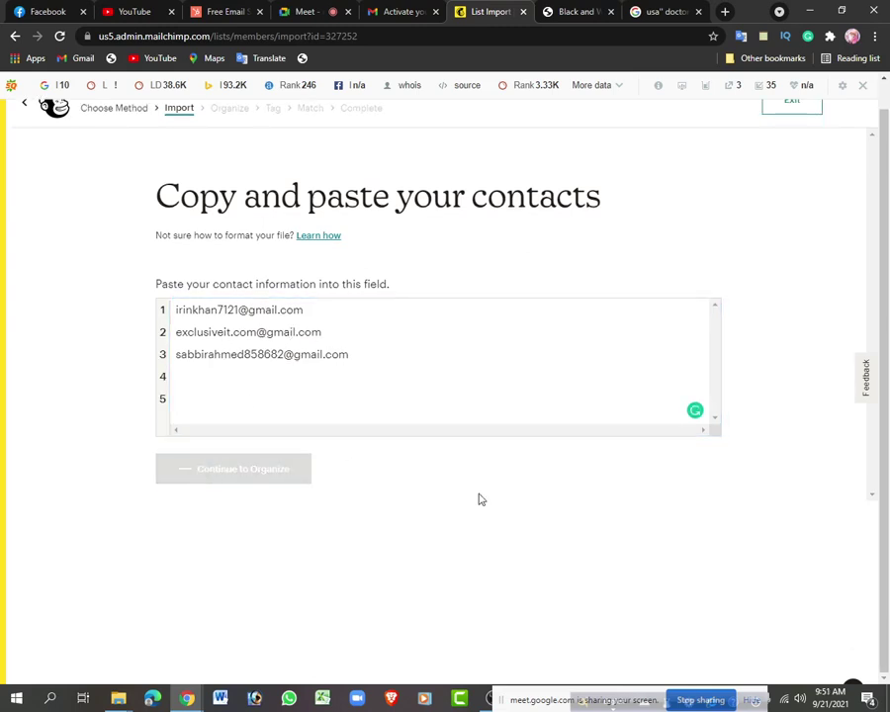
# Return to the doctor search results and examine the Email Extractor's address list and export options while browsing the results
pyautogui.click(830, 36)
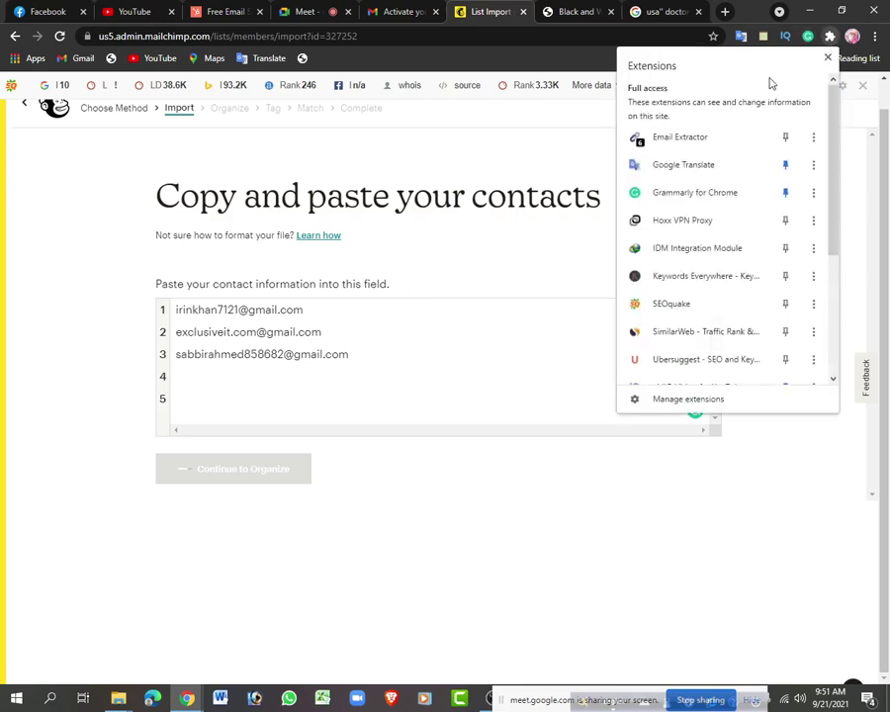
pyautogui.click(830, 35)
pyautogui.click(662, 11)
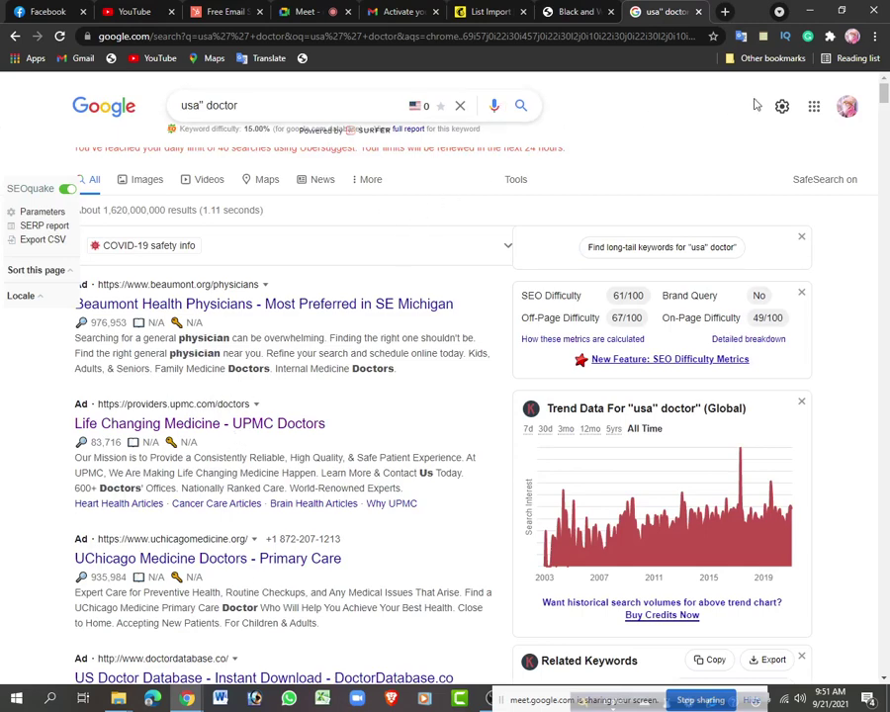
pyautogui.click(829, 37)
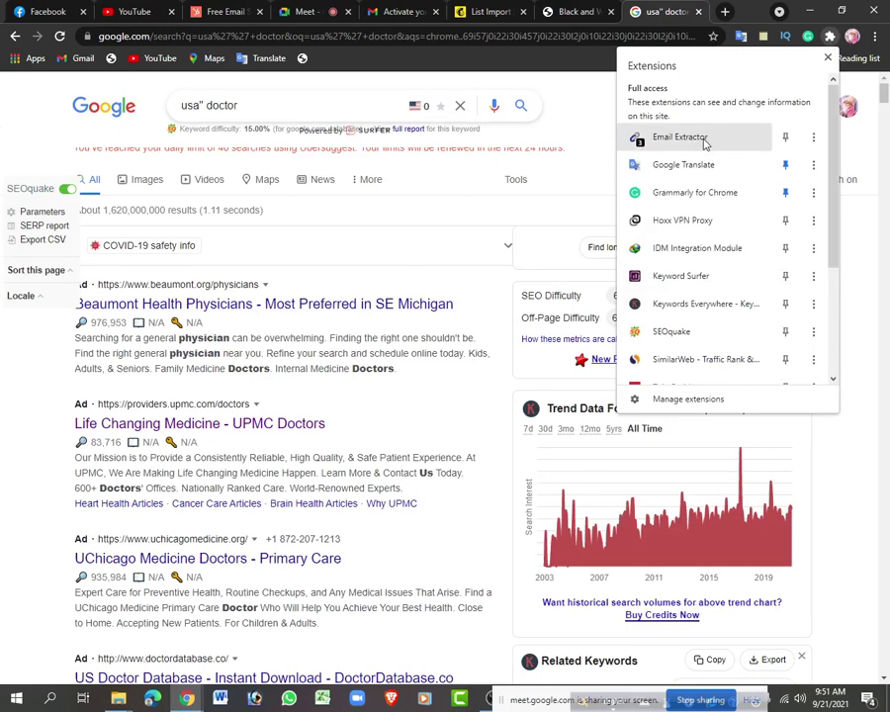
pyautogui.click(719, 146)
pyautogui.click(620, 185)
pyautogui.scroll(-1, 173, 427)
pyautogui.scroll(-15, 318, 443)
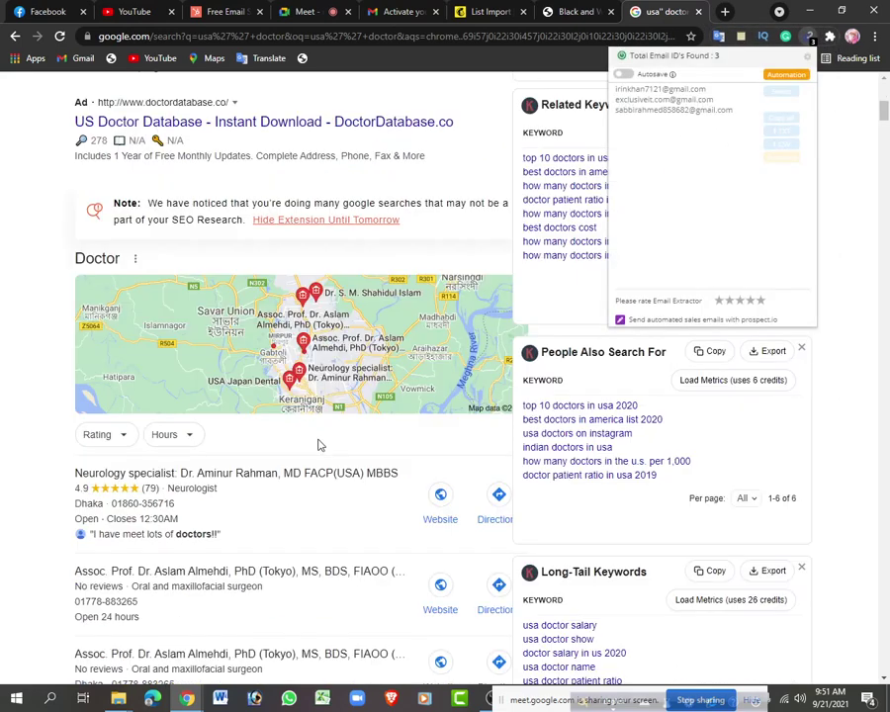
pyautogui.scroll(-5, 693, 148)
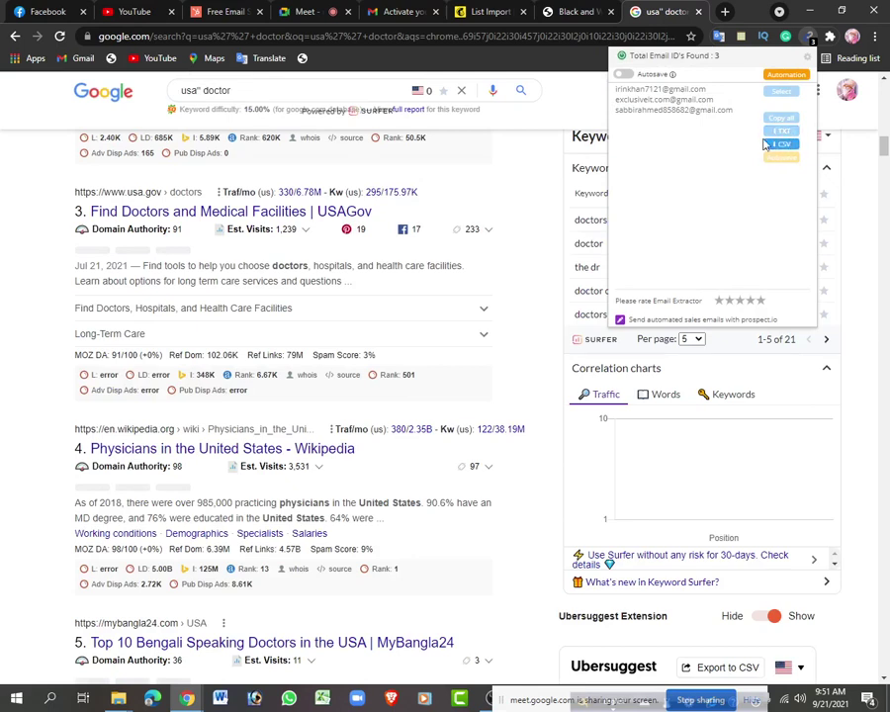
pyautogui.click(811, 36)
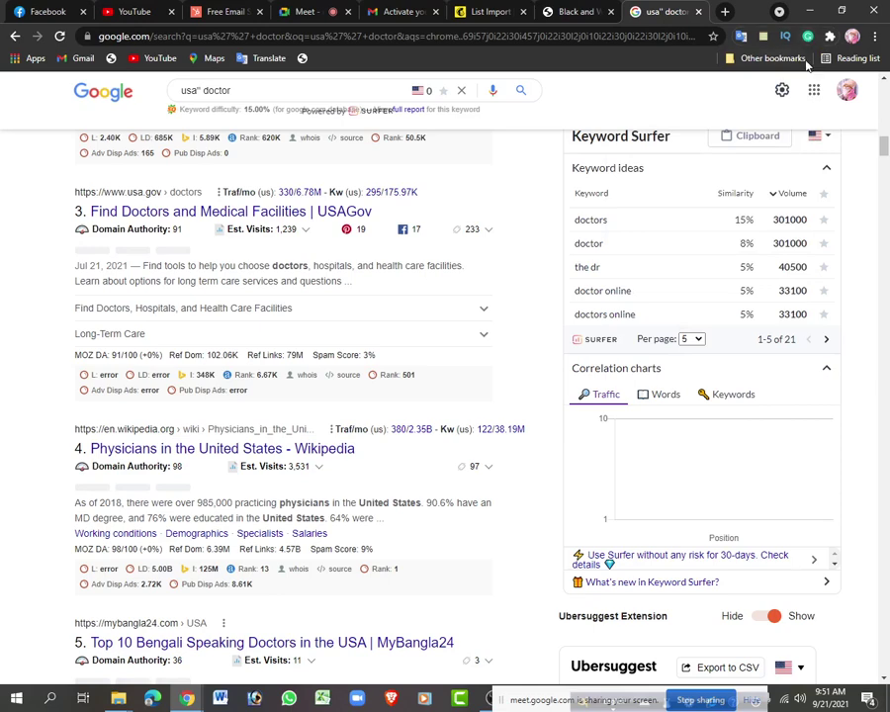
# Return to the Mailchimp import, keep the Subscribed status with updating of existing contacts off, and continue to Tag
pyautogui.click(481, 12)
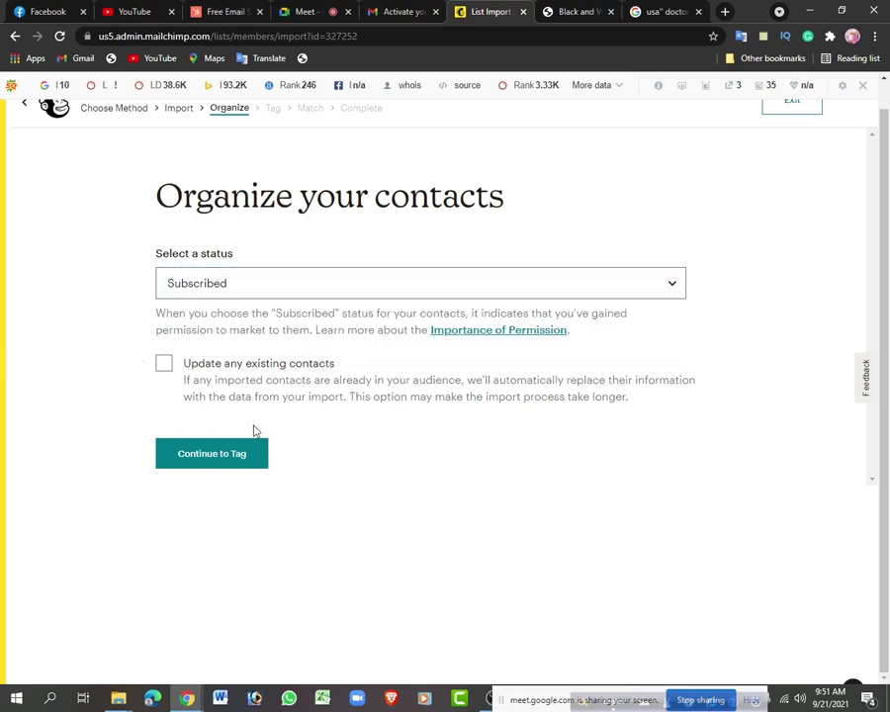
pyautogui.click(166, 368)
pyautogui.click(167, 367)
pyautogui.click(217, 453)
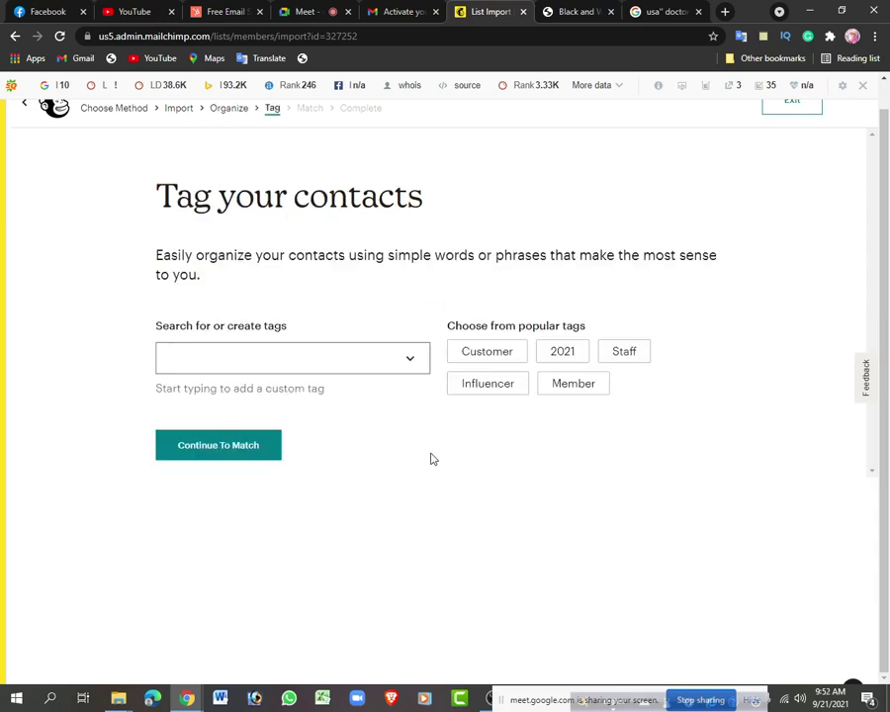
# Create the tag "paid marketing" for the imported contacts and finalize the import with the Email Address column matched
pyautogui.click(198, 365)
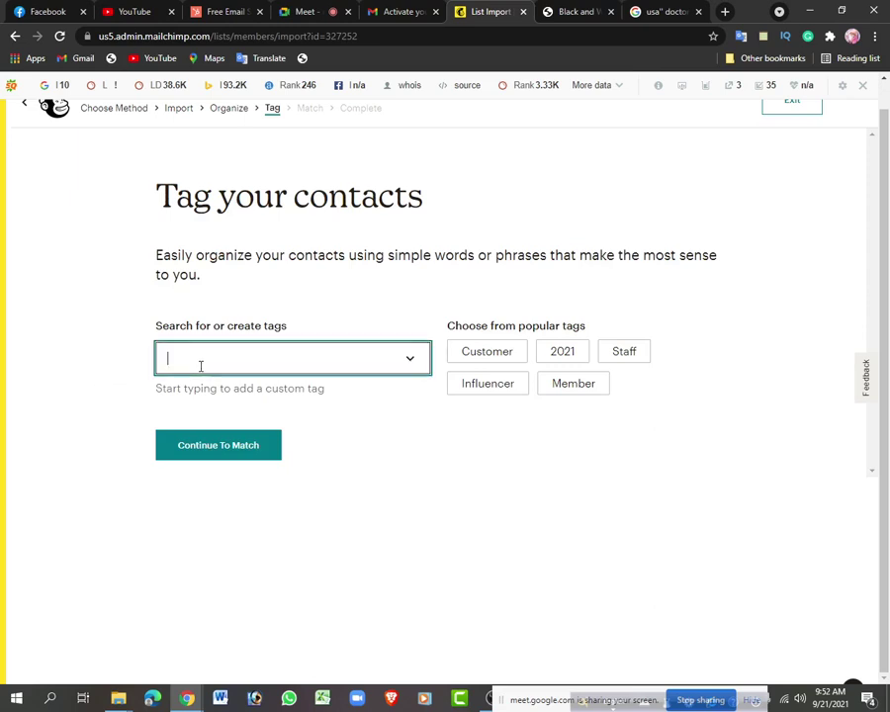
pyautogui.write('paid')
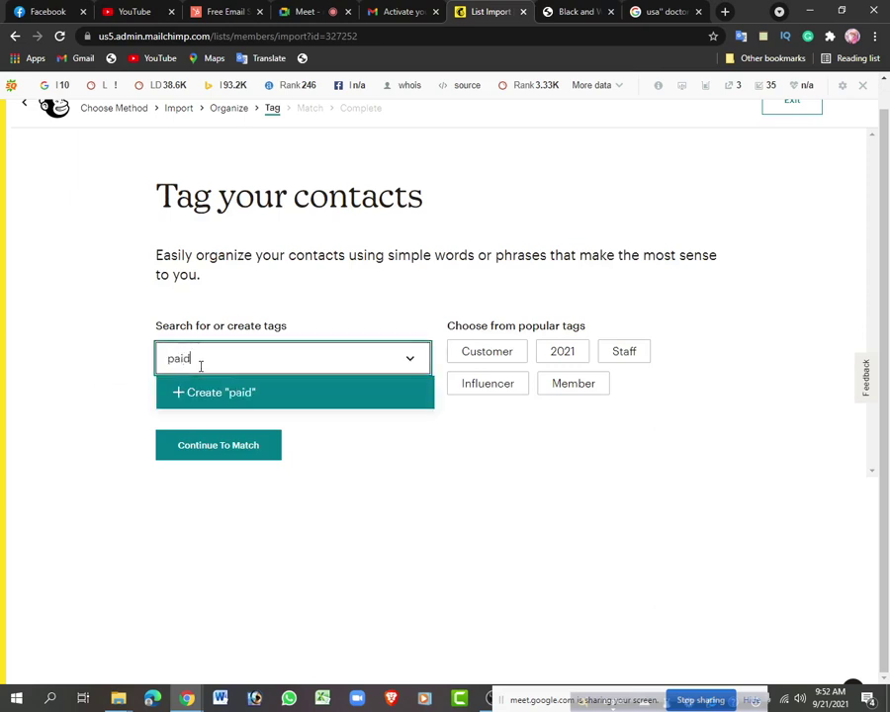
pyautogui.write(' marketi')
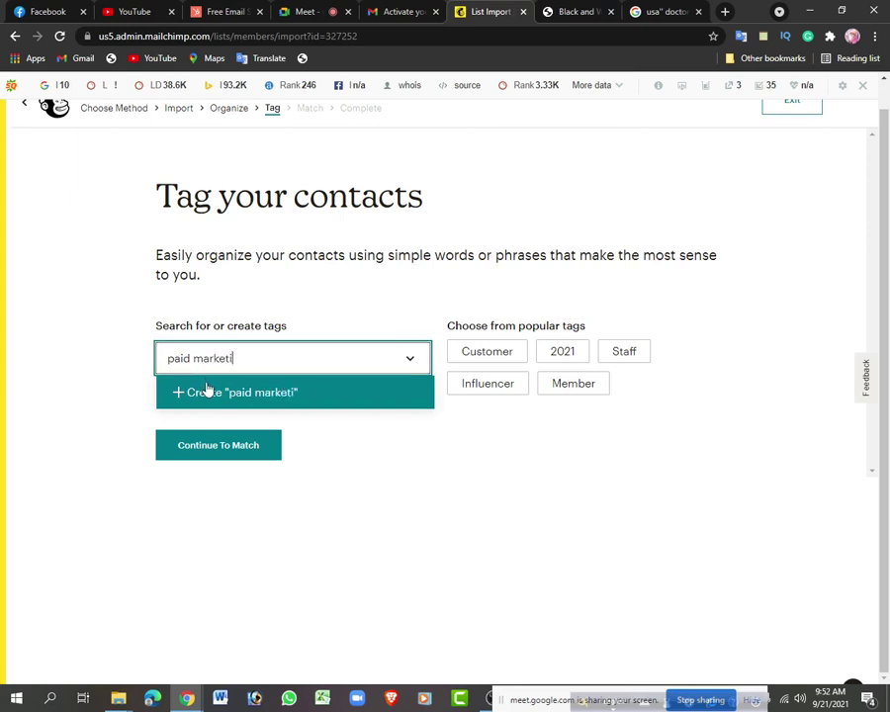
pyautogui.write('ng')
pyautogui.click(279, 393)
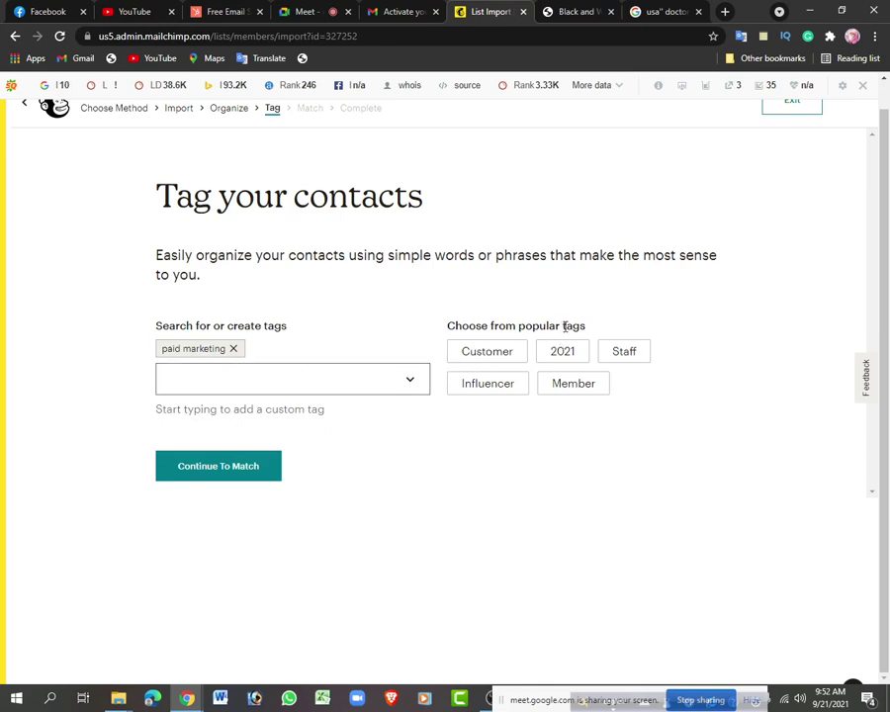
pyautogui.click(215, 470)
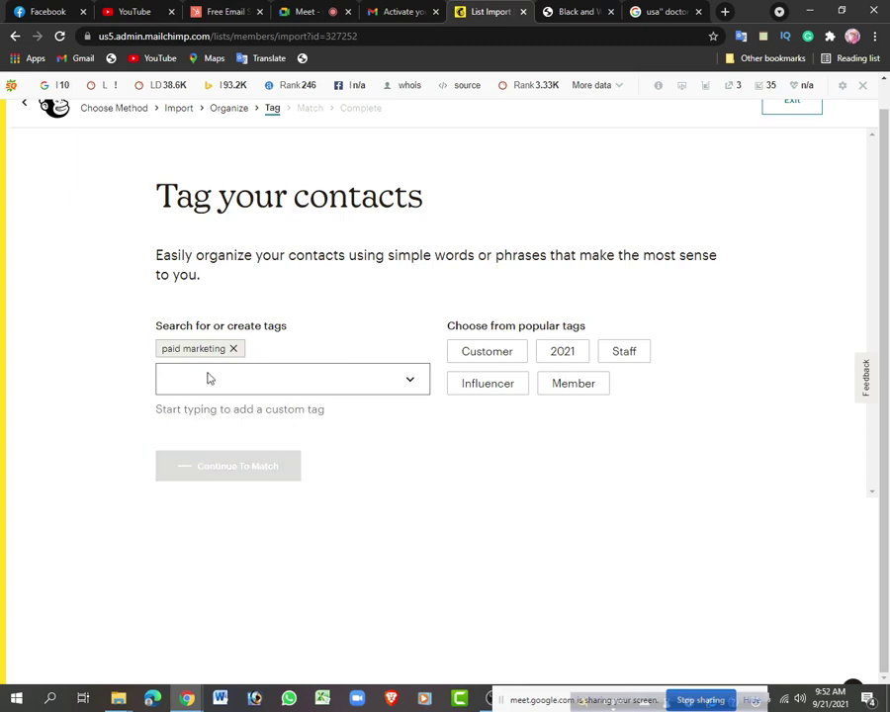
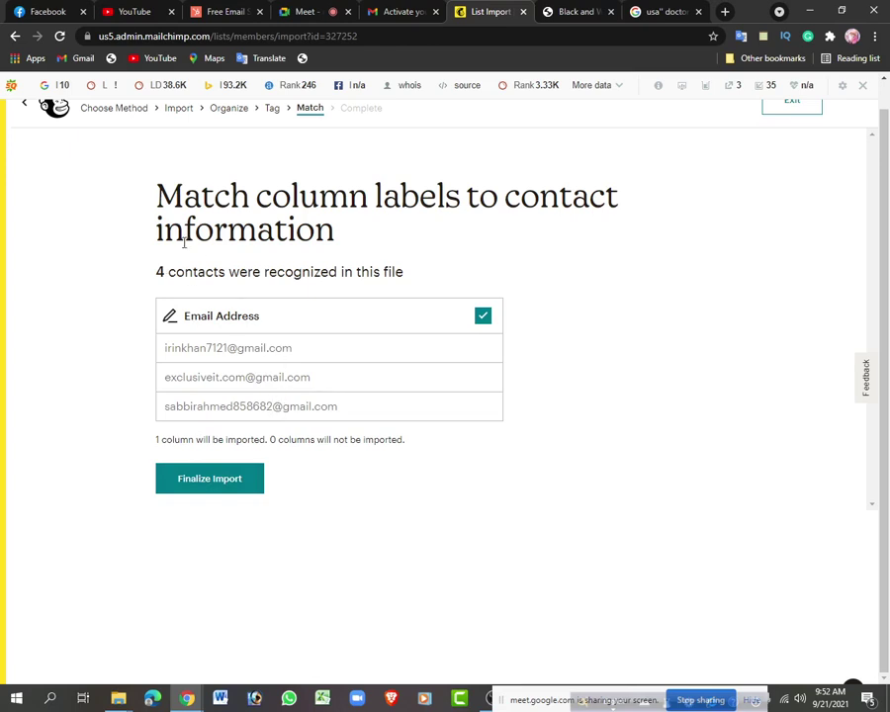
pyautogui.click(210, 487)
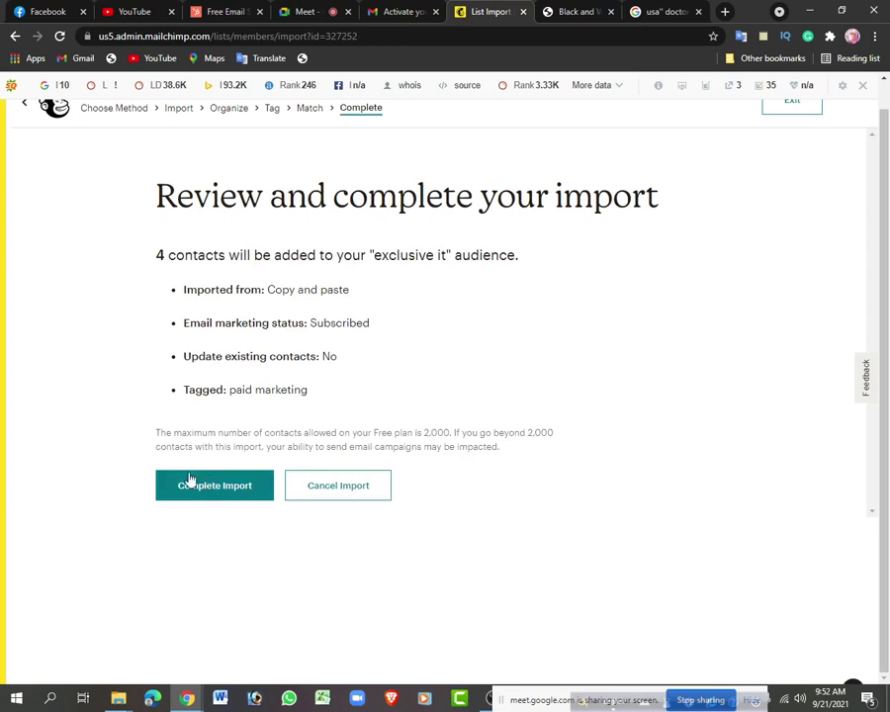
# Complete the contact import into the "exclusive it" audience and return to the paid marketing campaign, dismissing the notification
pyautogui.click(220, 483)
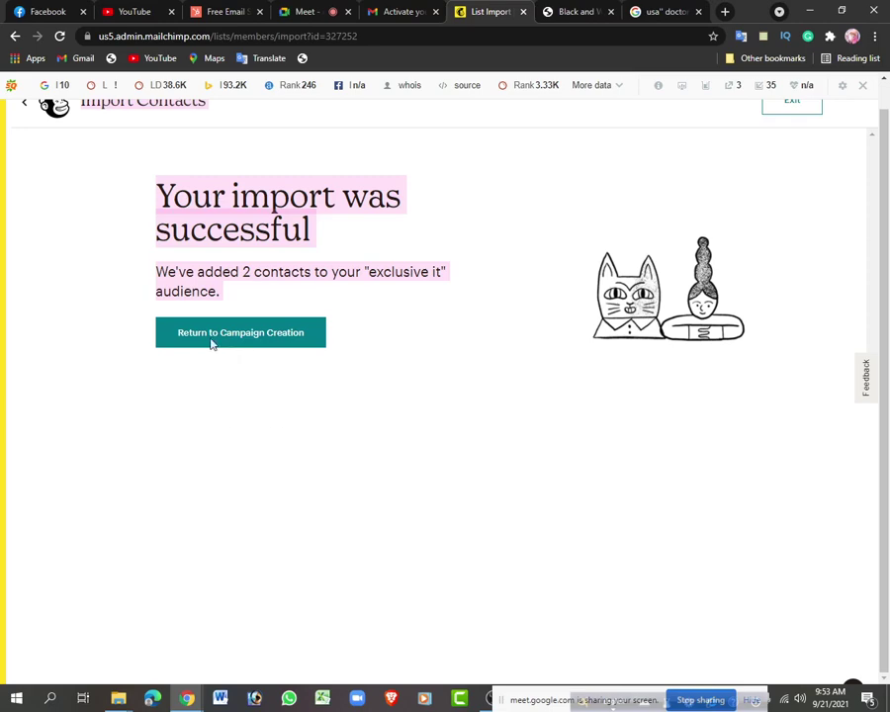
pyautogui.click(264, 334)
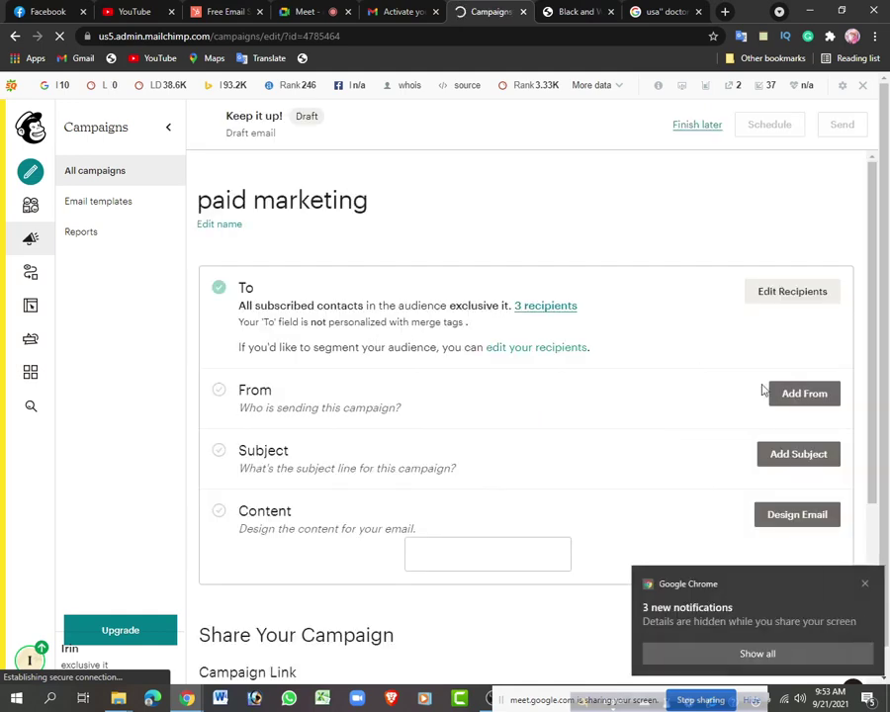
pyautogui.click(858, 584)
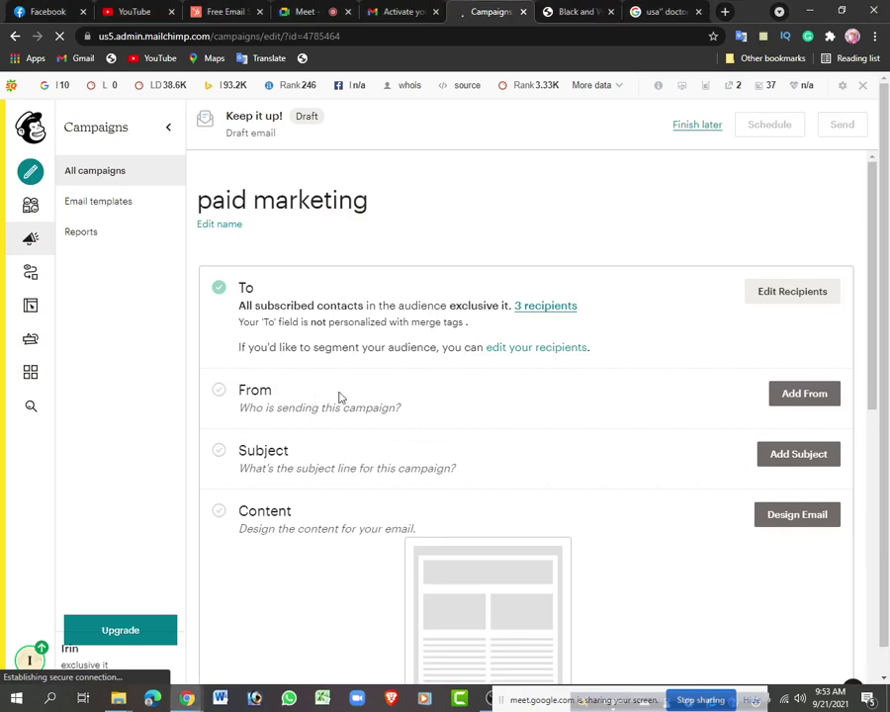
# Add the campaign's From details, keeping the prefilled sender name and email address, and save them
pyautogui.click(802, 396)
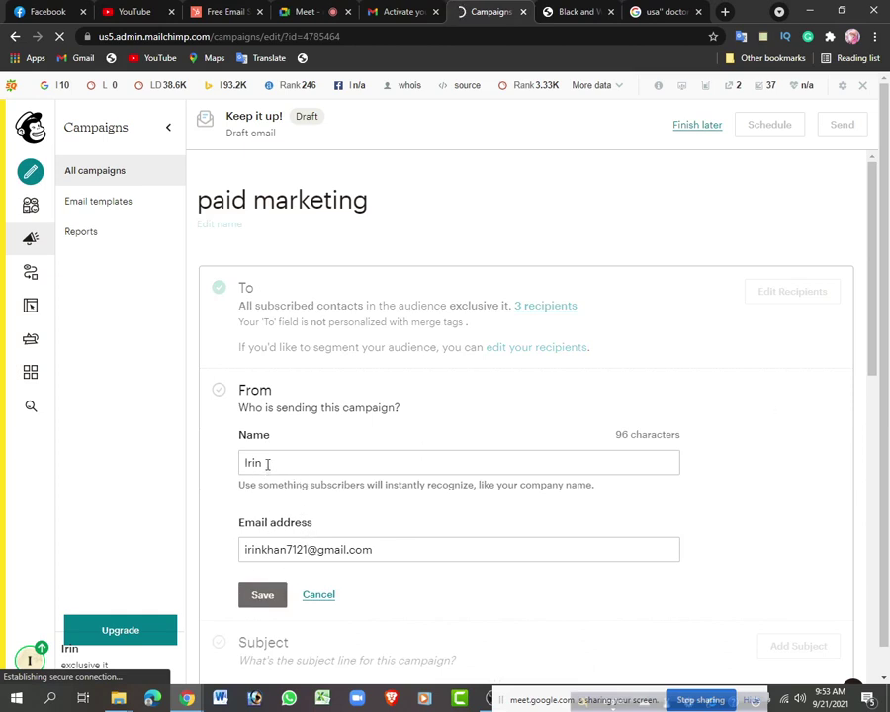
pyautogui.doubleClick(300, 472)
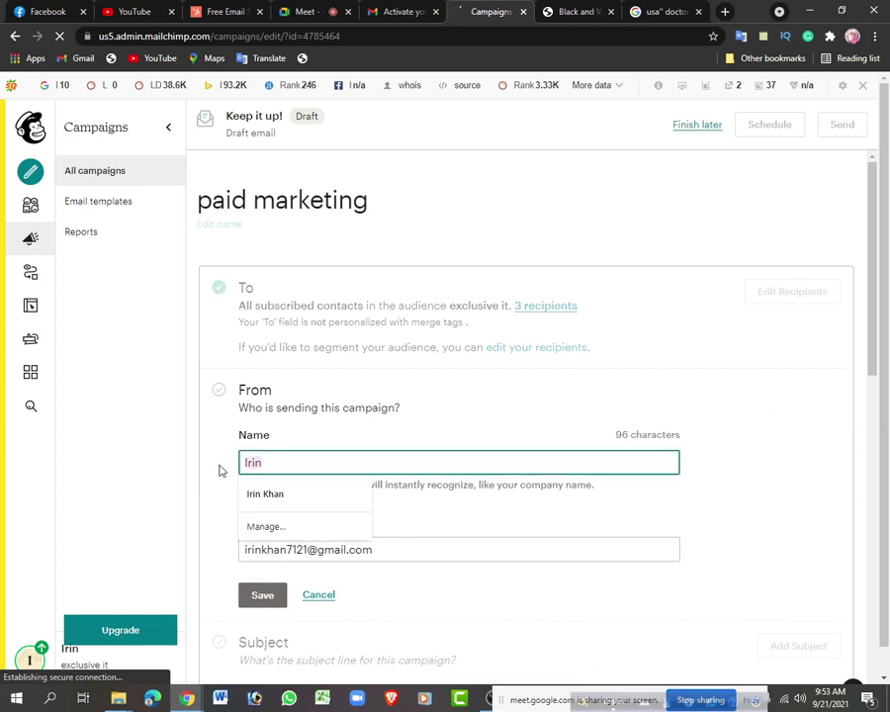
pyautogui.scroll(-5, 692, 495)
pyautogui.scroll(5, 692, 520)
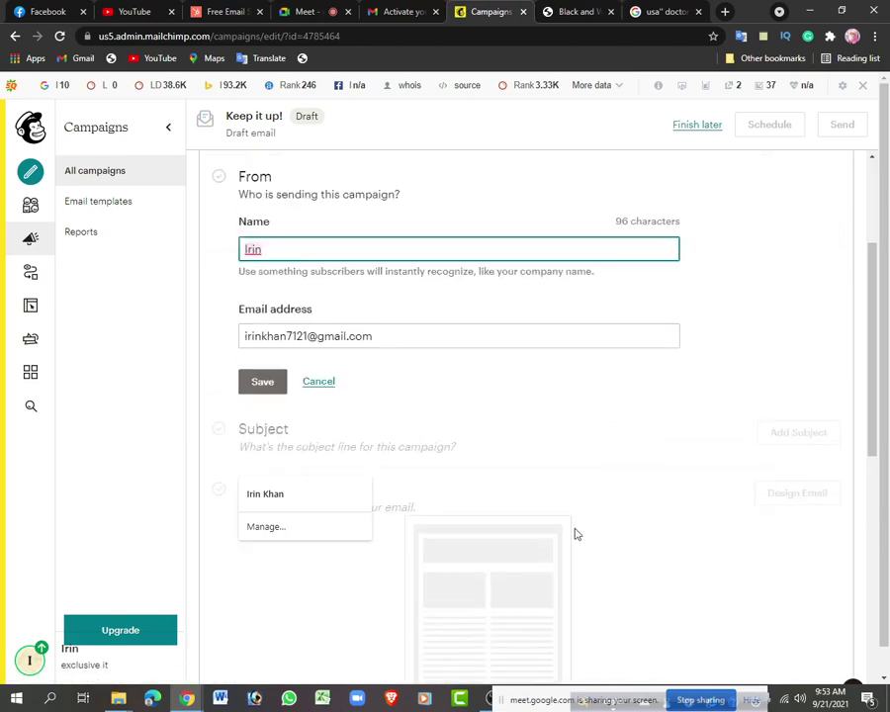
pyautogui.click(833, 469)
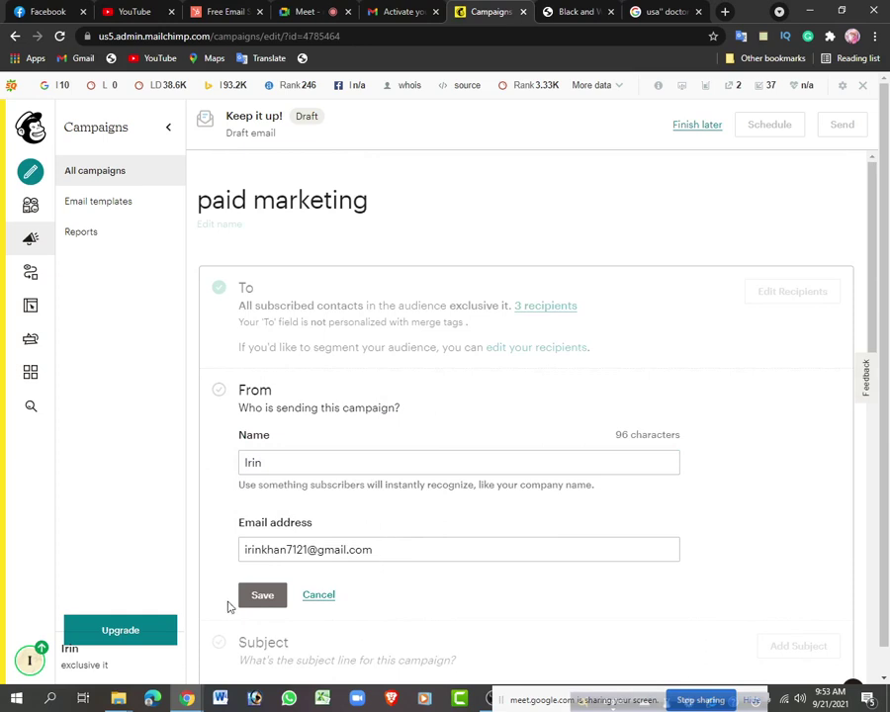
pyautogui.click(266, 601)
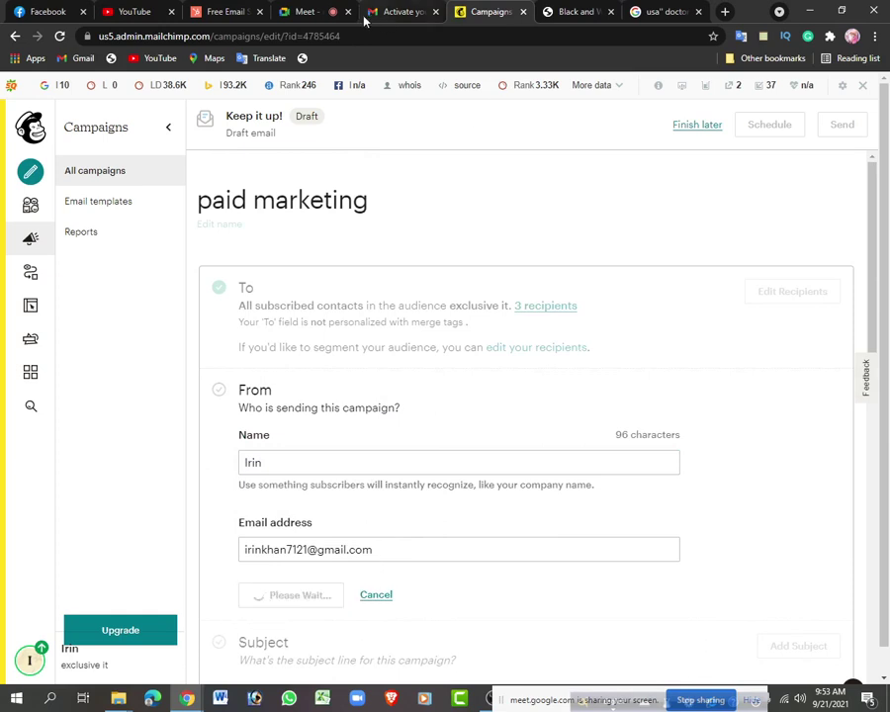
# Check the in-call messages in Google Meet and return to the Mailchimp campaign, dismissing the presenting notification
pyautogui.click(307, 14)
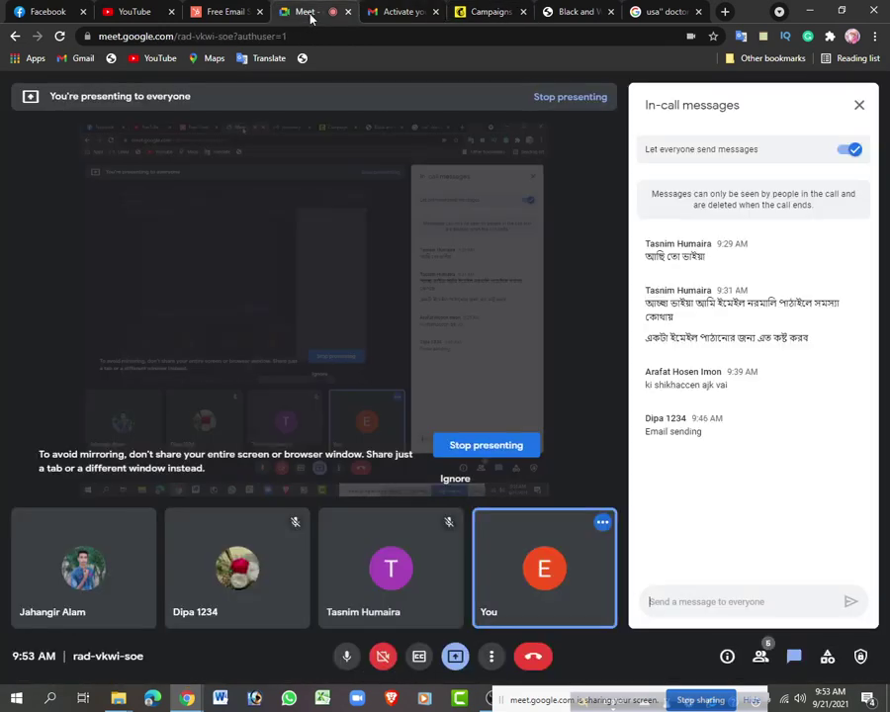
pyautogui.click(478, 10)
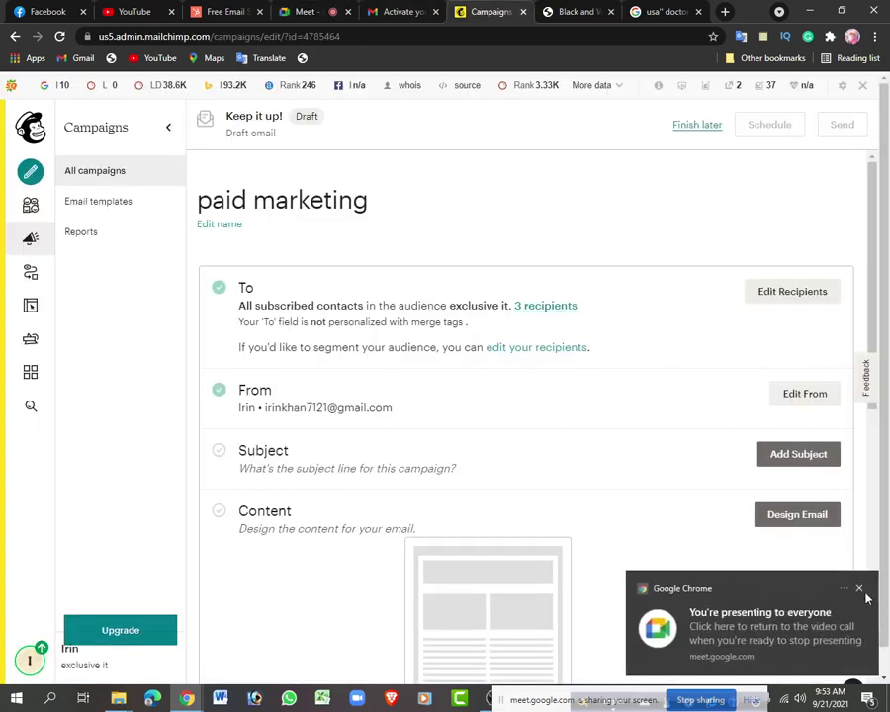
pyautogui.click(860, 591)
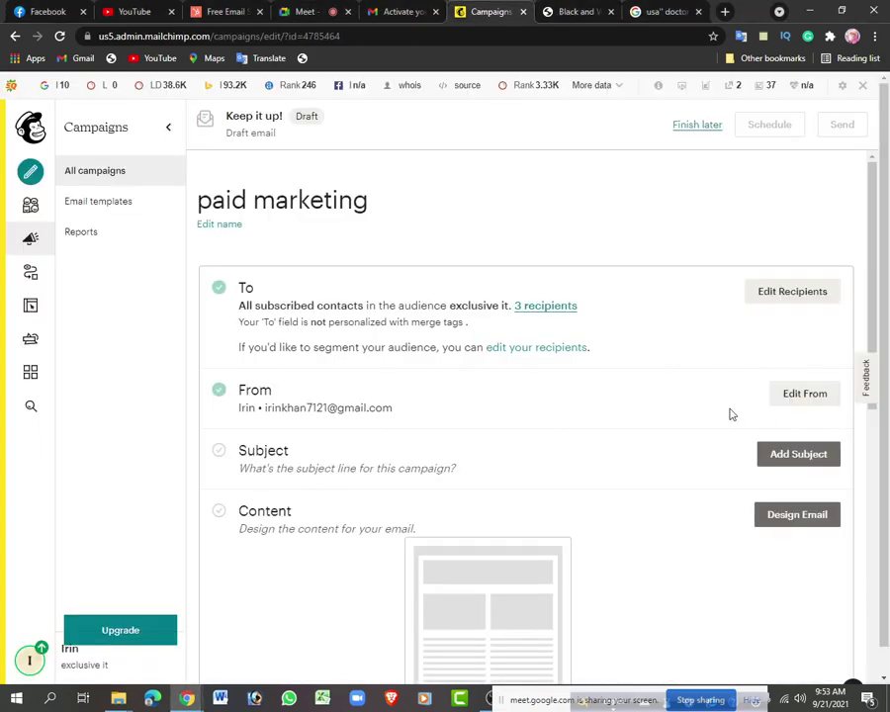
# Add the subject line "freelancer" to the campaign
pyautogui.scroll(-3, 593, 346)
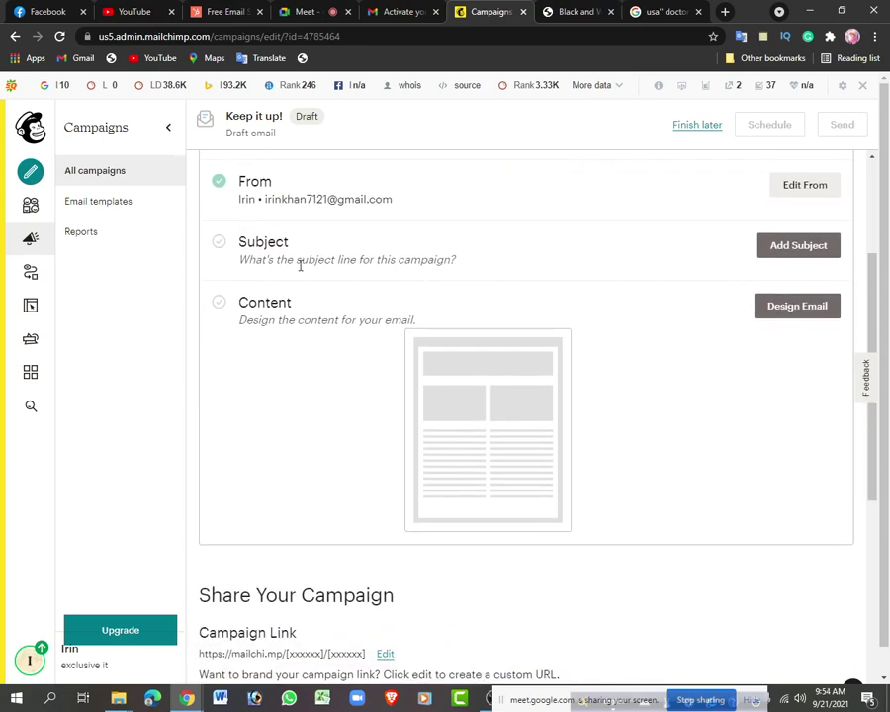
pyautogui.click(790, 249)
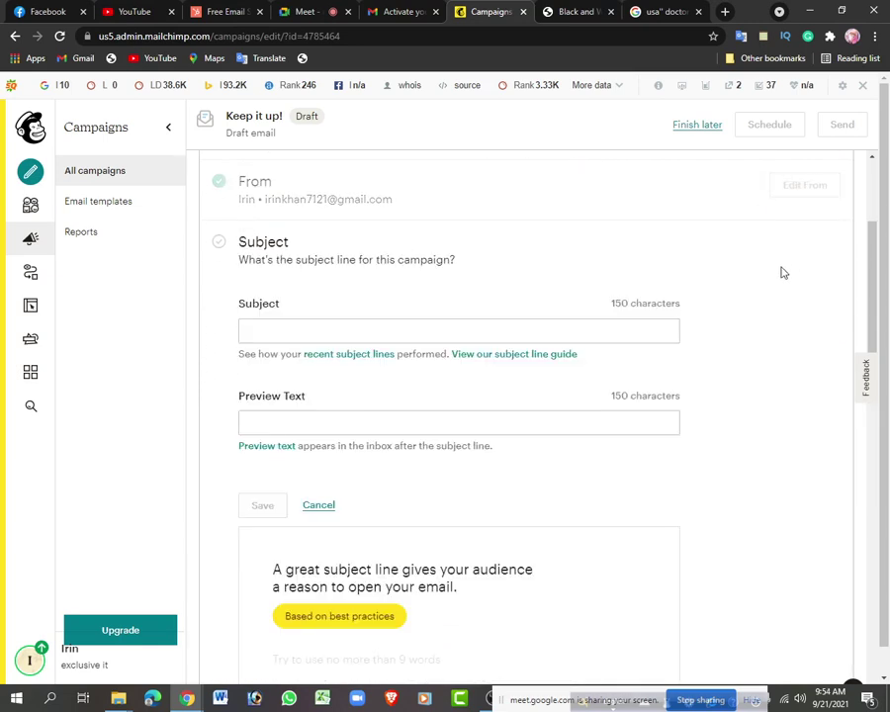
pyautogui.click(286, 329)
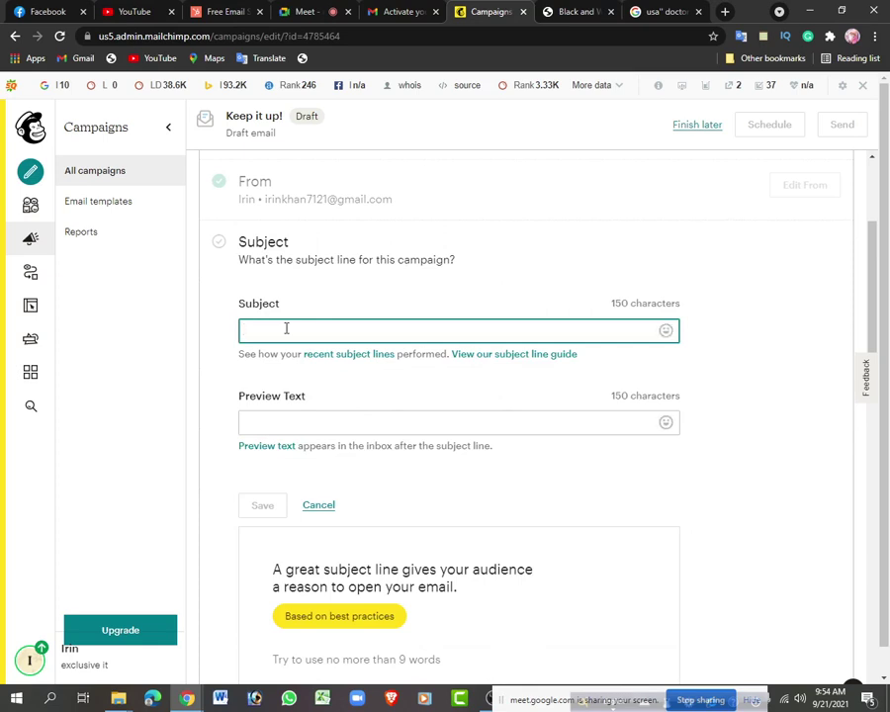
pyautogui.write('free')
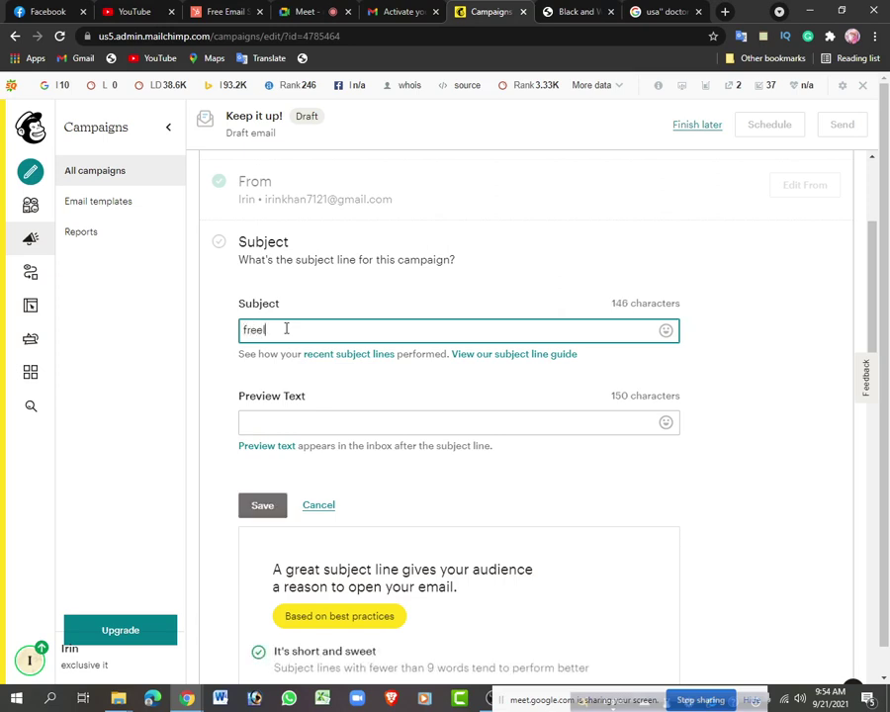
pyautogui.write('lancer')
# Set the campaign's preview text to "welcome to exclusive it" and save the subject section
pyautogui.click(264, 422)
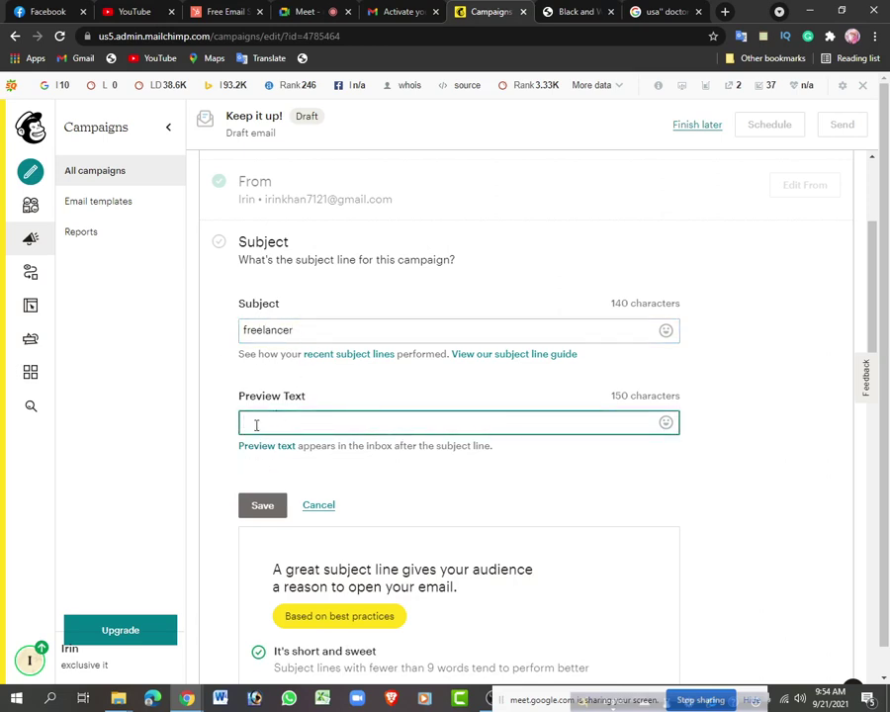
pyautogui.write('freelancer')
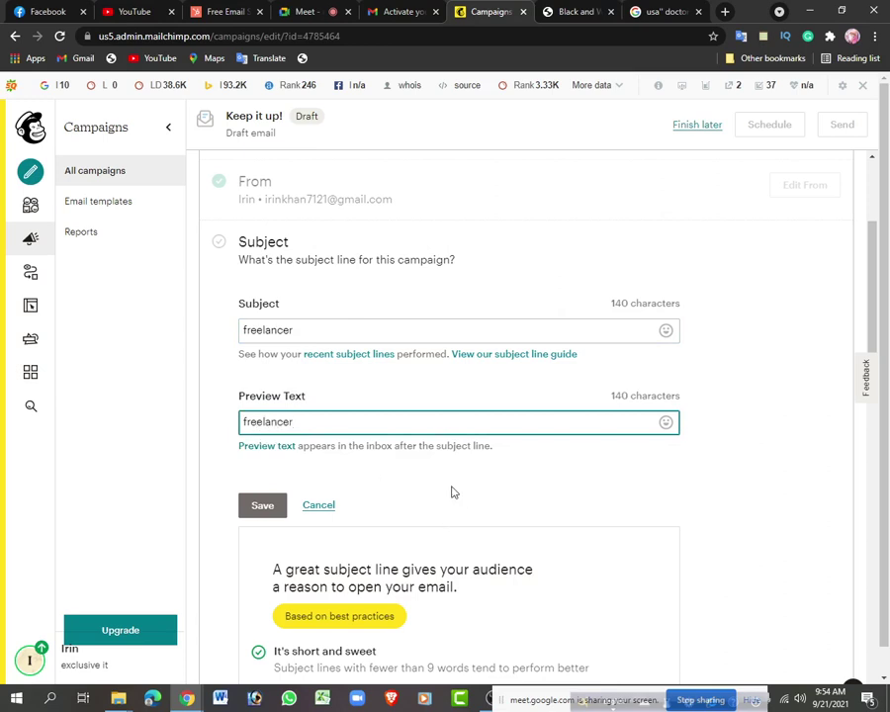
pyautogui.moveTo(304, 422); pyautogui.dragTo(185, 432)
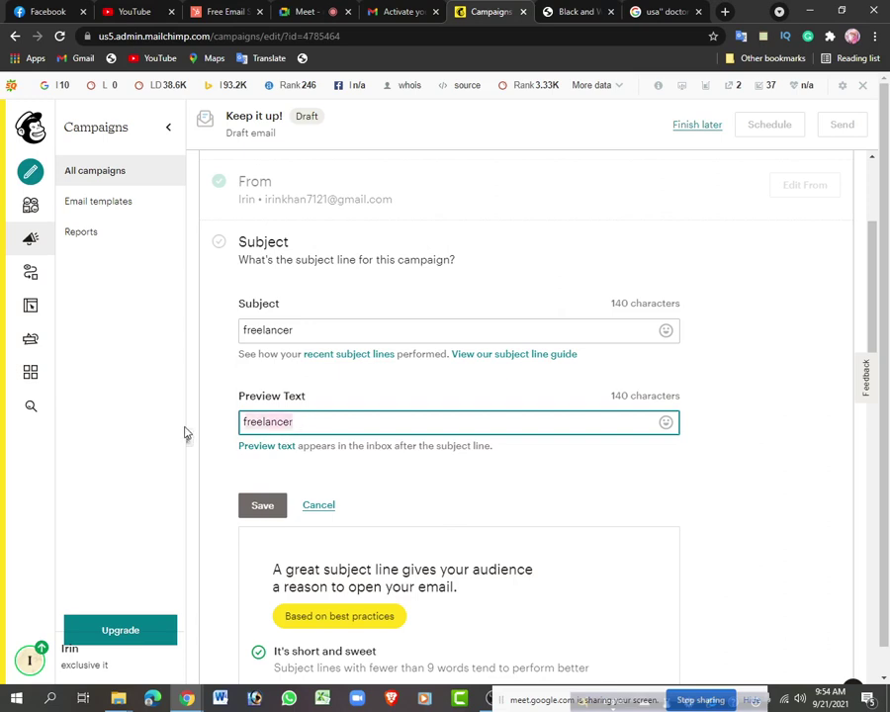
pyautogui.press('BackSpace')
pyautogui.write('wel')
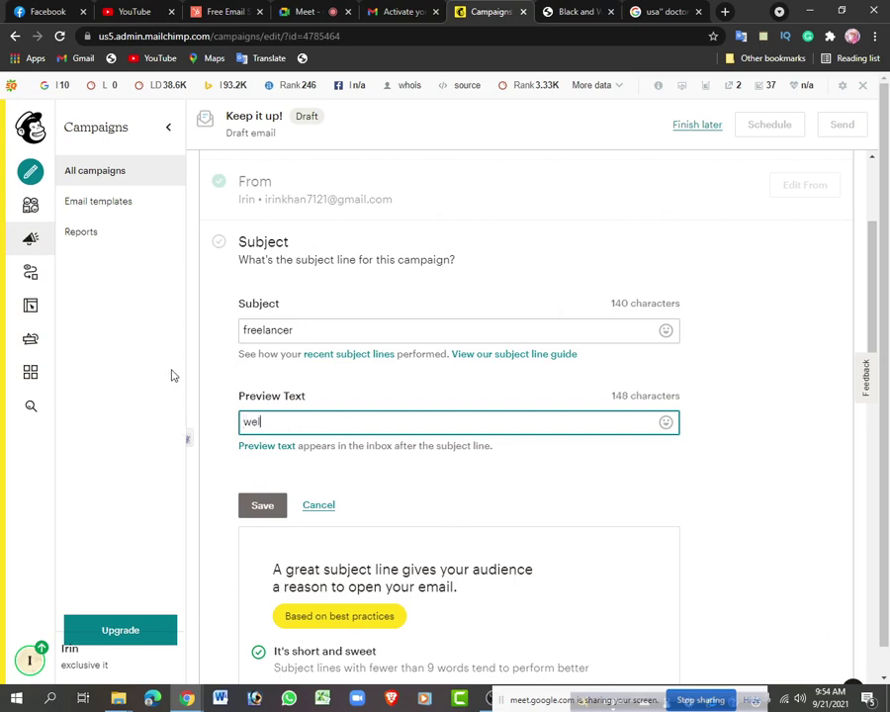
pyautogui.write('come to exclusiv')
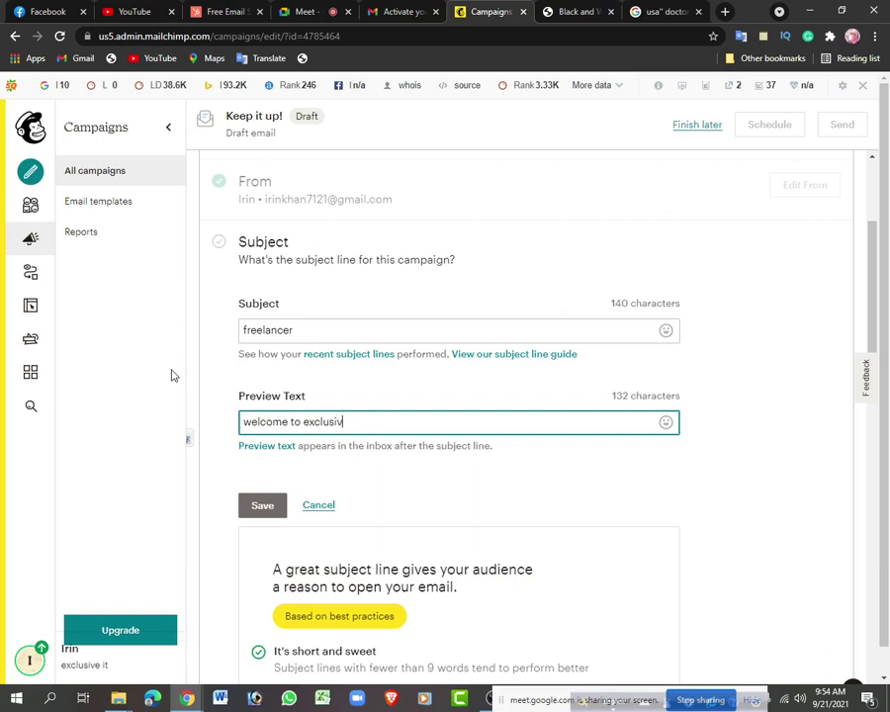
pyautogui.write('e it')
pyautogui.click(261, 507)
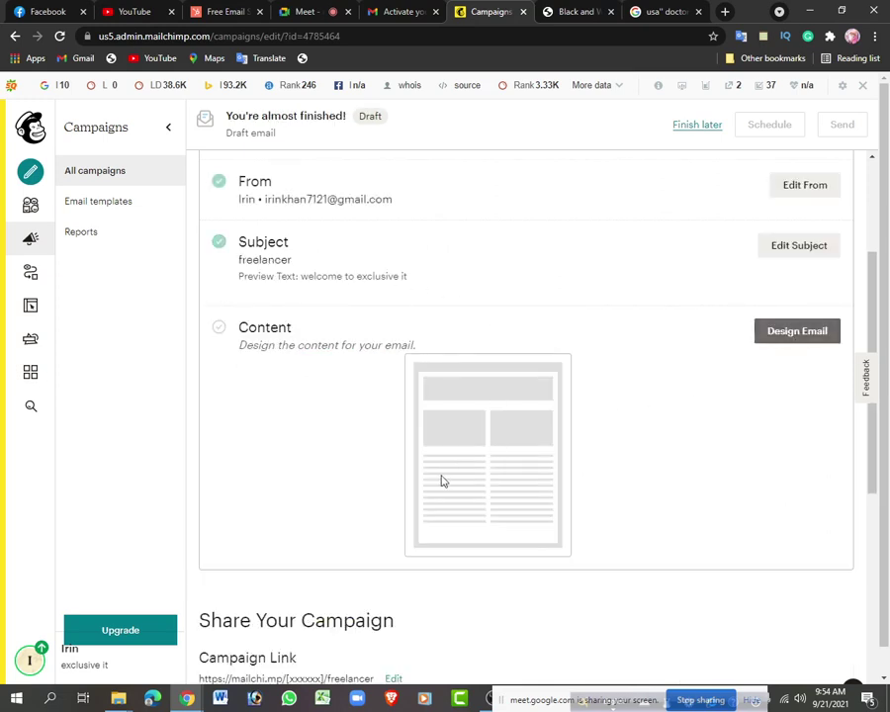
# Design the email content in the Classic Builder with the saved template "exclusive it" and continue back to the campaign
pyautogui.scroll(-2, 492, 487)
pyautogui.scroll(2, 584, 357)
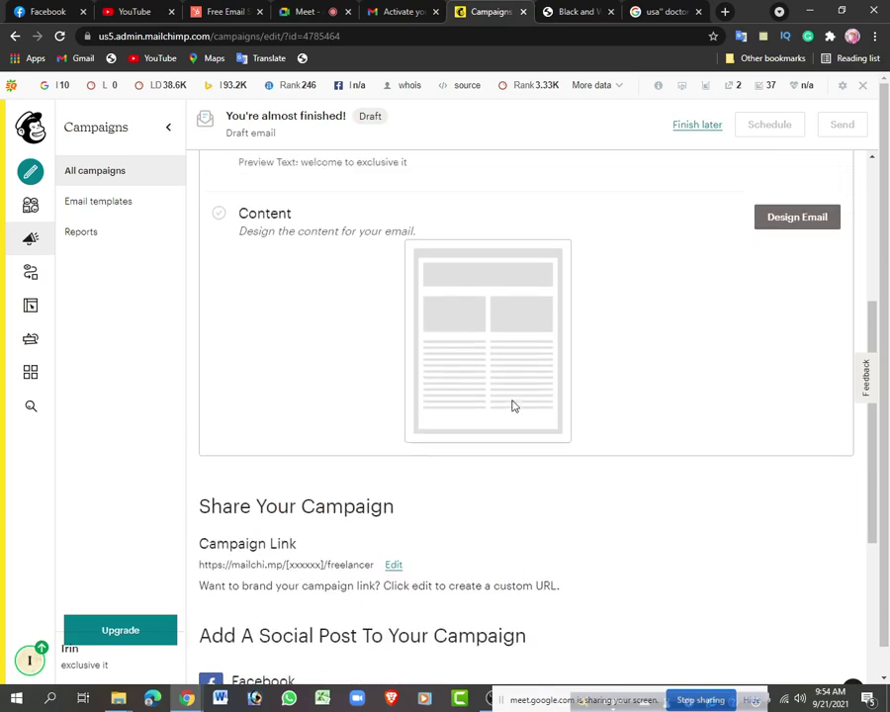
pyautogui.click(794, 334)
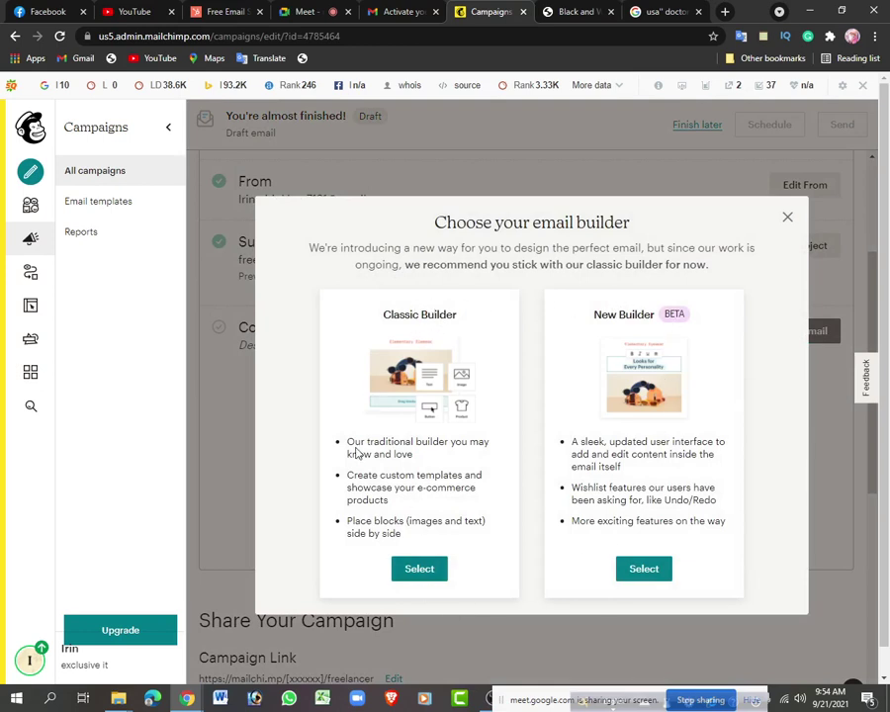
pyautogui.click(419, 571)
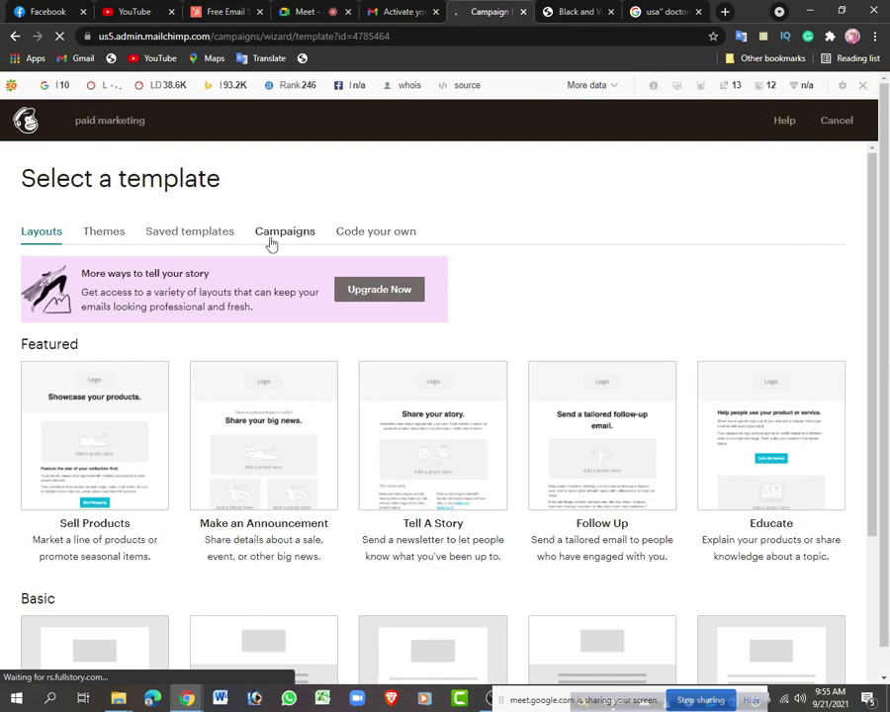
pyautogui.click(188, 233)
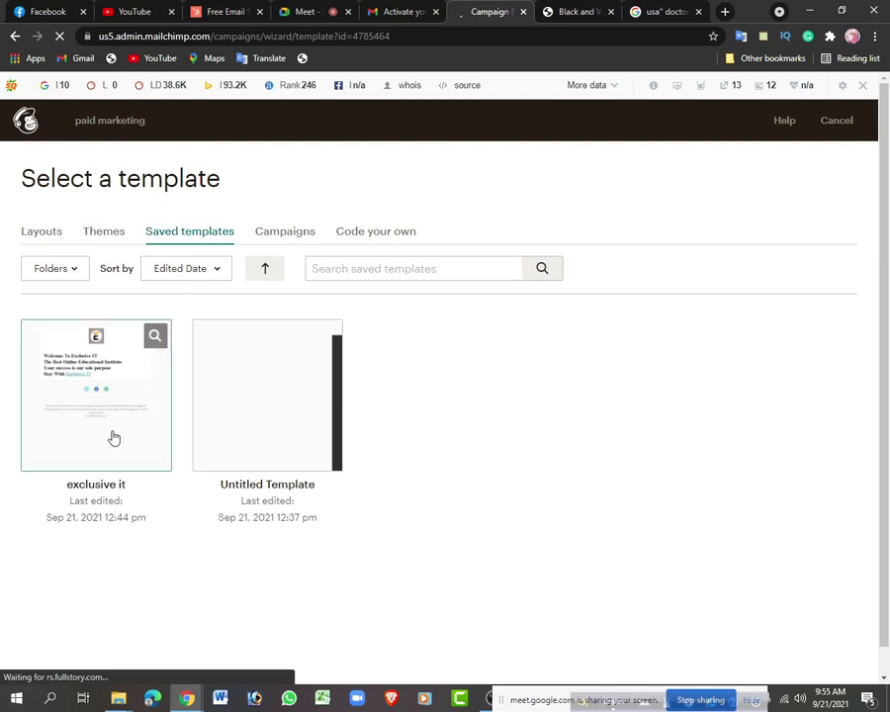
pyautogui.click(87, 413)
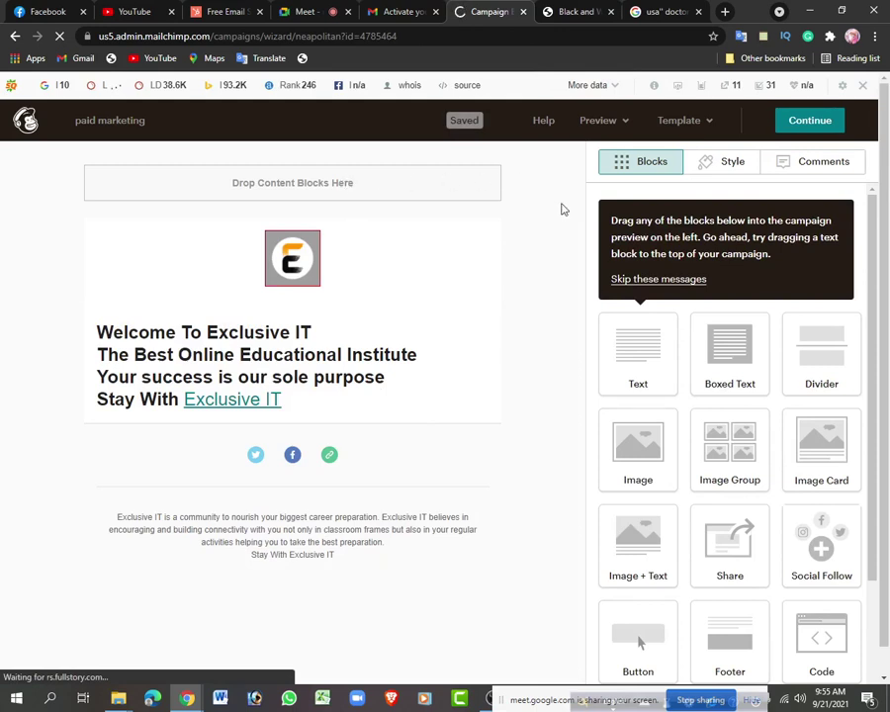
pyautogui.click(822, 122)
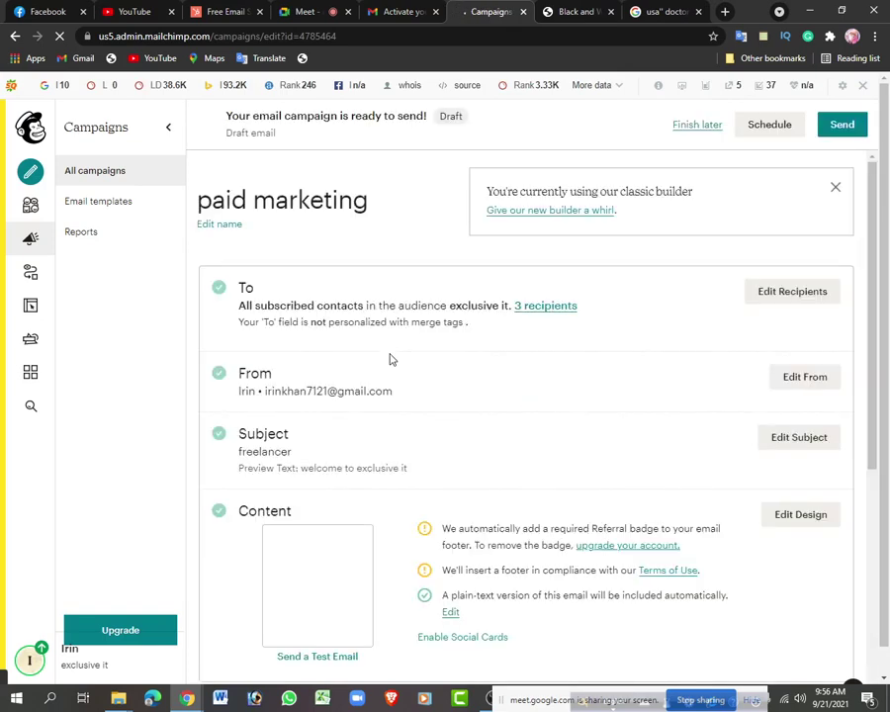
# Review the campaign's link, social post options, tracking settings and completed content section
pyautogui.scroll(-4, 495, 414)
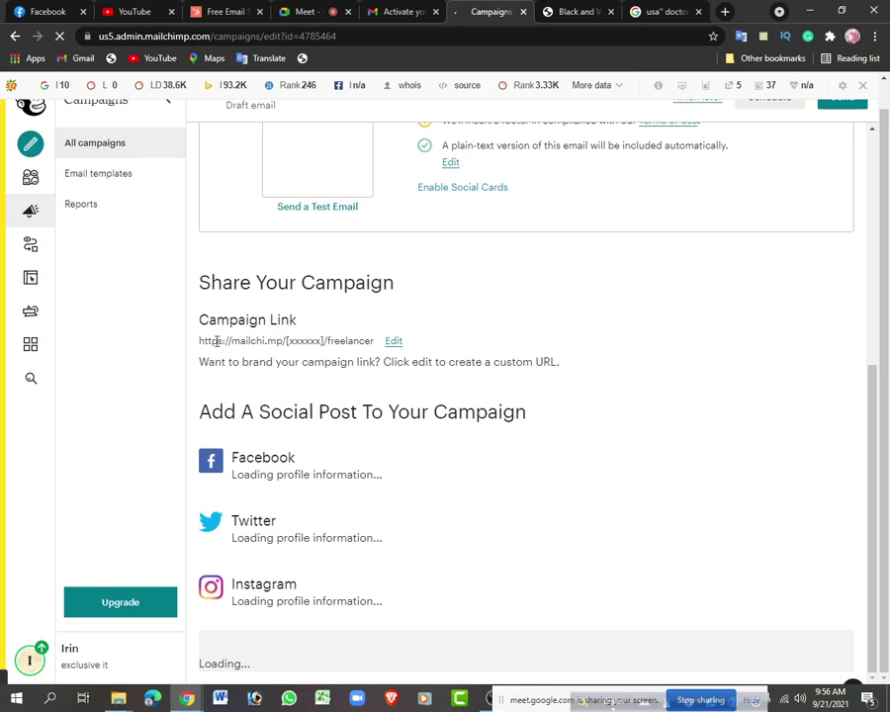
pyautogui.doubleClick(289, 340)
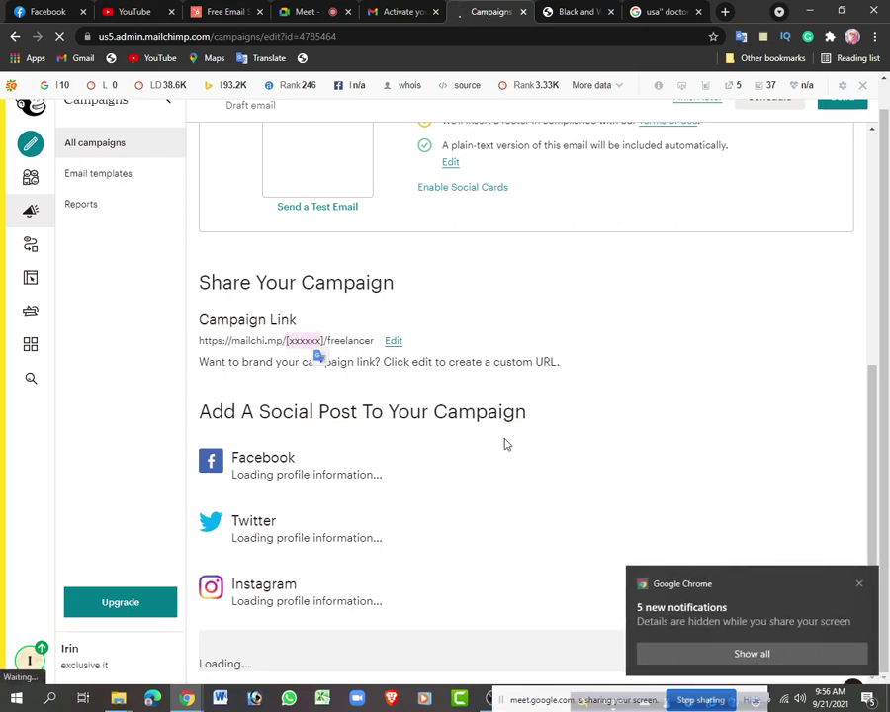
pyautogui.click(376, 496)
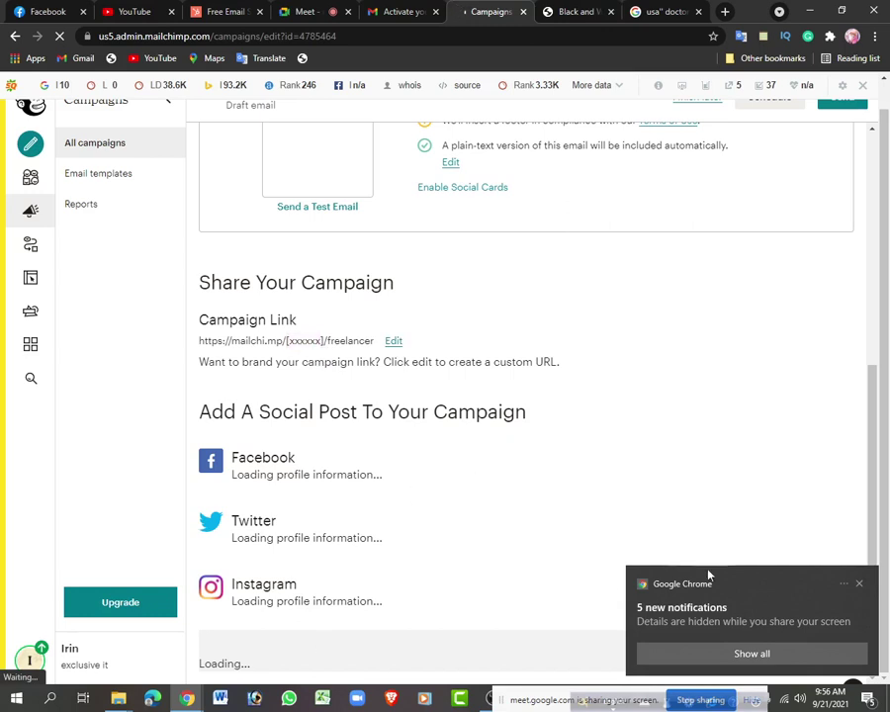
pyautogui.click(859, 585)
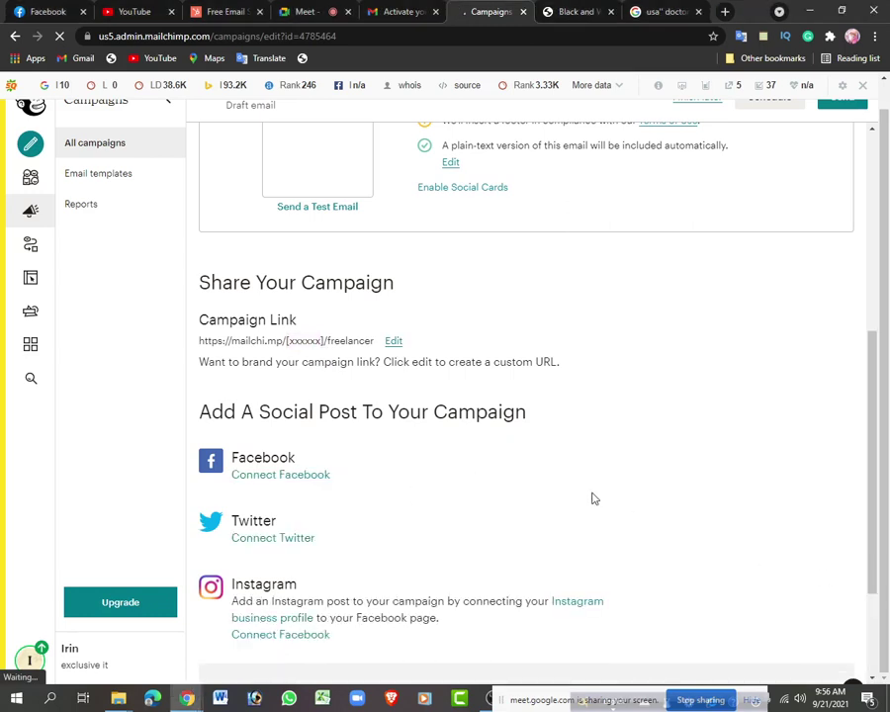
pyautogui.scroll(-2, 529, 515)
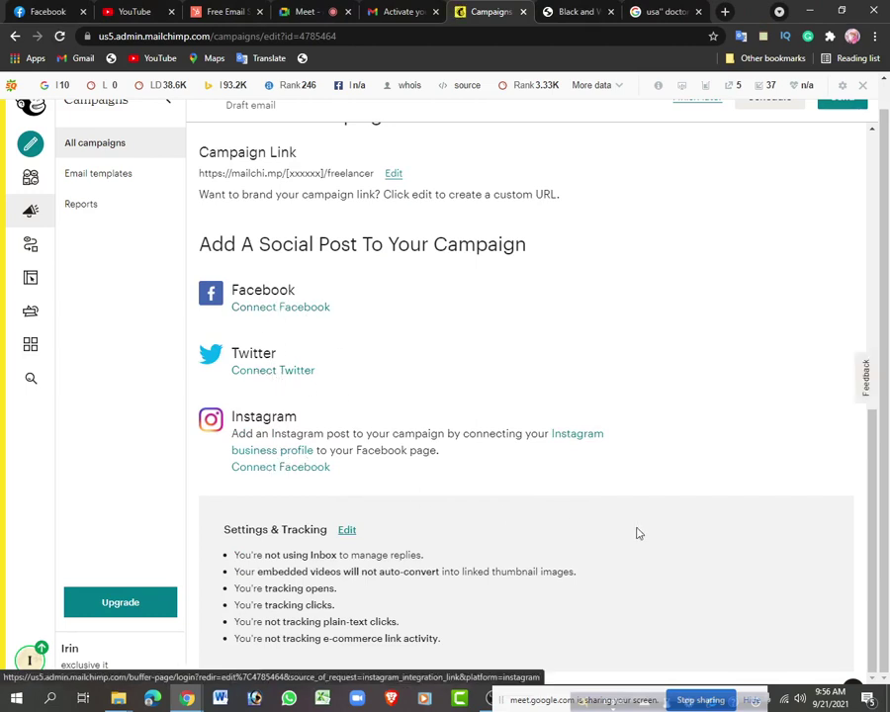
pyautogui.doubleClick(754, 16)
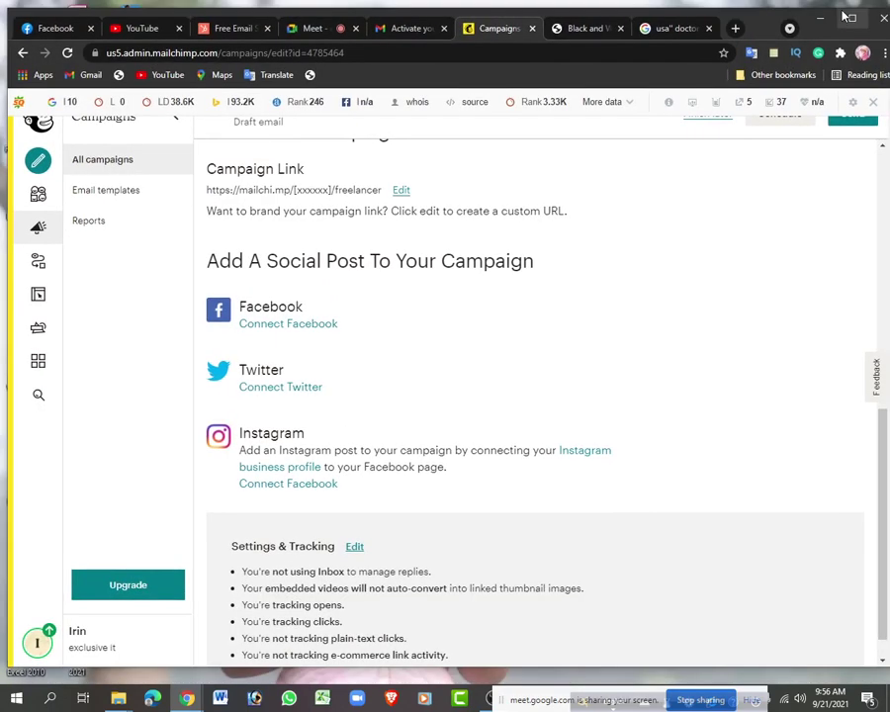
pyautogui.click(844, 12)
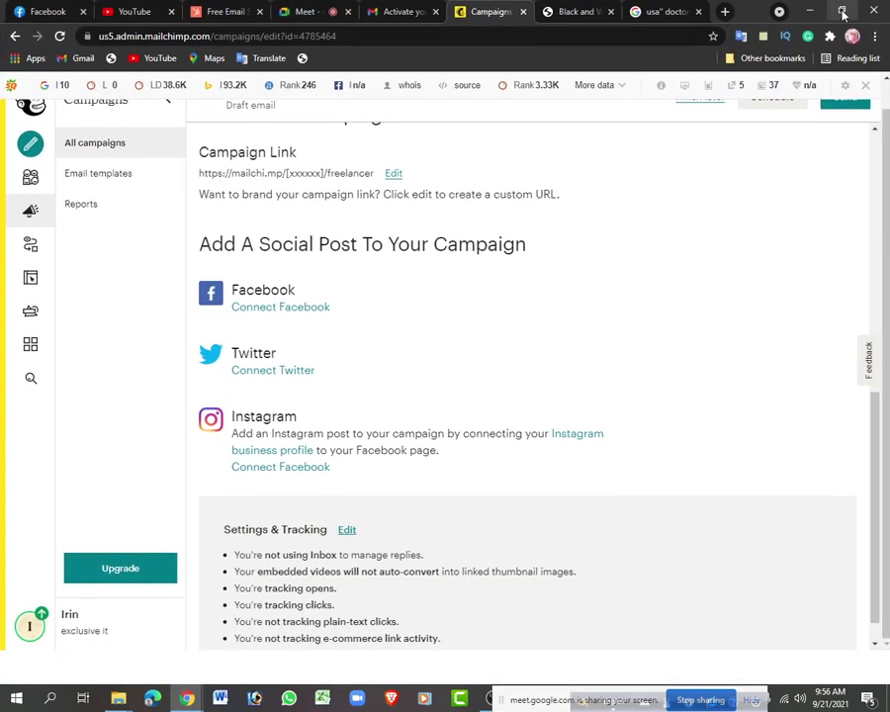
pyautogui.scroll(5, 791, 213)
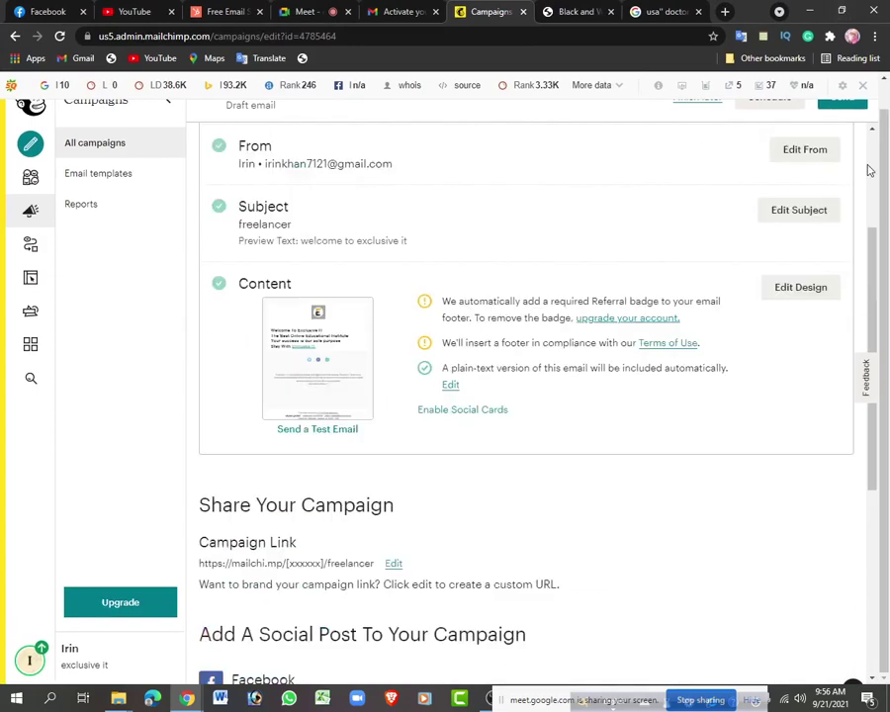
# Review the campaign's recipients, sender and subject, and the referral badge, footer and plain-text notes in its content section
pyautogui.scroll(5, 868, 170)
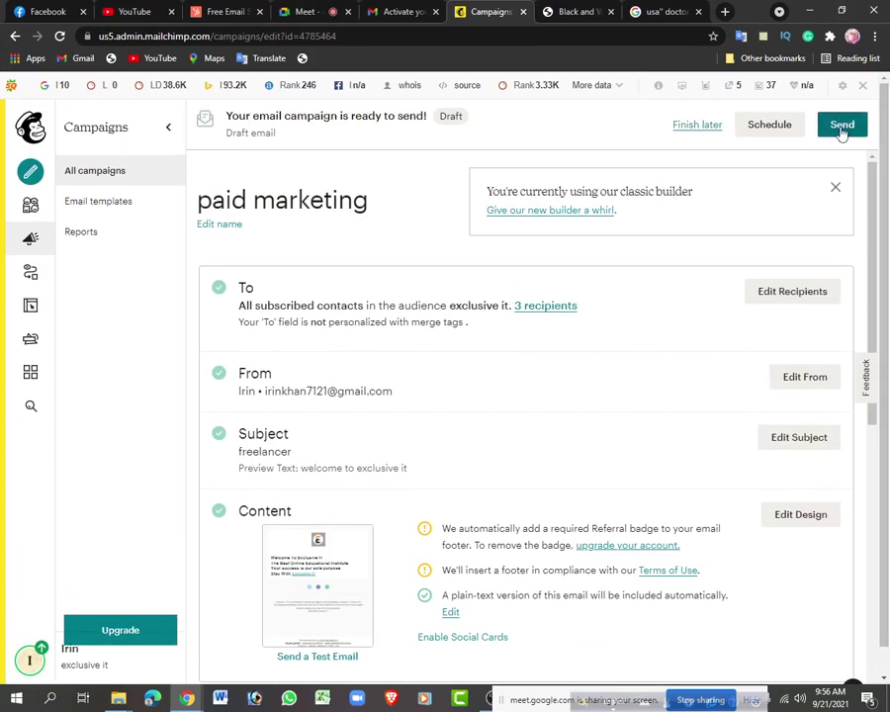
pyautogui.scroll(-1, 841, 132)
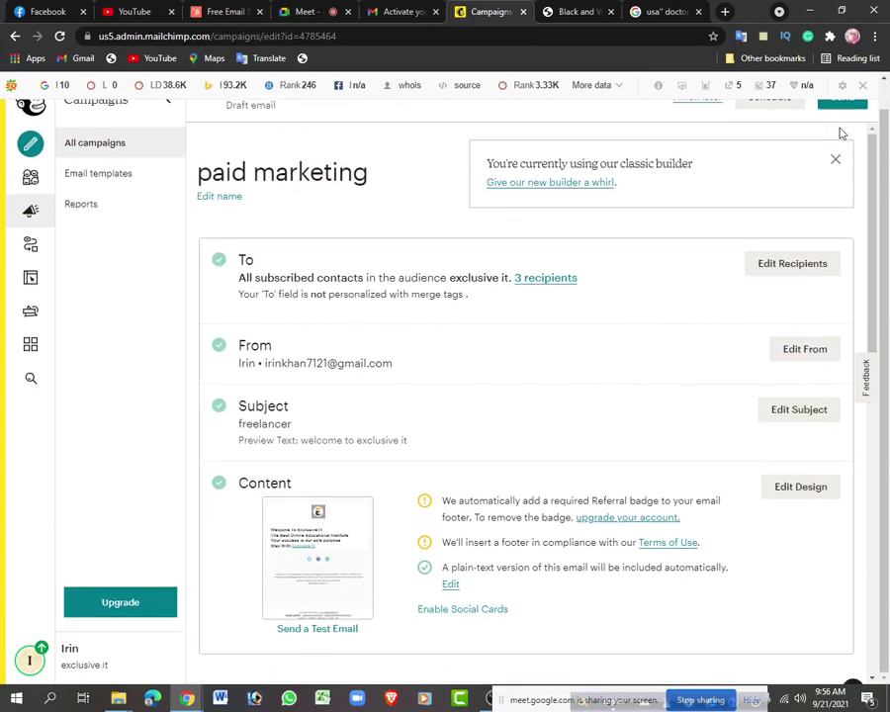
pyautogui.scroll(-1, 530, 463)
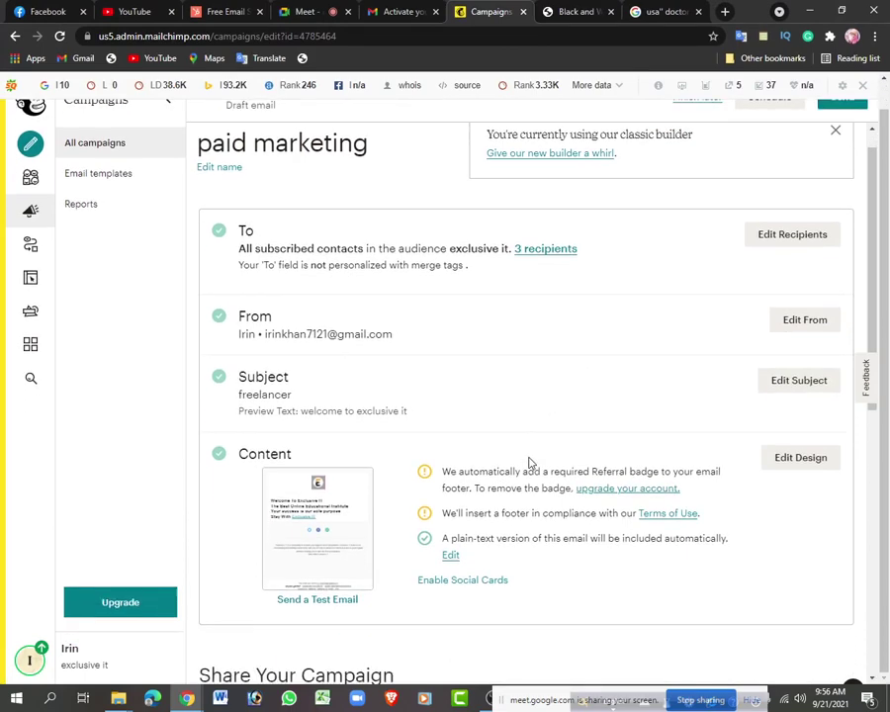
pyautogui.scroll(2, 668, 290)
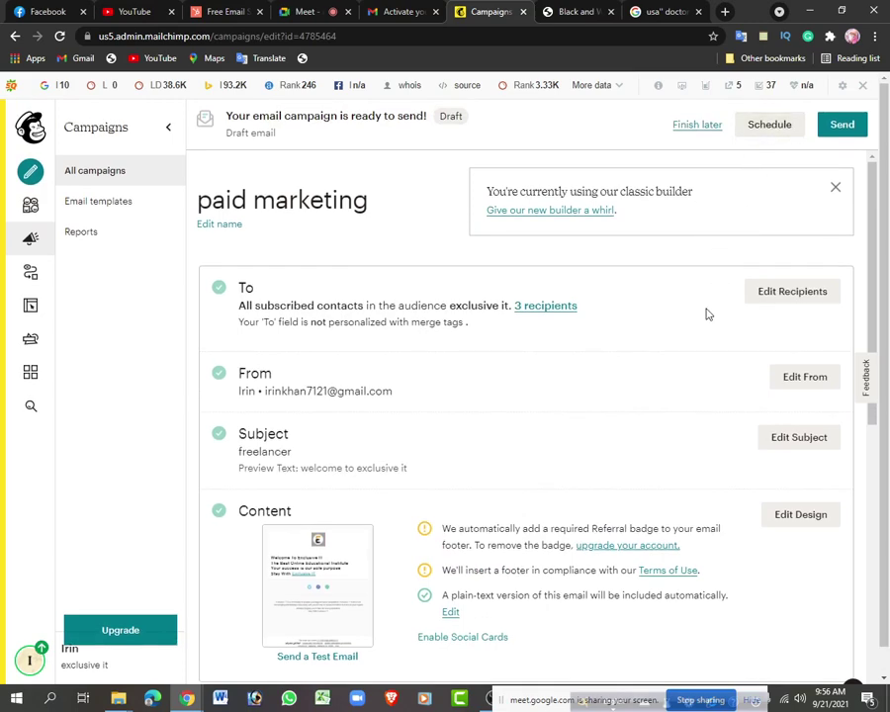
pyautogui.scroll(-4, 697, 325)
pyautogui.scroll(1, 669, 356)
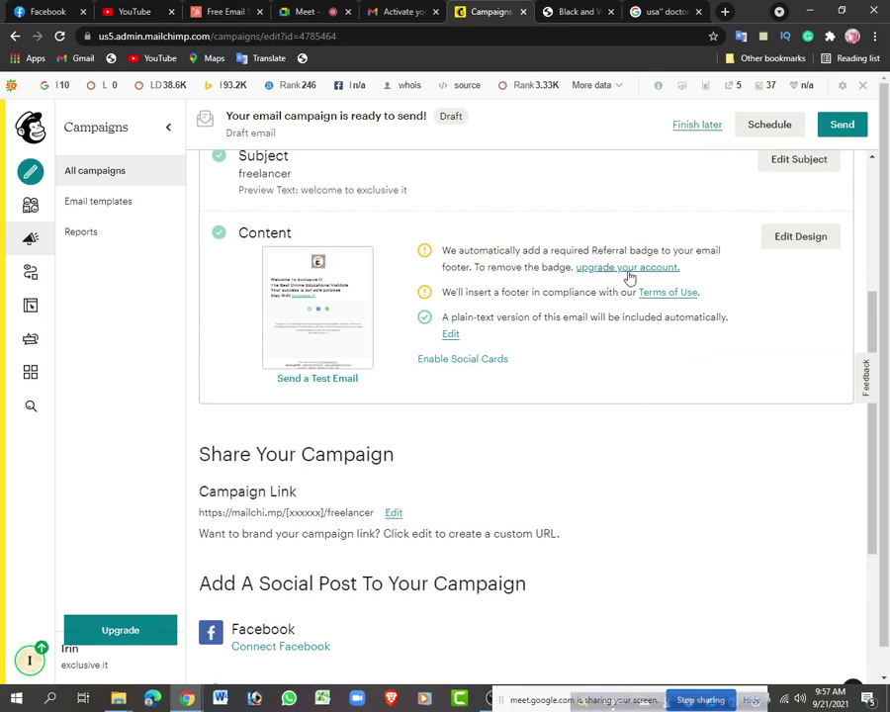
pyautogui.scroll(2, 327, 376)
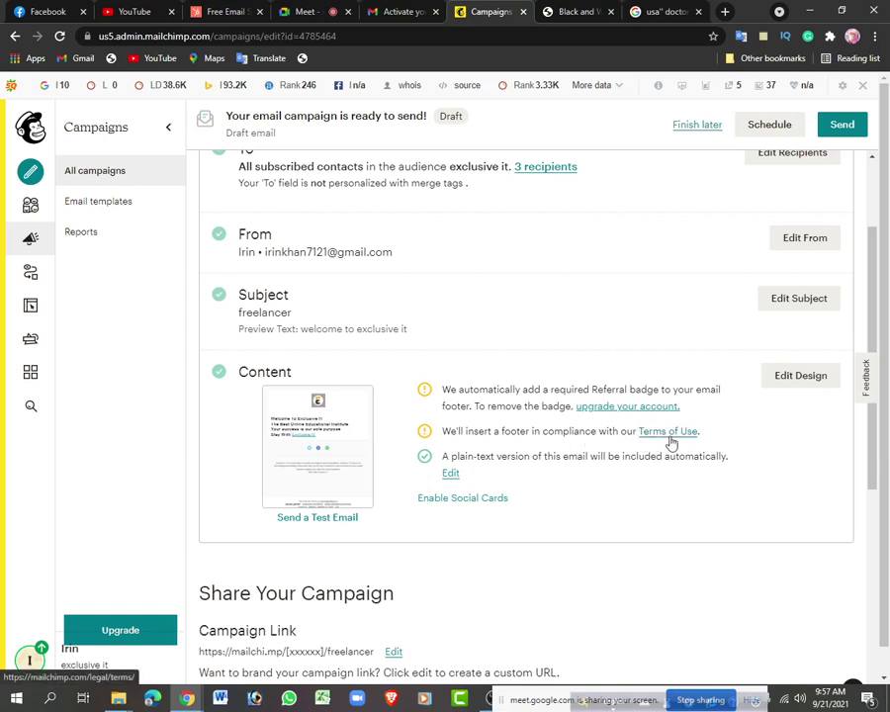
pyautogui.moveTo(638, 432); pyautogui.dragTo(446, 412)
pyautogui.click(504, 435)
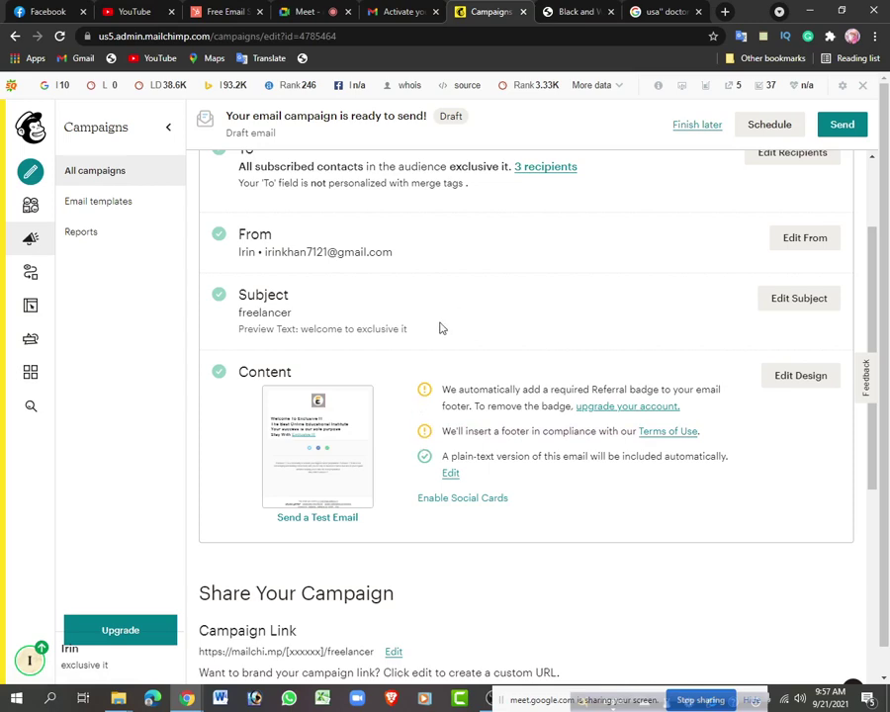
# Check the campaign's sharing link, social post options and tracking settings once more, and dismiss the browser notification
pyautogui.scroll(-2, 491, 422)
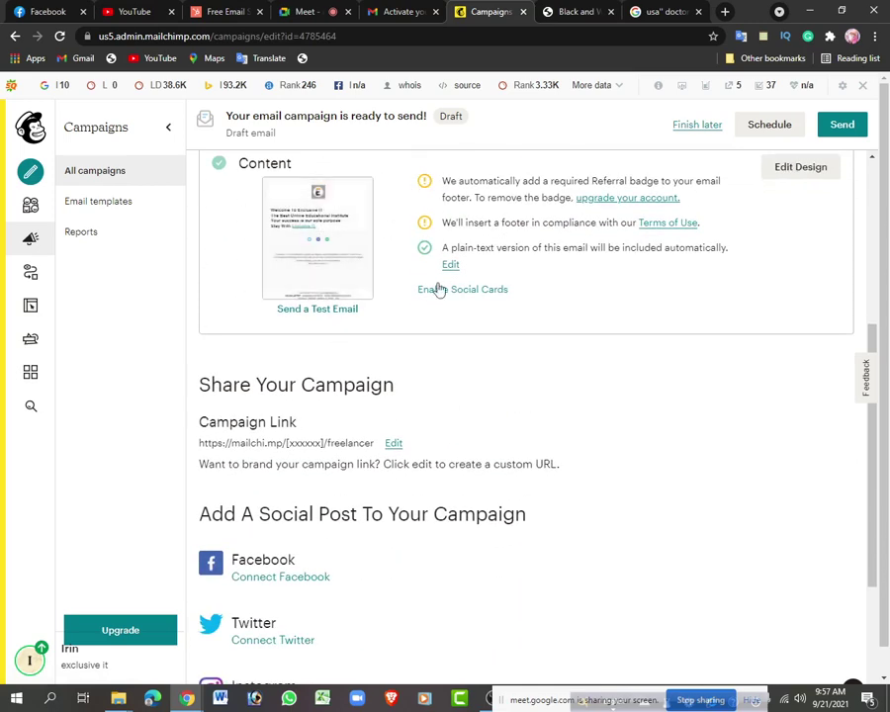
pyautogui.scroll(-3, 193, 425)
pyautogui.scroll(5, 777, 189)
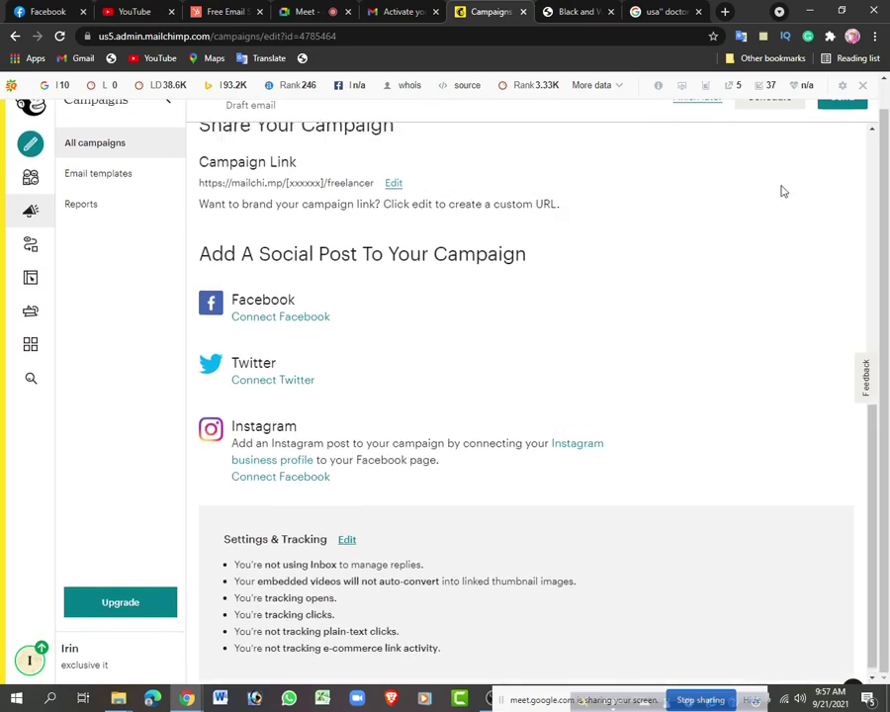
pyautogui.scroll(-1, 272, 550)
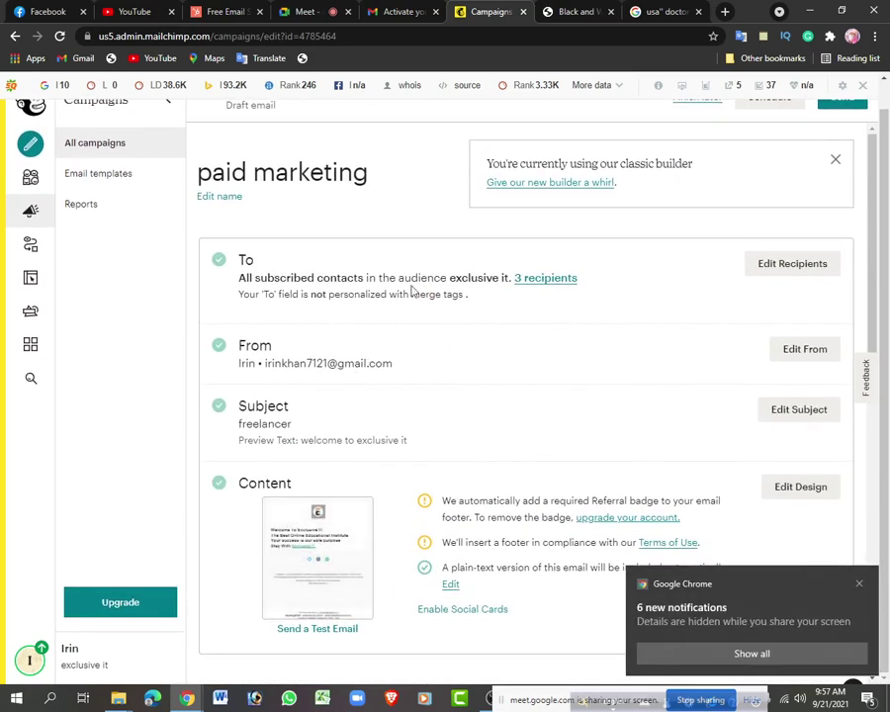
pyautogui.click(860, 585)
pyautogui.scroll(-3, 442, 325)
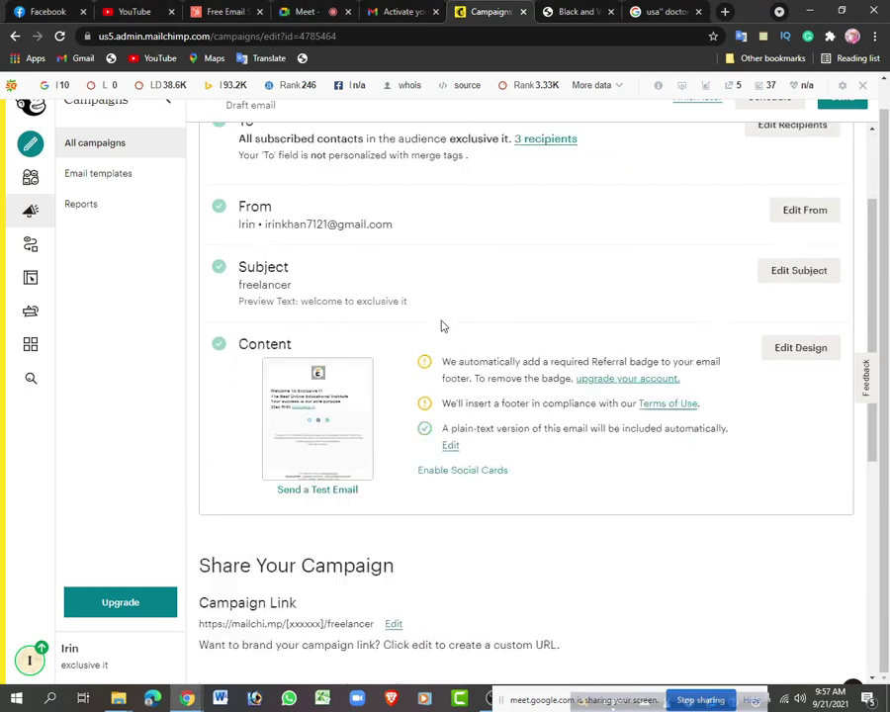
pyautogui.scroll(3, 522, 309)
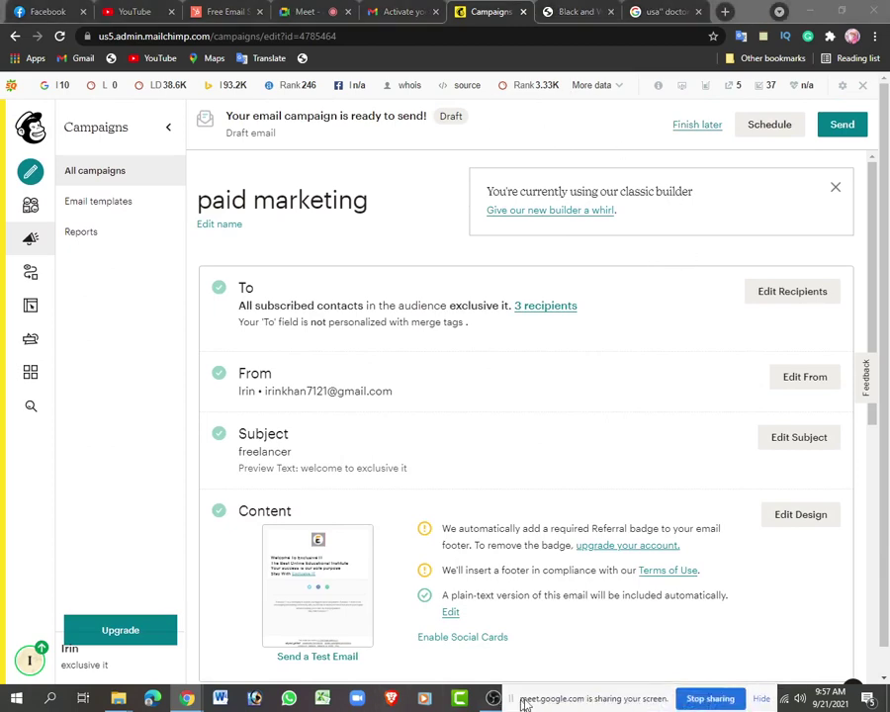
pyautogui.click(493, 698)
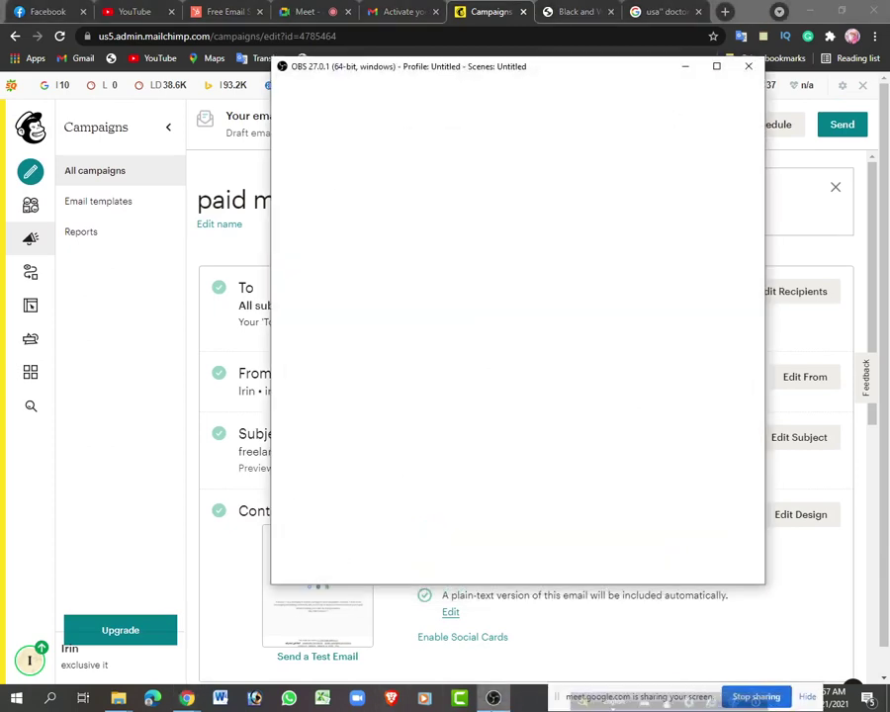